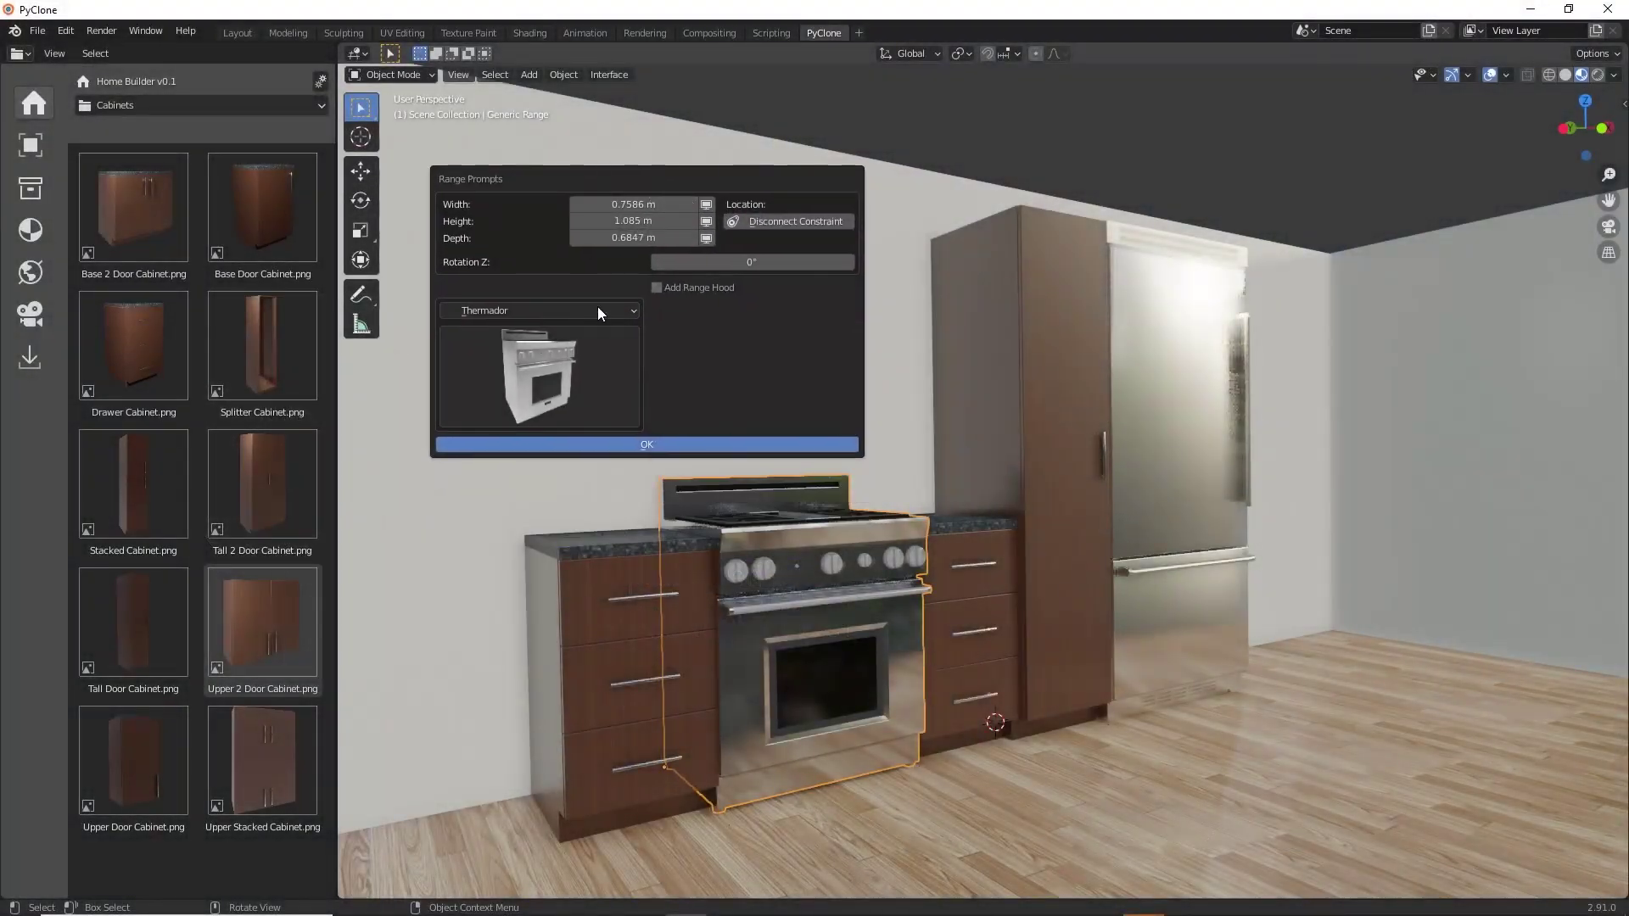
# Replace the generic range with the 1.221 m wide Thermador double-oven model, trying the 0.9157 m wide Thermador range first.
pyautogui.click(547, 408)
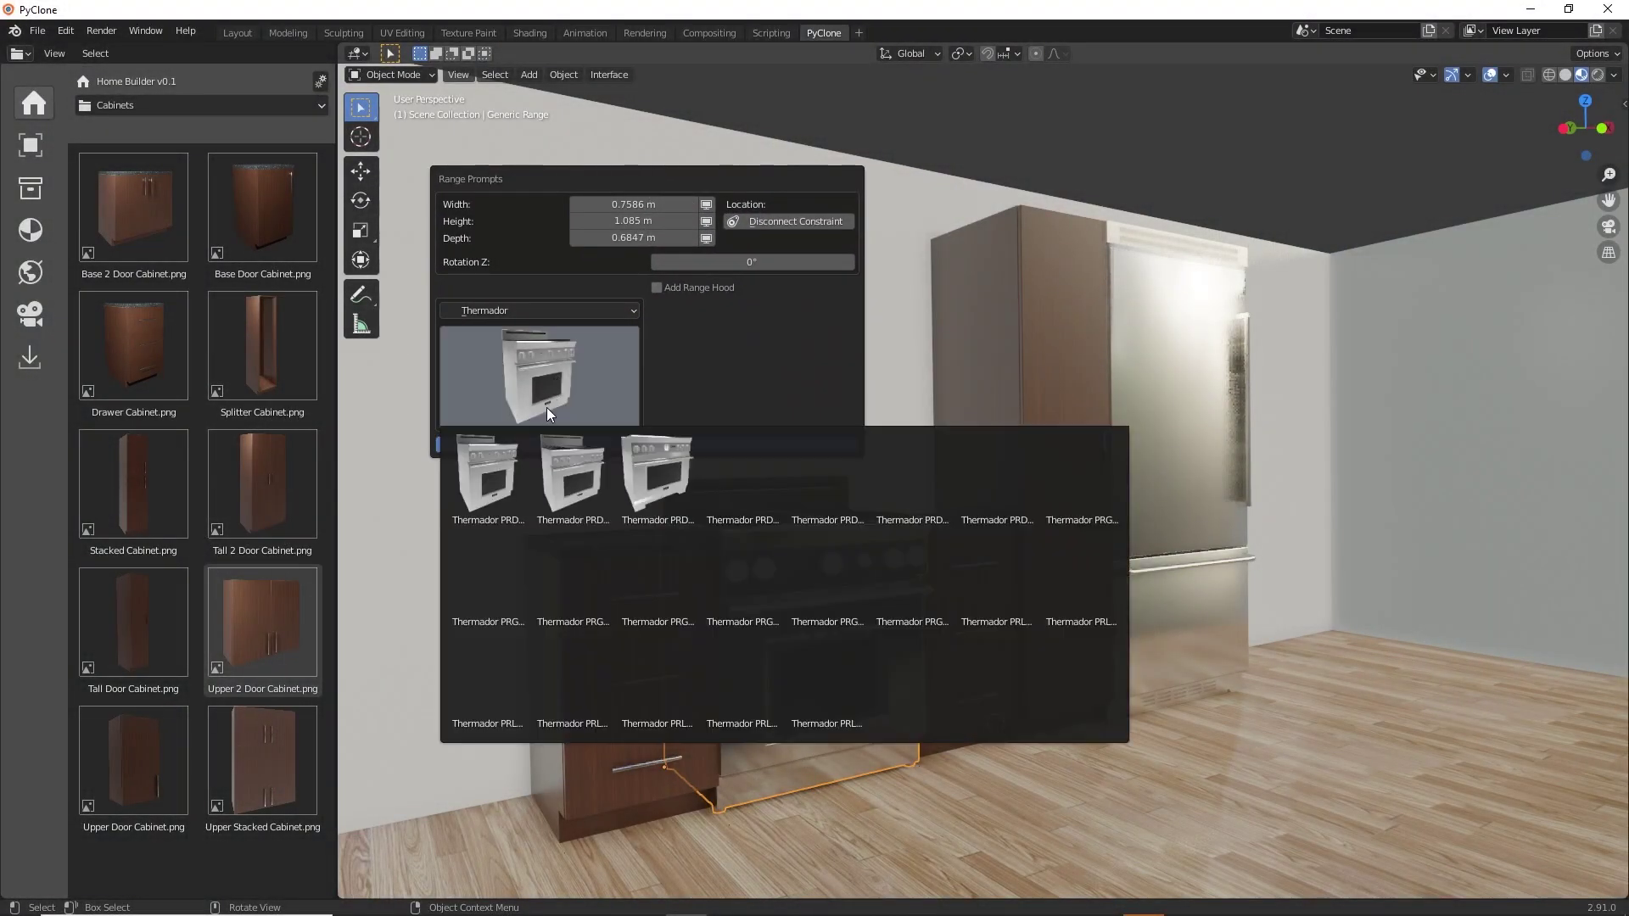
pyautogui.click(823, 470)
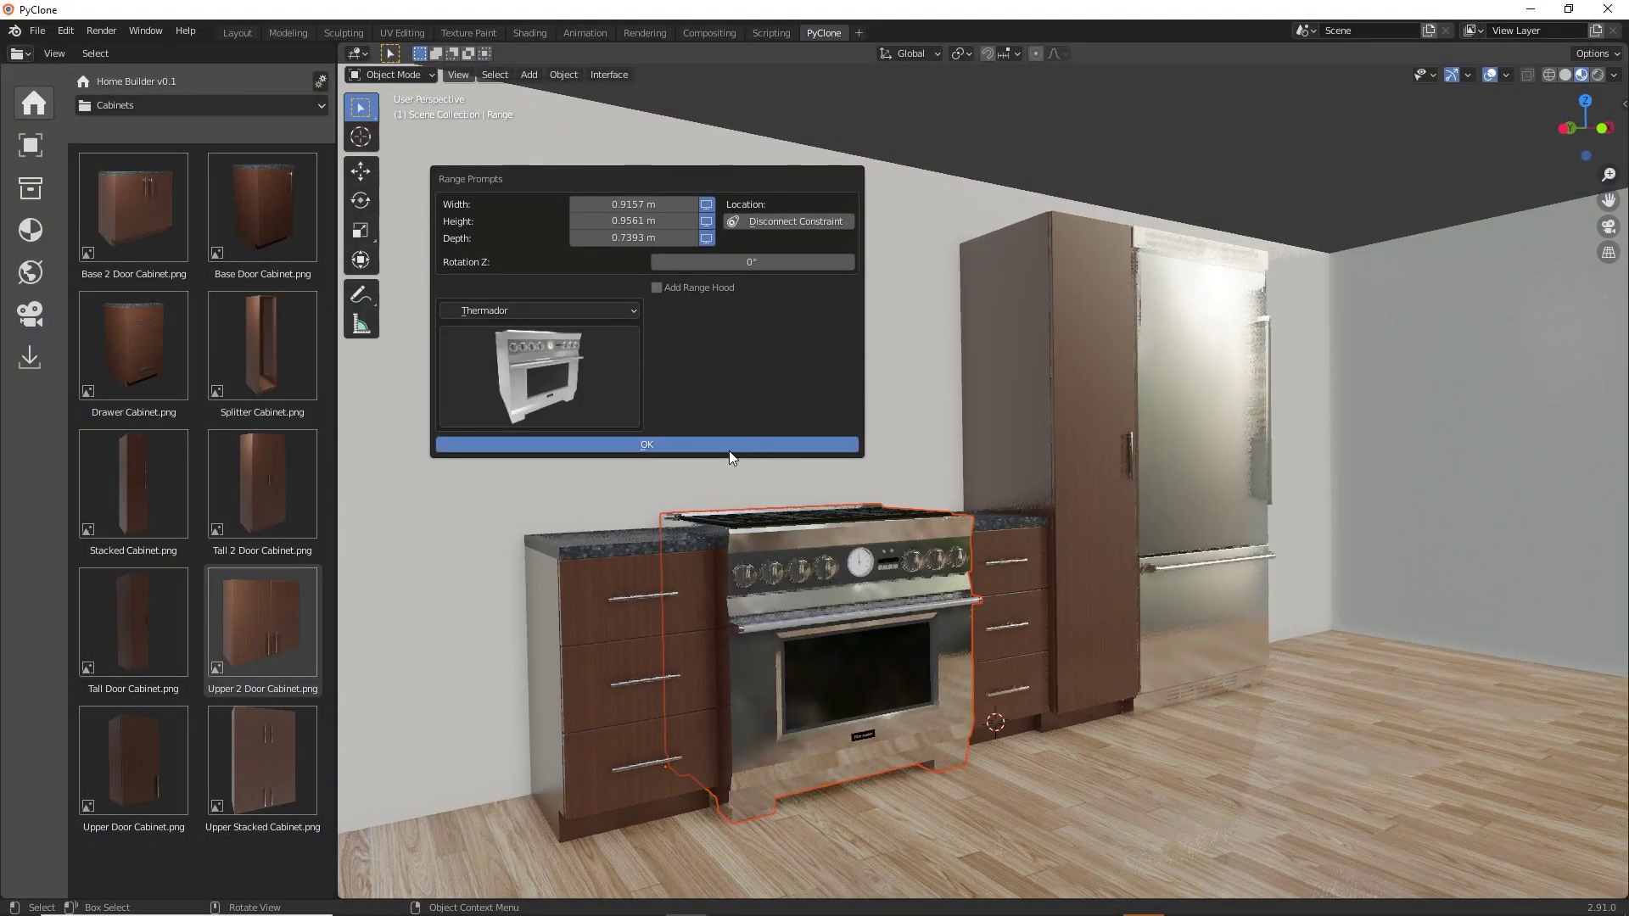
pyautogui.click(577, 384)
pyautogui.click(929, 575)
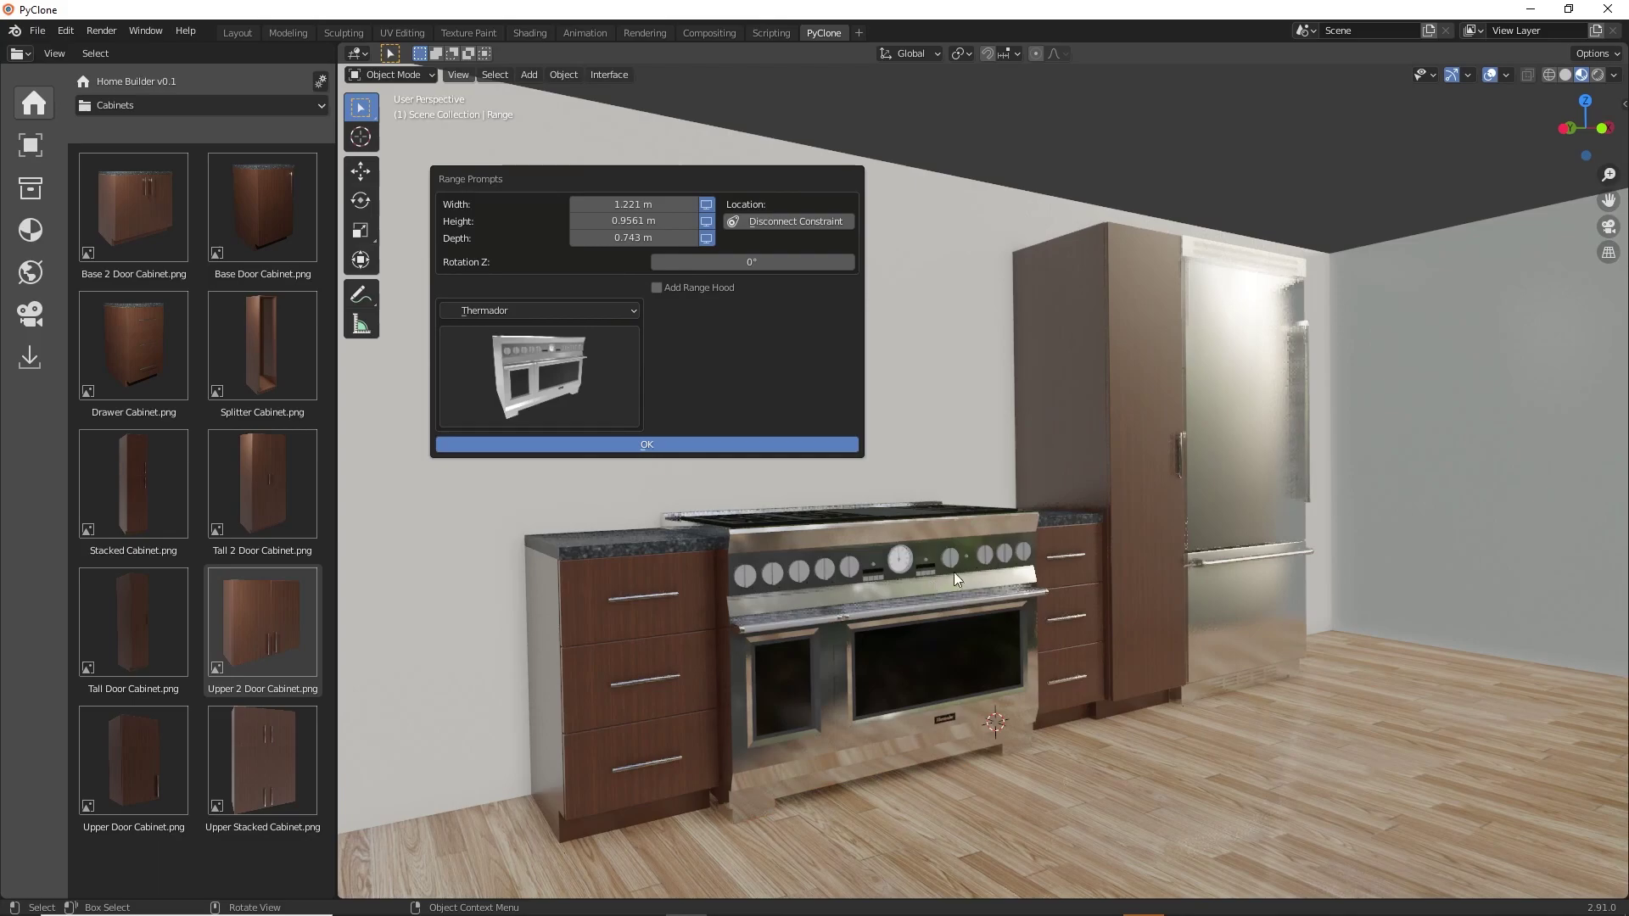
# Replace the generic refrigerator beside the tall cabinet with a Thermador model that has a bottom freezer drawer.
pyautogui.click(1227, 466)
pyautogui.rightClick(1137, 440)
pyautogui.click(1137, 440)
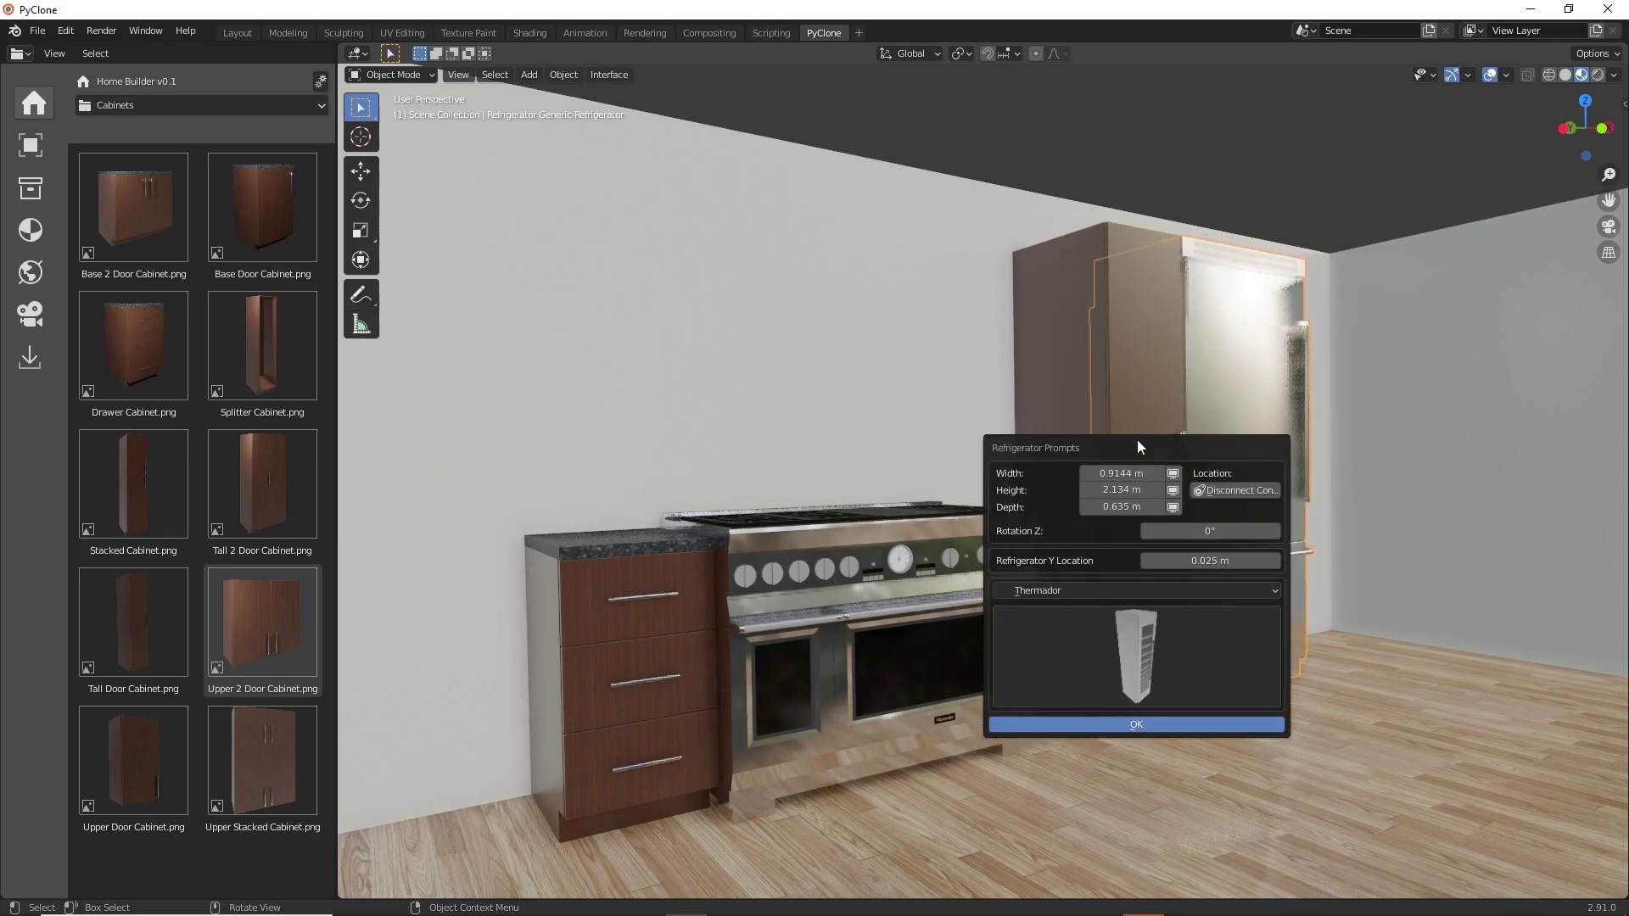
pyautogui.click(1139, 654)
pyautogui.click(803, 448)
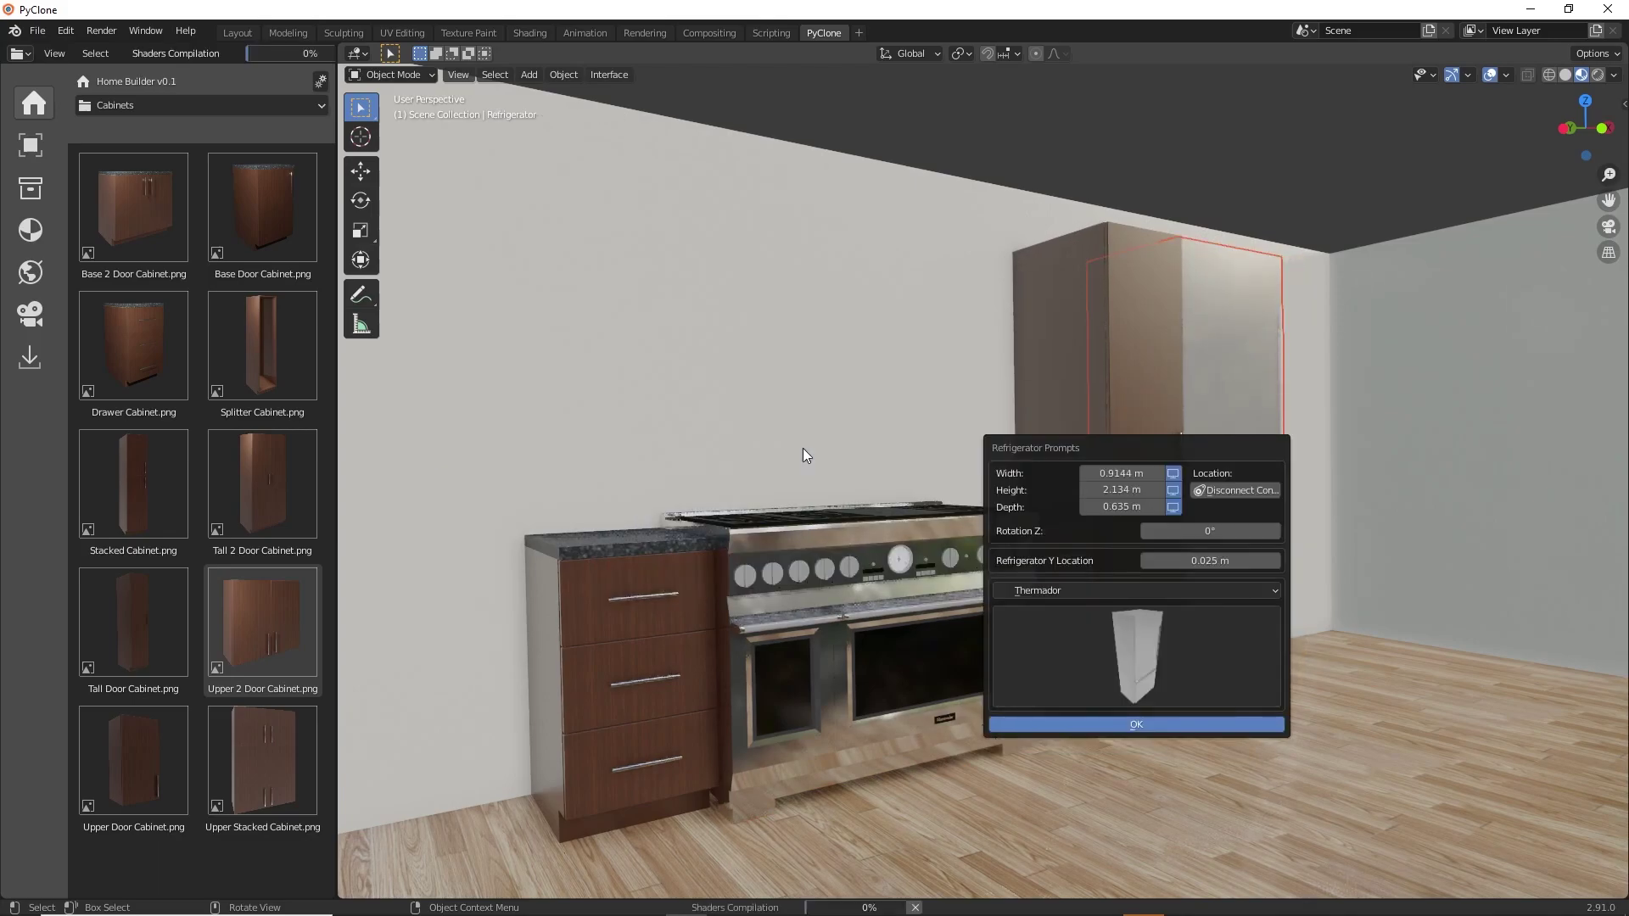
# Enable a range hood for the double-oven range and choose a hood from the Thermador category.
pyautogui.click(882, 536)
pyautogui.rightClick(658, 439)
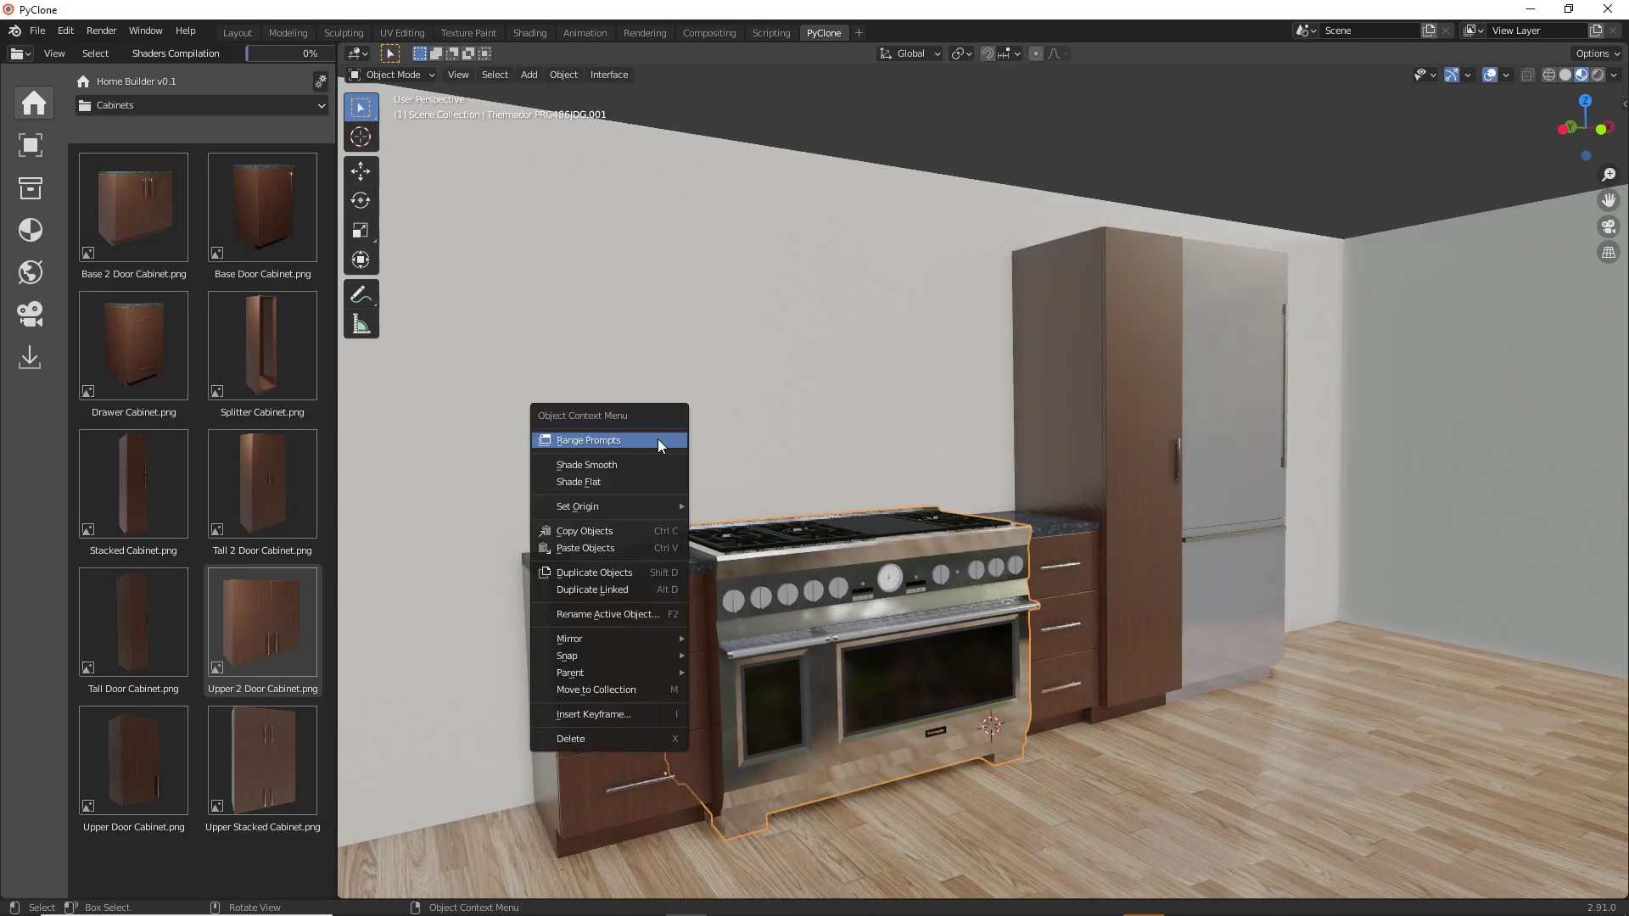
pyautogui.click(658, 440)
pyautogui.moveTo(675, 446); pyautogui.dragTo(405, 268)
pyautogui.click(410, 371)
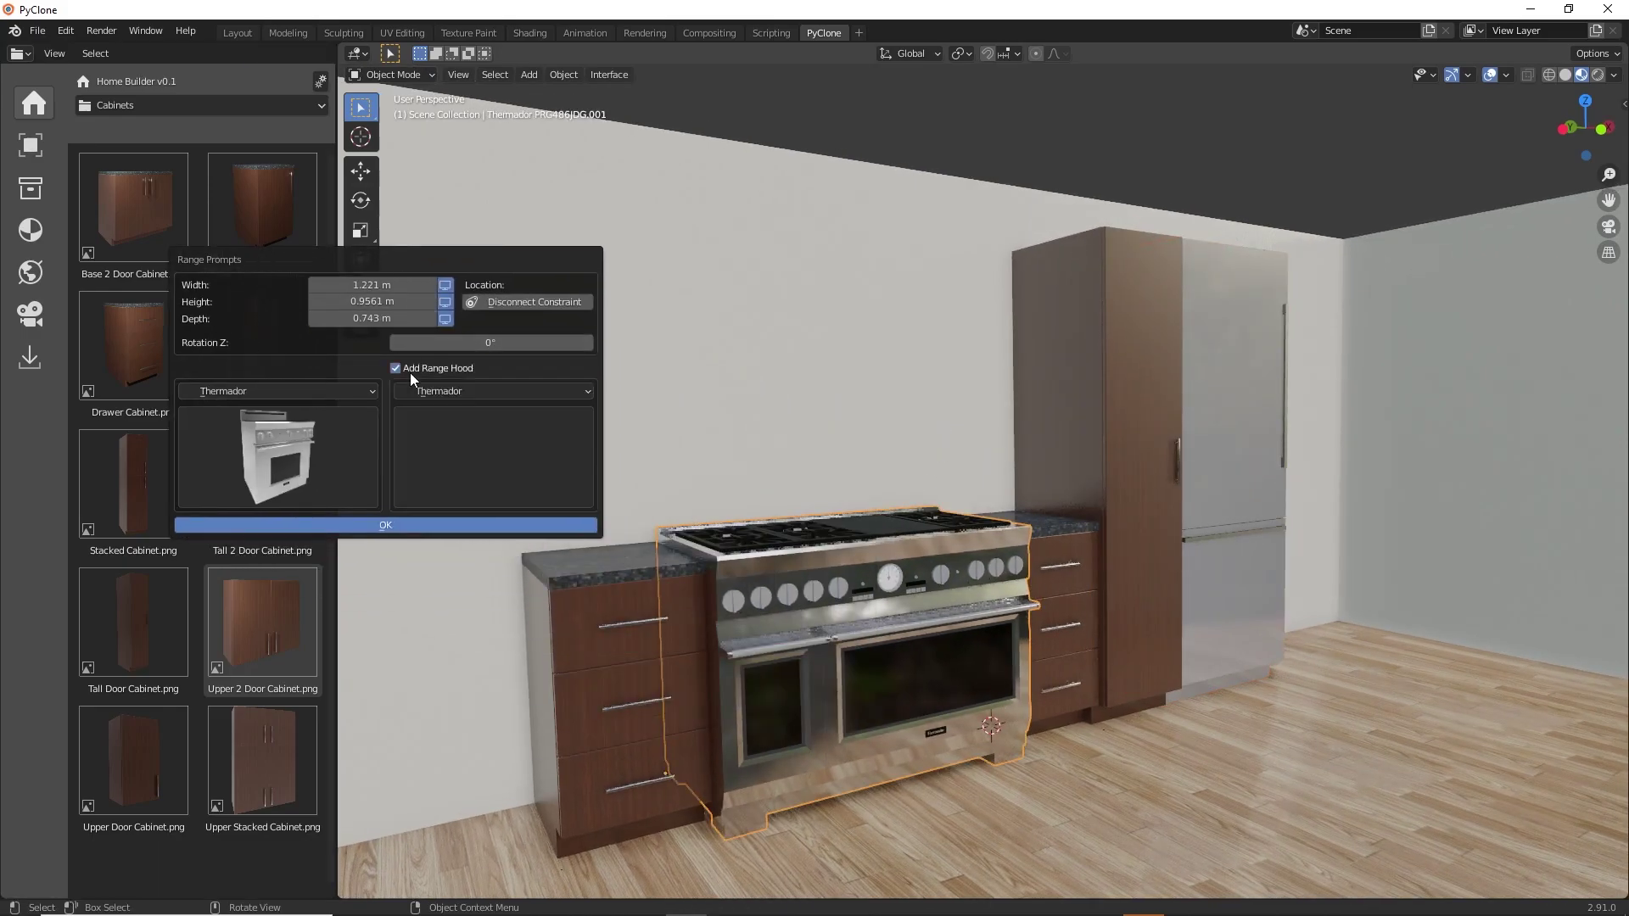
pyautogui.click(477, 426)
pyautogui.click(456, 536)
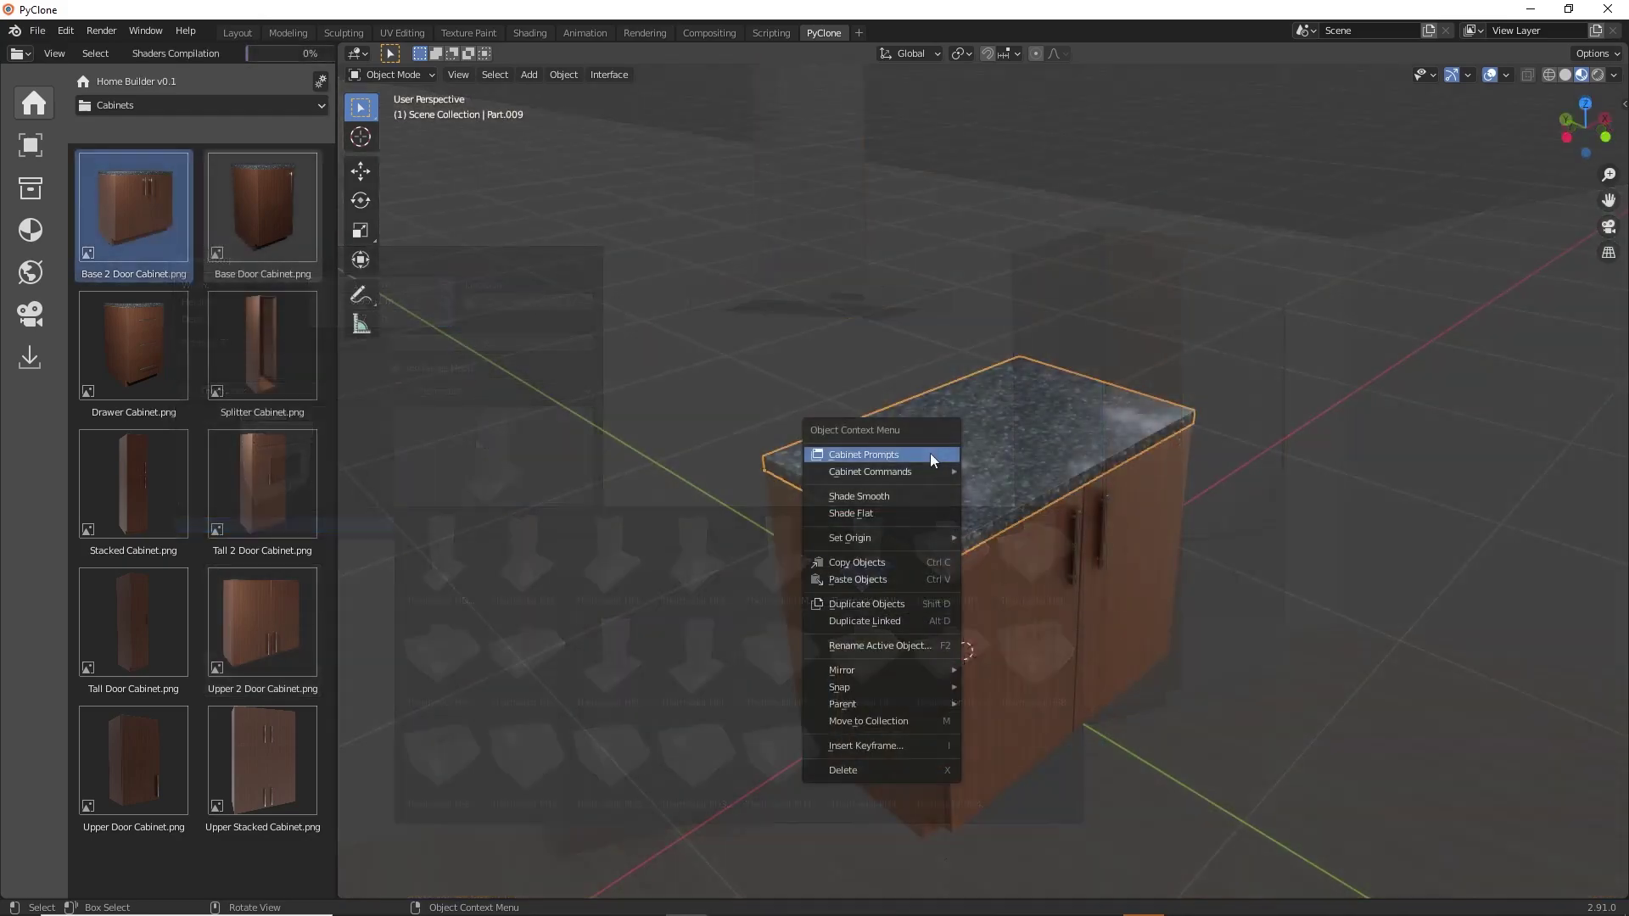
# Add a sink to the Base 2 Door Cabinet, choosing Octave 3842 from the Kohler Kitchen Sinks category.
pyautogui.click(930, 453)
pyautogui.moveTo(934, 453); pyautogui.dragTo(439, 207)
pyautogui.click(282, 495)
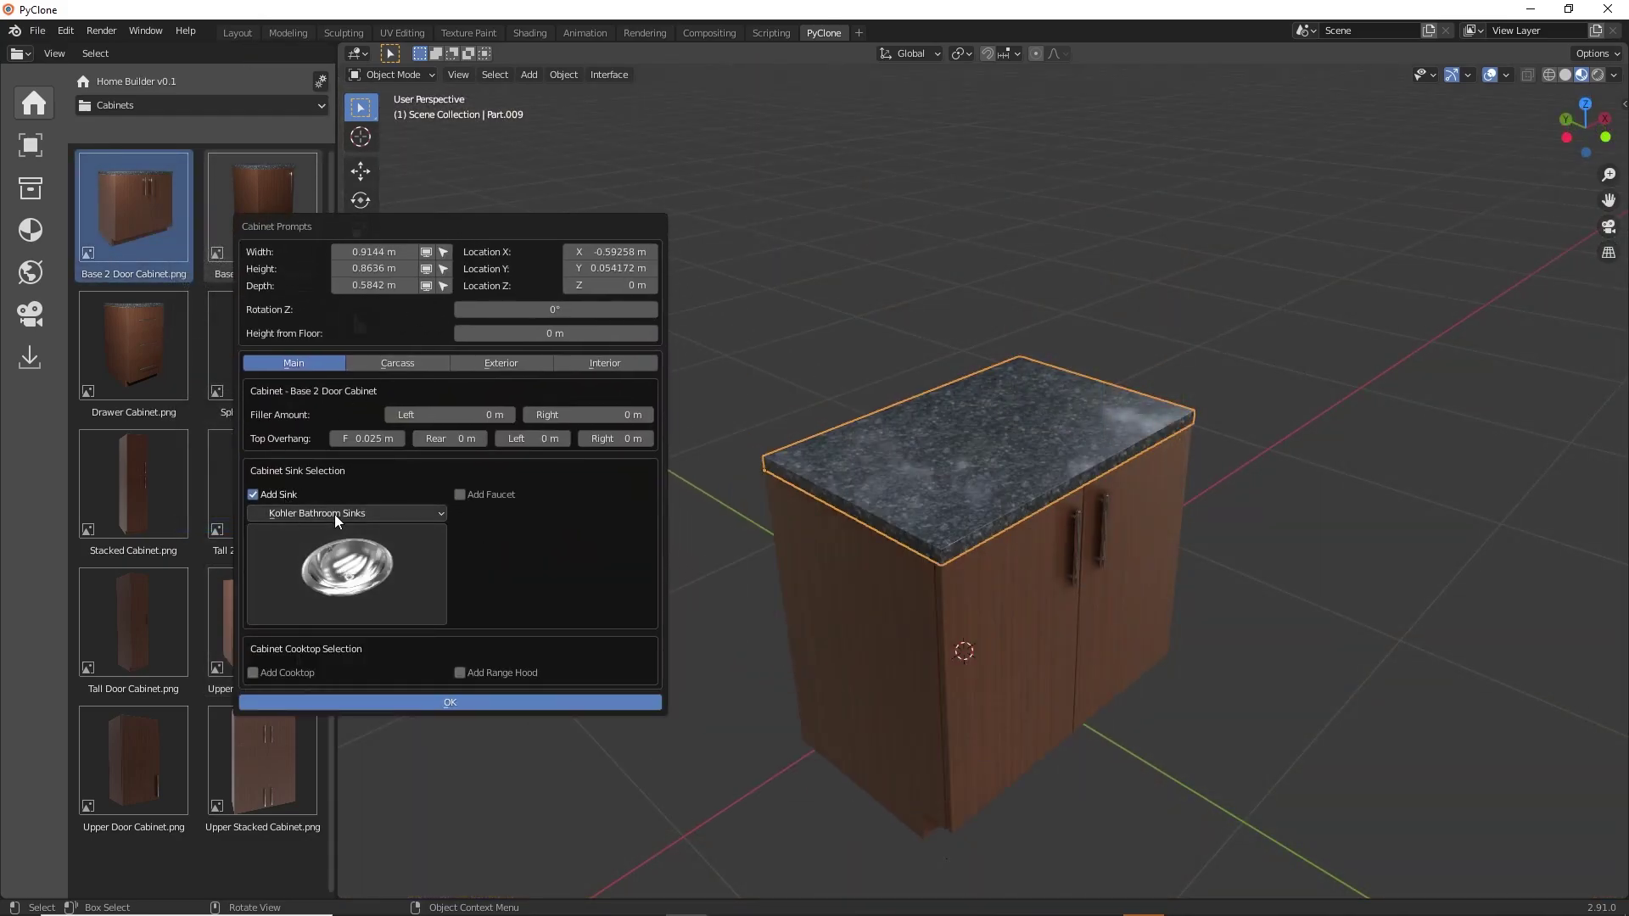
pyautogui.click(334, 513)
pyautogui.click(338, 551)
pyautogui.click(338, 551)
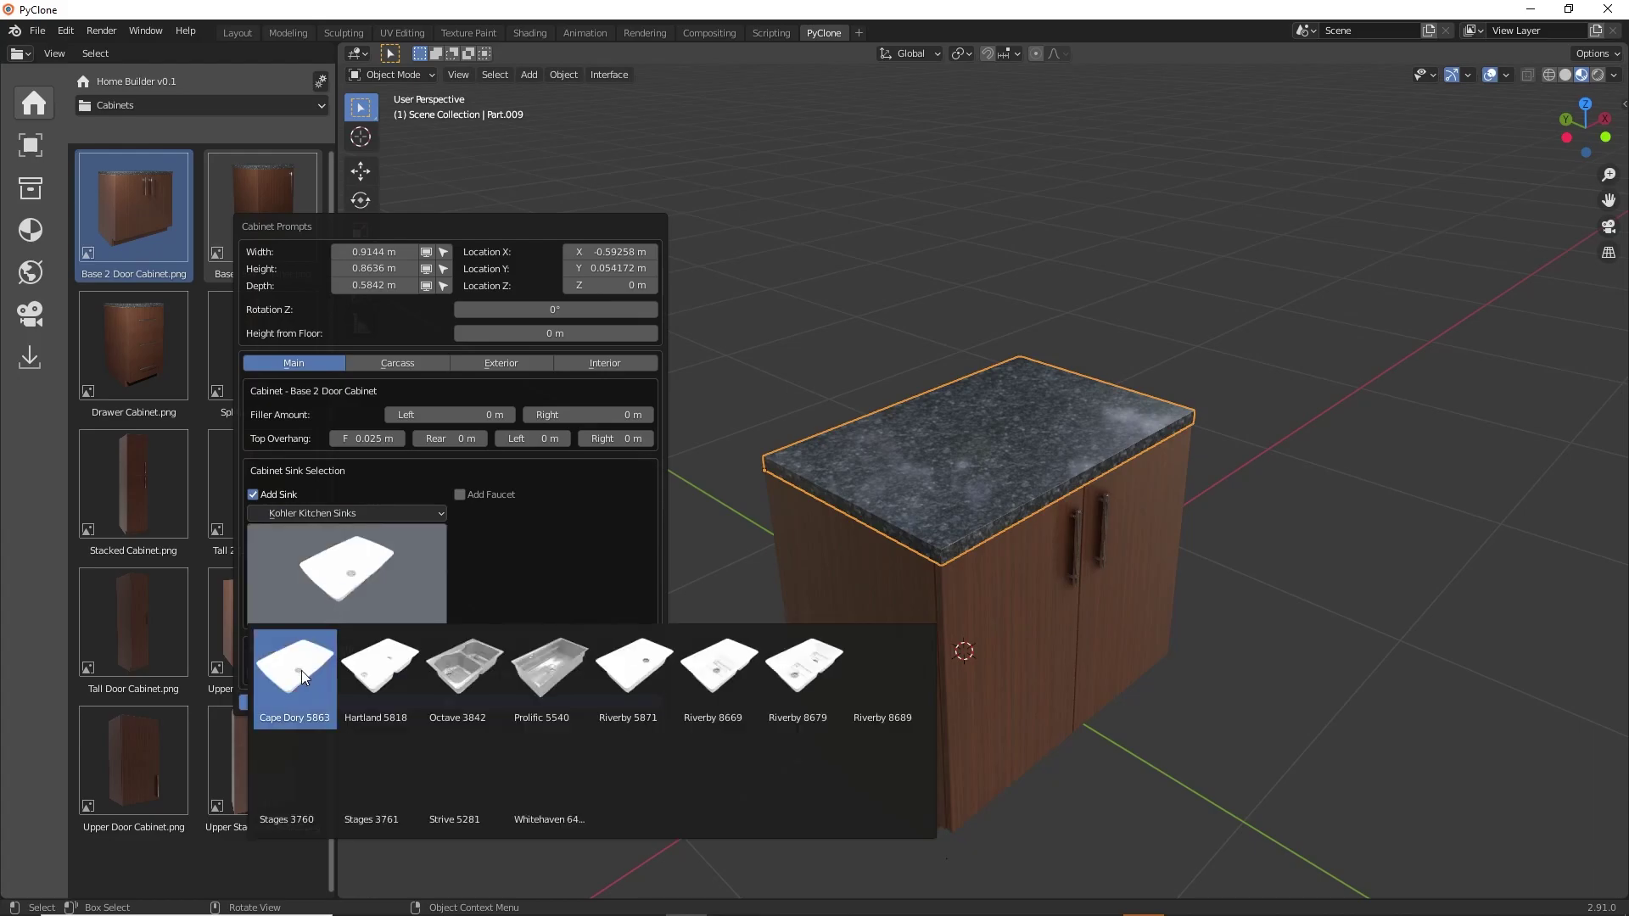
pyautogui.click(476, 665)
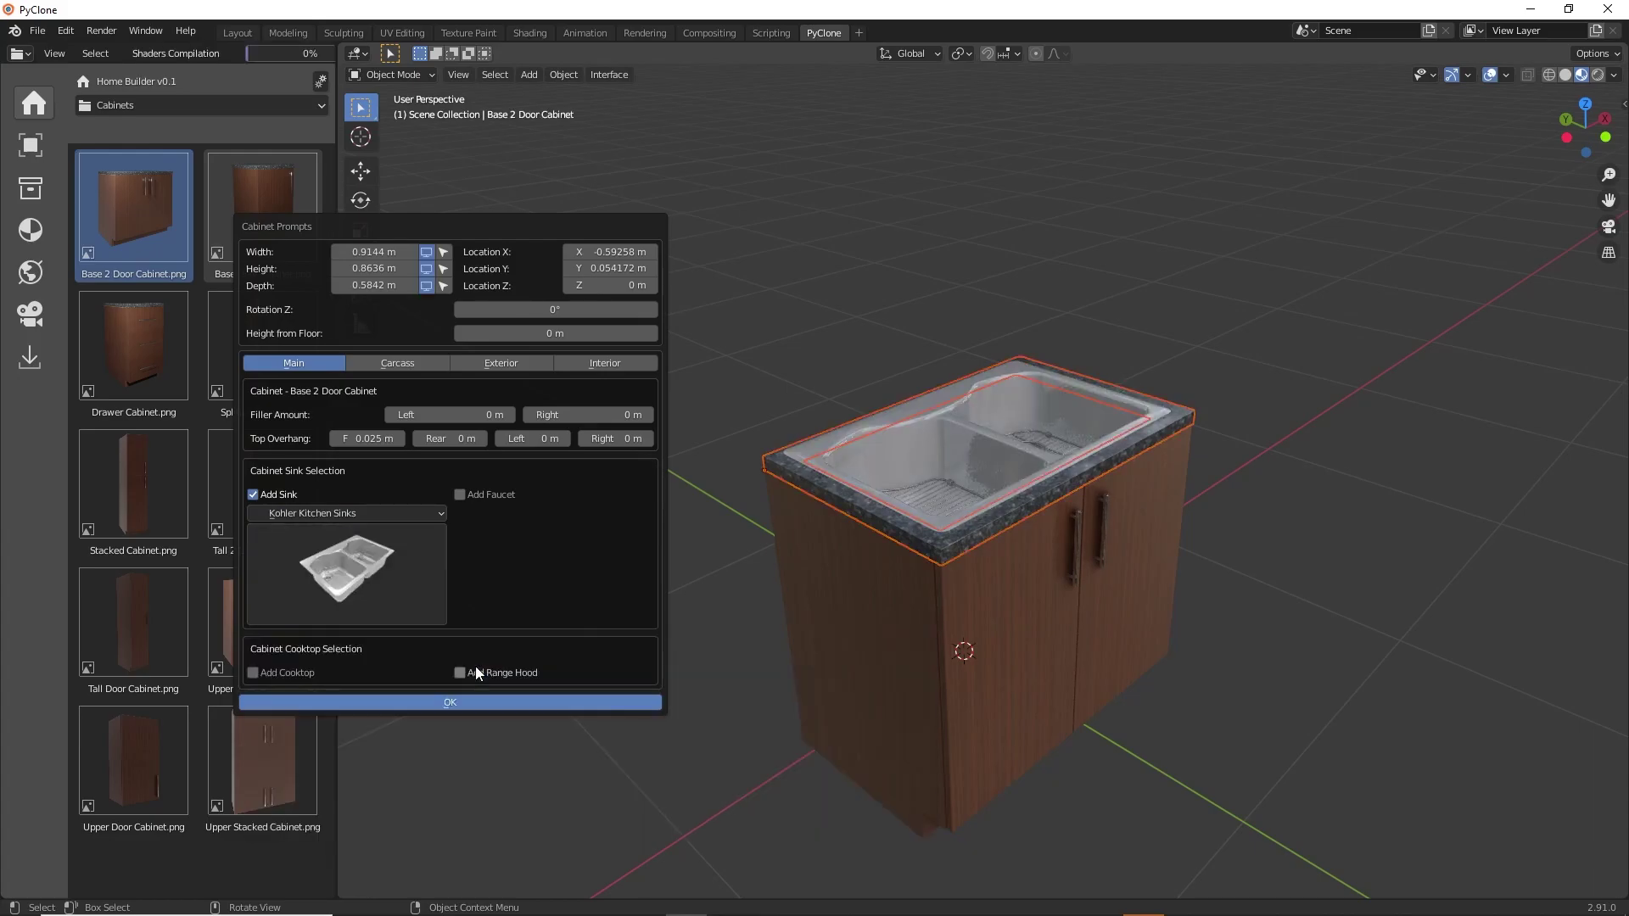
# Try the Hartland 5818 and Cape Dory 5863 sinks in the cabinet, finishing with Riverby 8679.
pyautogui.click(363, 567)
pyautogui.click(386, 669)
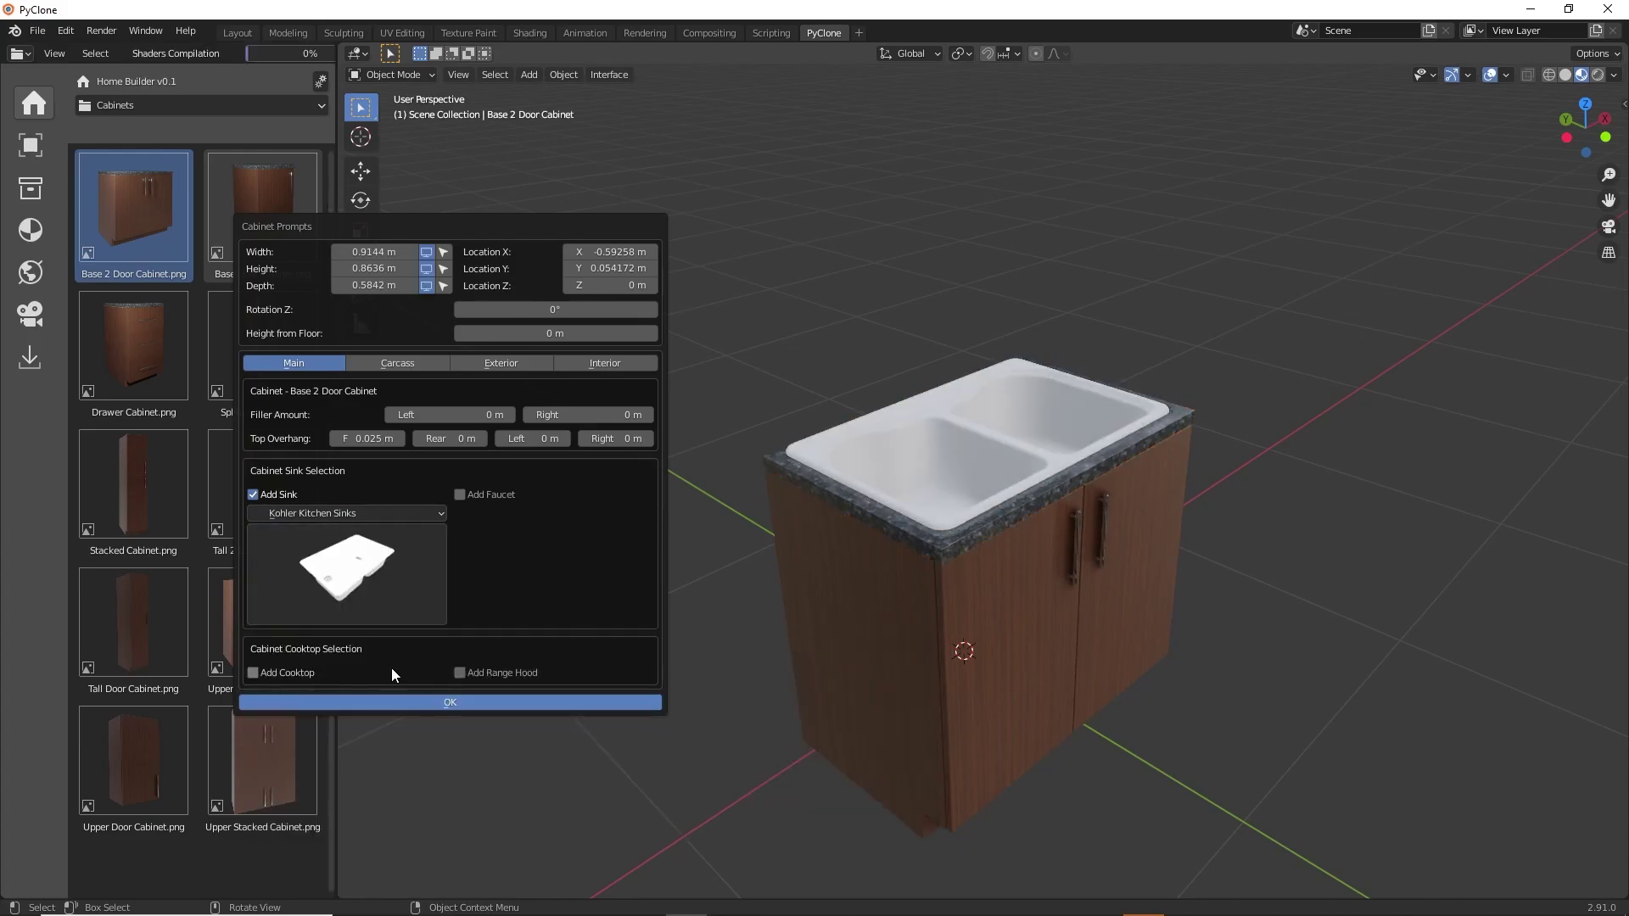
pyautogui.click(370, 568)
pyautogui.click(303, 665)
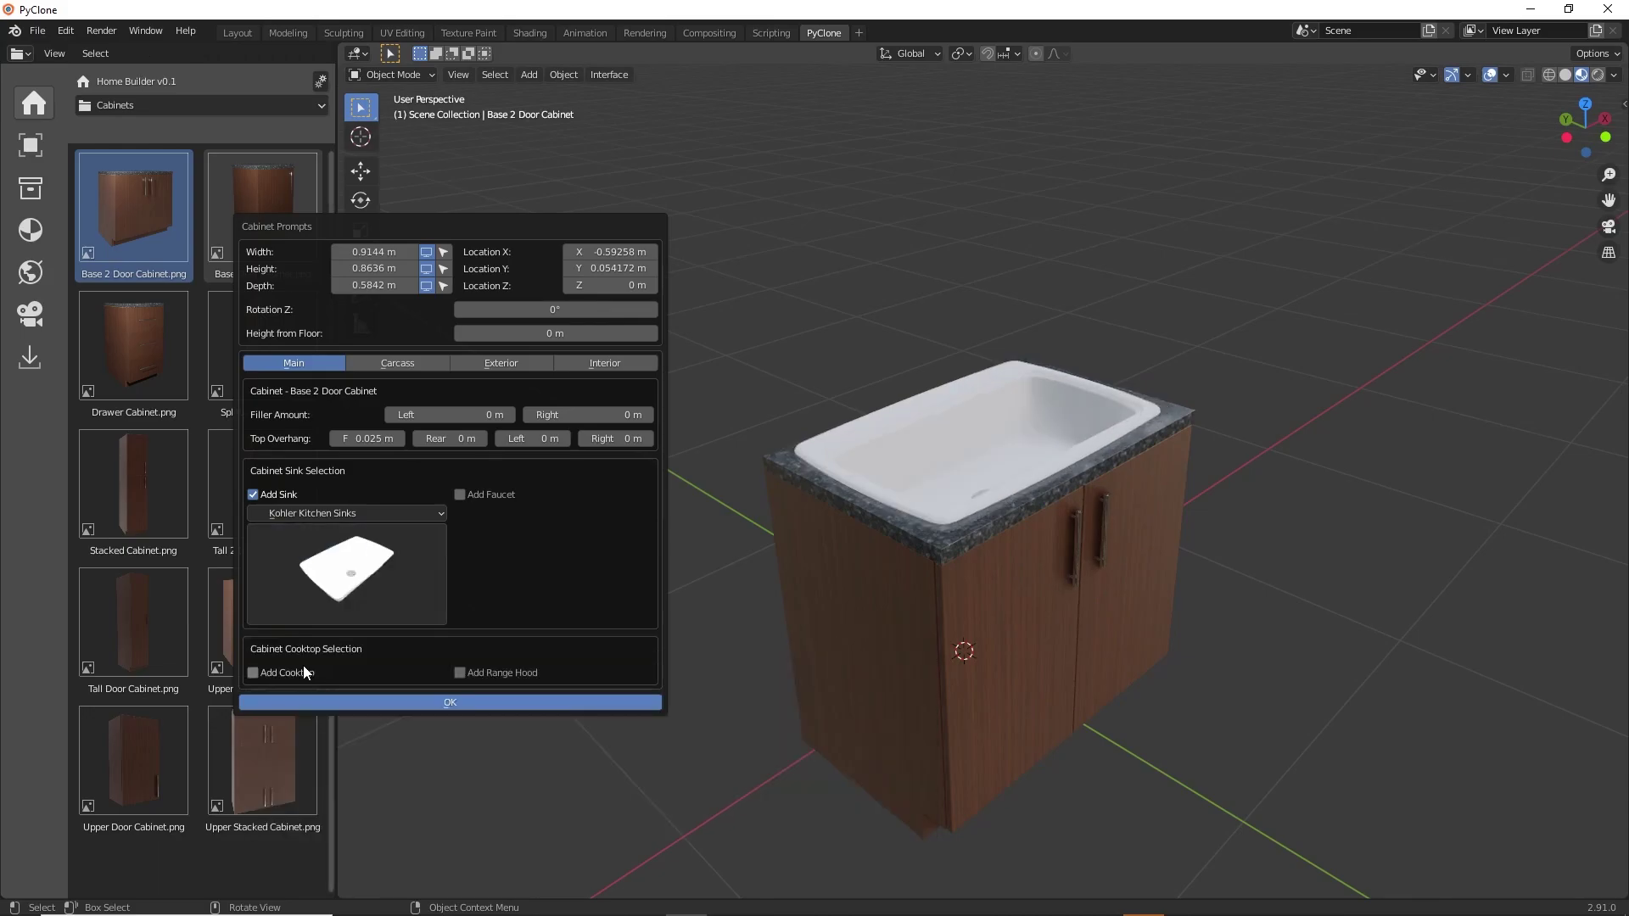
pyautogui.click(354, 578)
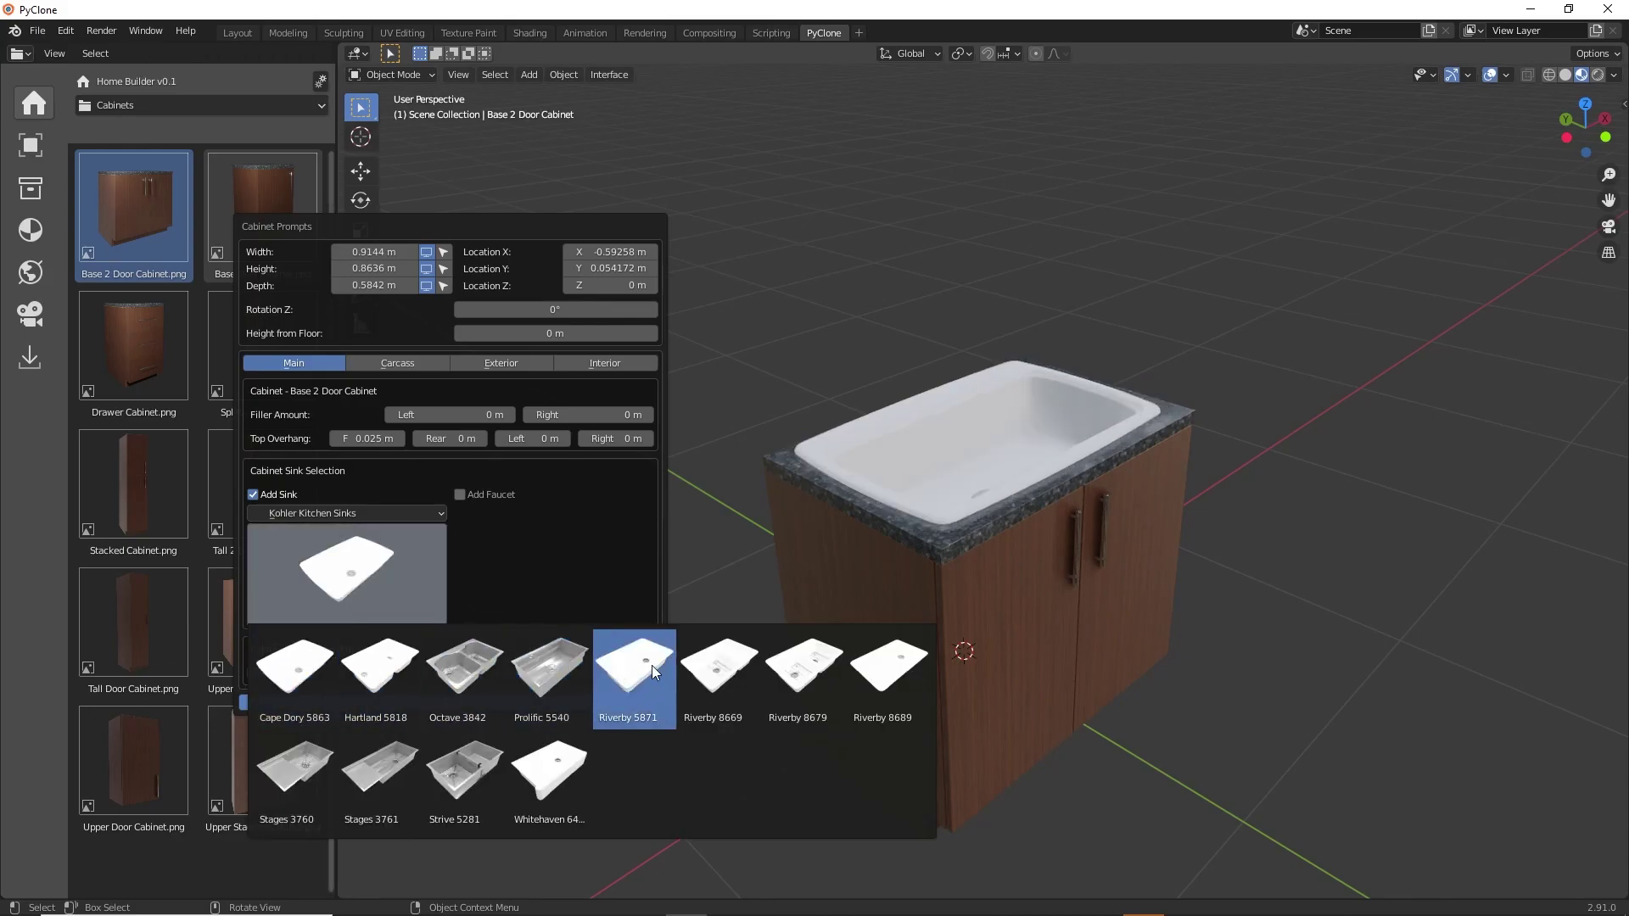
pyautogui.click(782, 668)
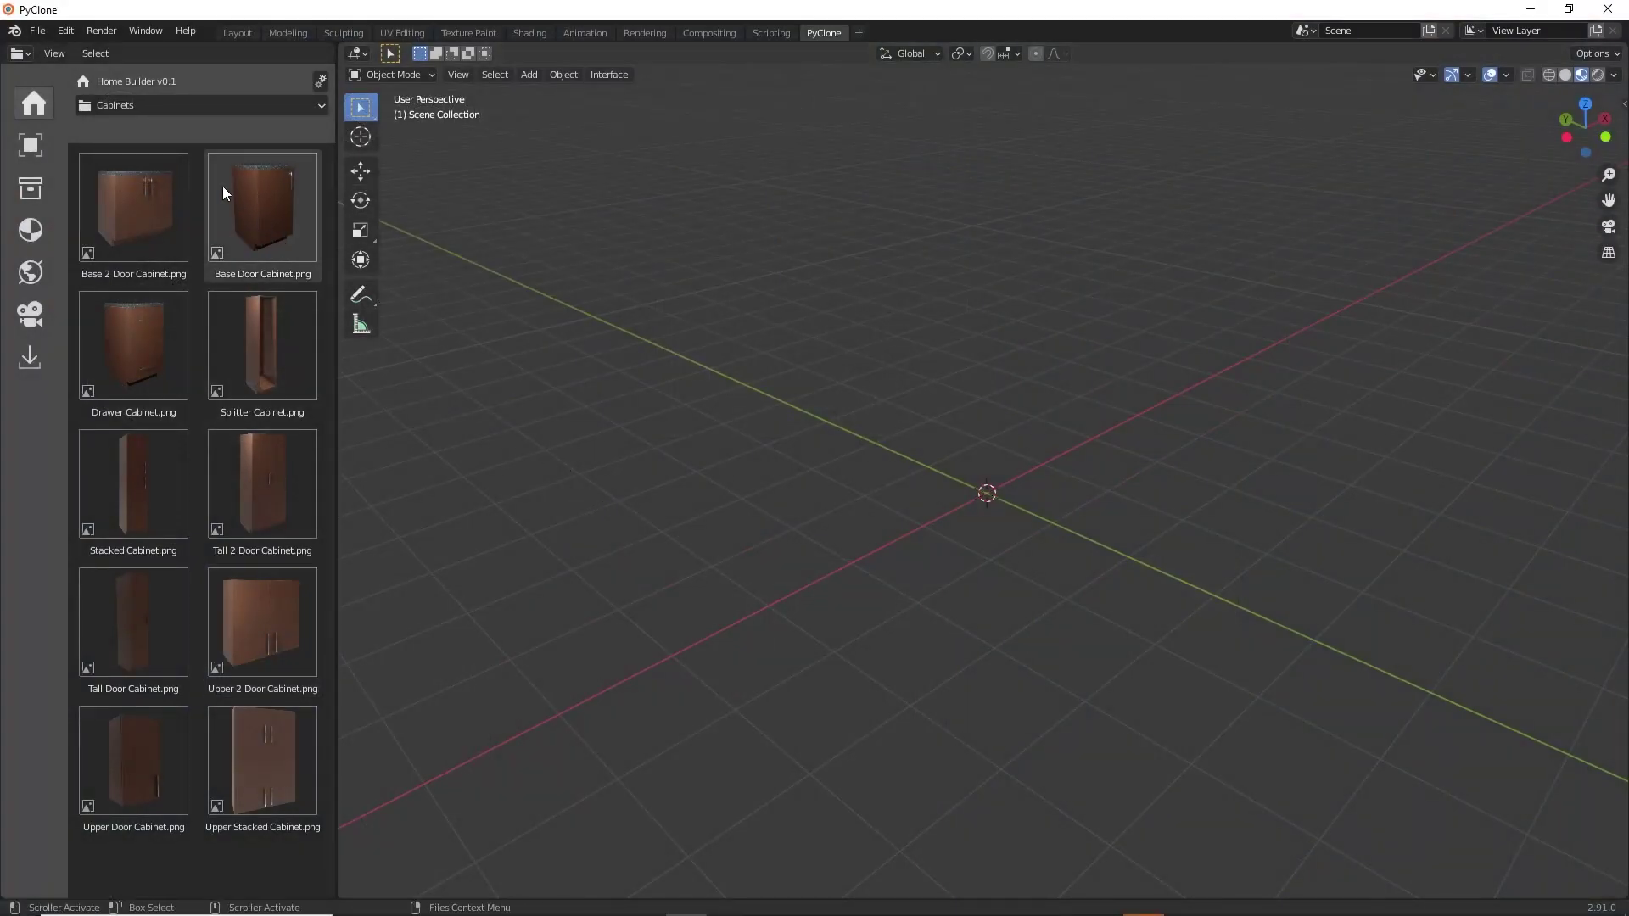
pyautogui.click(39, 33)
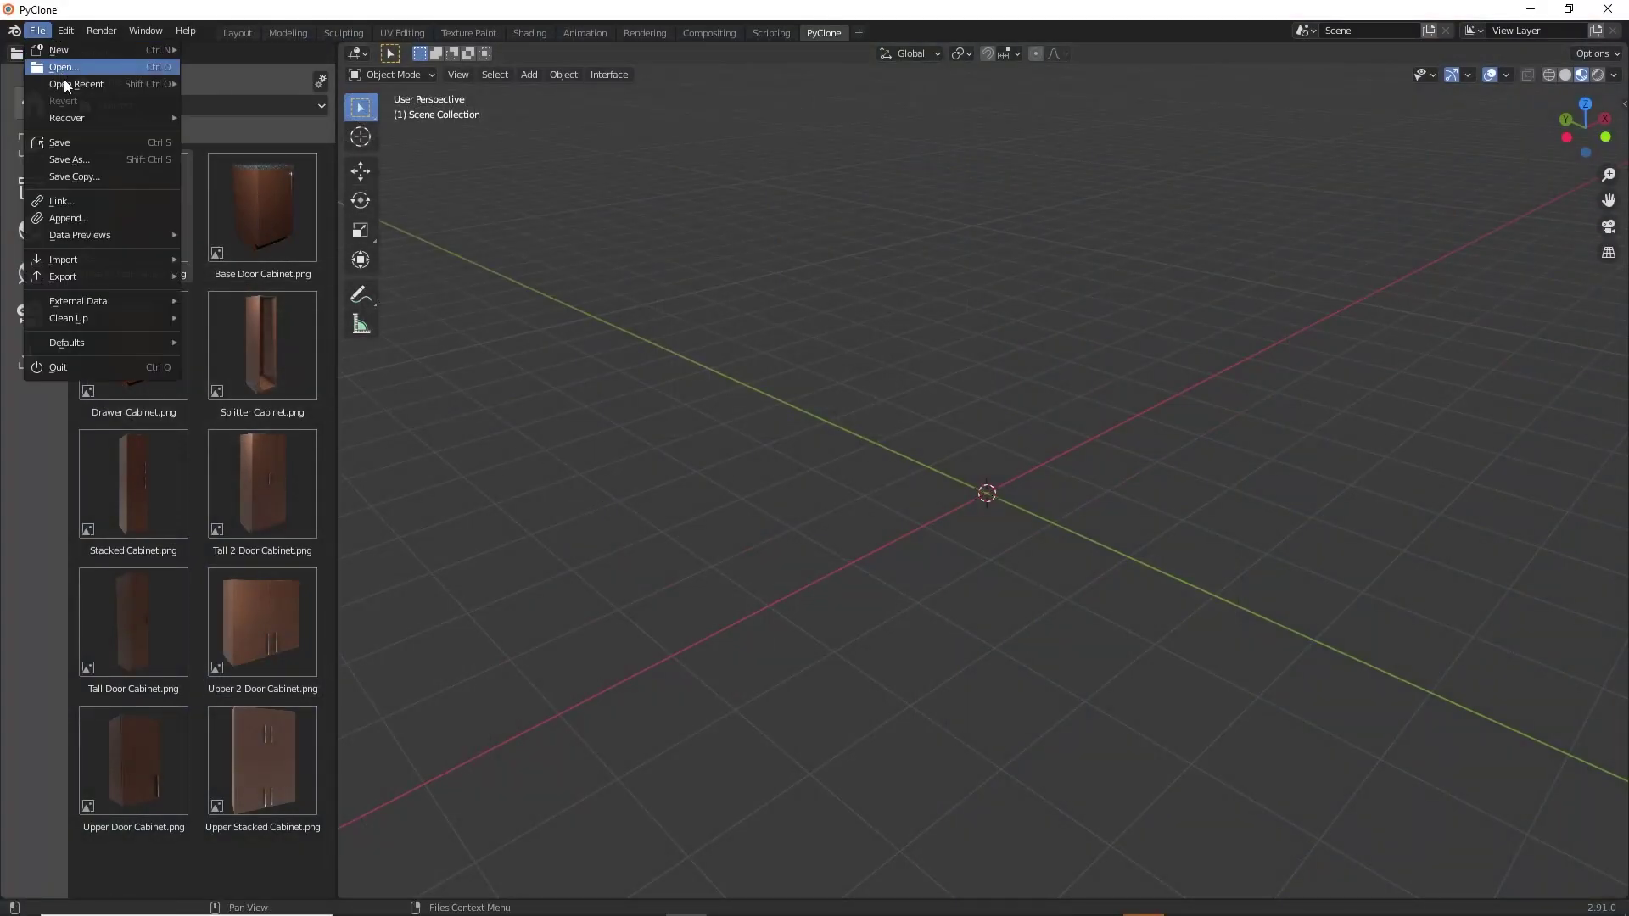
pyautogui.moveTo(127, 260)
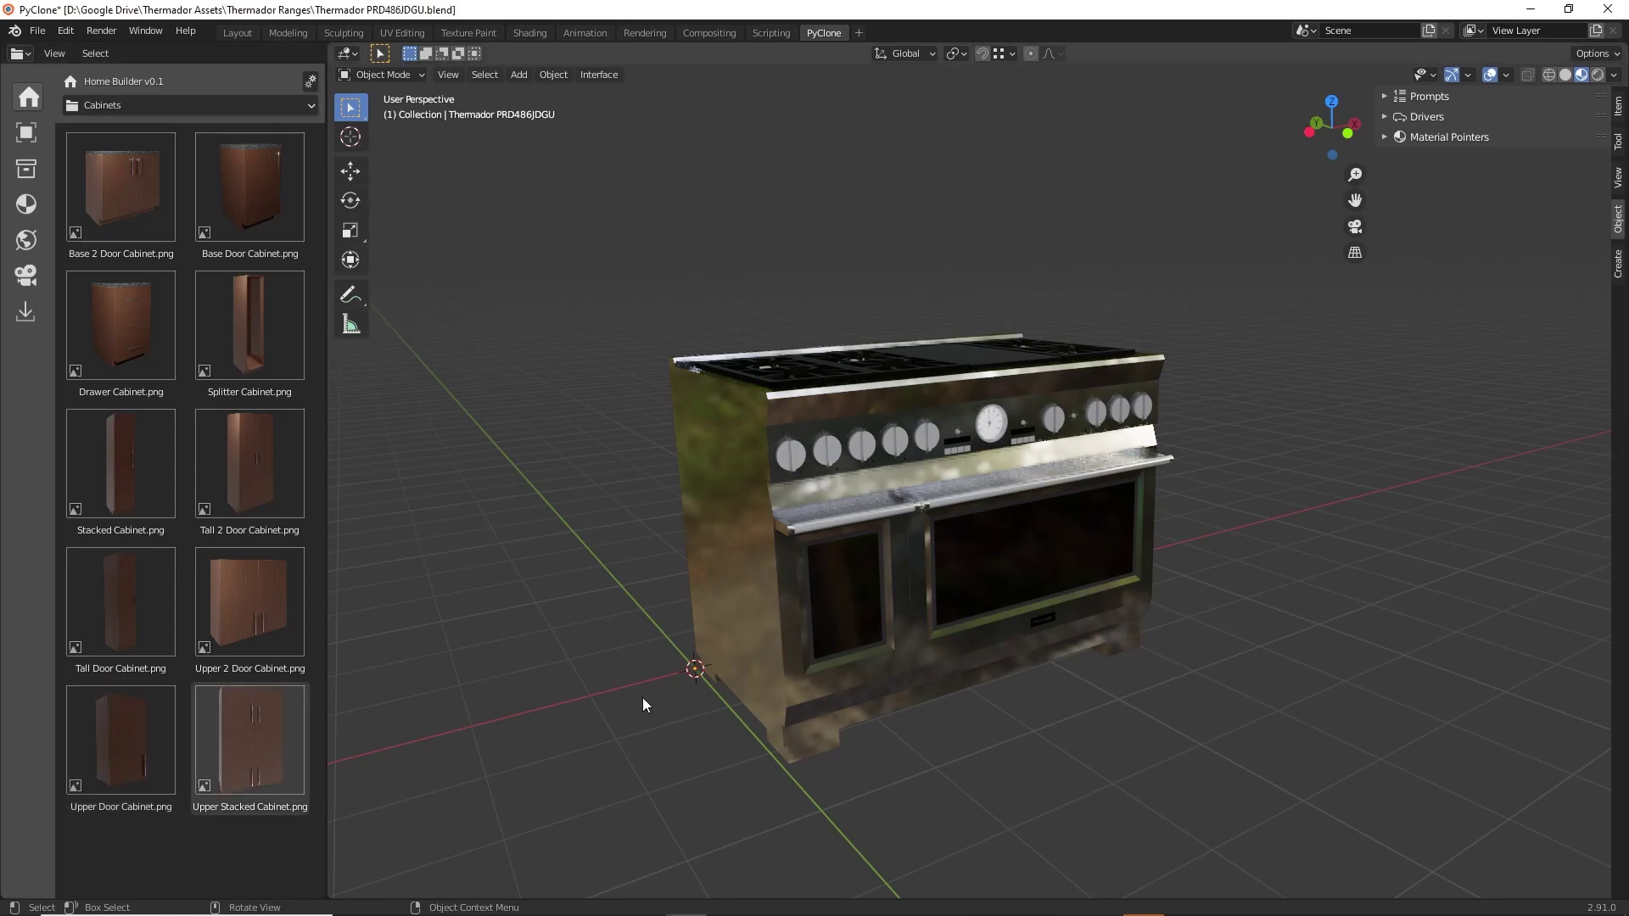
# Copy the Thermador PRD486JDGU range object in its source file.
pyautogui.click(735, 467)
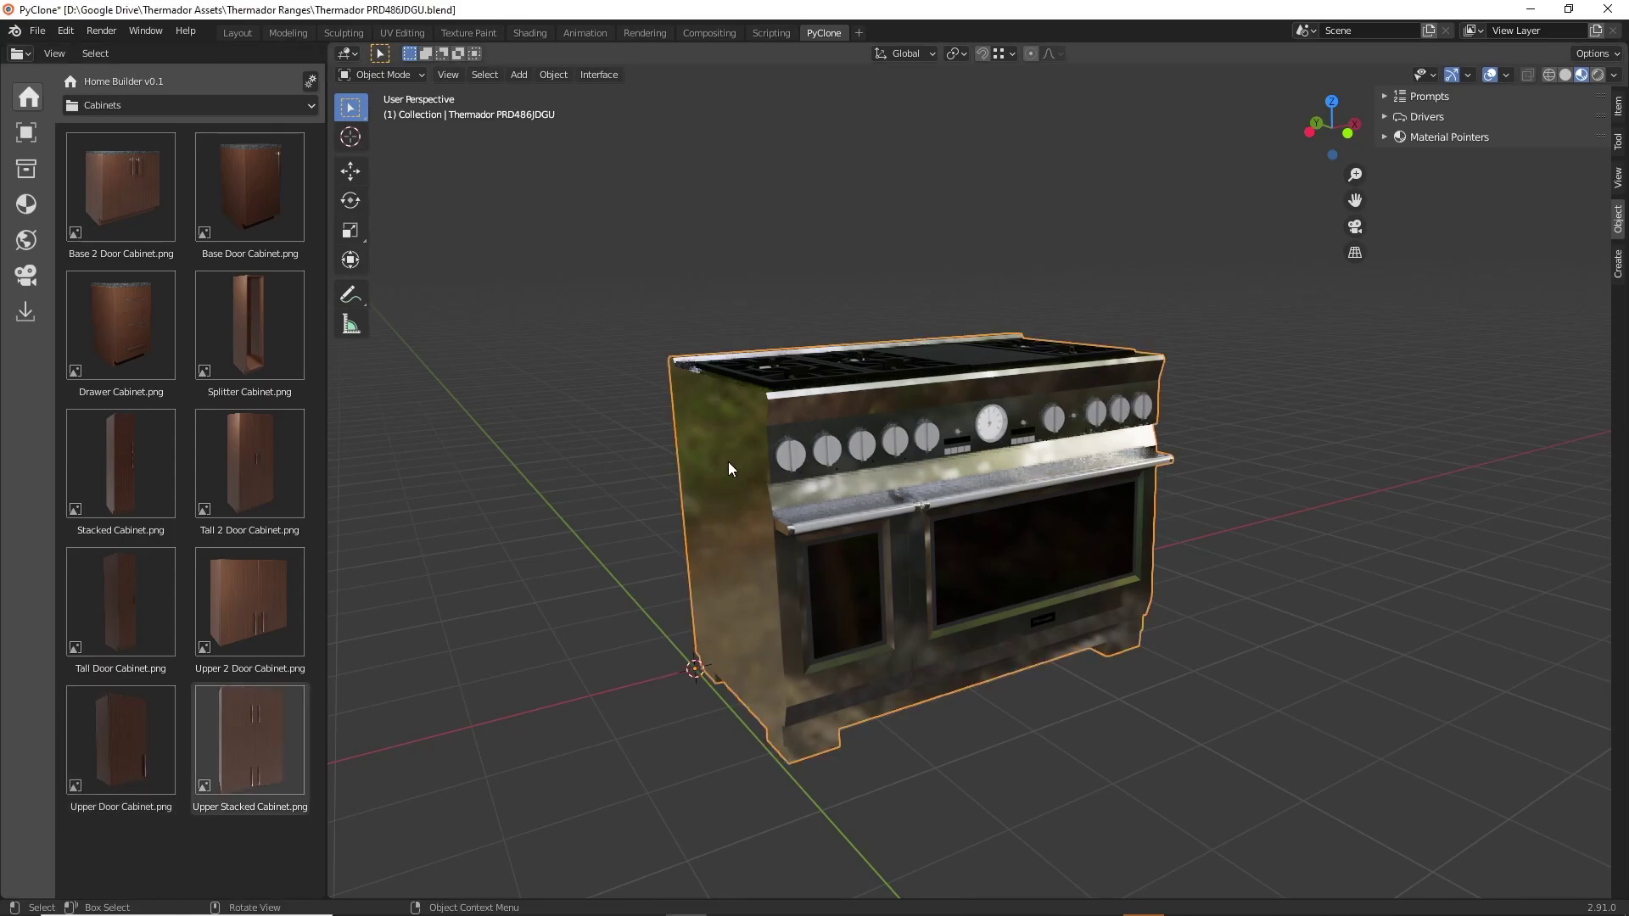
pyautogui.rightClick(738, 433)
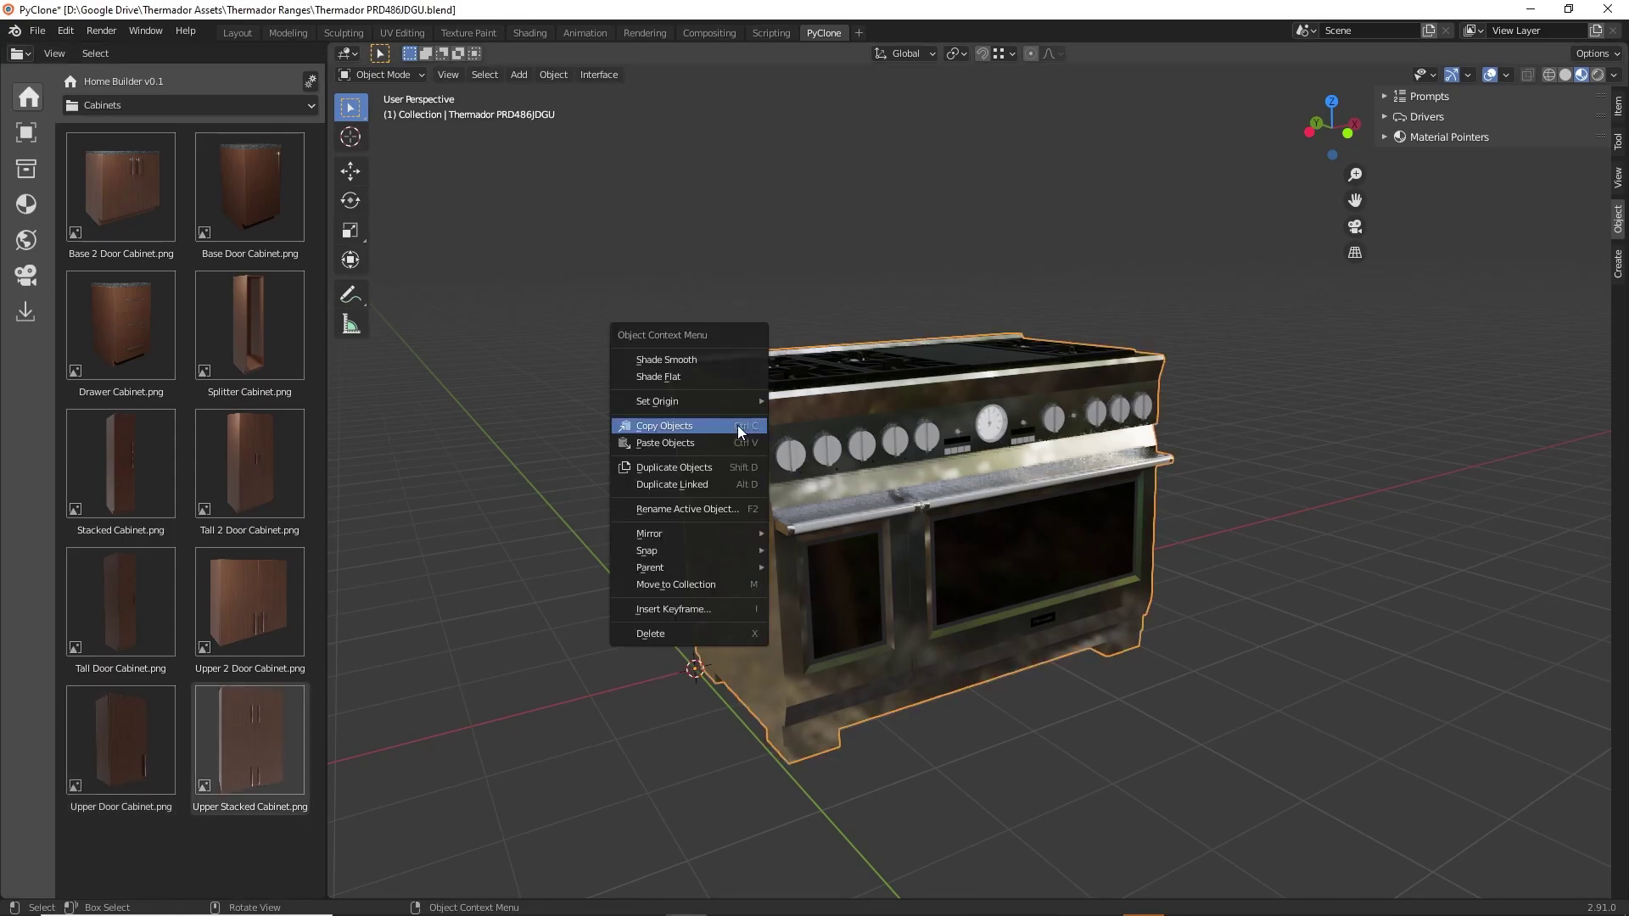
pyautogui.click(692, 425)
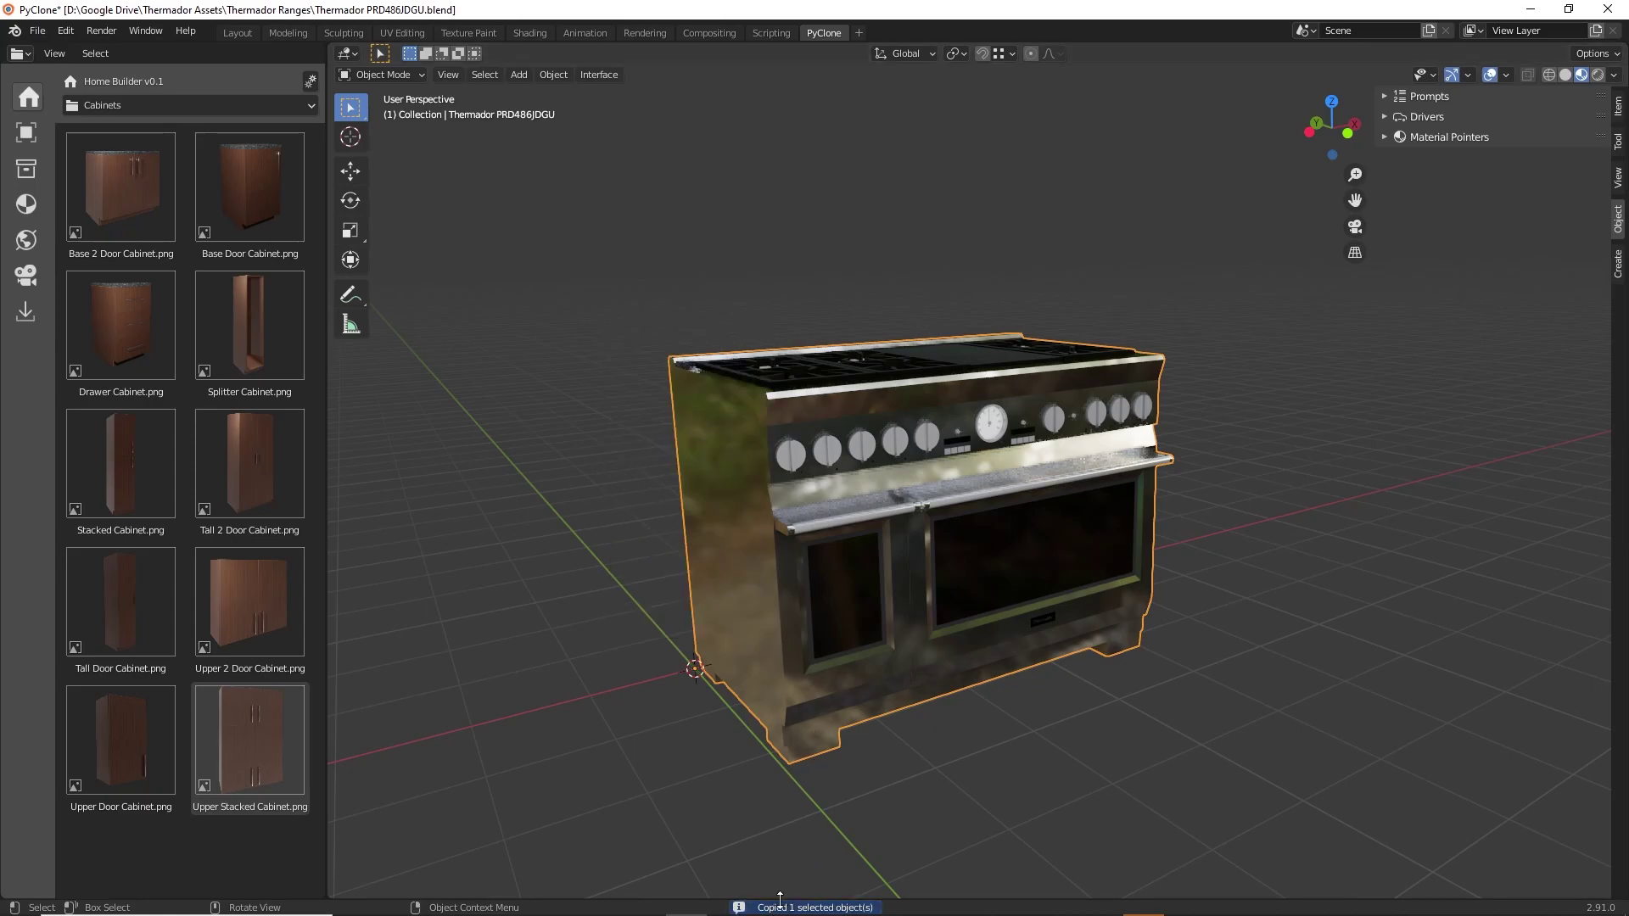
# Launch a second PyClone window with an empty scene and dismiss its splash screen.
pyautogui.moveTo(594, 912)
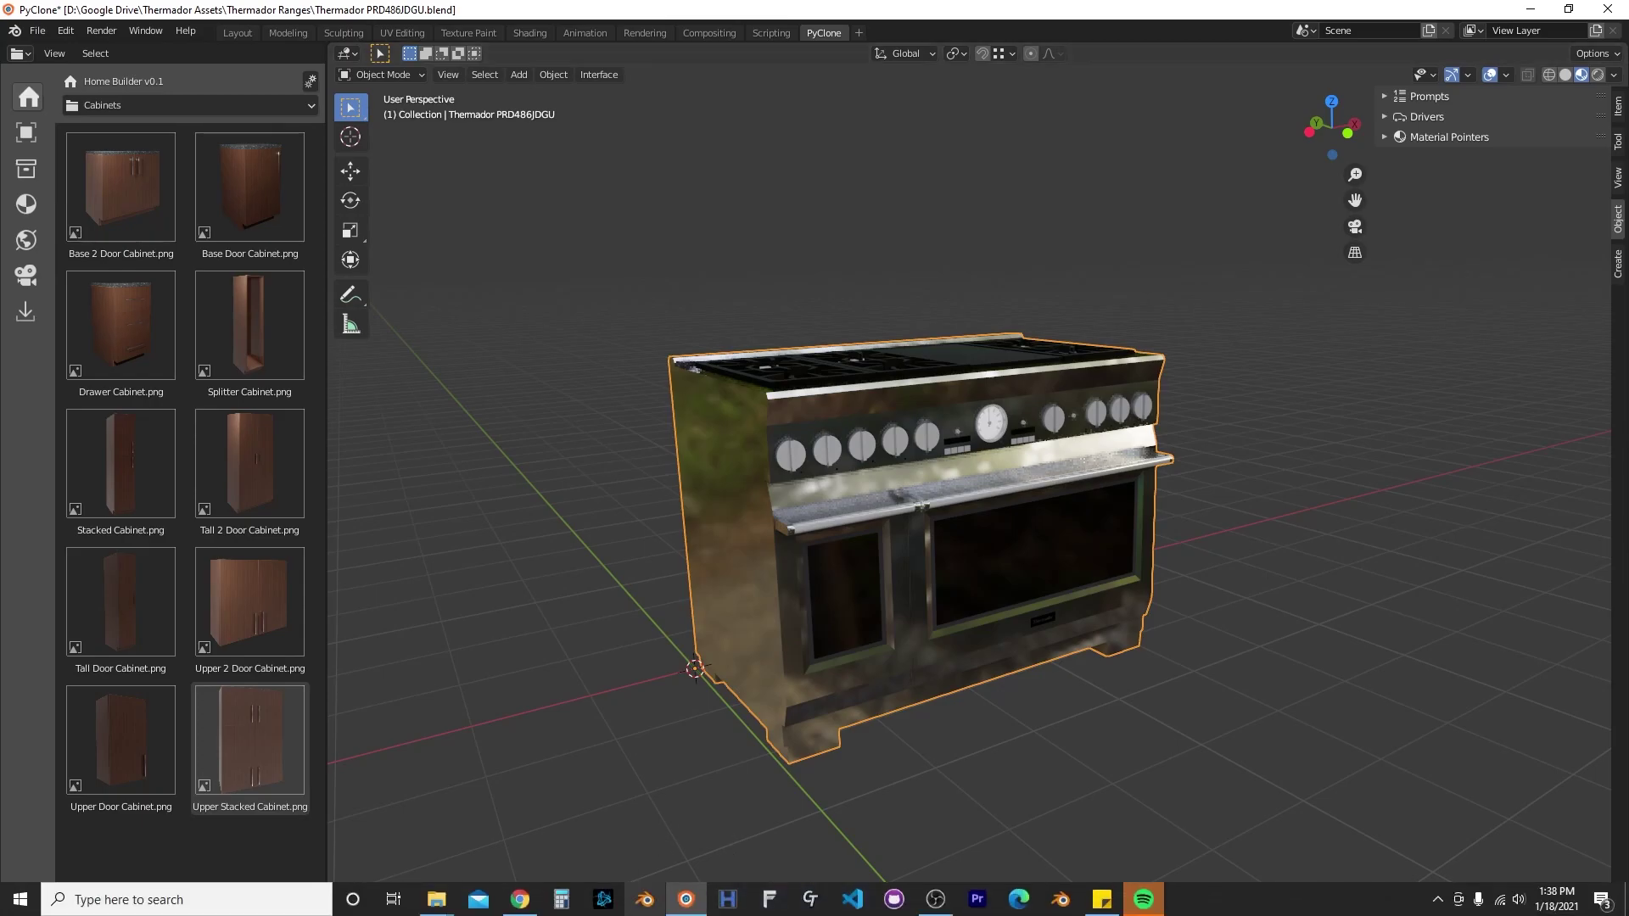
pyautogui.rightClick(692, 903)
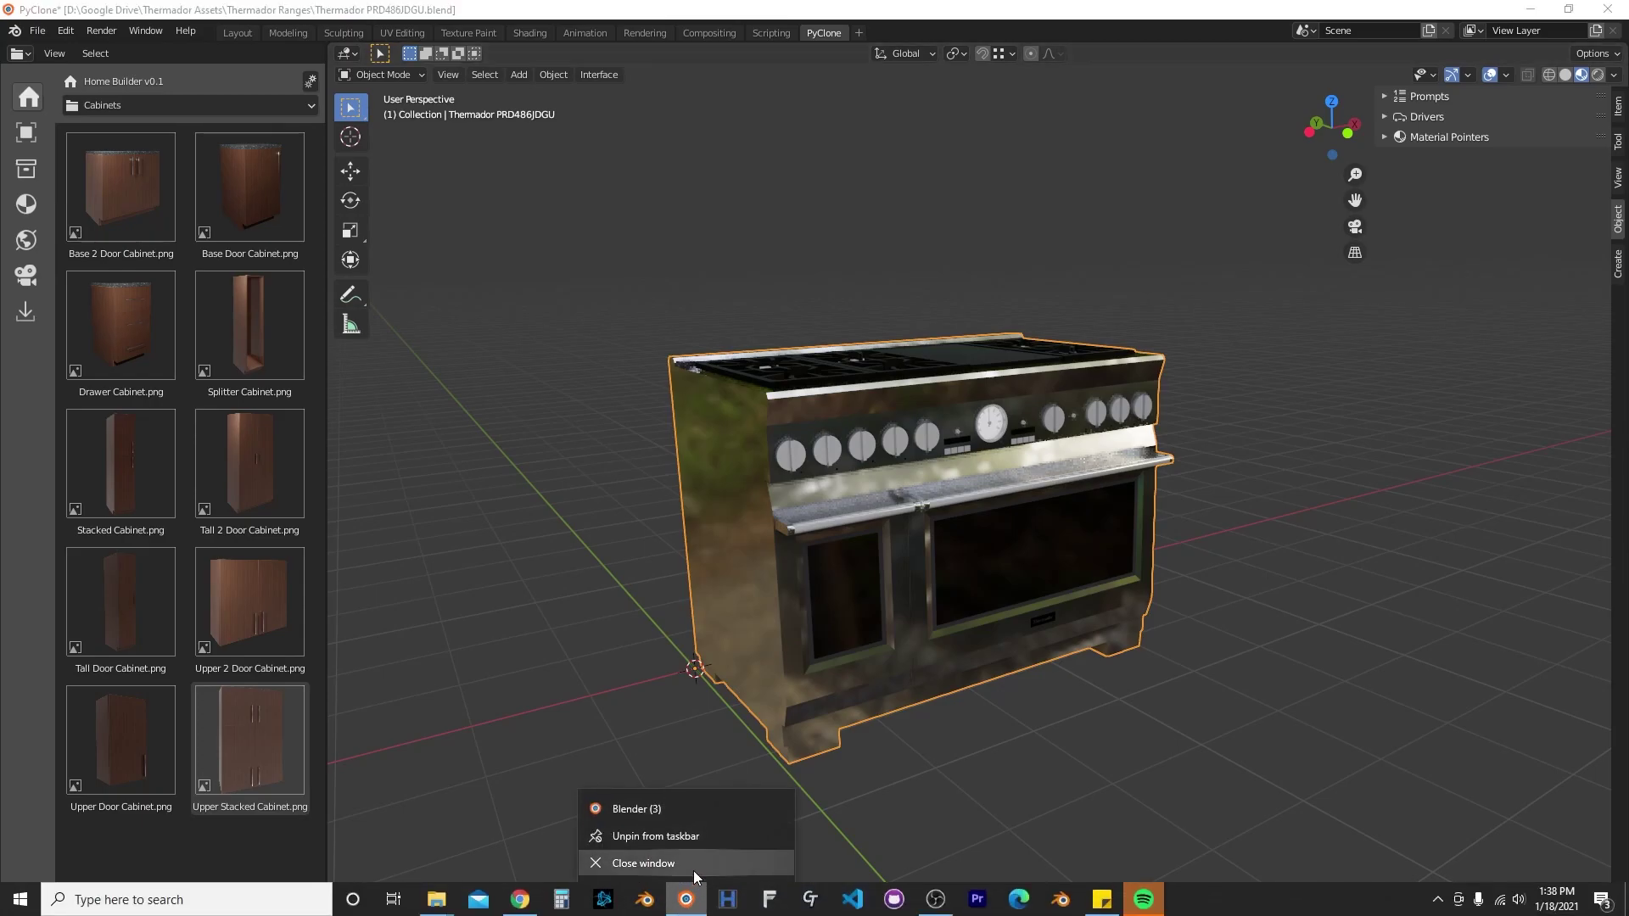
pyautogui.click(650, 809)
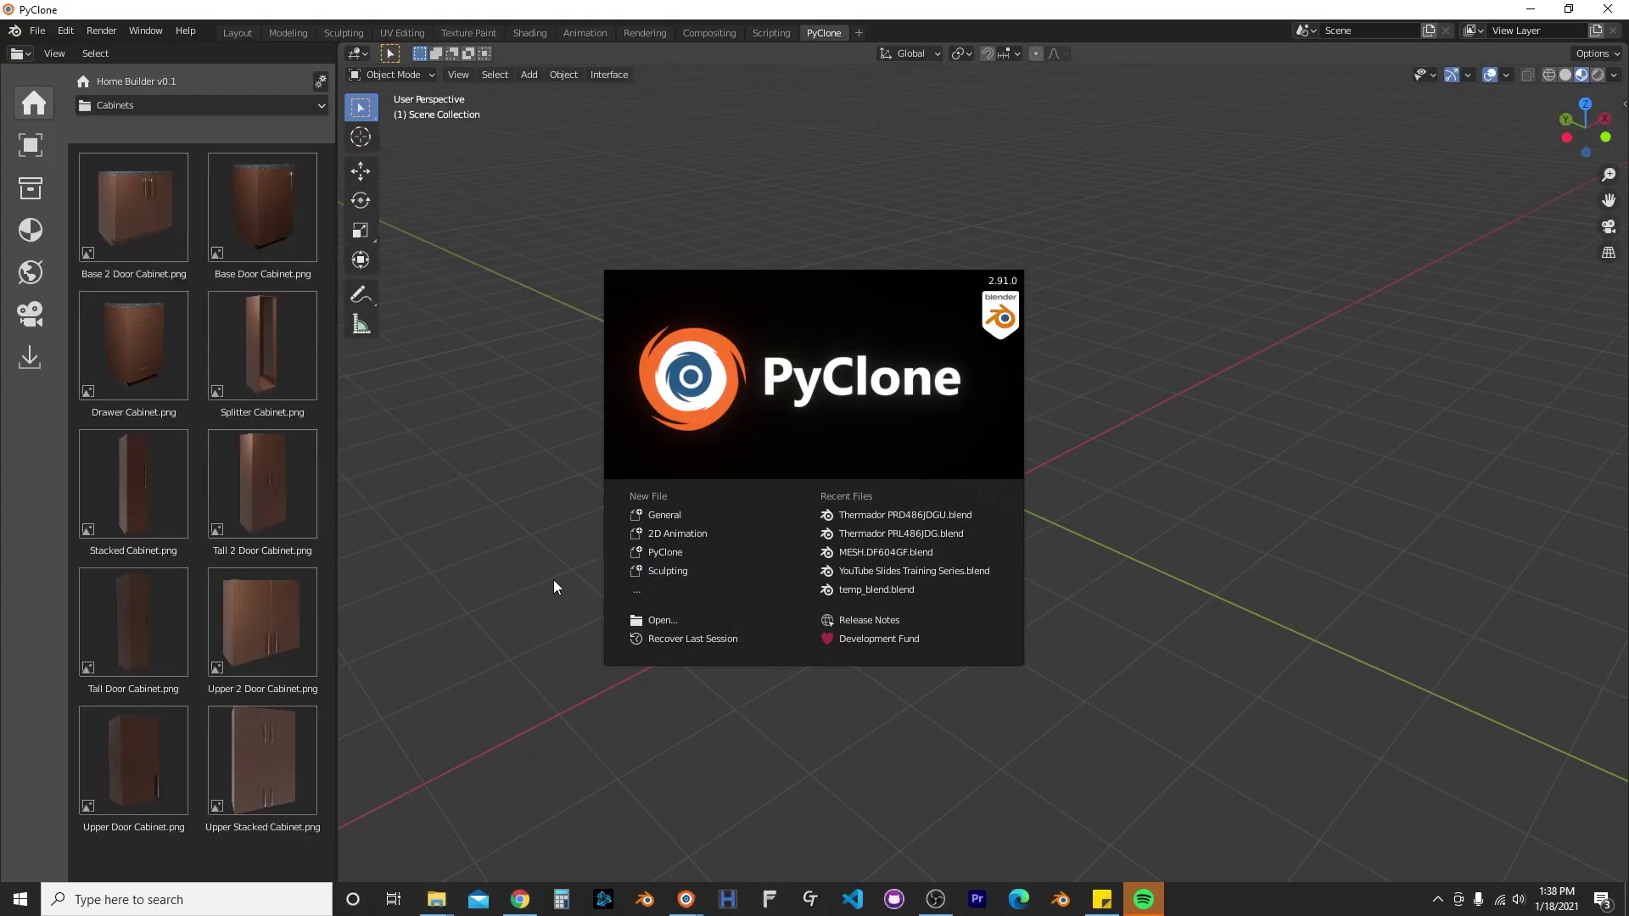
pyautogui.click(576, 635)
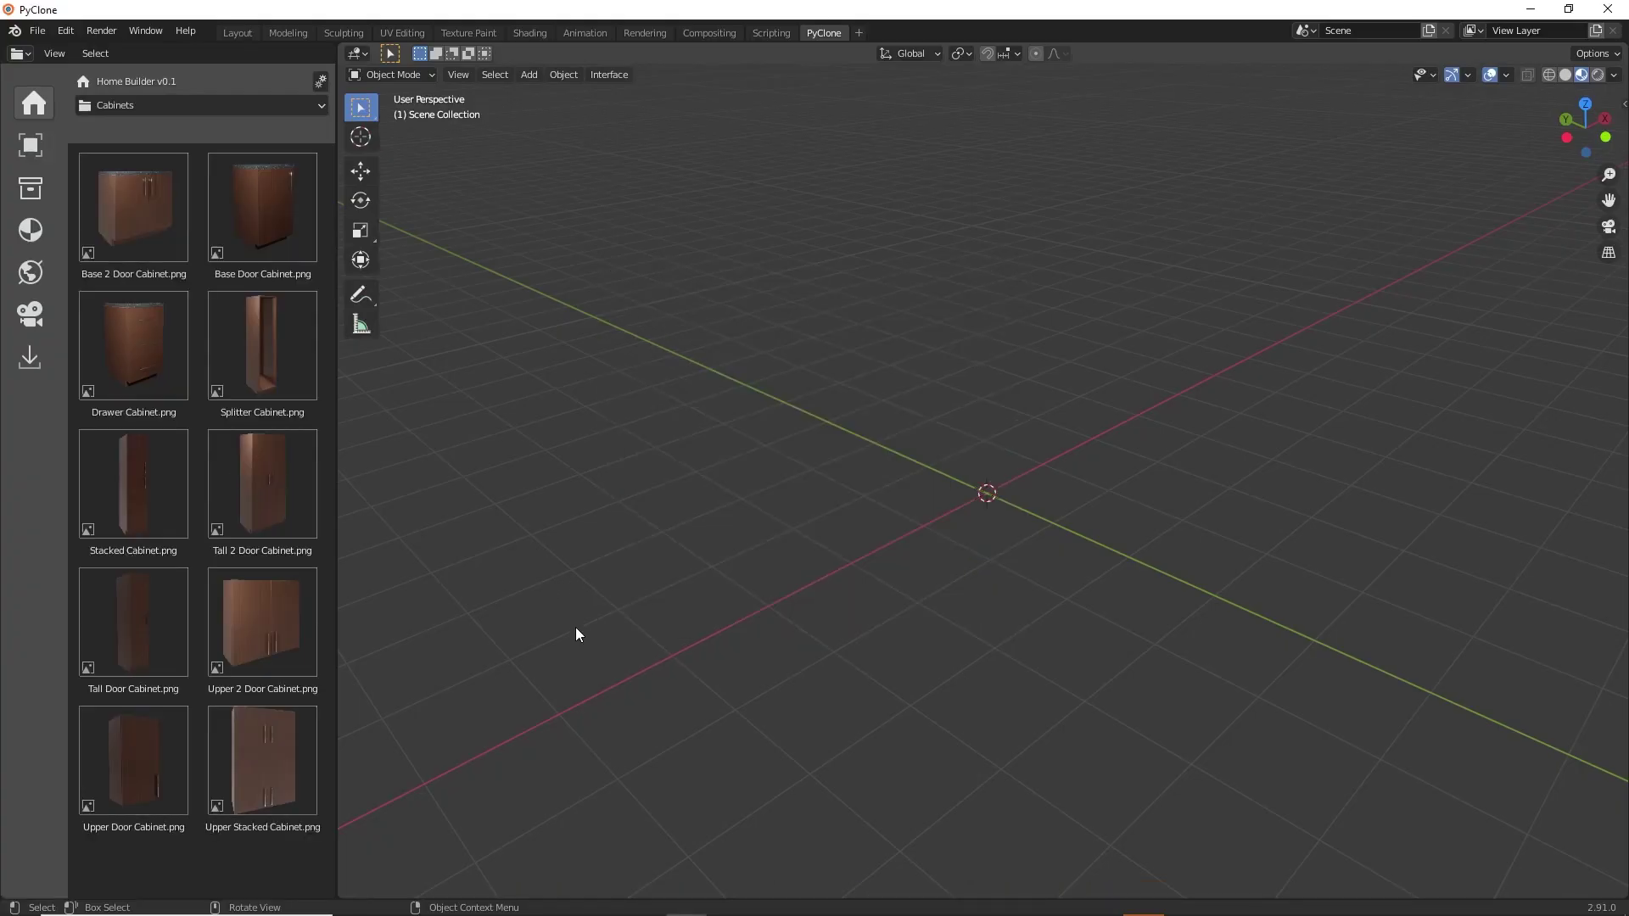
# Create a new asset in the Ranges category of the Home Builder asset library settings.
pyautogui.click(526, 74)
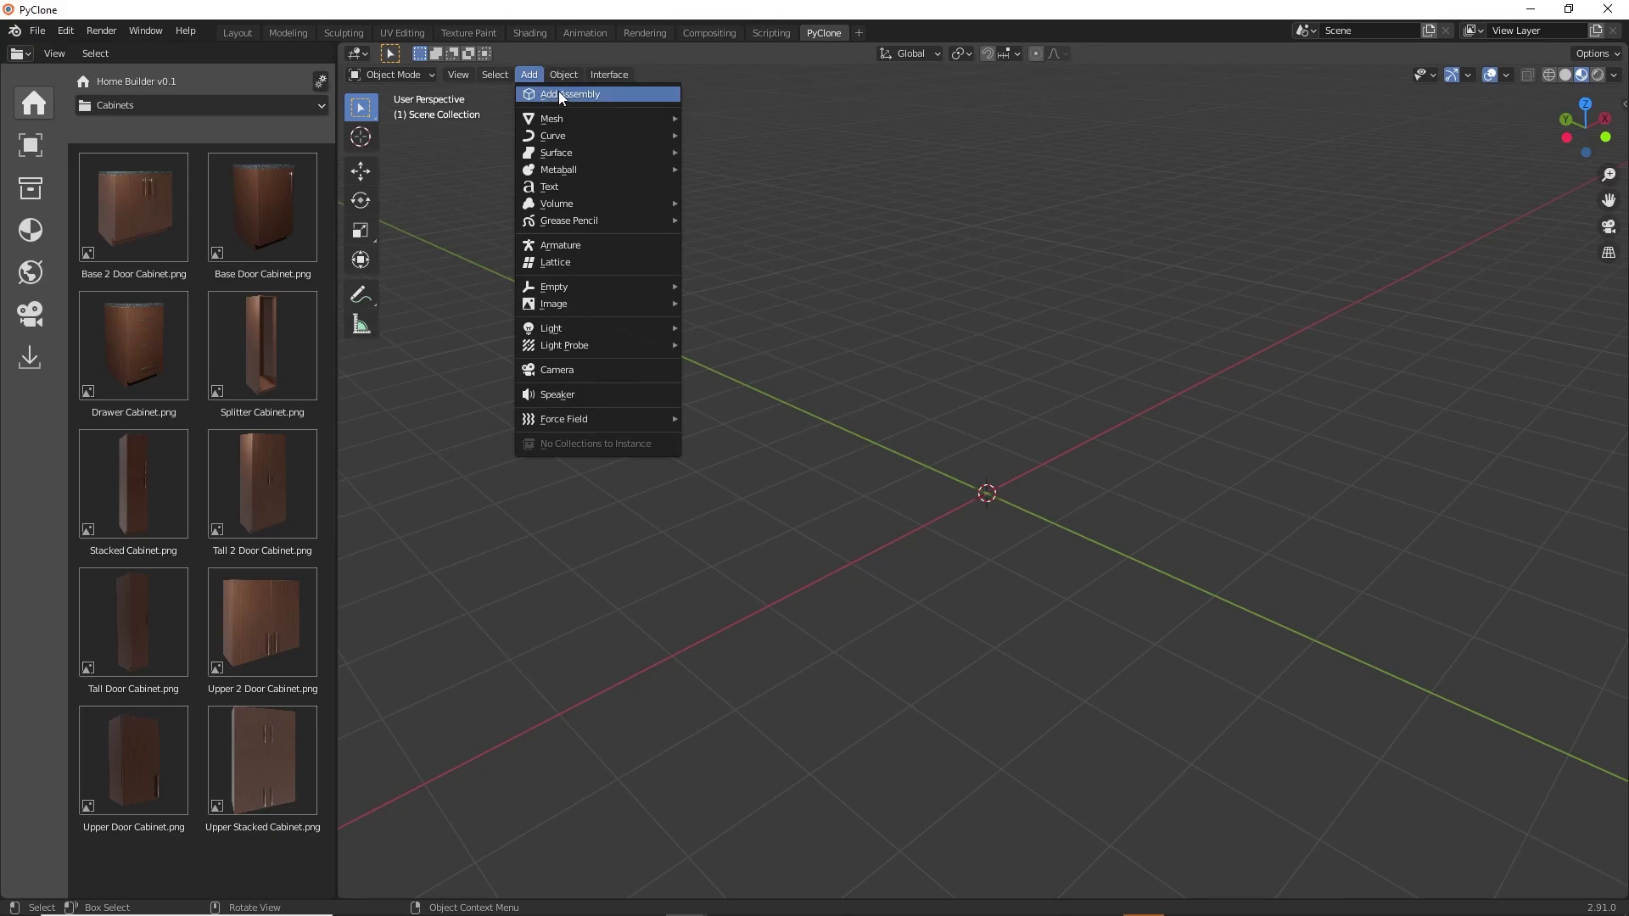
pyautogui.click(323, 84)
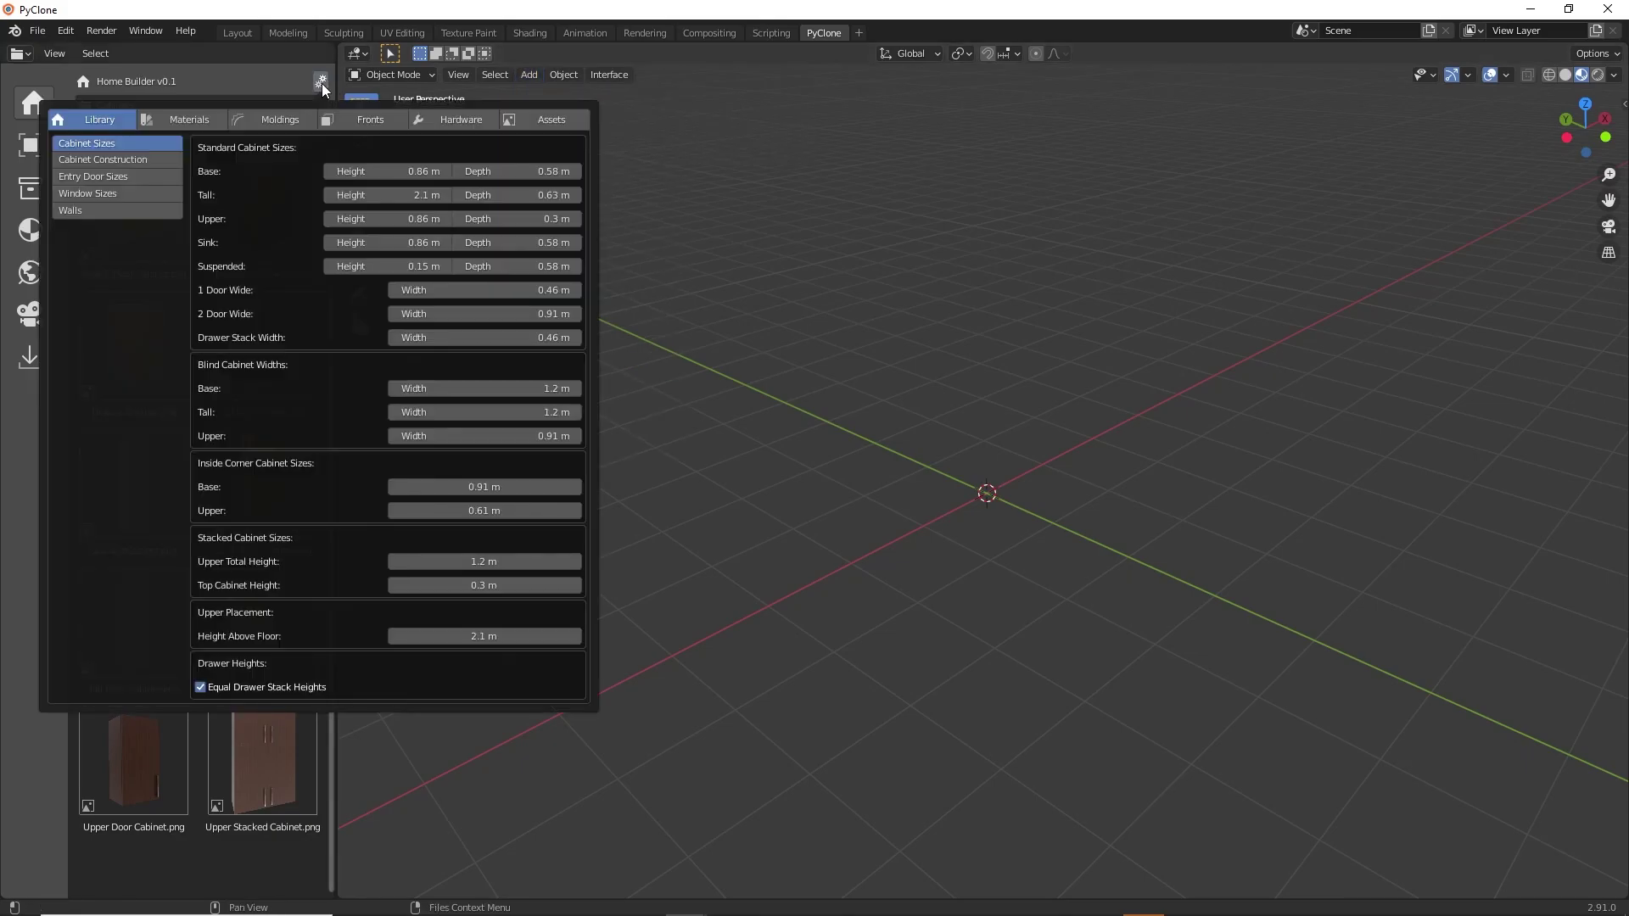
pyautogui.click(540, 117)
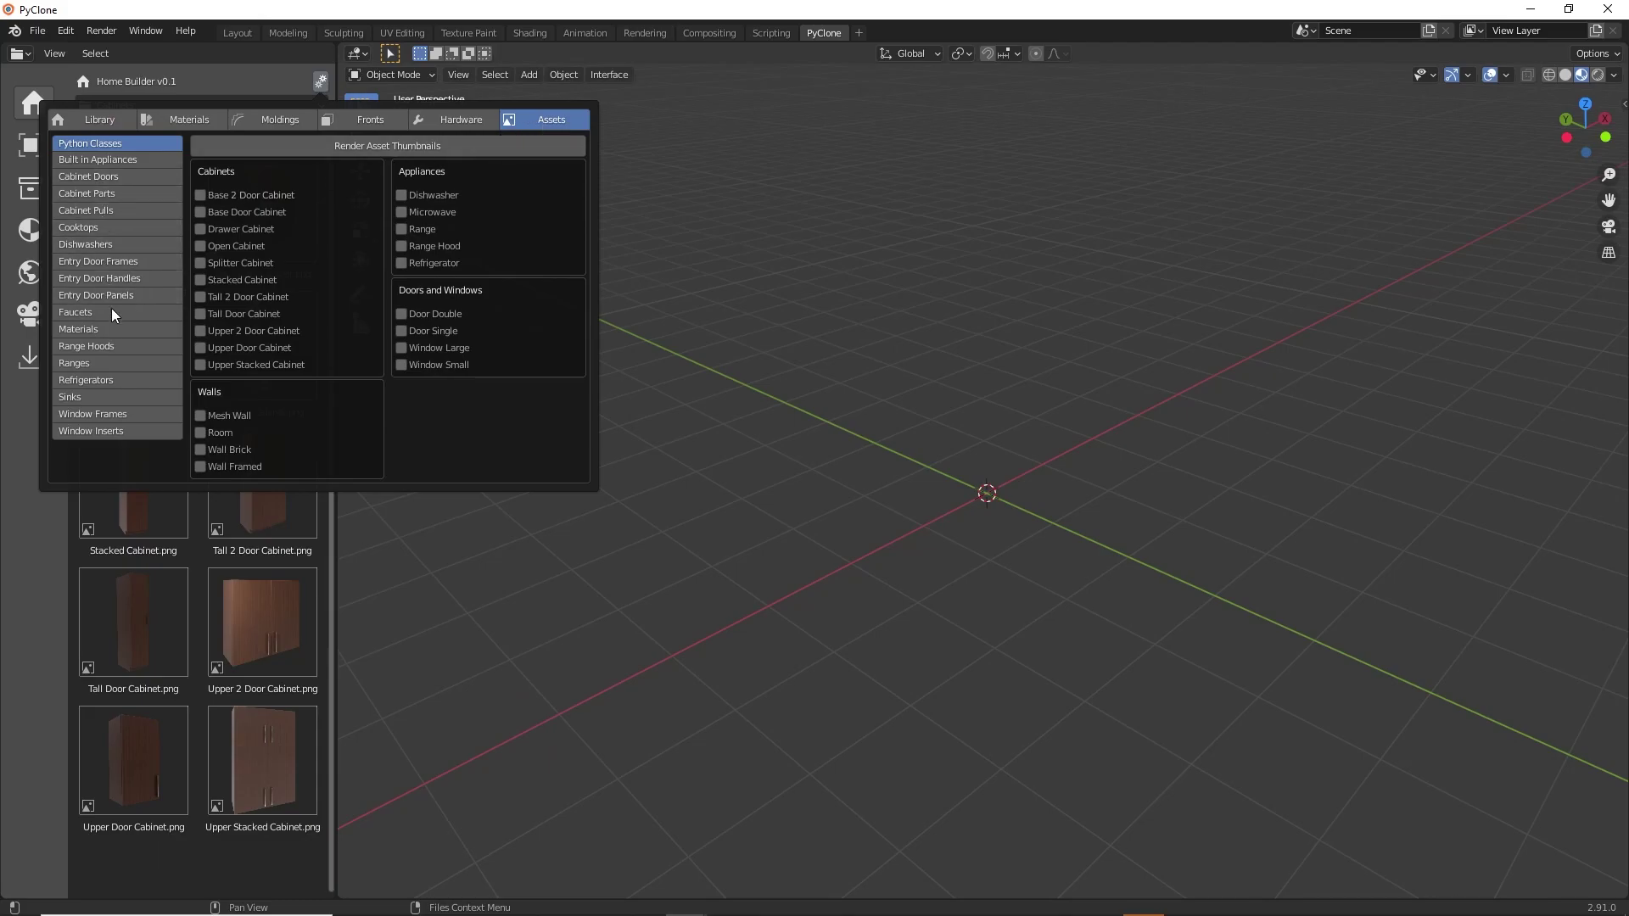
pyautogui.click(105, 363)
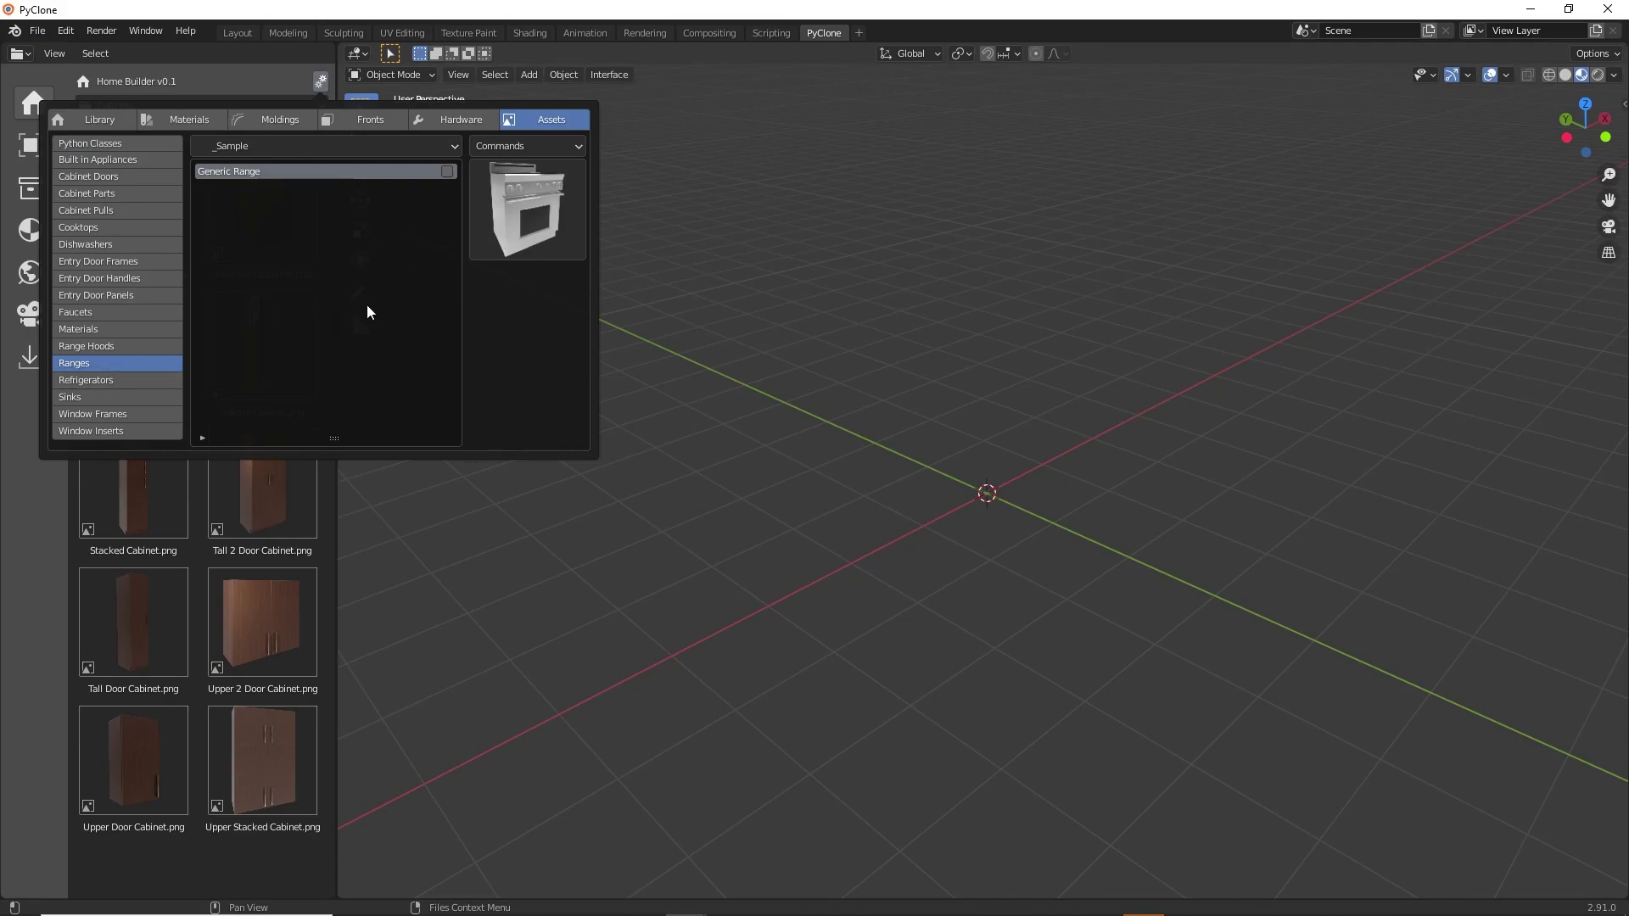
pyautogui.click(535, 144)
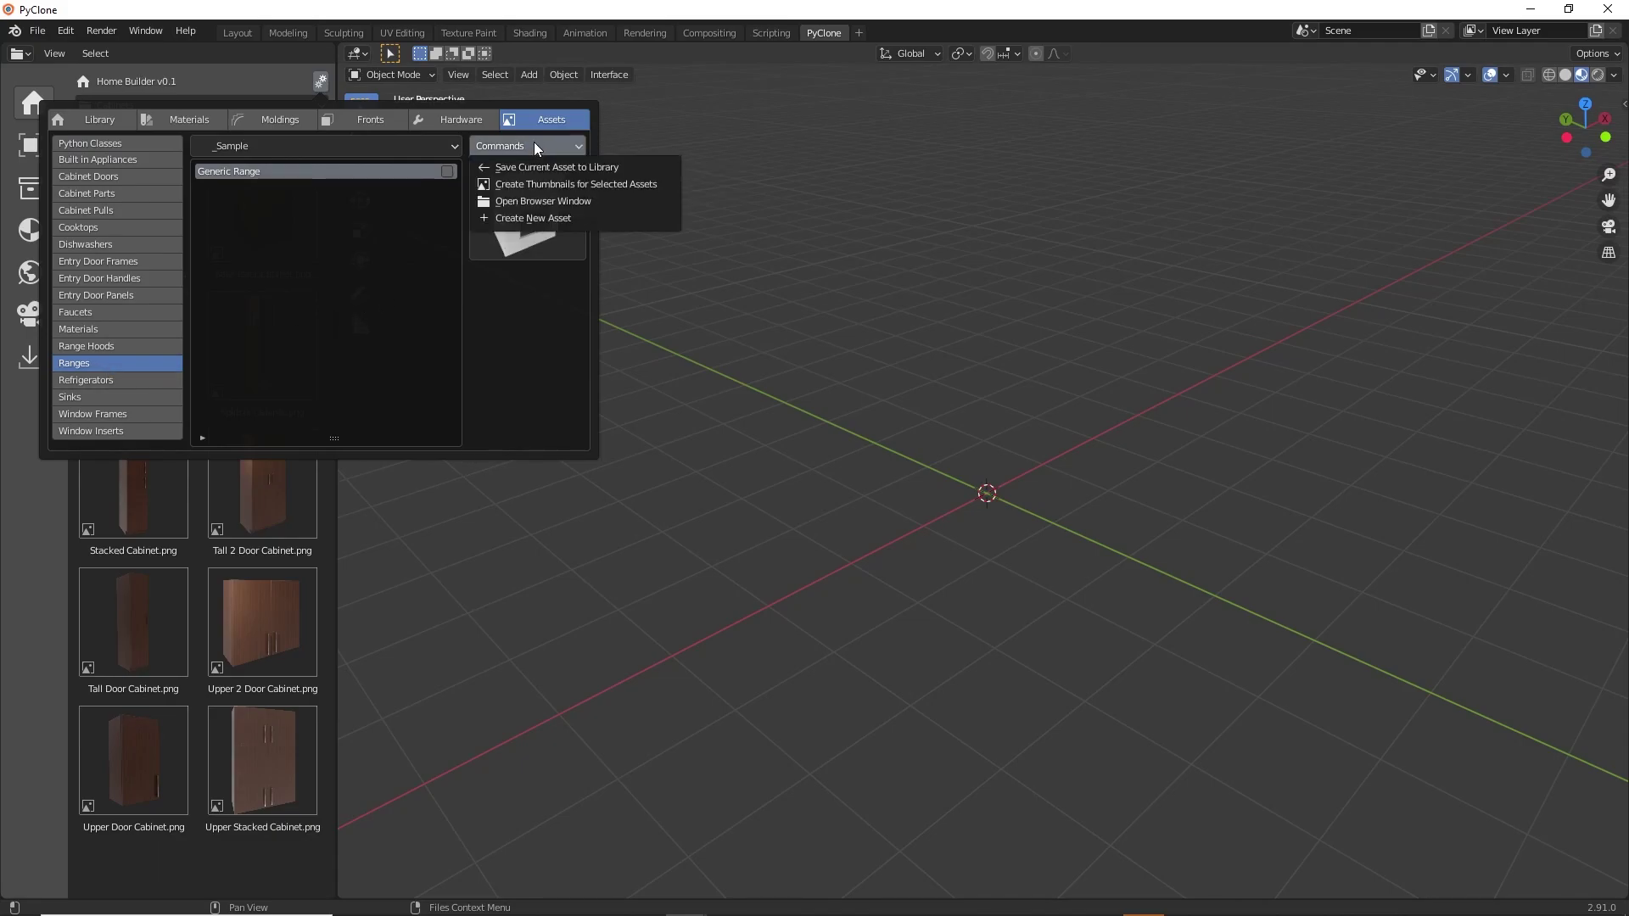
pyautogui.click(532, 217)
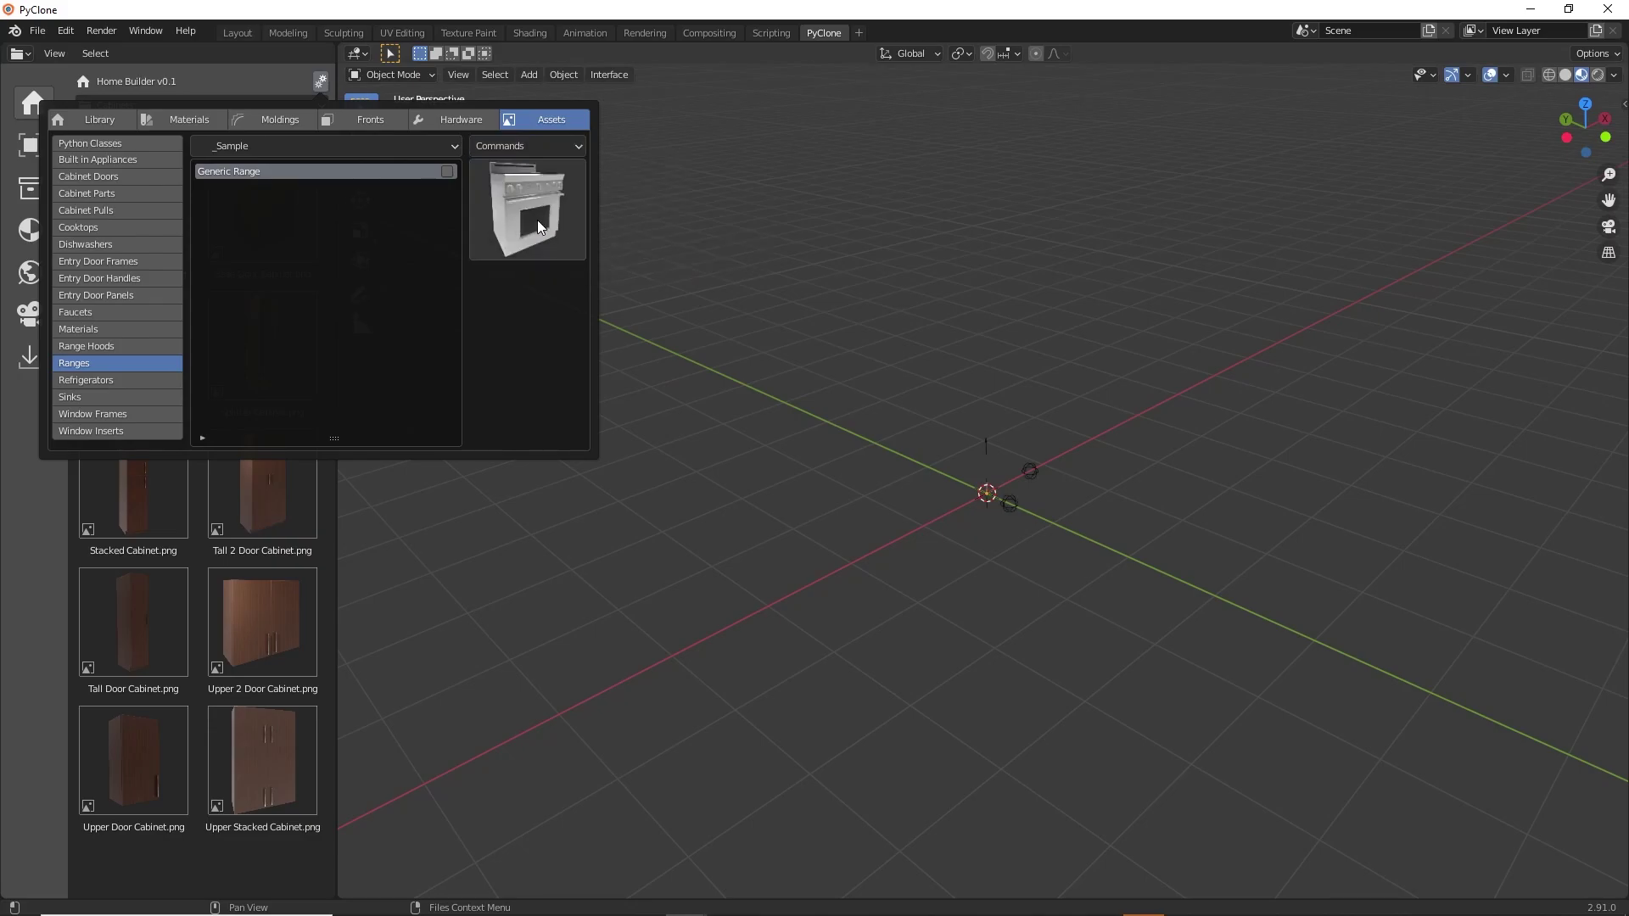
# Select the new Range assembly's base point, and show and widen the sidebar with its assembly properties.
pyautogui.scroll(5, 1028, 465)
pyautogui.moveTo(1012, 465); pyautogui.dragTo(989, 497, button='middle')
pyautogui.scroll(-2, 967, 412)
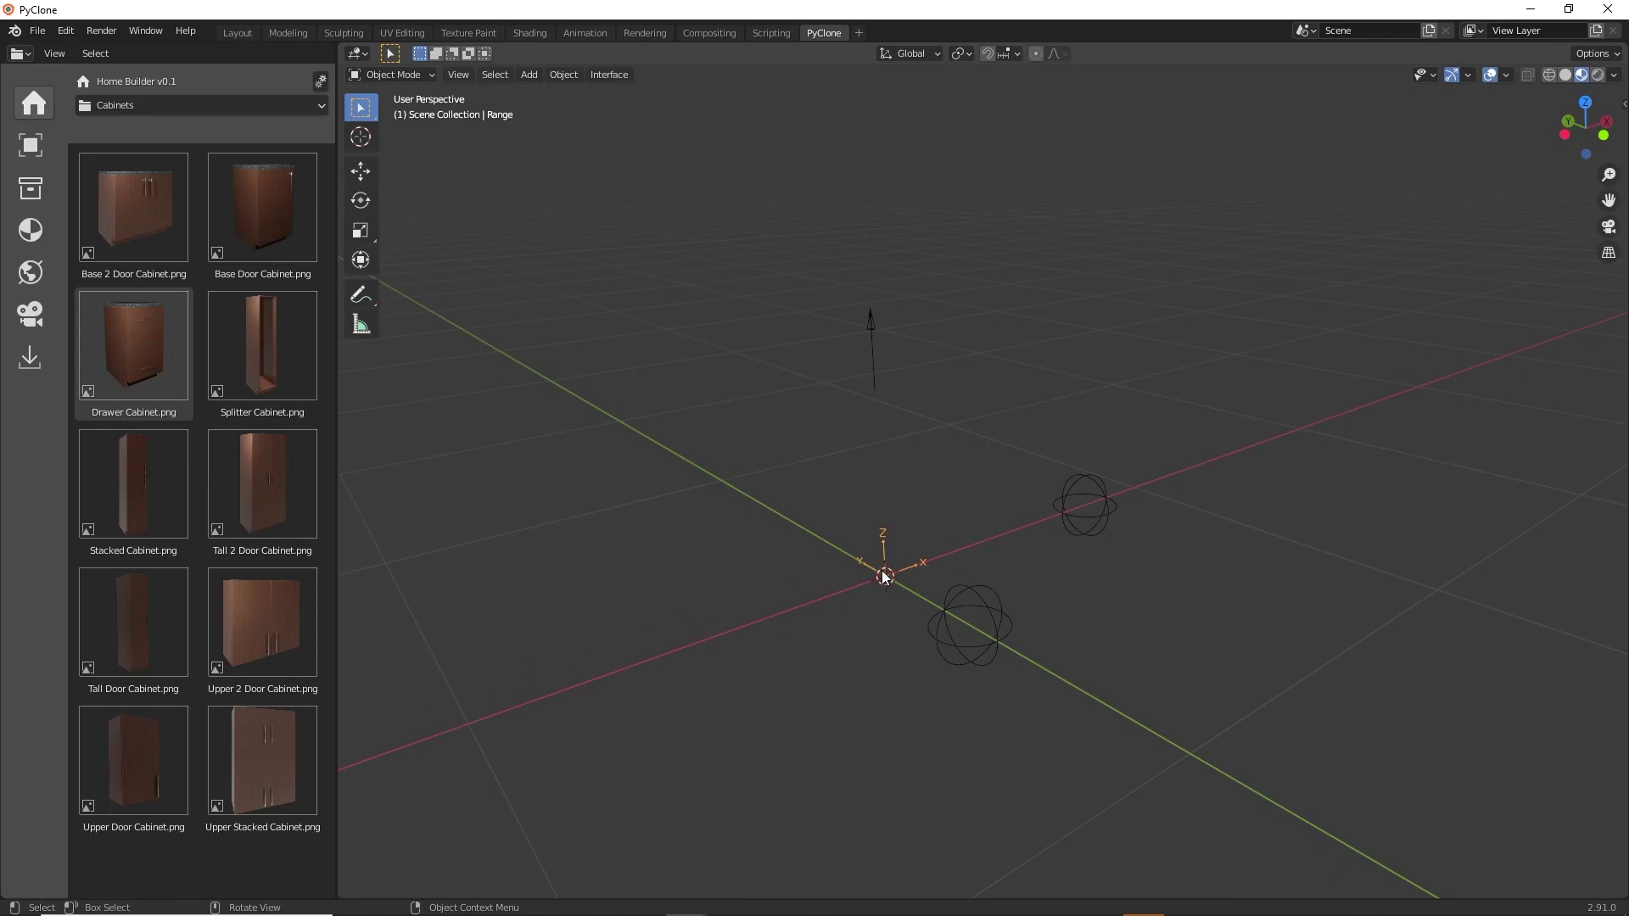
pyautogui.press('n')
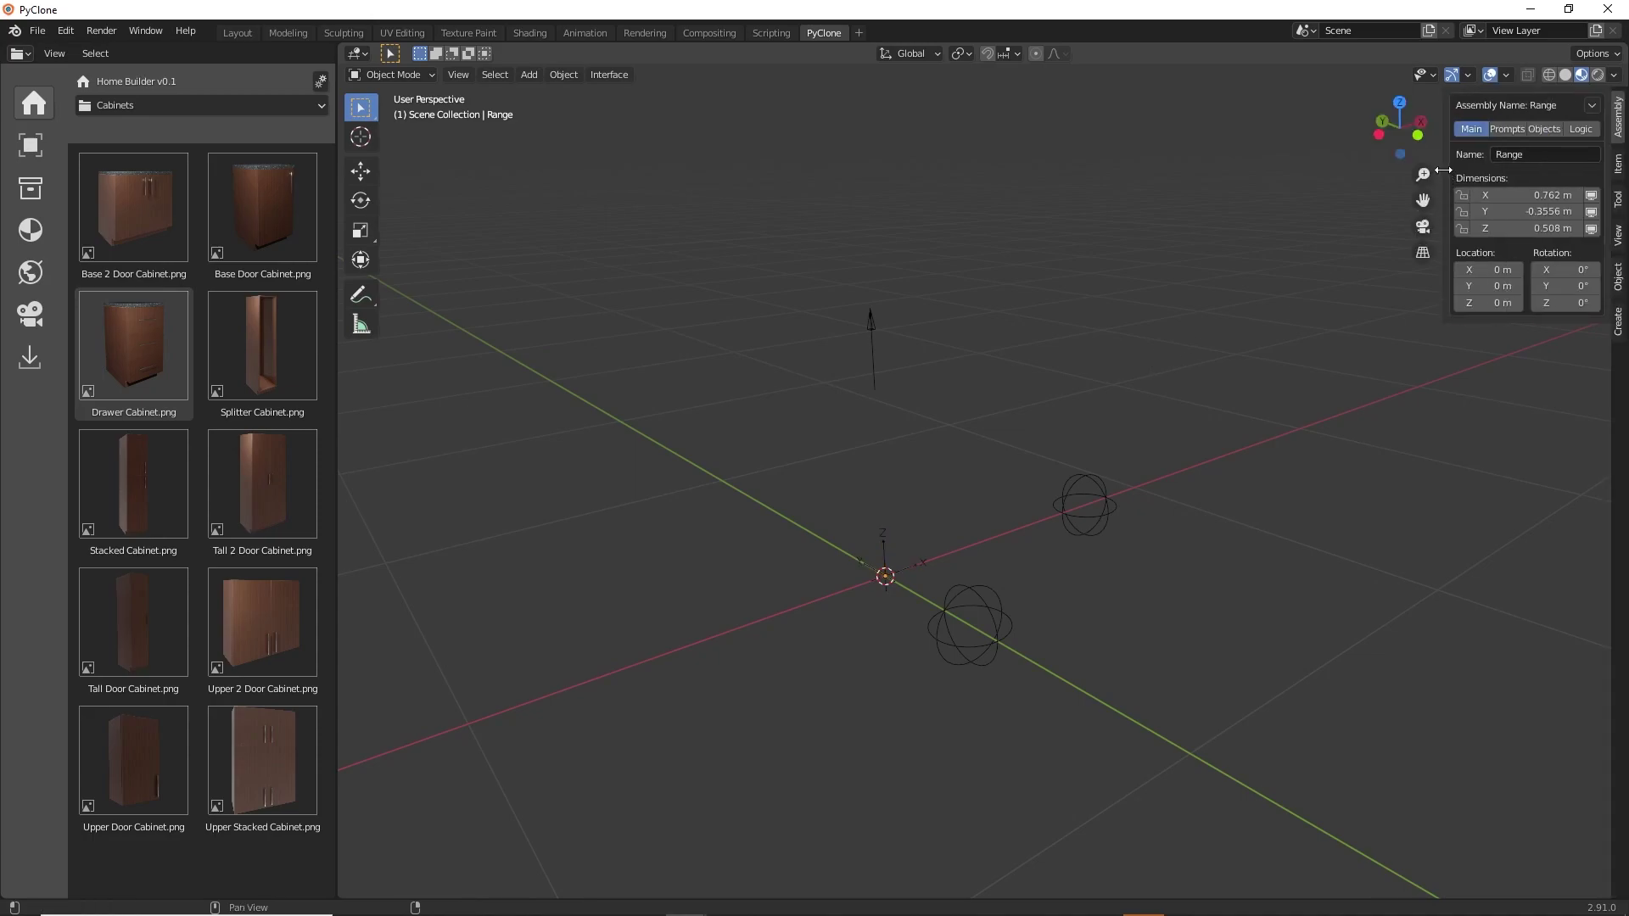
pyautogui.moveTo(1442, 171); pyautogui.dragTo(1321, 174)
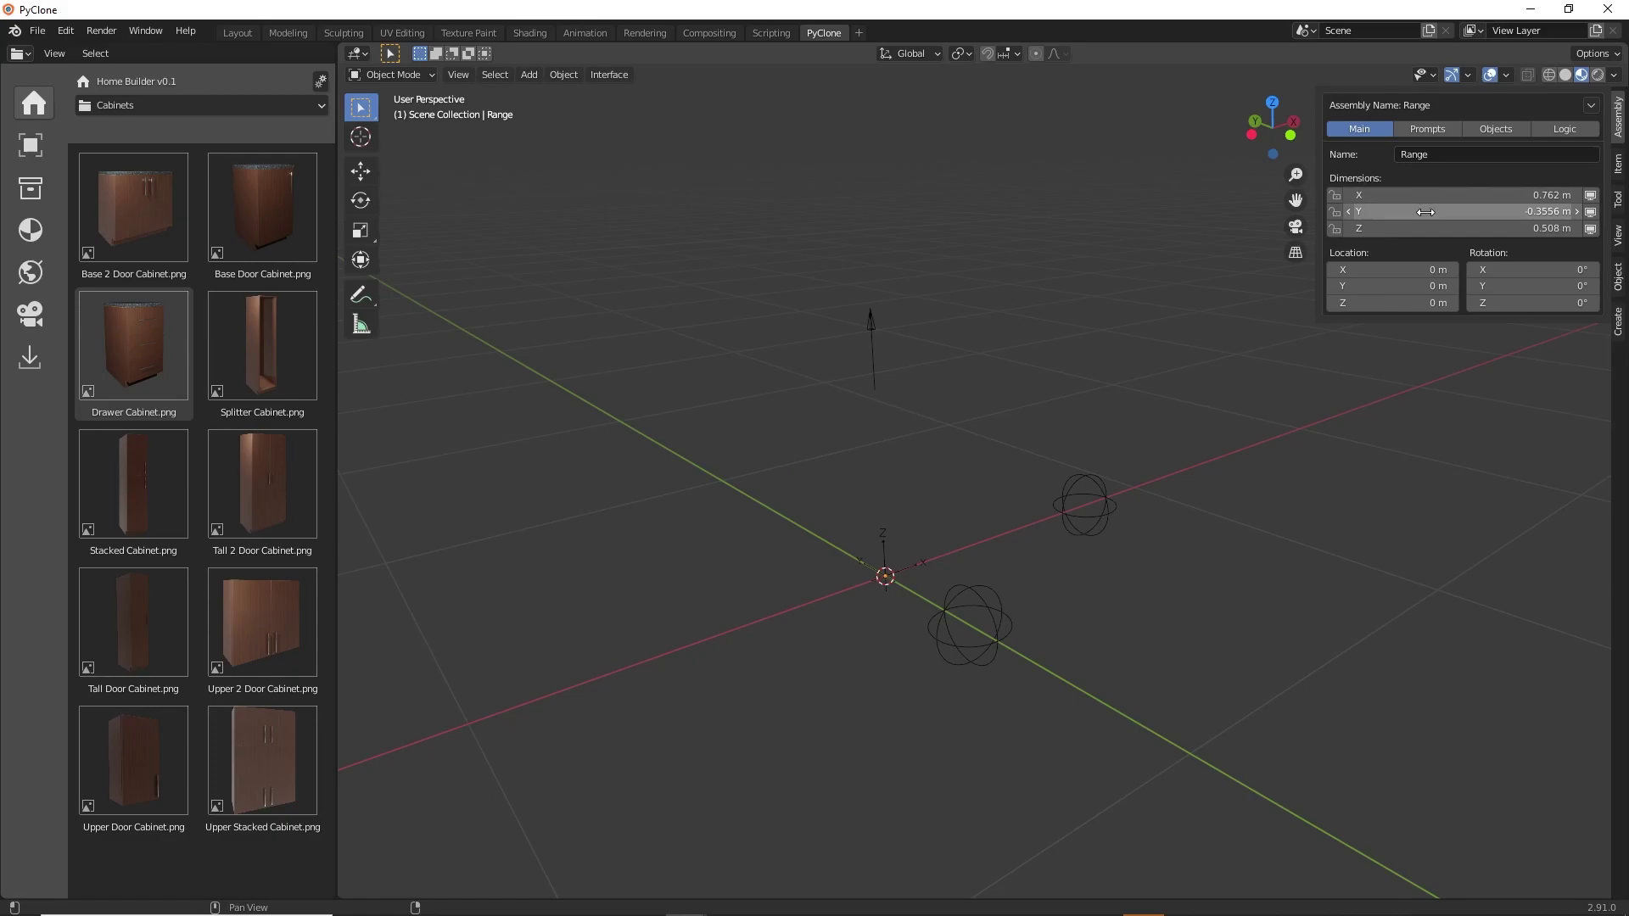
# Vary the Range assembly's Y dimension in both directions, ending at -0.7356 m.
pyautogui.moveTo(1425, 212)
pyautogui.mouseDown()
pyautogui.moveTo(1395, 212)
pyautogui.moveTo(1459, 212)
pyautogui.moveTo(1443, 212)
pyautogui.mouseUp()
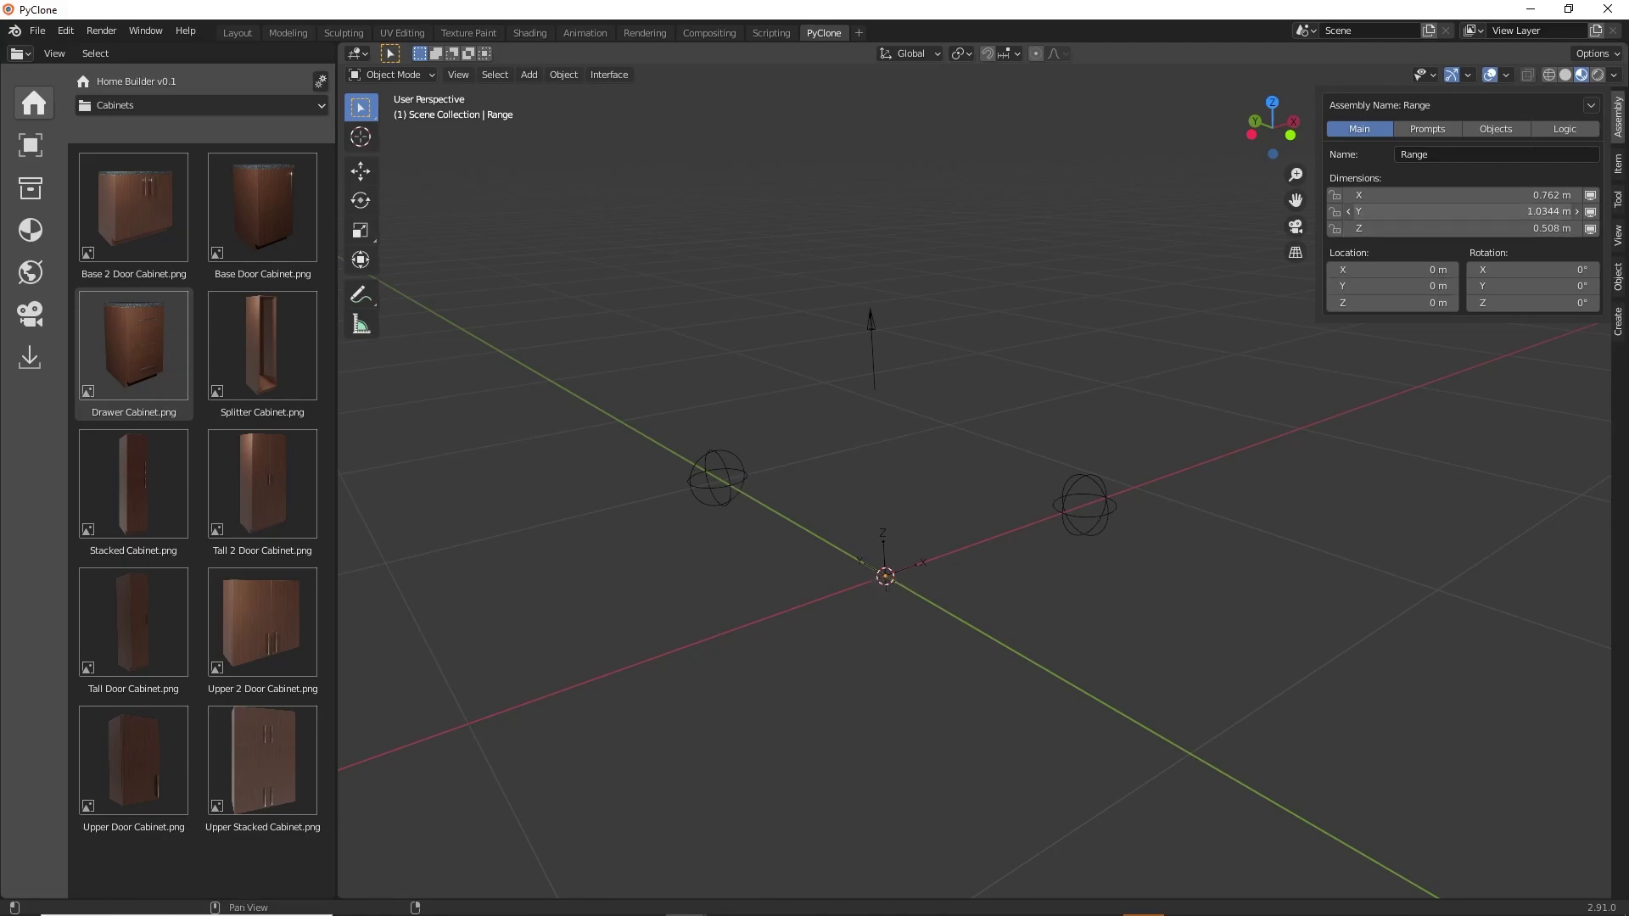
pyautogui.moveTo(1458, 212); pyautogui.dragTo(1358, 212)
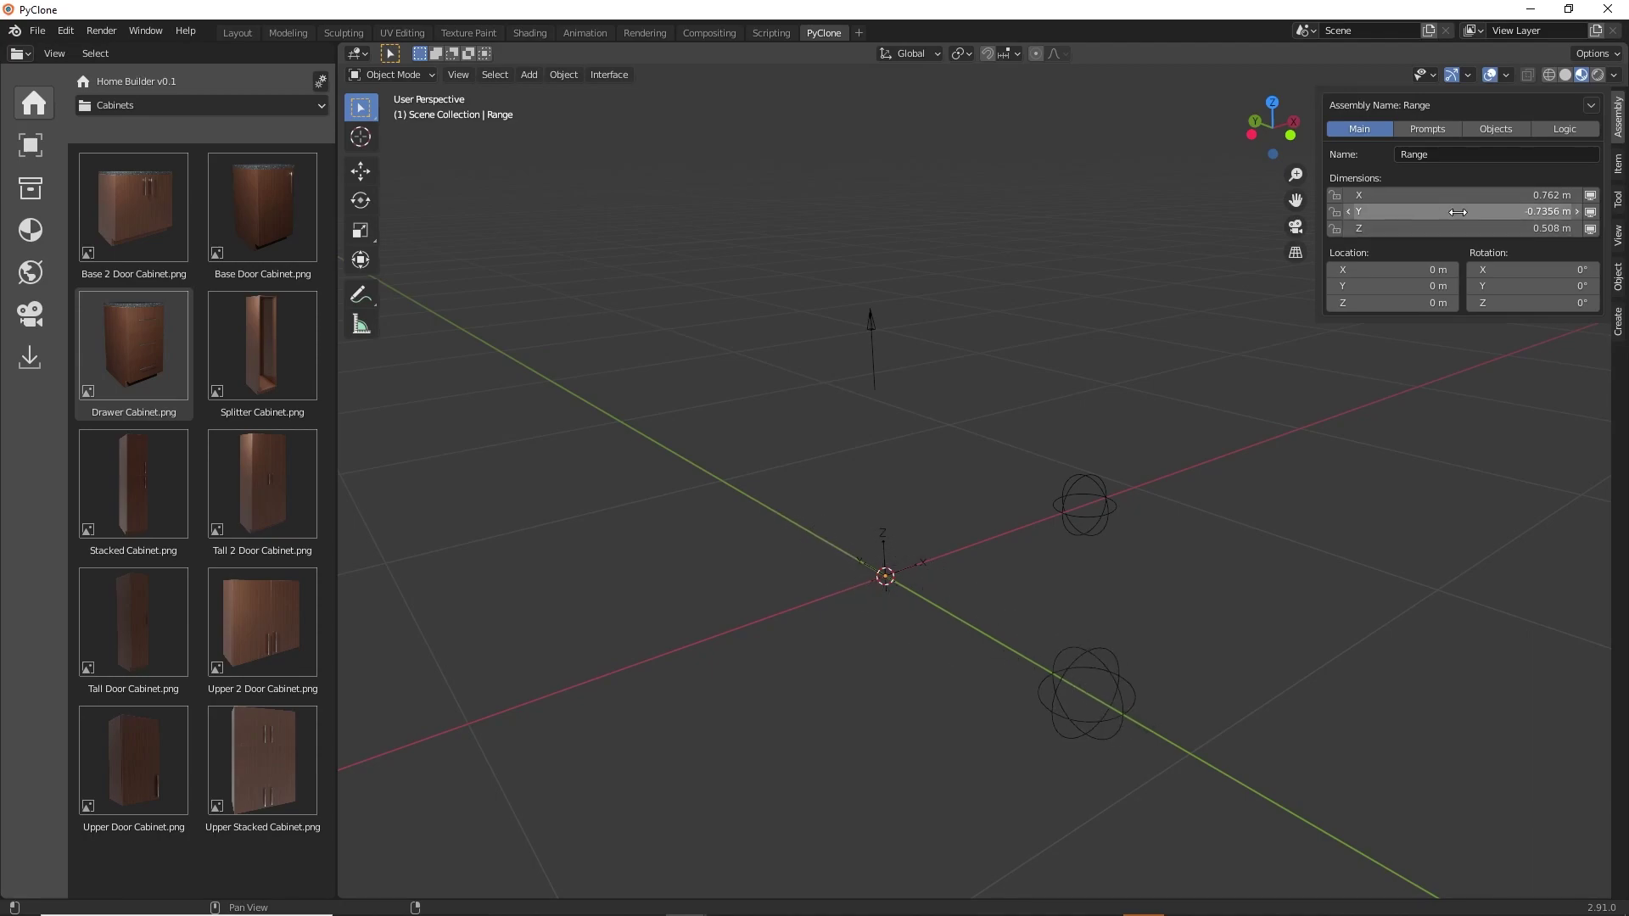
# Paste the copied Thermador range model into the scene with the Range assembly.
pyautogui.rightClick(1011, 293)
pyautogui.click(968, 336)
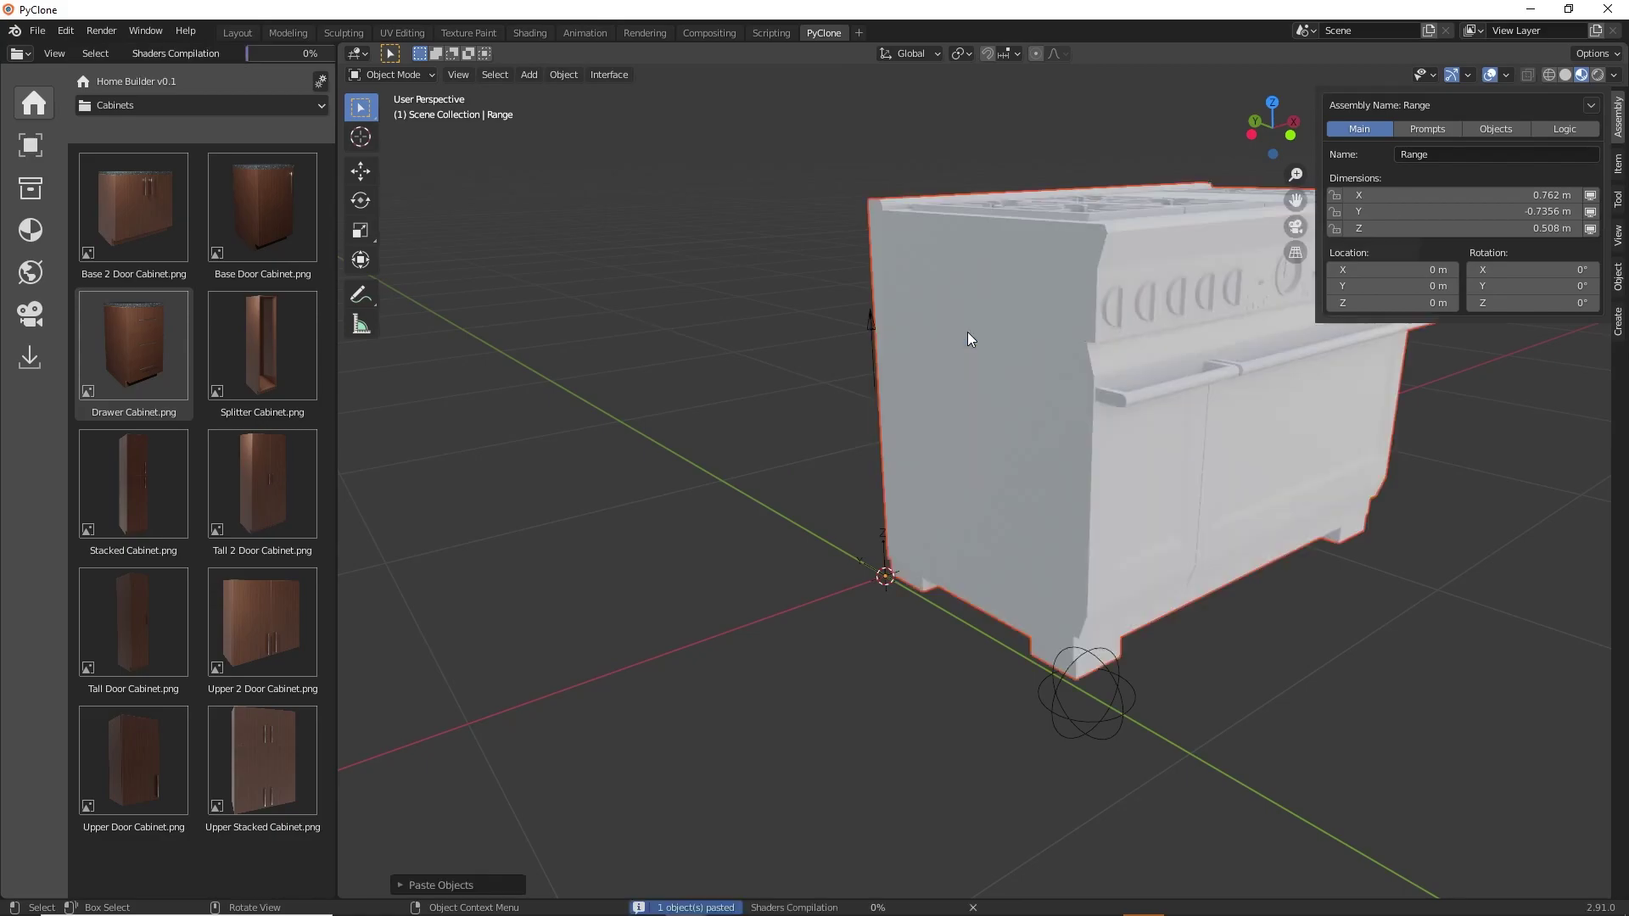
pyautogui.scroll(-3, 1013, 374)
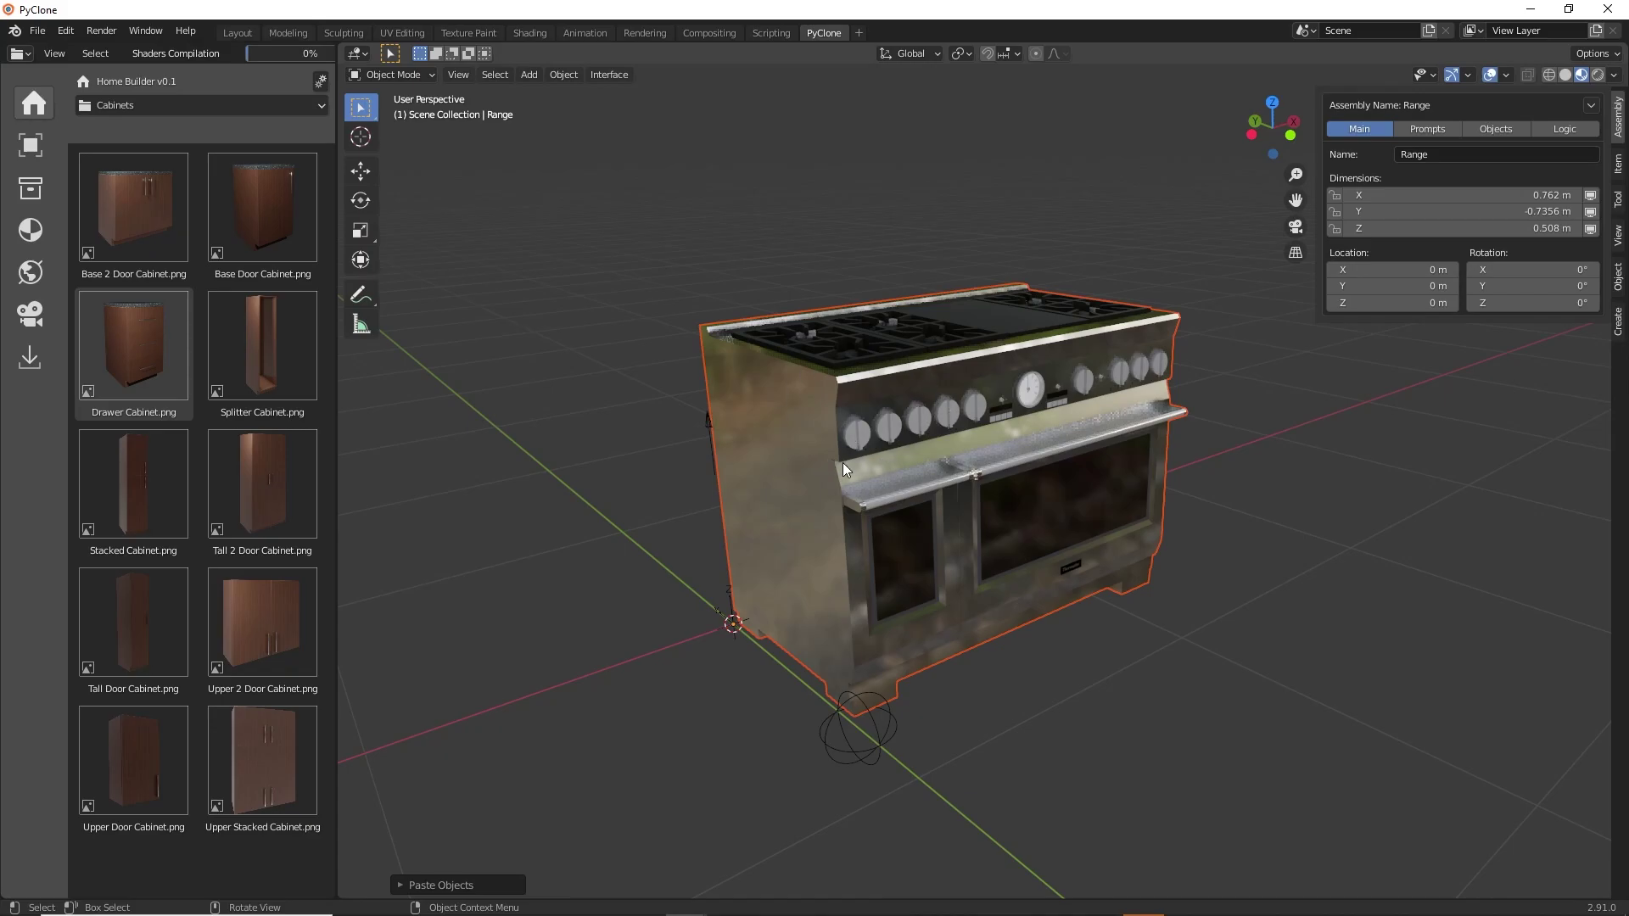
# Parent the Thermador PRD486JDGU object to the Range assembly in the Outliner and hide the Outliner again.
pyautogui.click(679, 210)
pyautogui.click(614, 78)
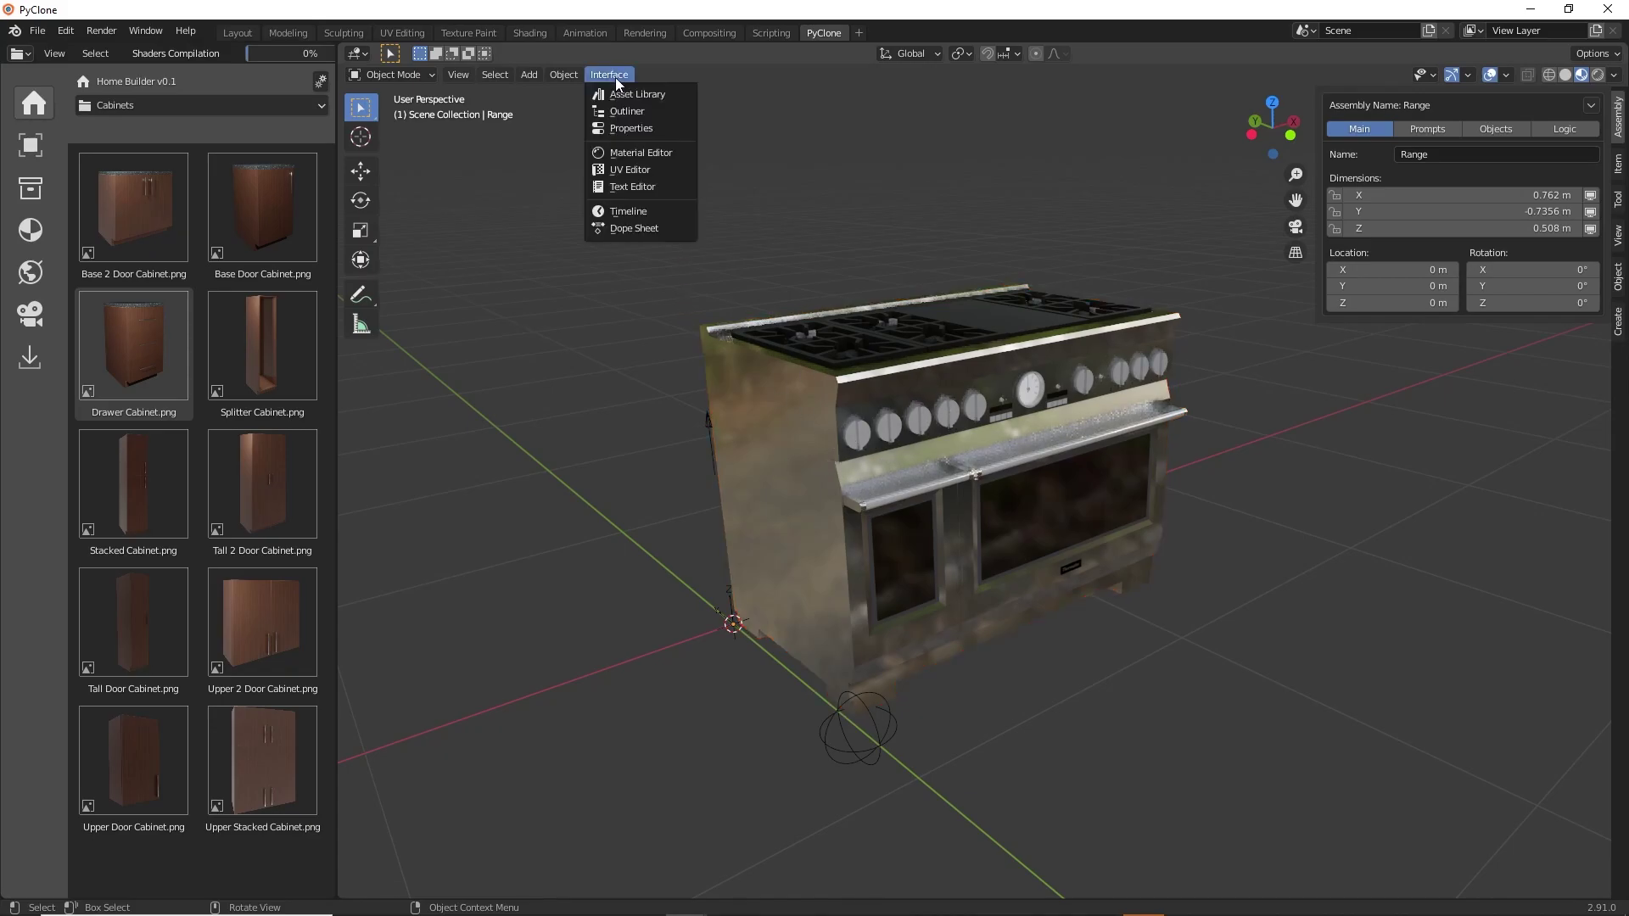
pyautogui.click(629, 112)
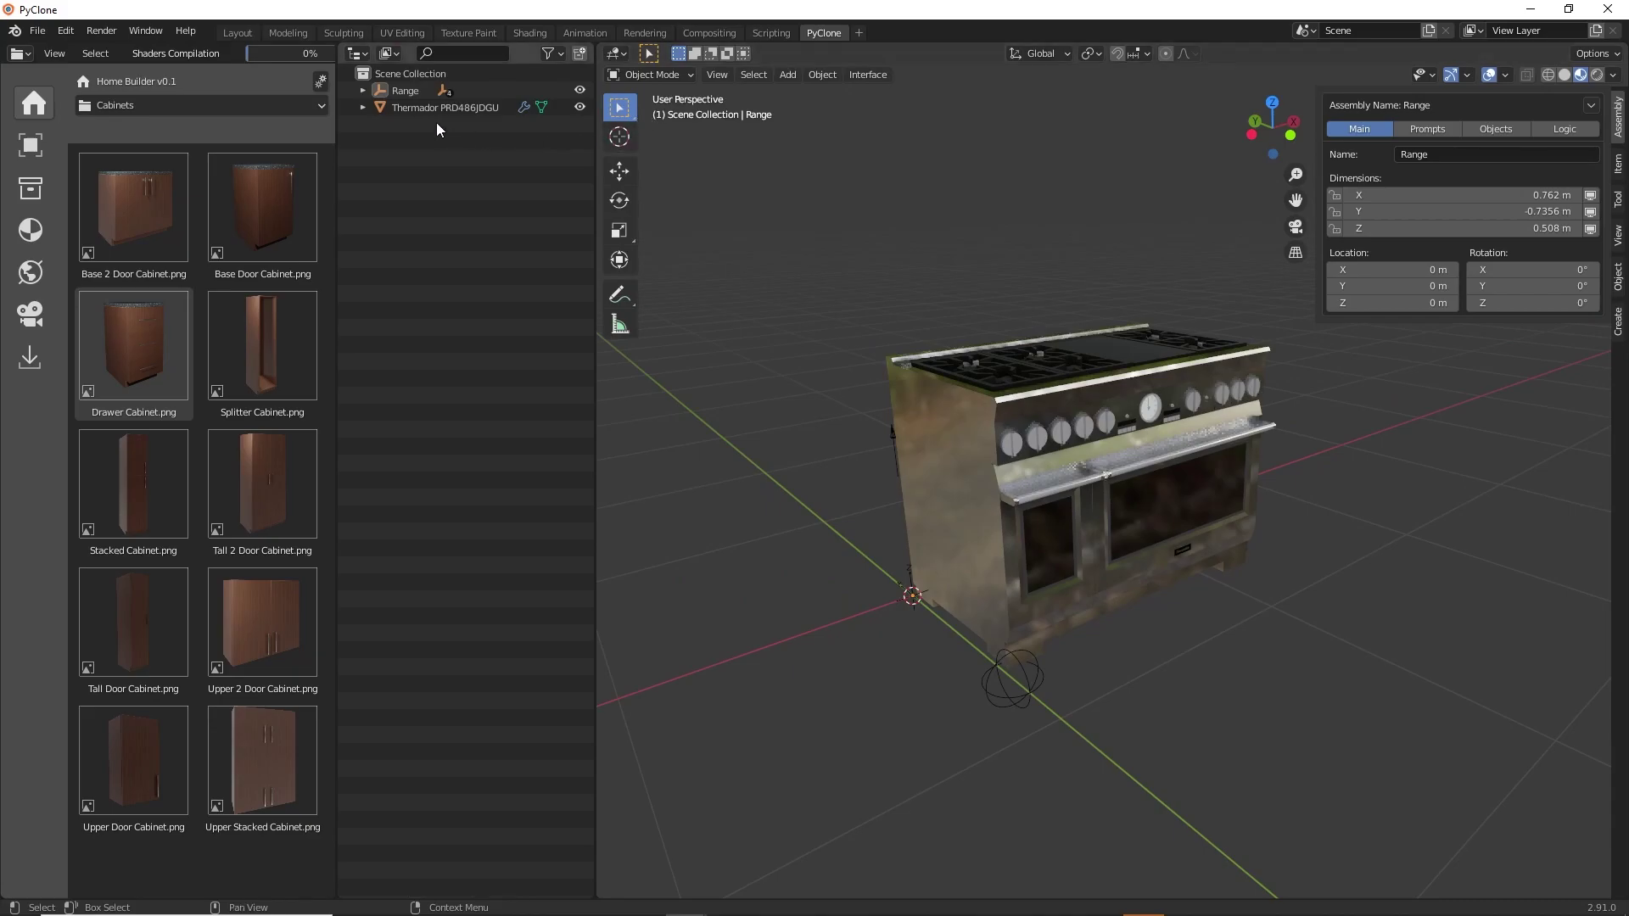
pyautogui.click(364, 90)
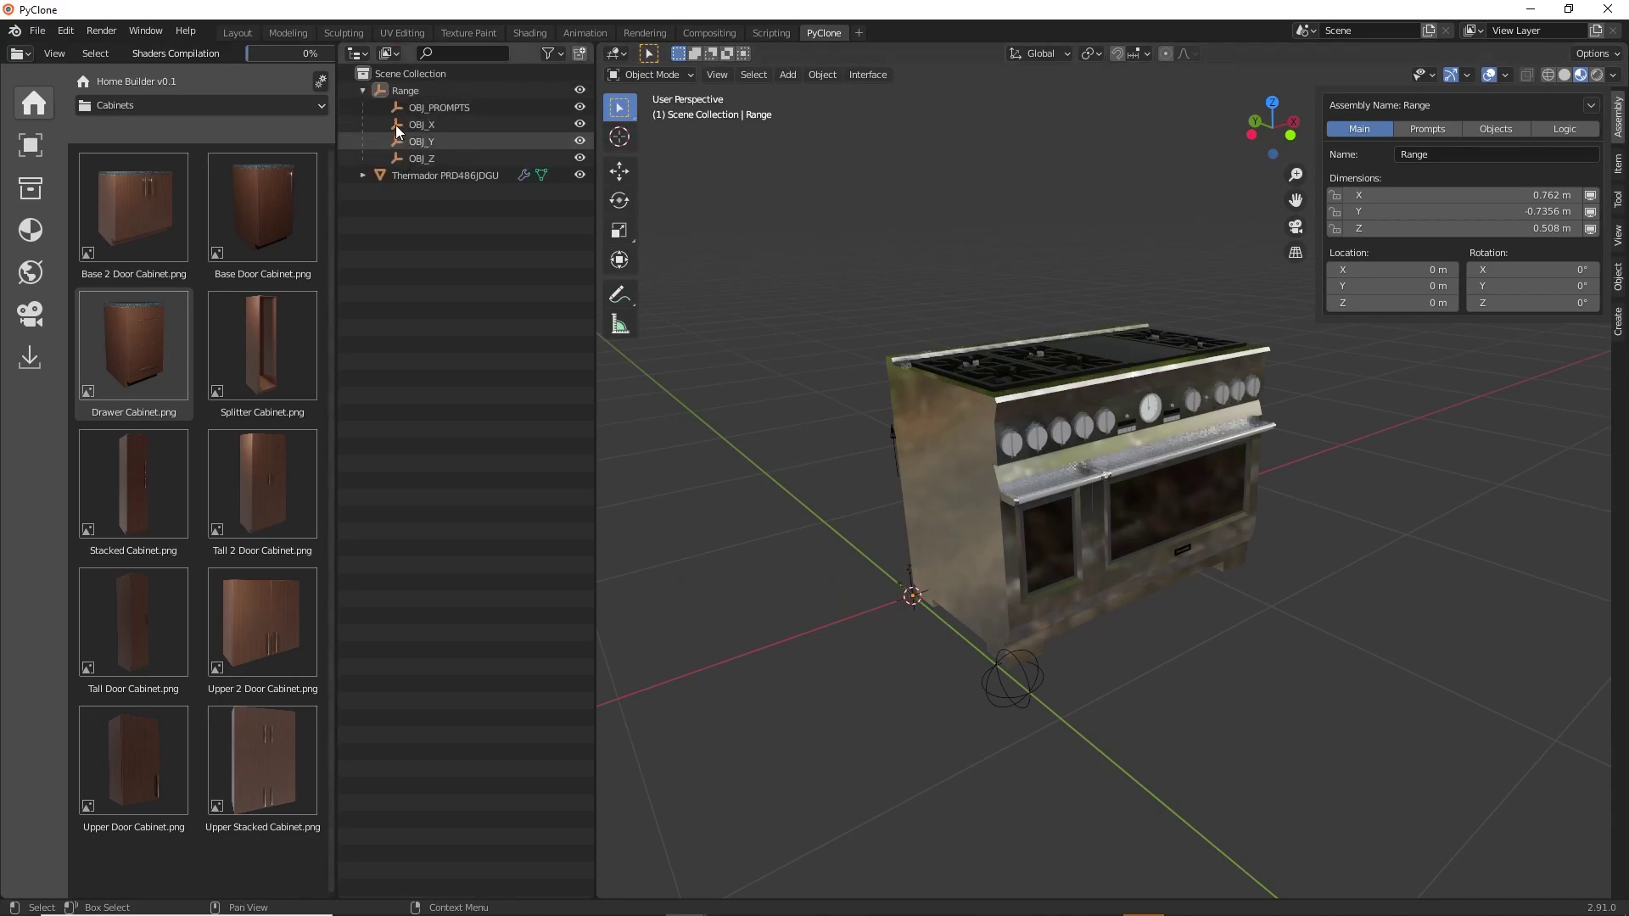
pyautogui.click(416, 177)
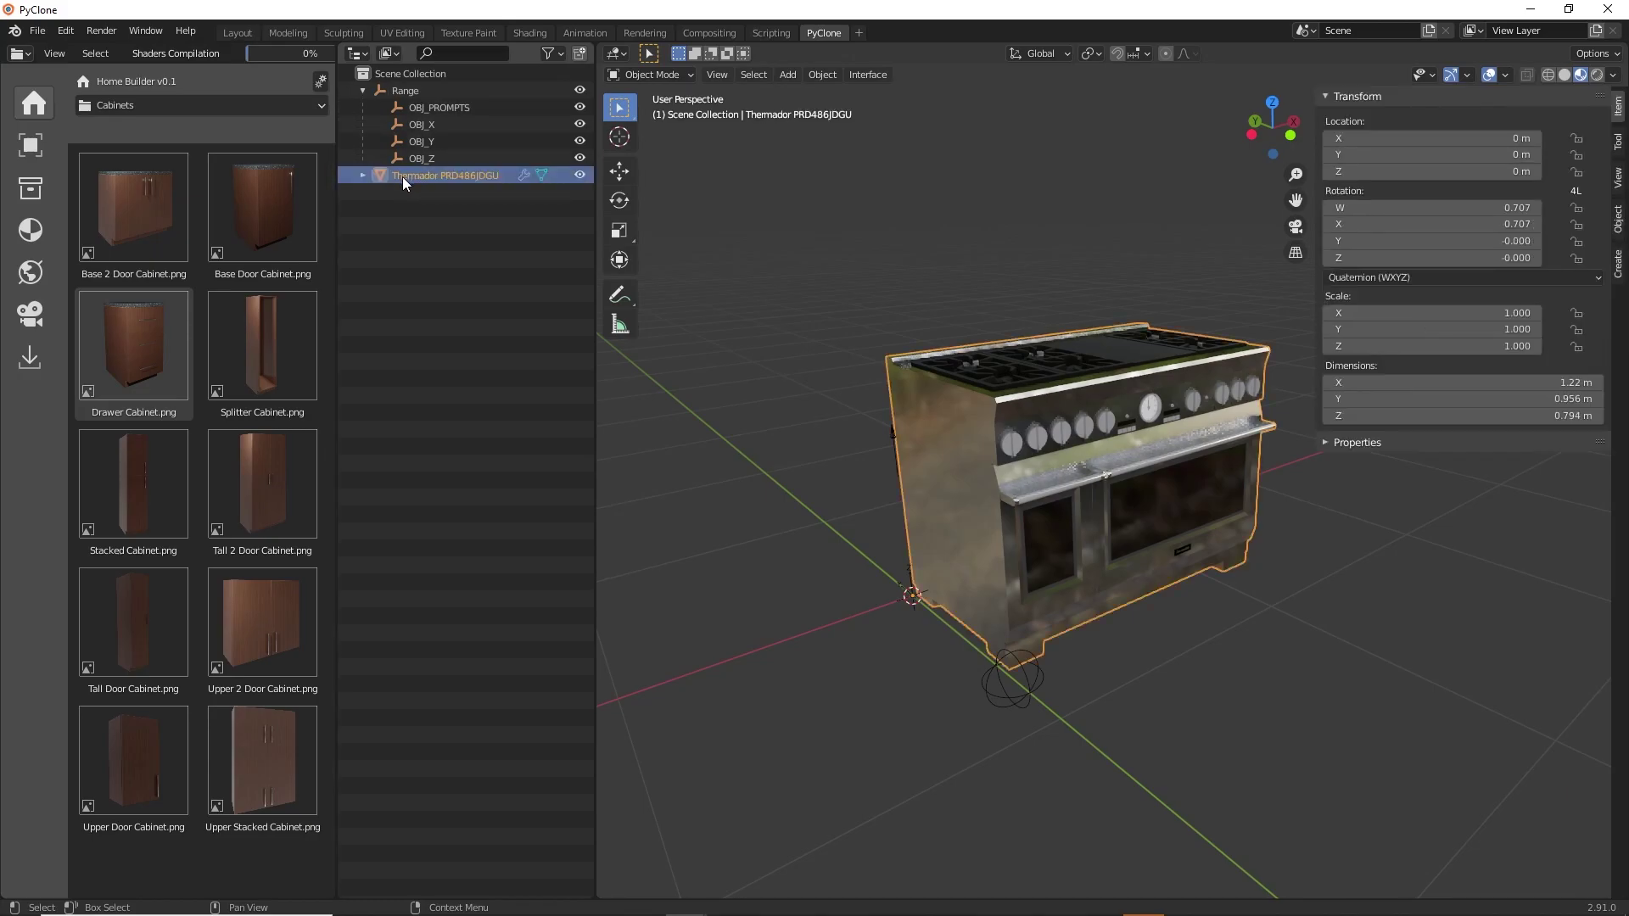
pyautogui.moveTo(403, 179); pyautogui.dragTo(406, 90)
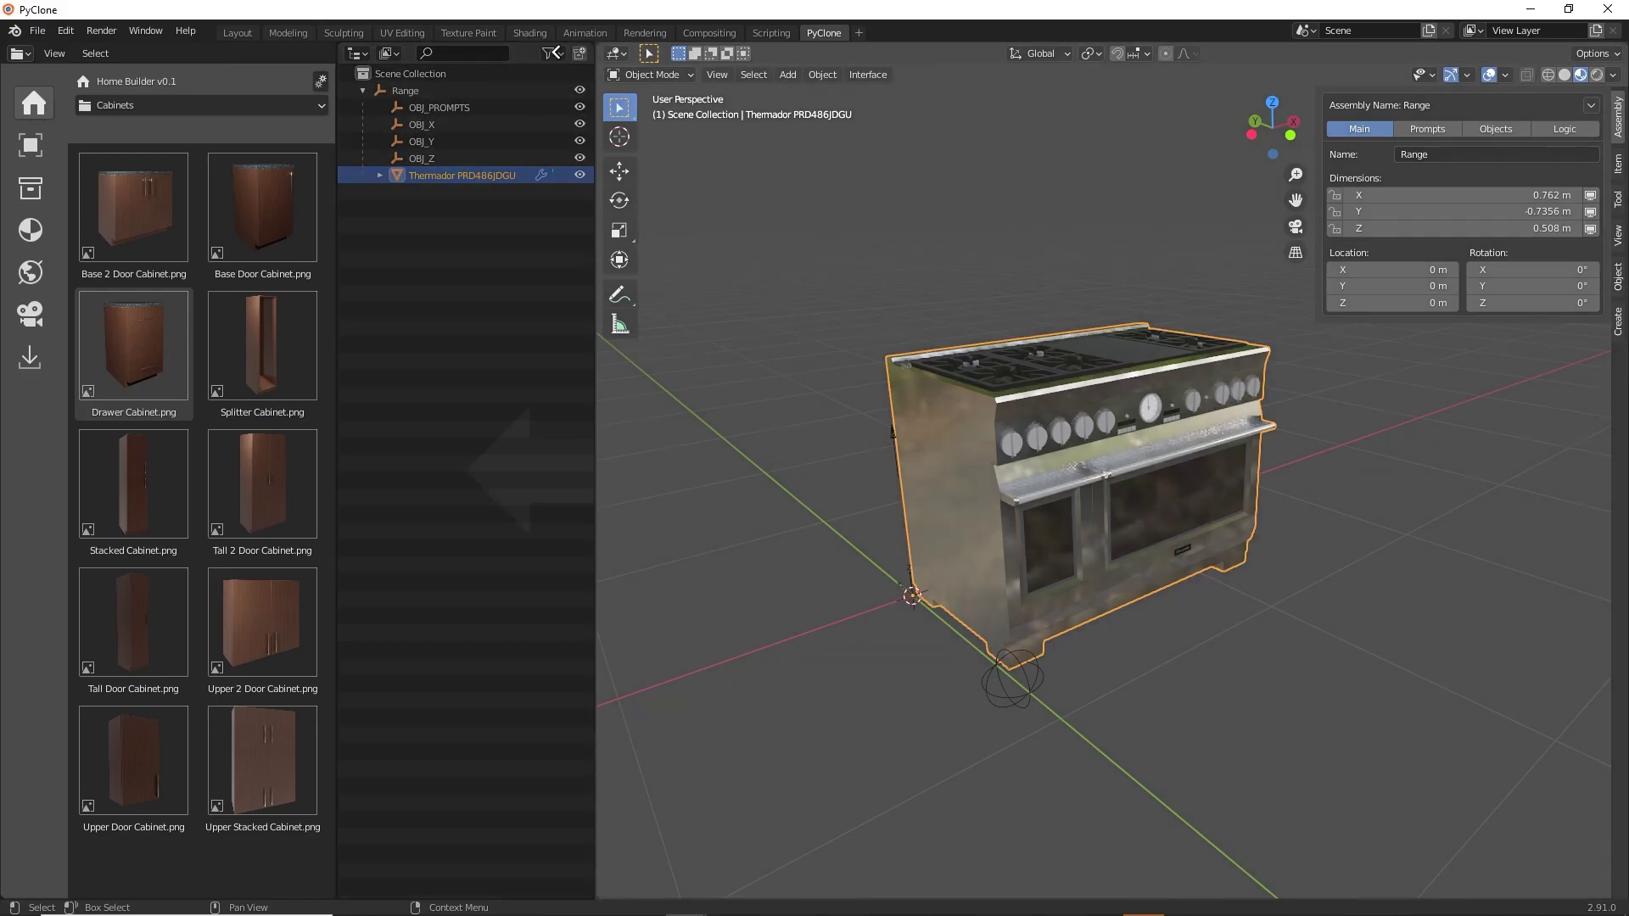
pyautogui.moveTo(483, 174); pyautogui.dragTo(621, 180)
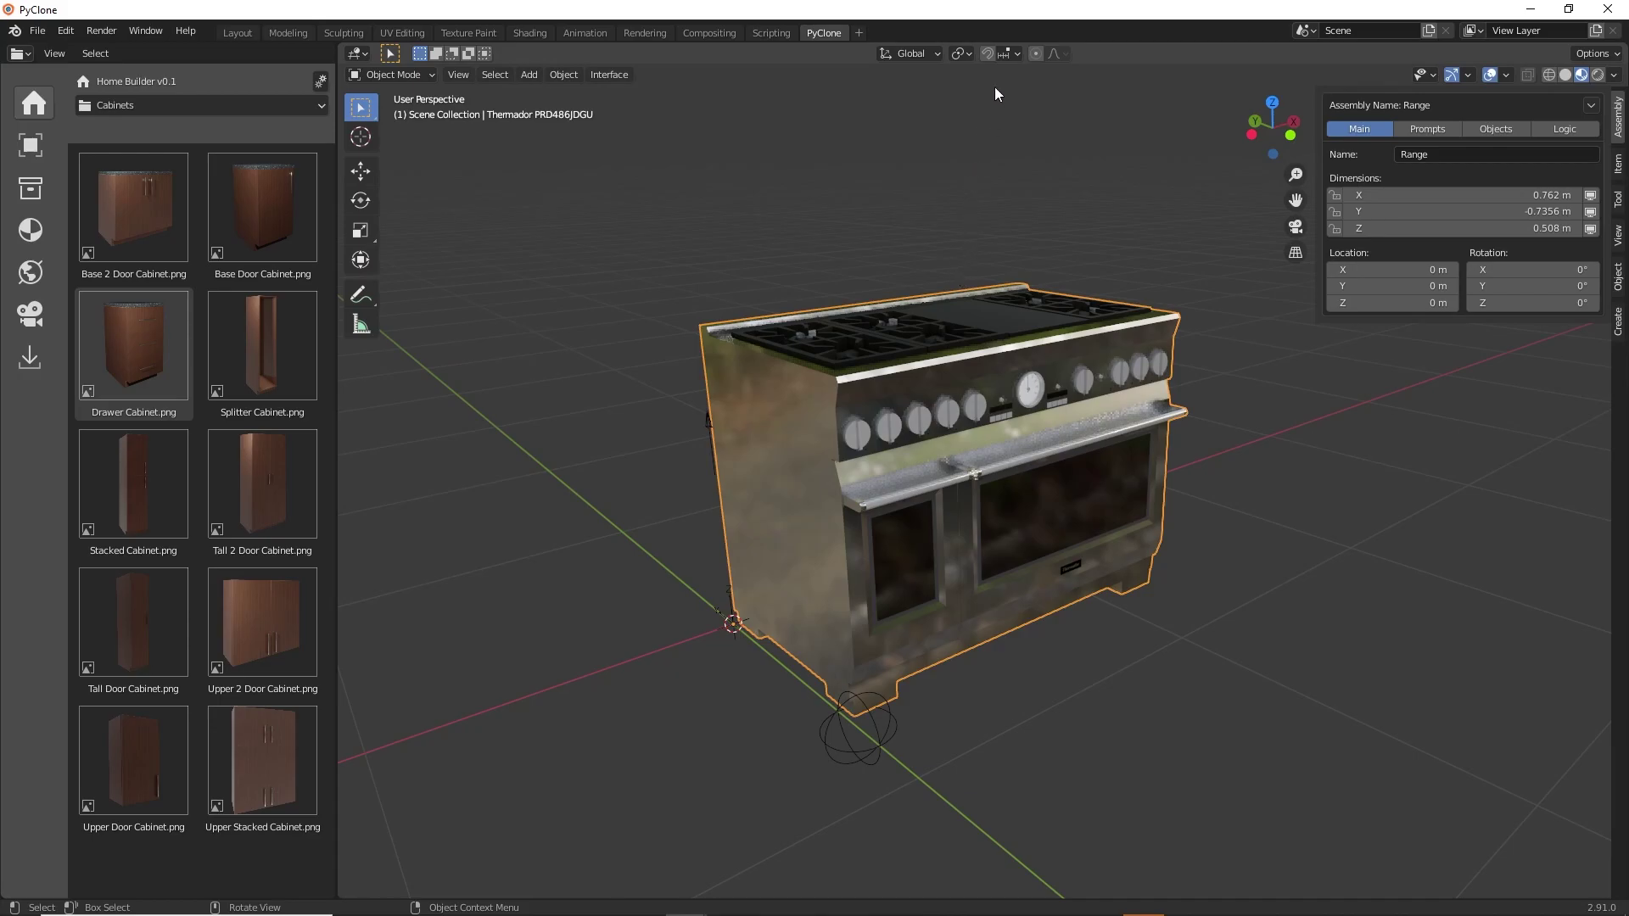
# Set snapping to Vertex and move OBJ_Z to the range's upper rear corner, giving a Z dimension of about 0.958 m.
pyautogui.click(1006, 54)
pyautogui.click(985, 121)
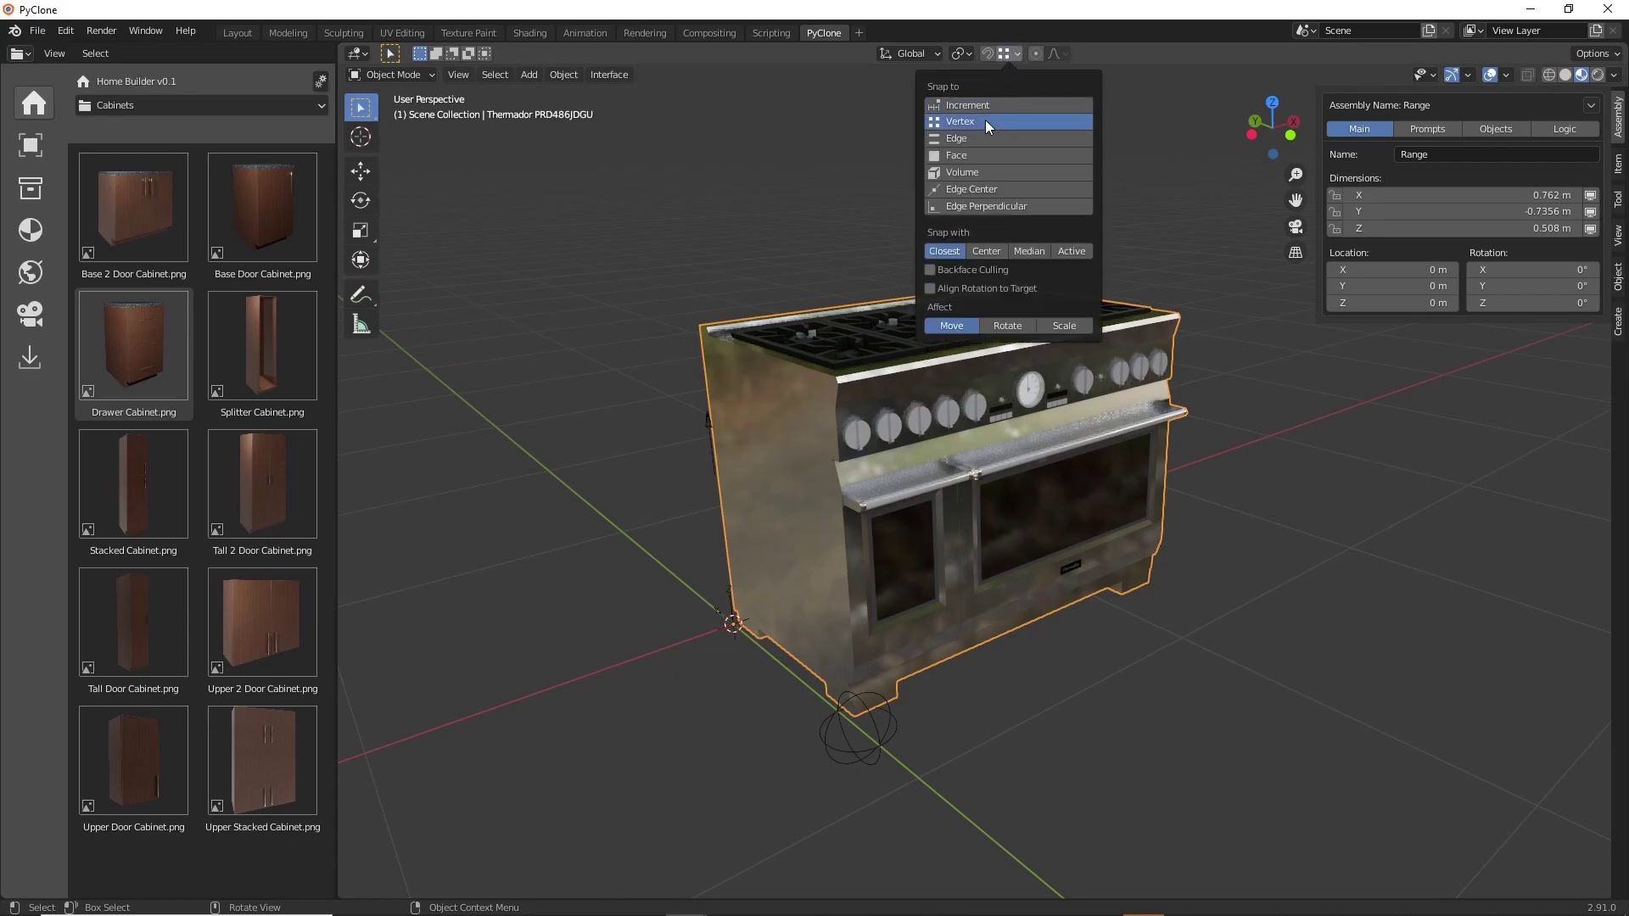
pyautogui.click(705, 423)
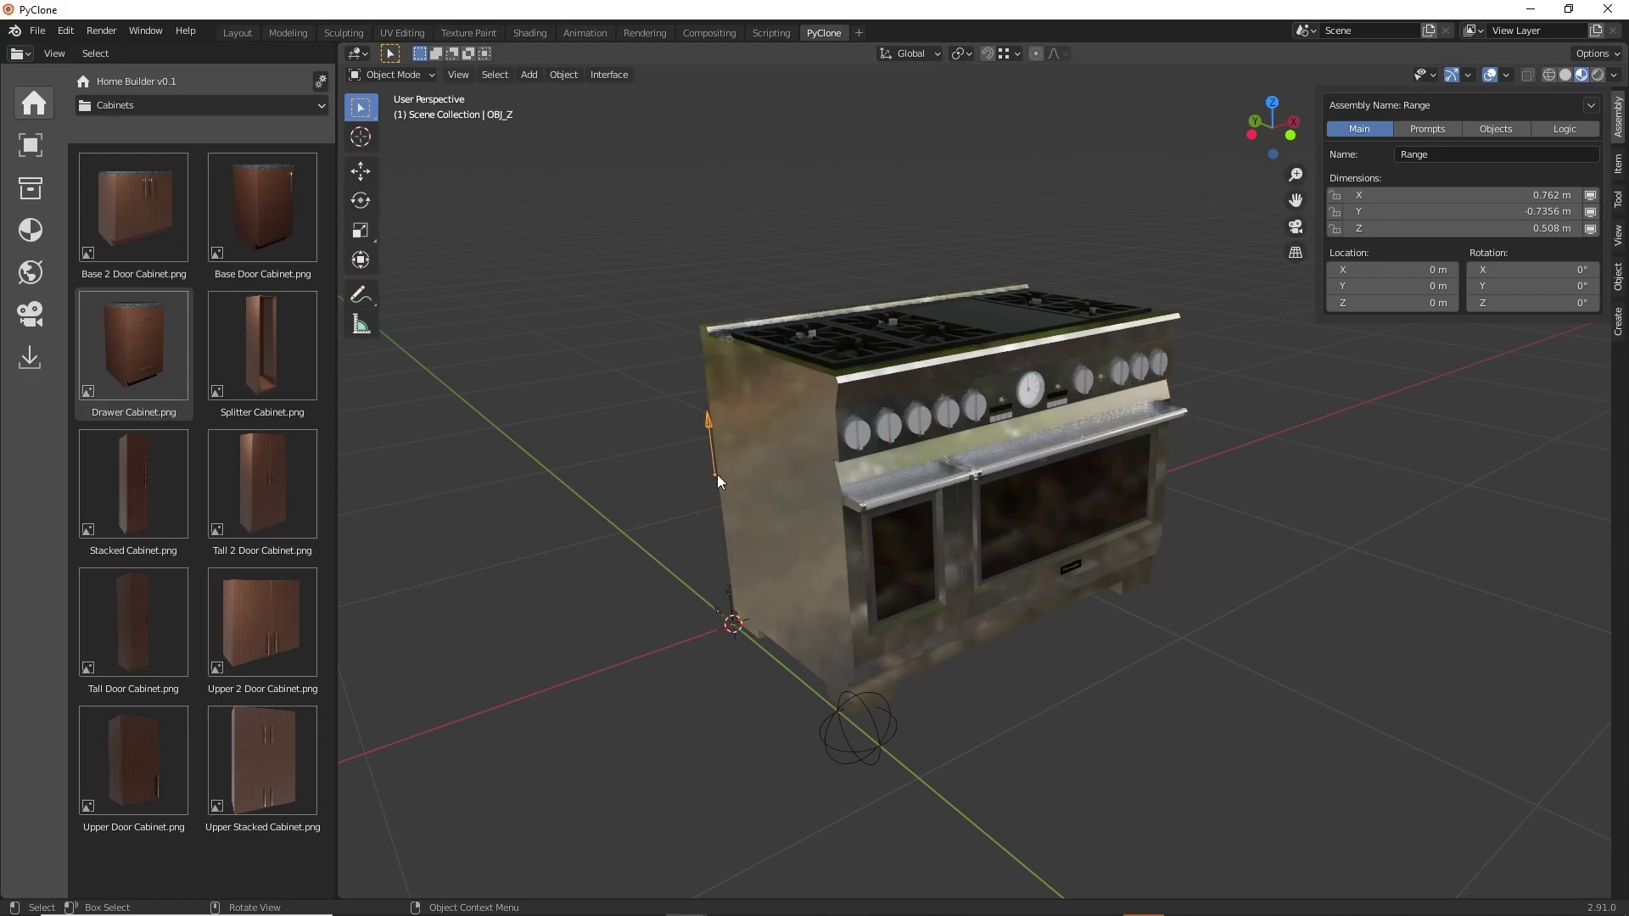
pyautogui.press('g')
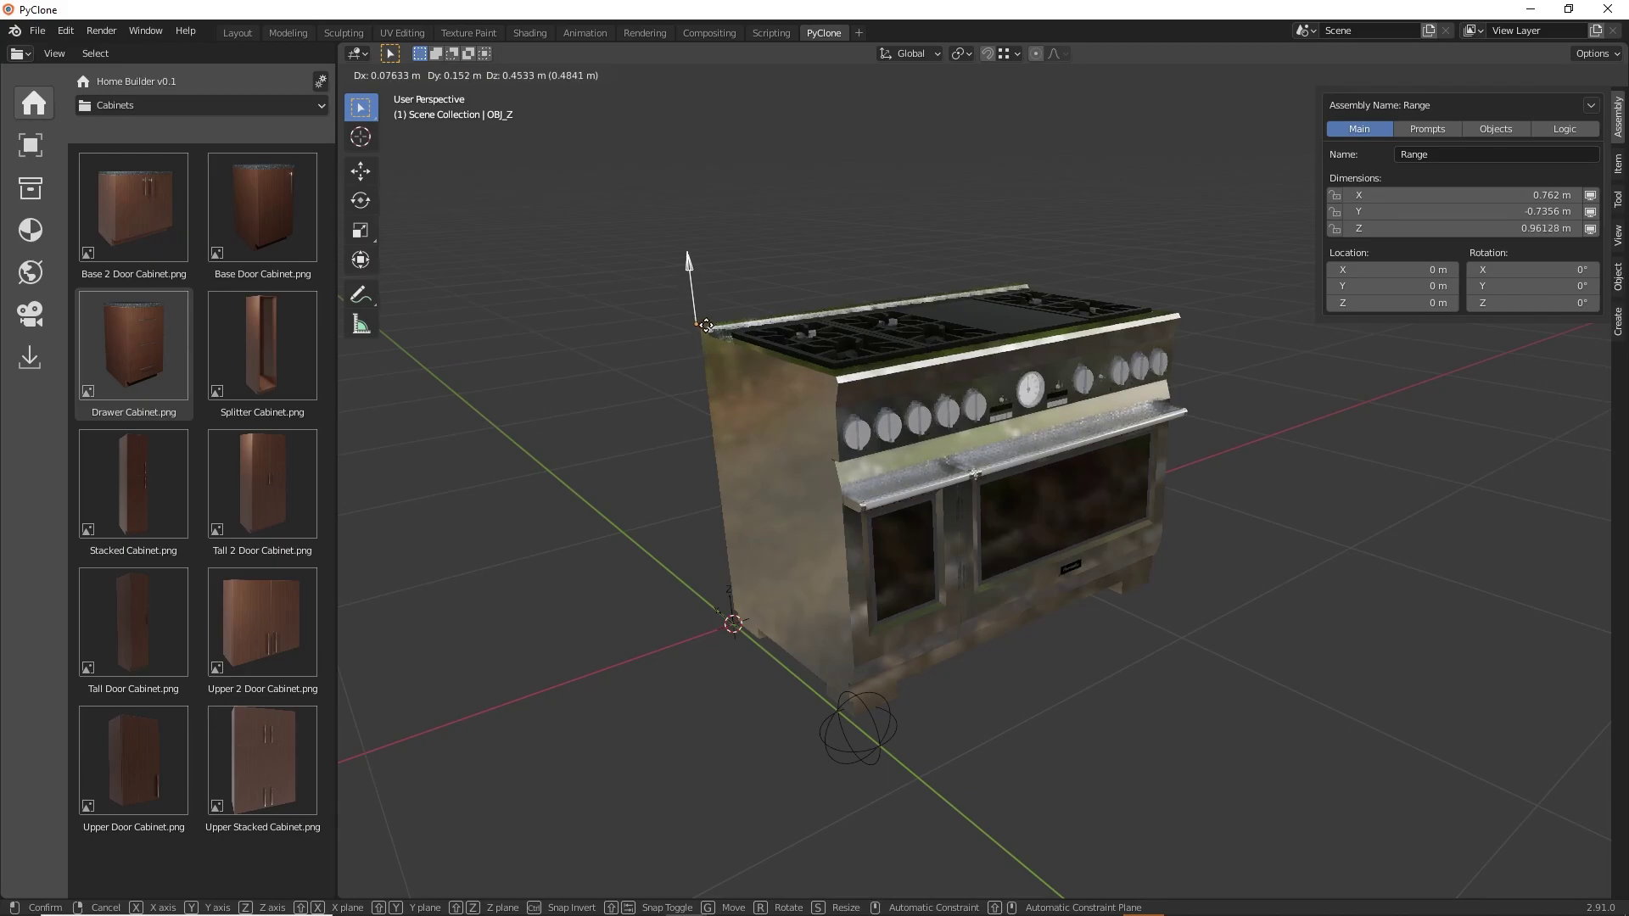
pyautogui.moveTo(708, 323); pyautogui.dragTo(700, 326)
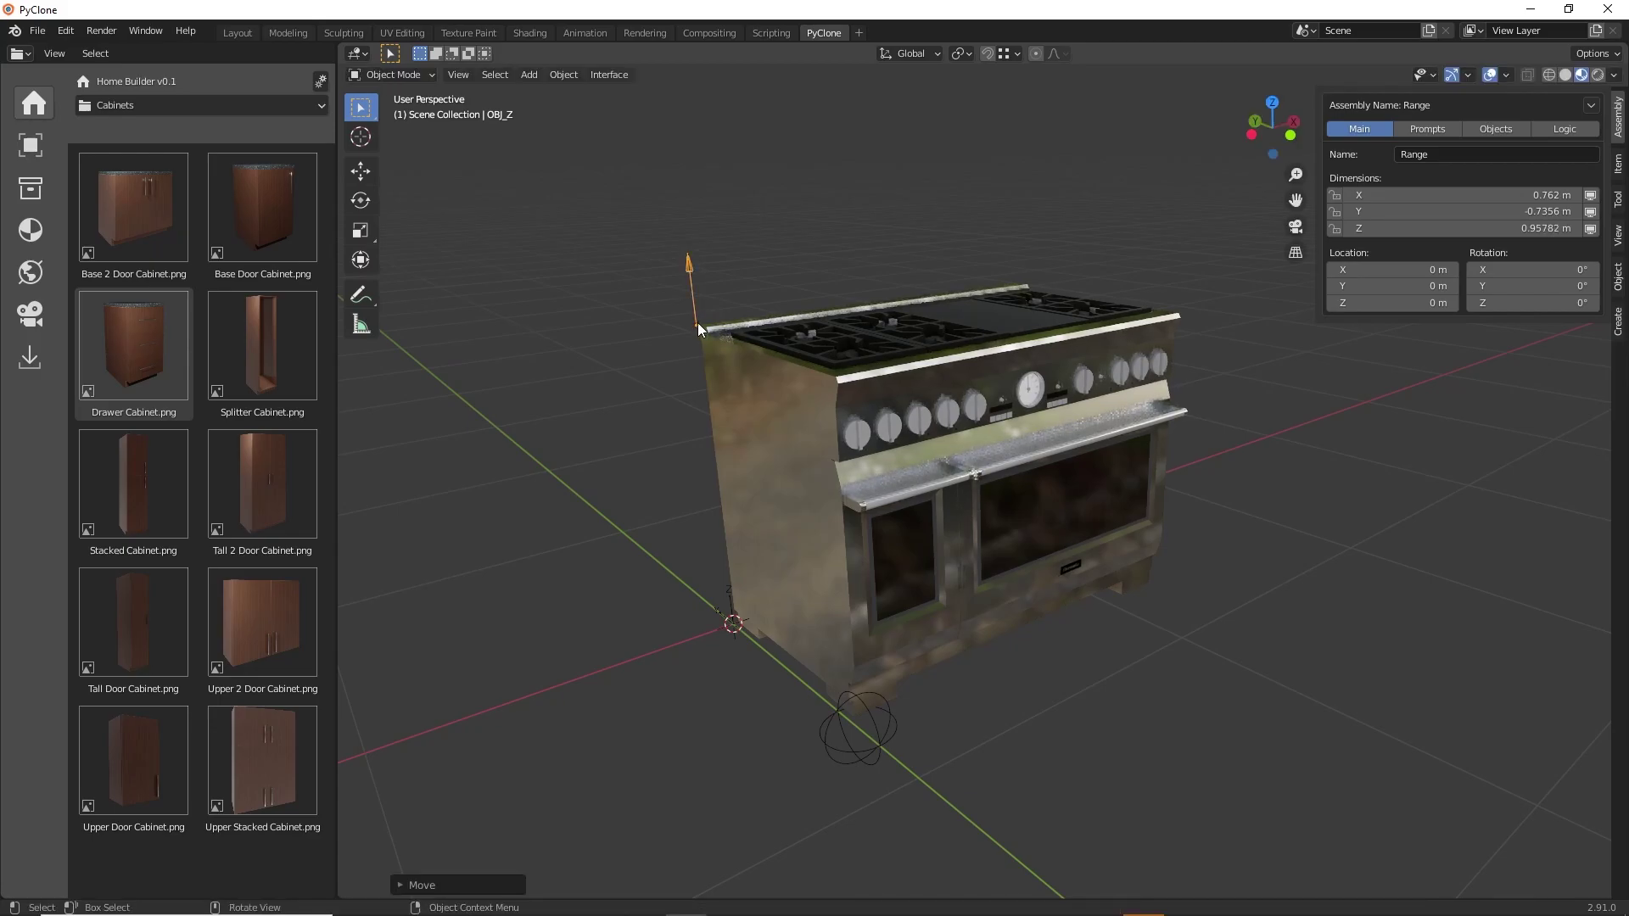
# Snap OBJ_Y to the upper front corner of the range's side, giving a Y dimension of about -0.745 m.
pyautogui.moveTo(888, 466); pyautogui.dragTo(905, 466, button='middle')
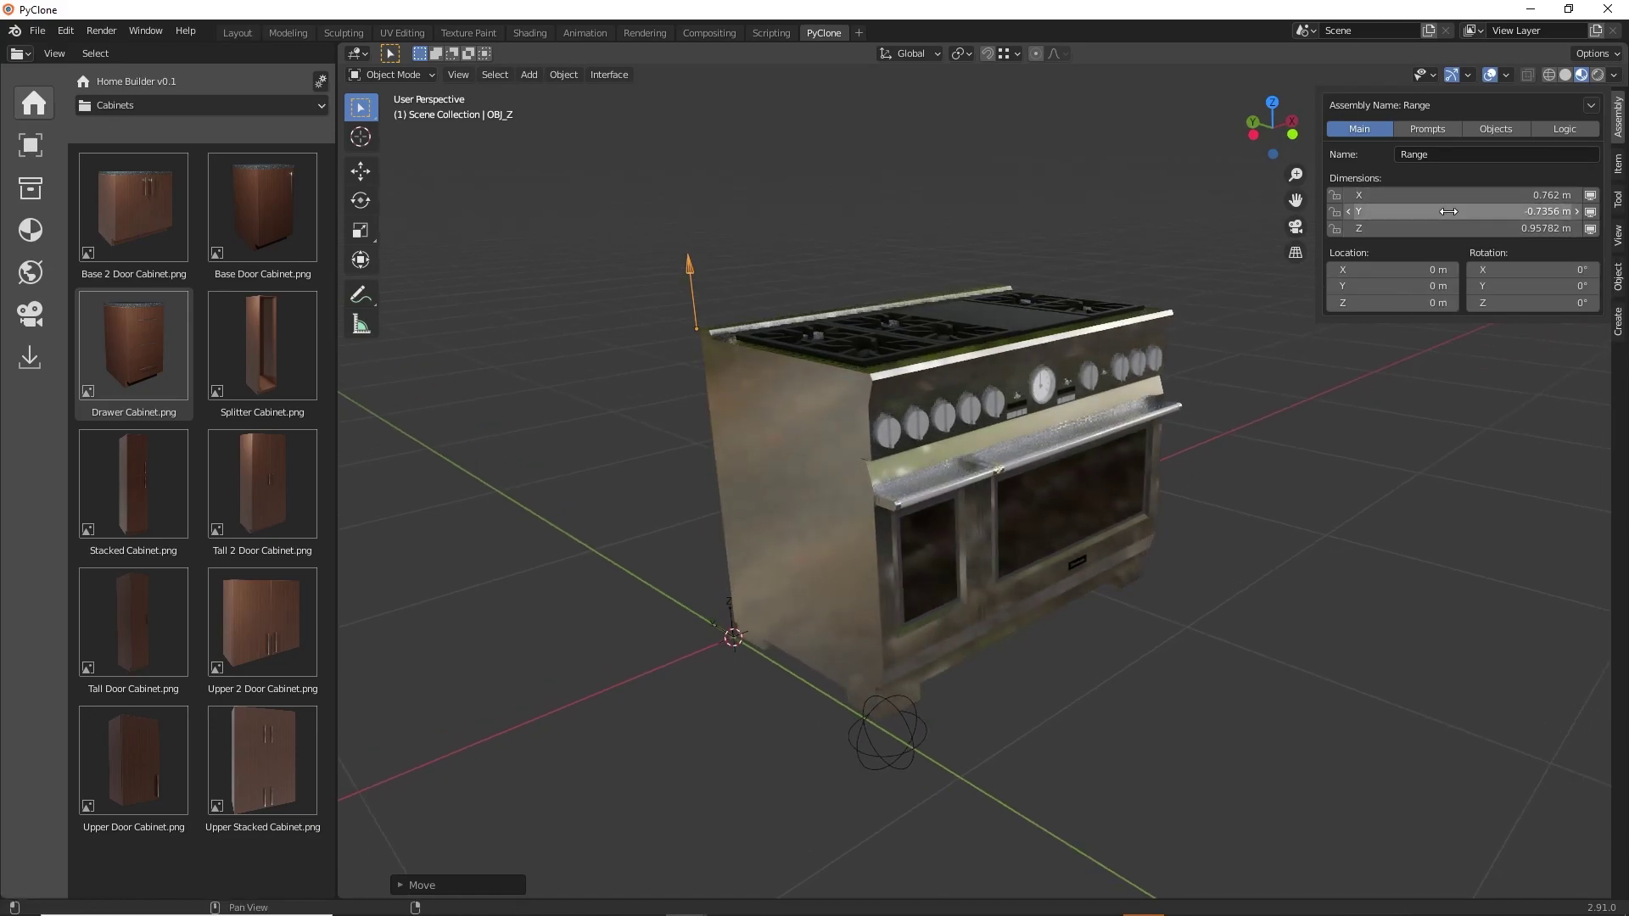
pyautogui.moveTo(831, 448); pyautogui.dragTo(872, 562, button='middle')
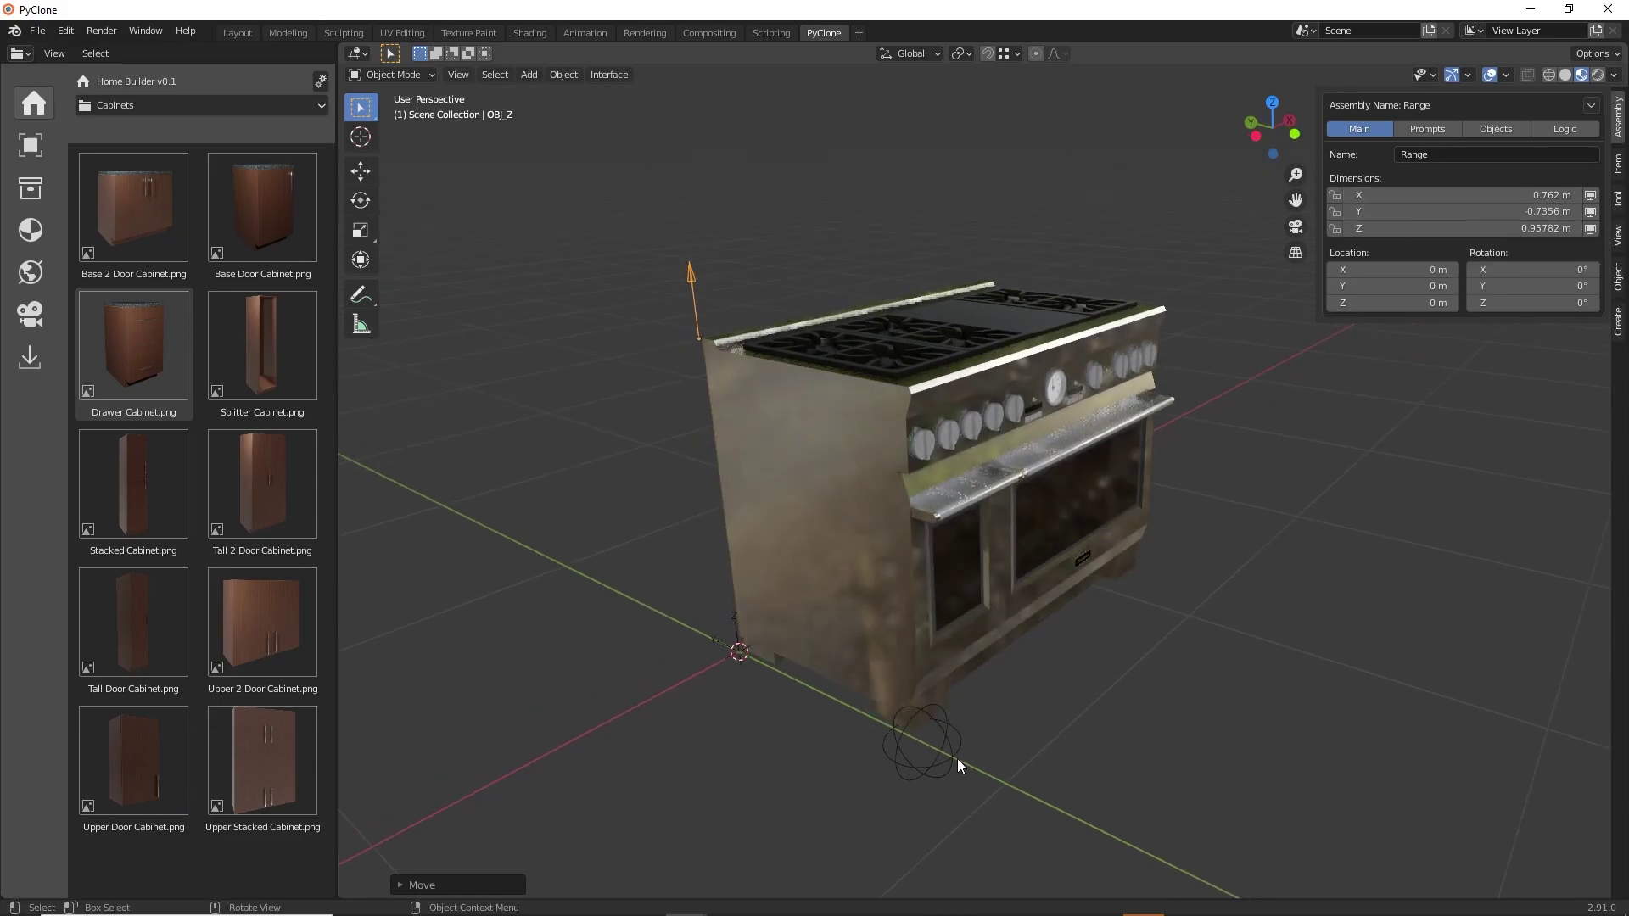
pyautogui.click(938, 728)
pyautogui.moveTo(919, 720); pyautogui.dragTo(908, 406)
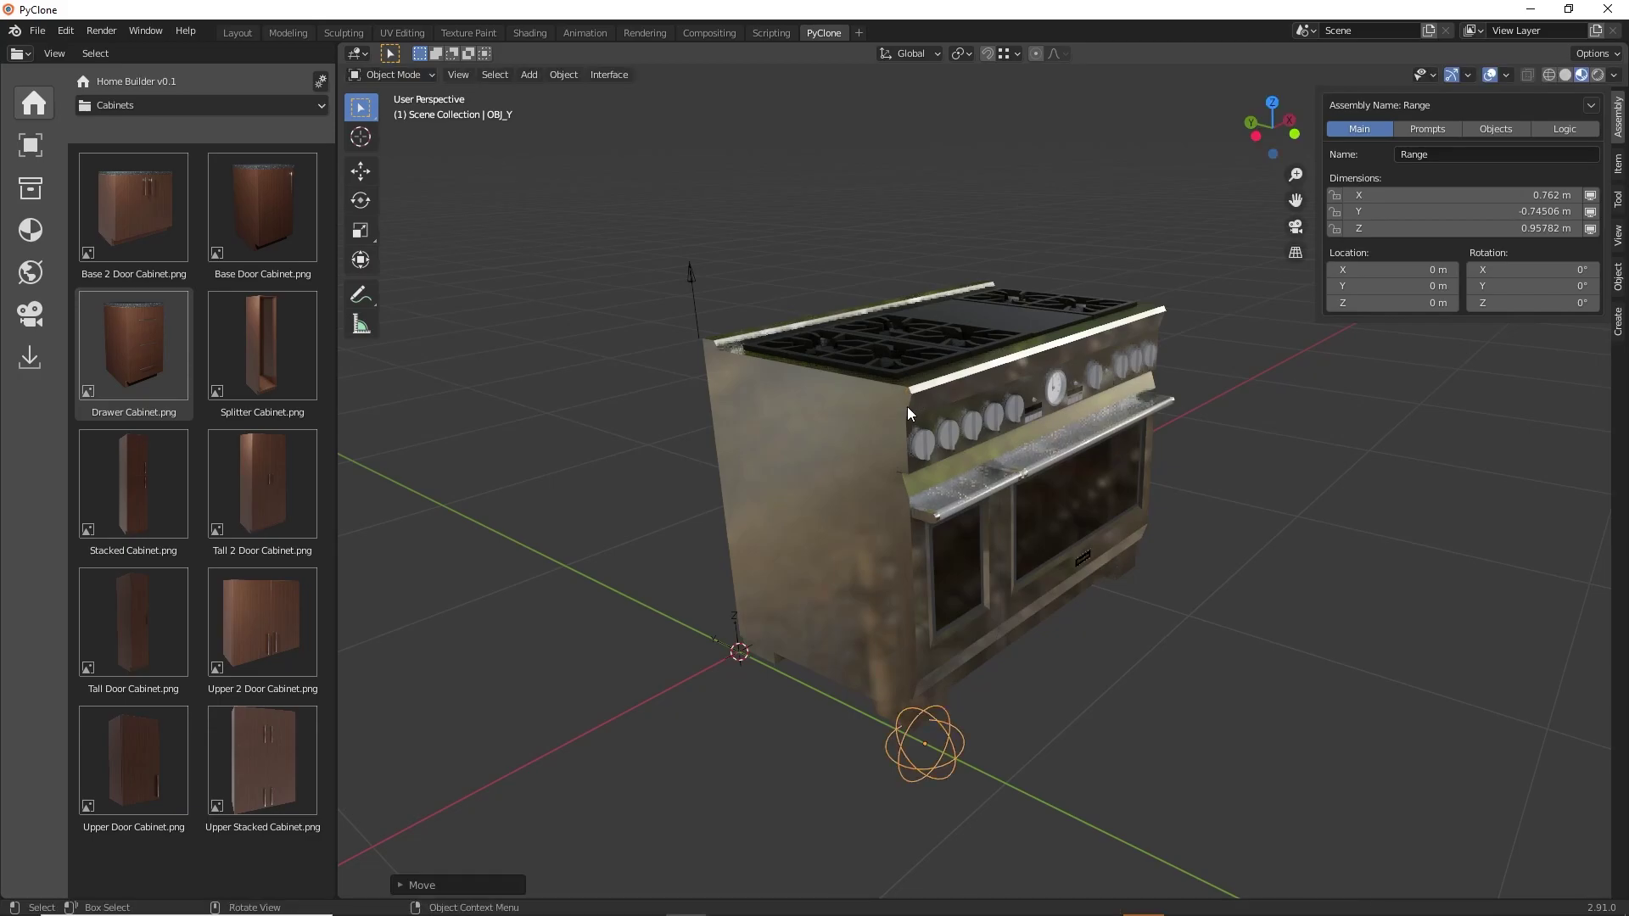
# Snap OBJ_X to the far side of the range model, giving an X dimension of about 1.226 m.
pyautogui.moveTo(908, 405); pyautogui.dragTo(931, 575, button='middle')
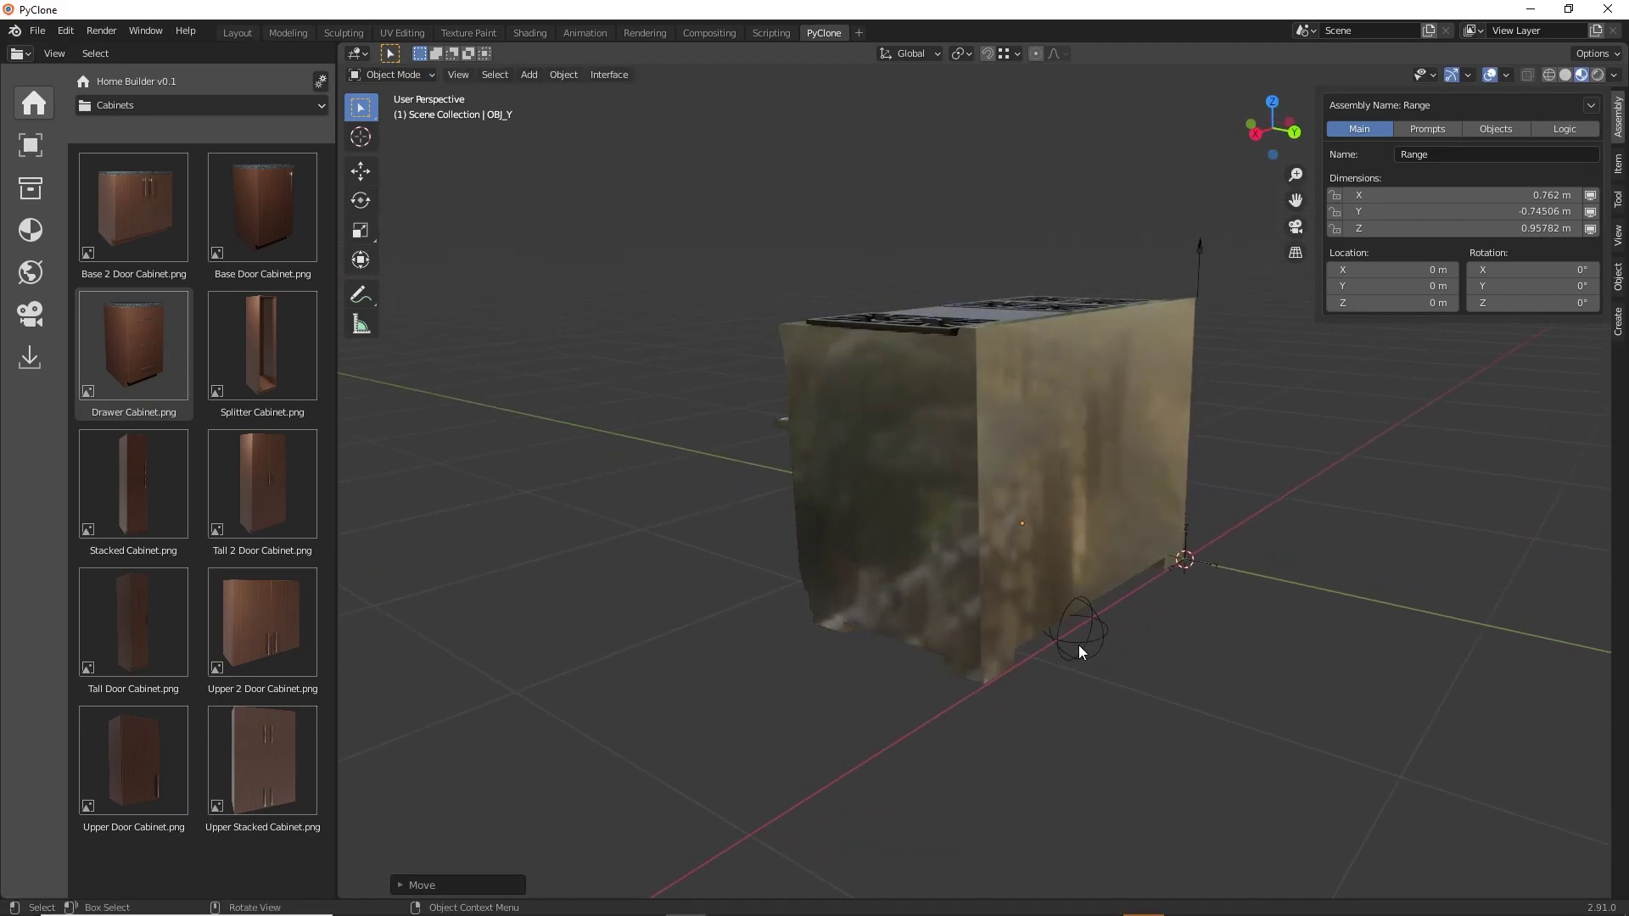
pyautogui.moveTo(1081, 652); pyautogui.dragTo(1036, 632, button='middle')
pyautogui.moveTo(1035, 632); pyautogui.dragTo(898, 663)
pyautogui.moveTo(898, 663); pyautogui.dragTo(1095, 635, button='middle')
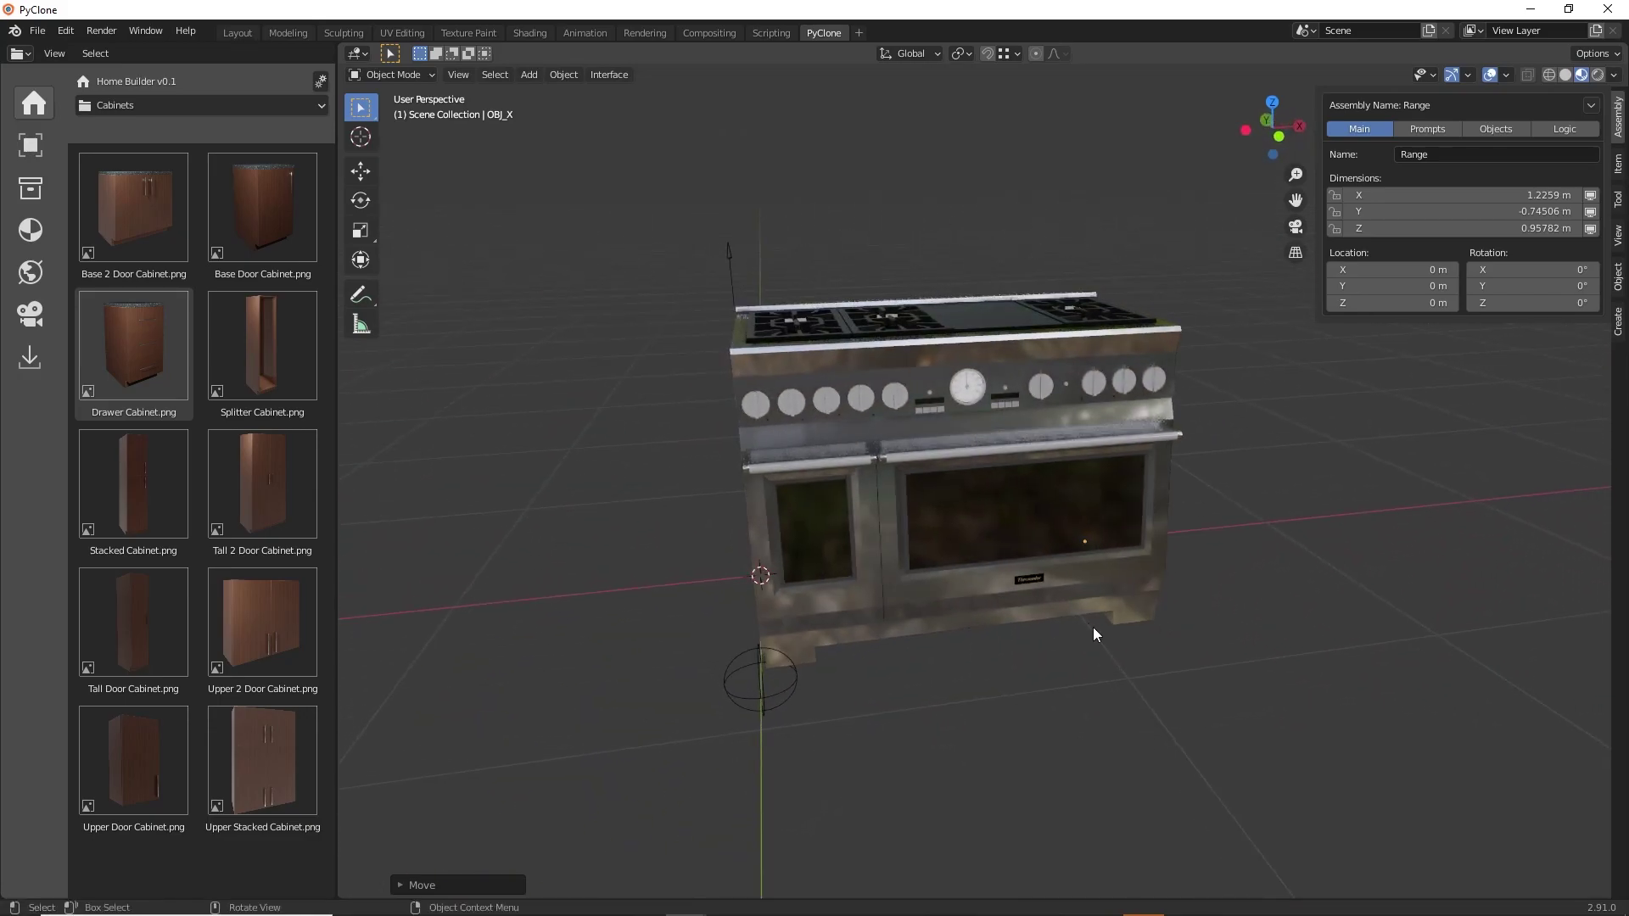
pyautogui.moveTo(1003, 558); pyautogui.dragTo(904, 538, button='middle')
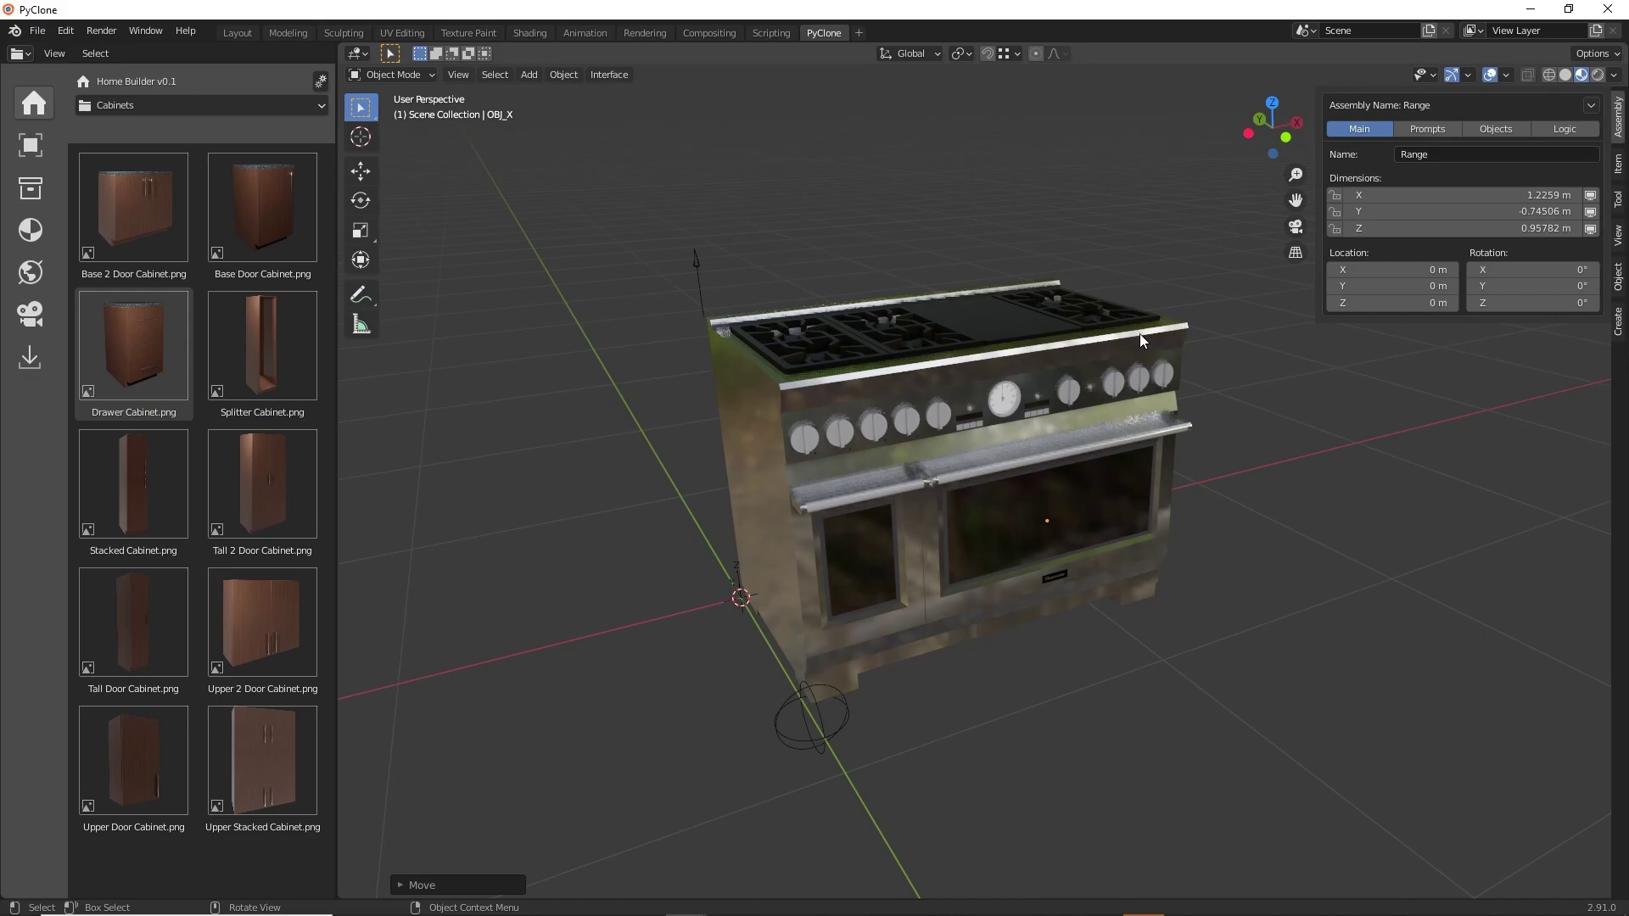
# Lock the Range assembly's X, Y and Z dimensions.
pyautogui.click(1335, 195)
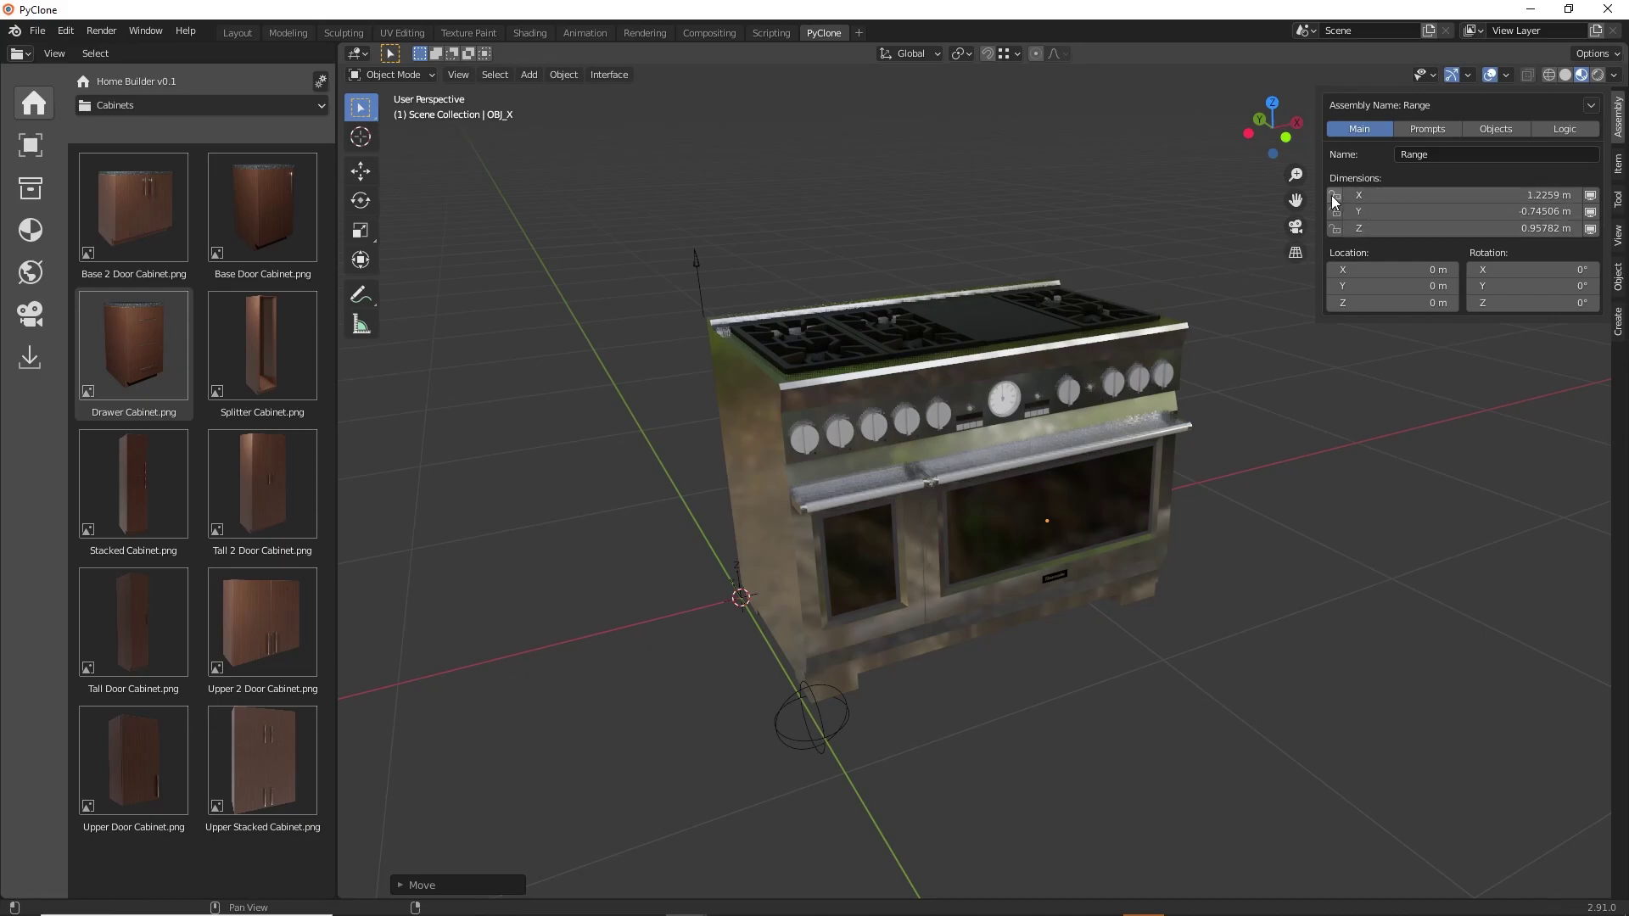
pyautogui.click(1336, 212)
pyautogui.click(1336, 230)
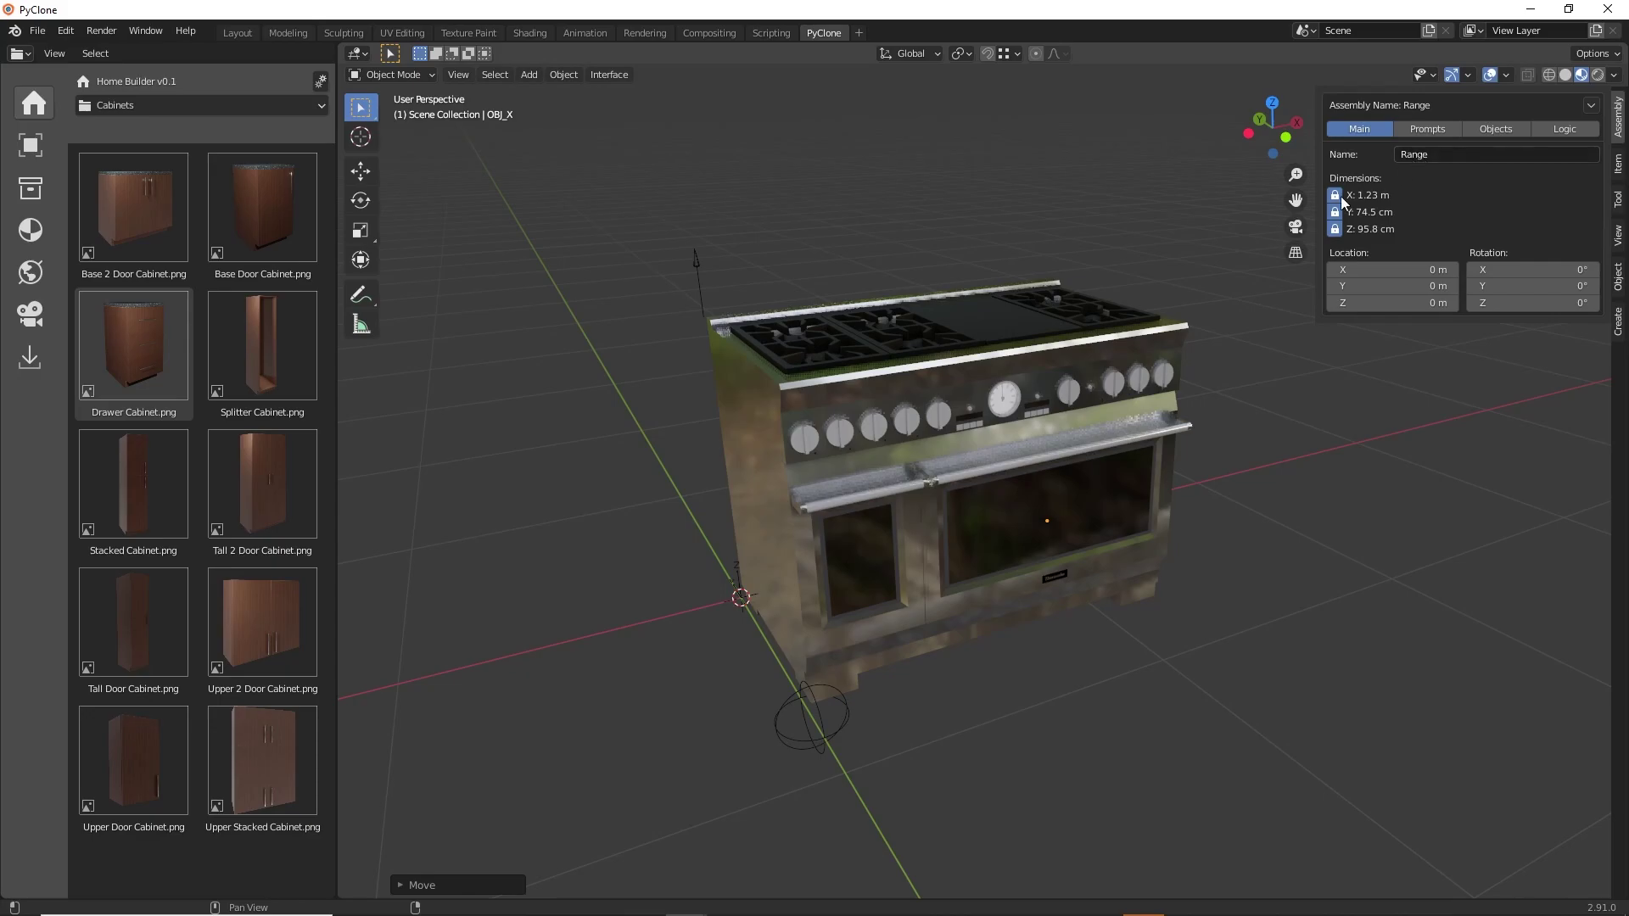
# Select the range mesh, copy its name from the assembly's object properties, and return to the assembly's main properties.
pyautogui.click(1031, 322)
pyautogui.click(1502, 126)
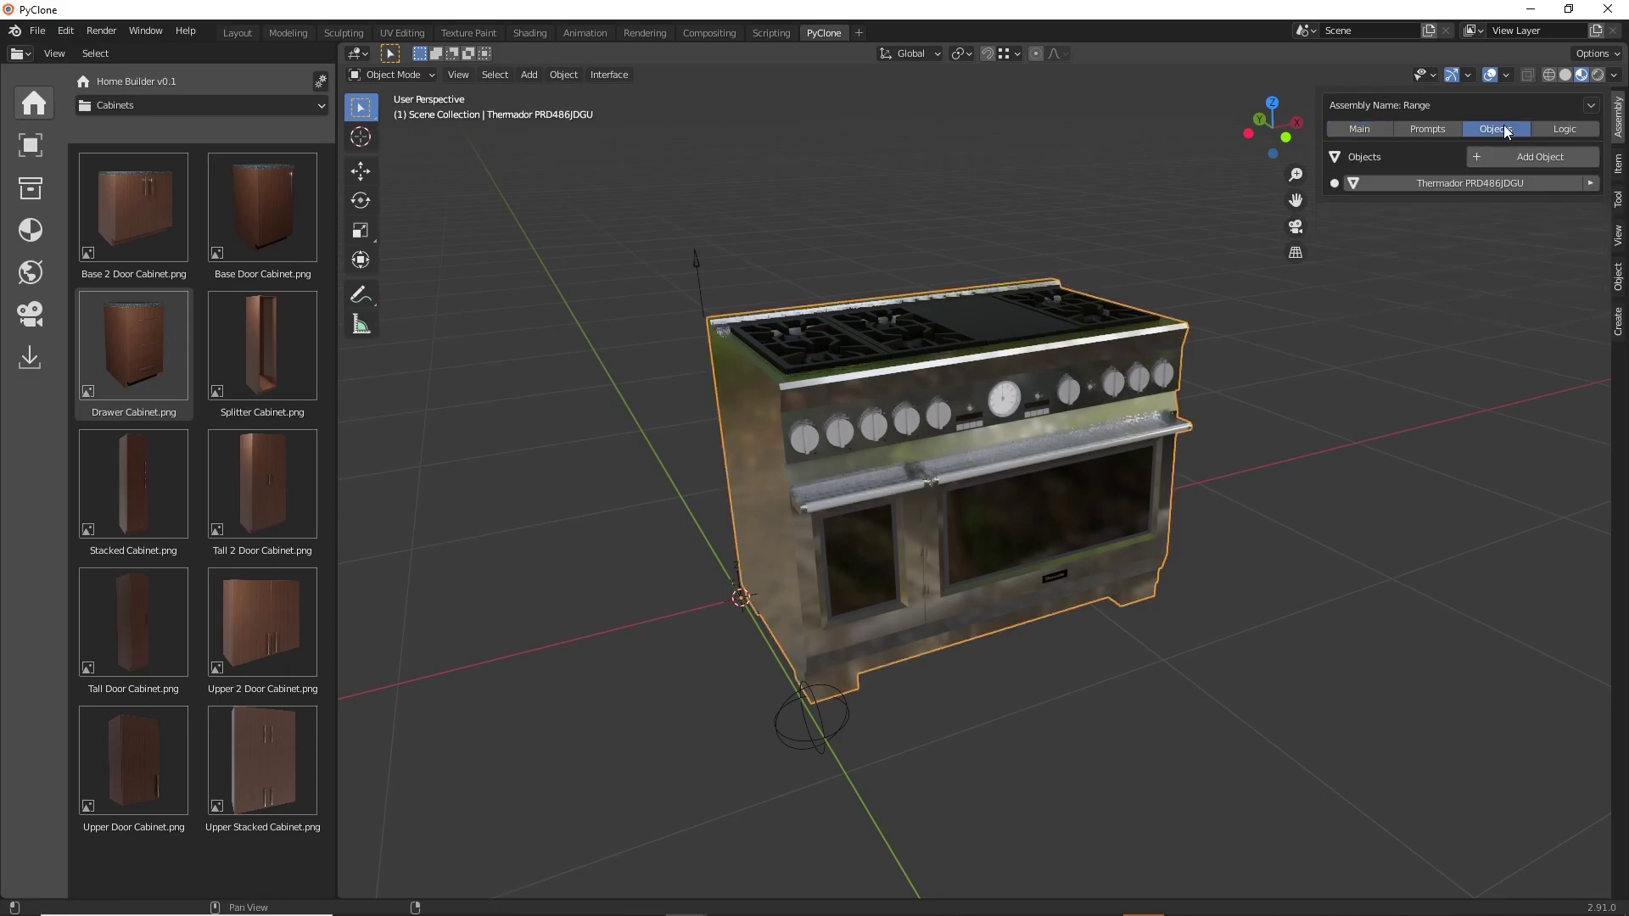
pyautogui.click(1577, 181)
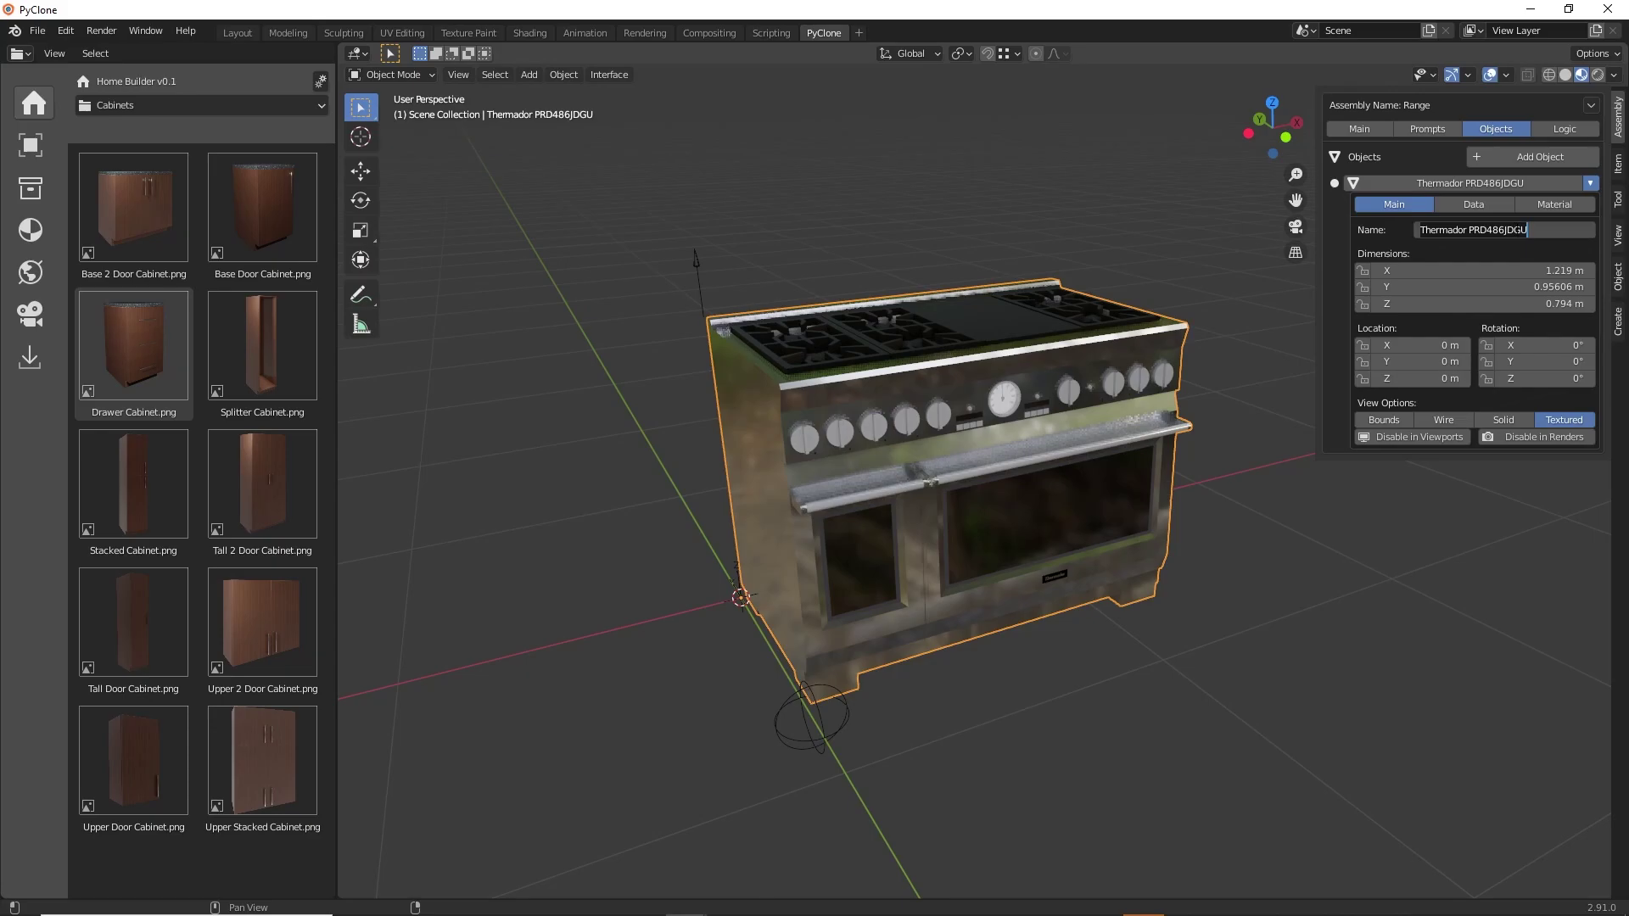
pyautogui.click(1363, 130)
pyautogui.click(1363, 130)
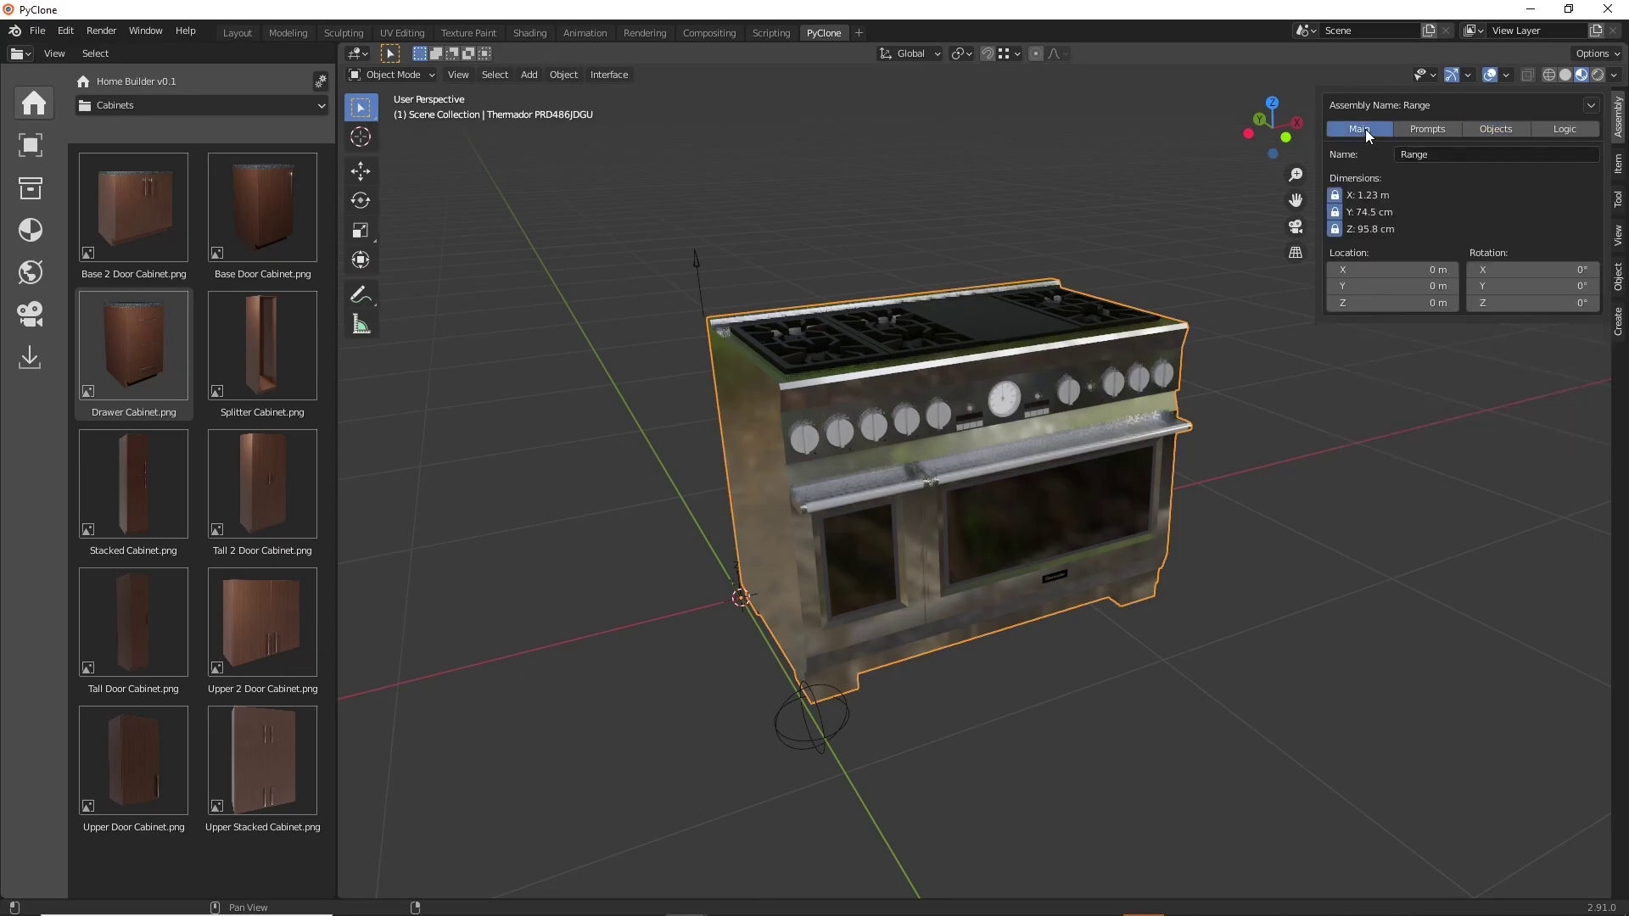
# Rename the assembly as Thermador PRD486JDGU without the .001 suffix and check the mesh's name in the assembly's object list.
pyautogui.click(1440, 154)
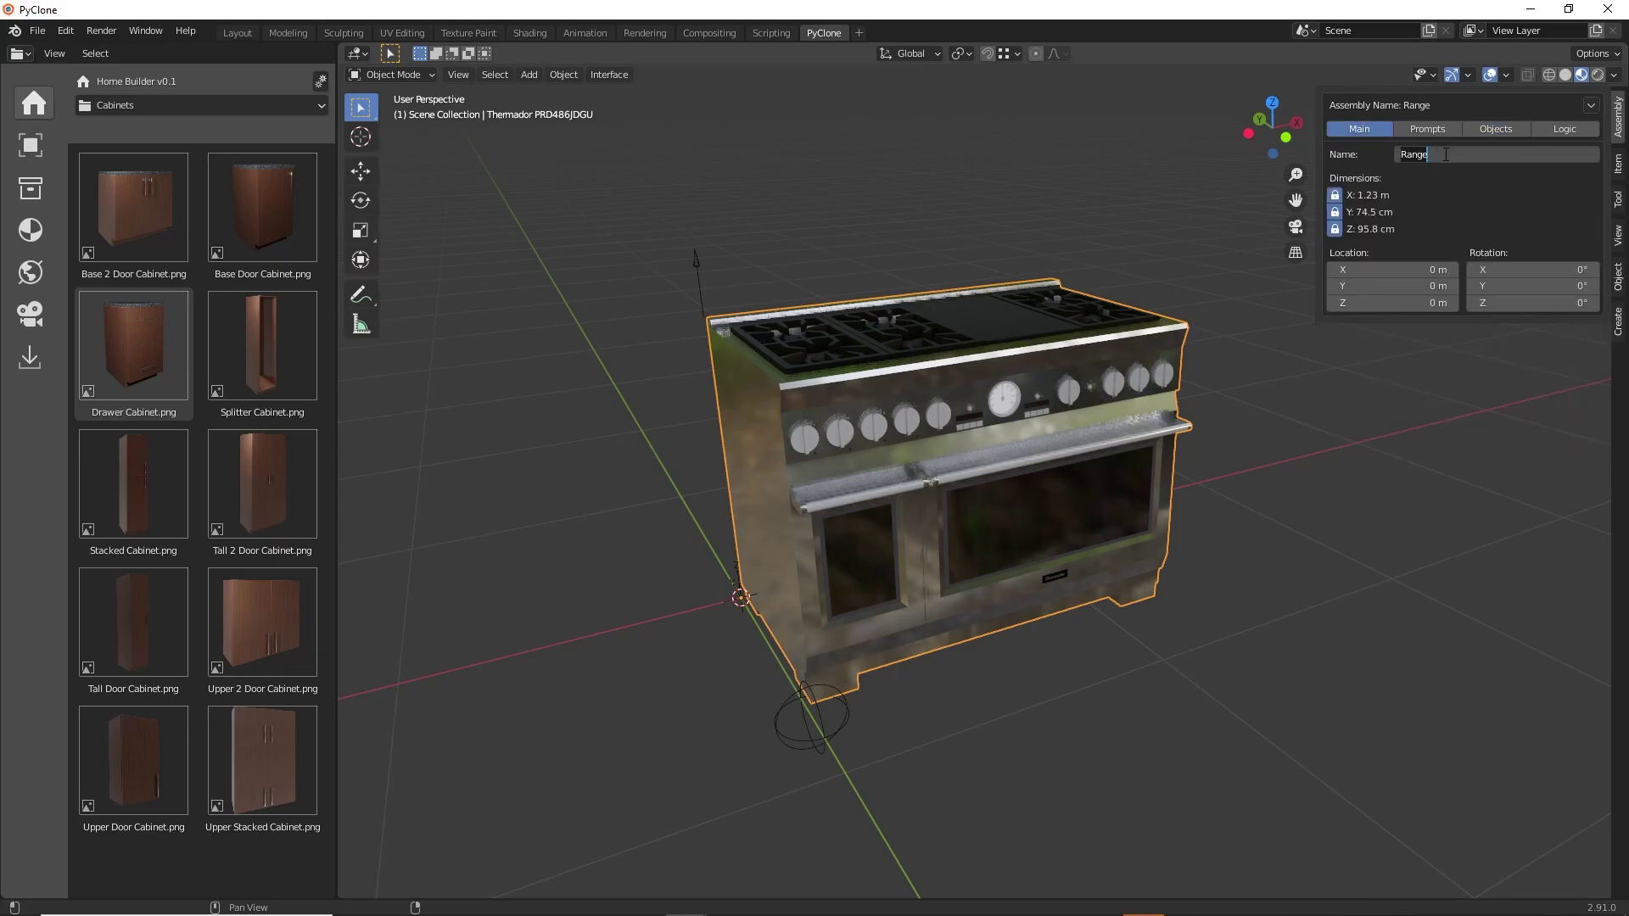
pyautogui.write('Thermador PRD486JDGU')
pyautogui.press('Return')
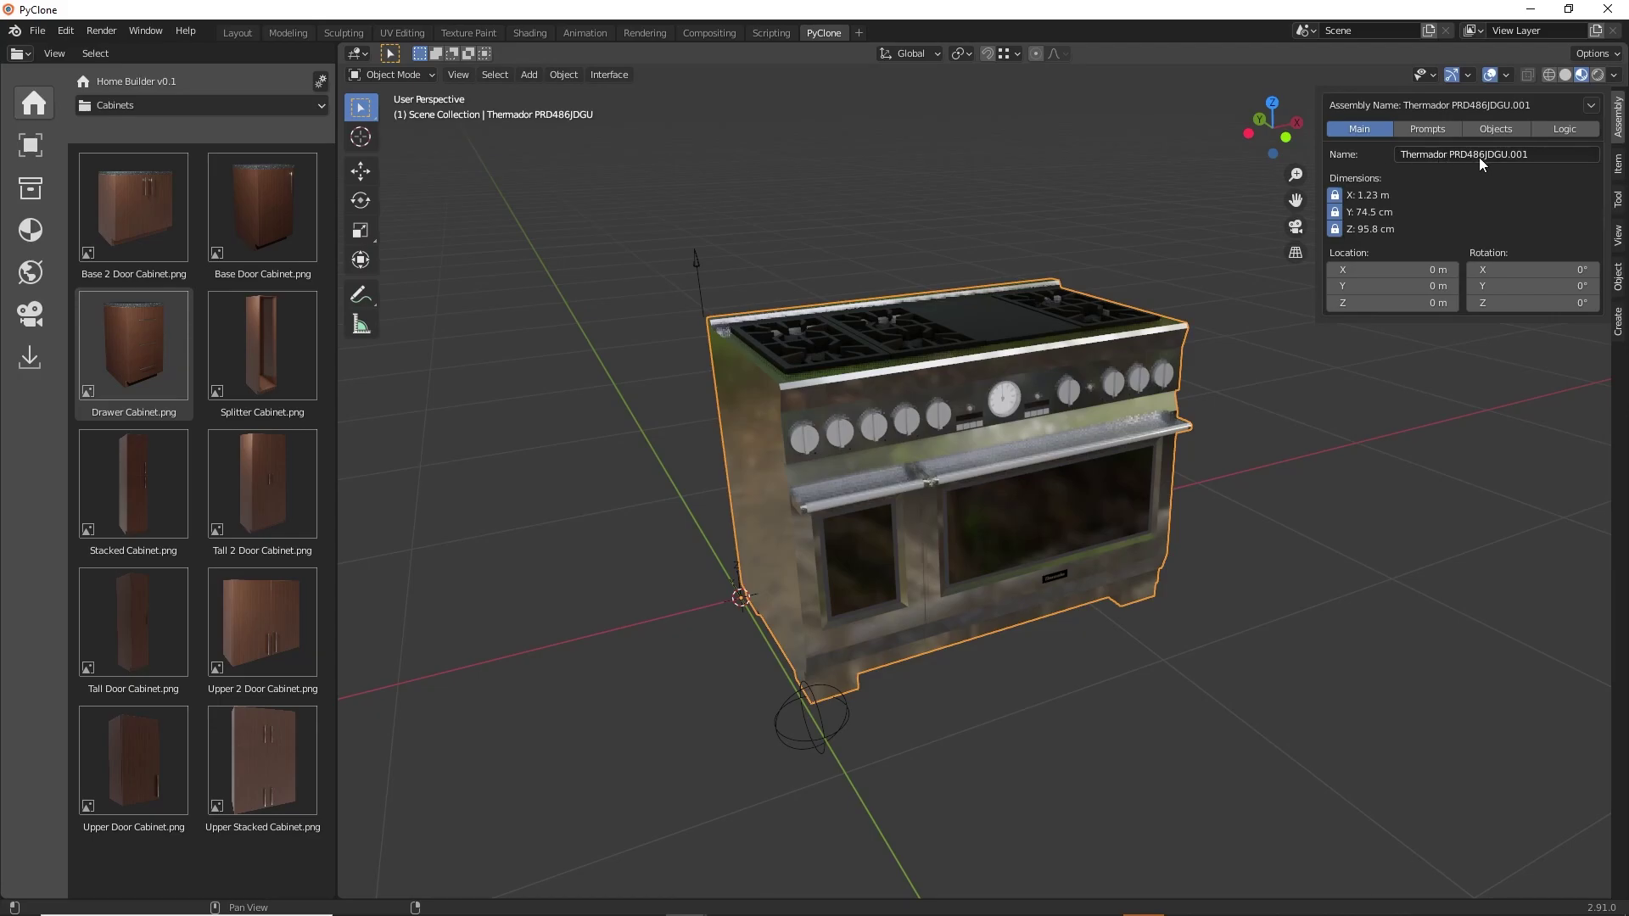
pyautogui.click(1534, 156)
pyautogui.press('BackSpace')
pyautogui.press('BackSpace')
pyautogui.press('BackSpace')
pyautogui.press('BackSpace')
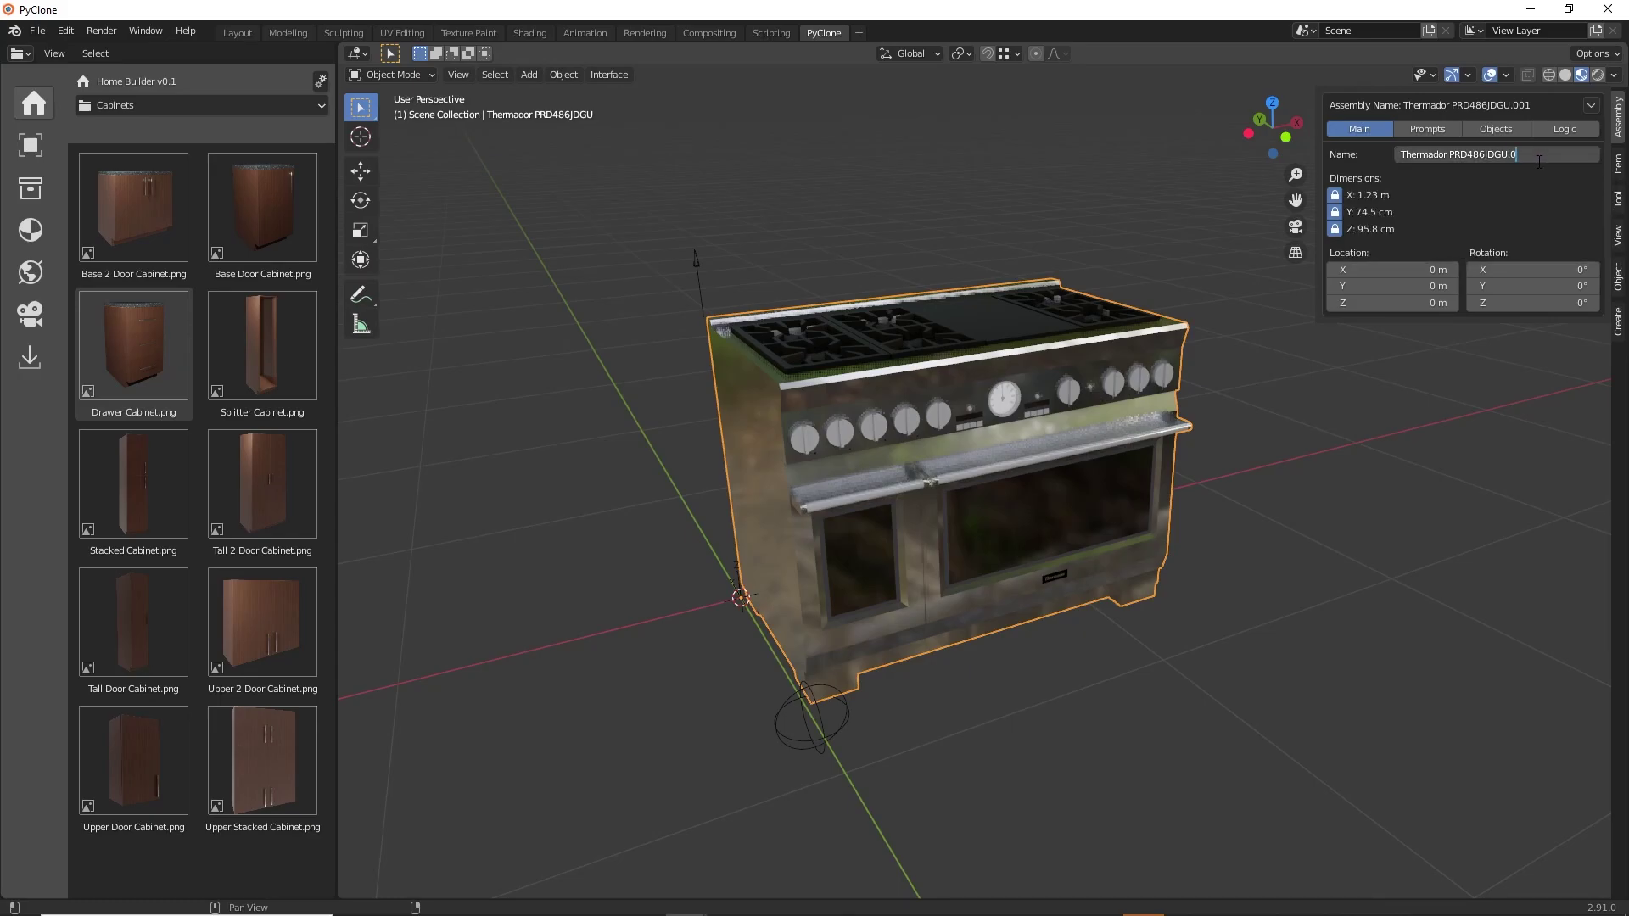
pyautogui.press('Return')
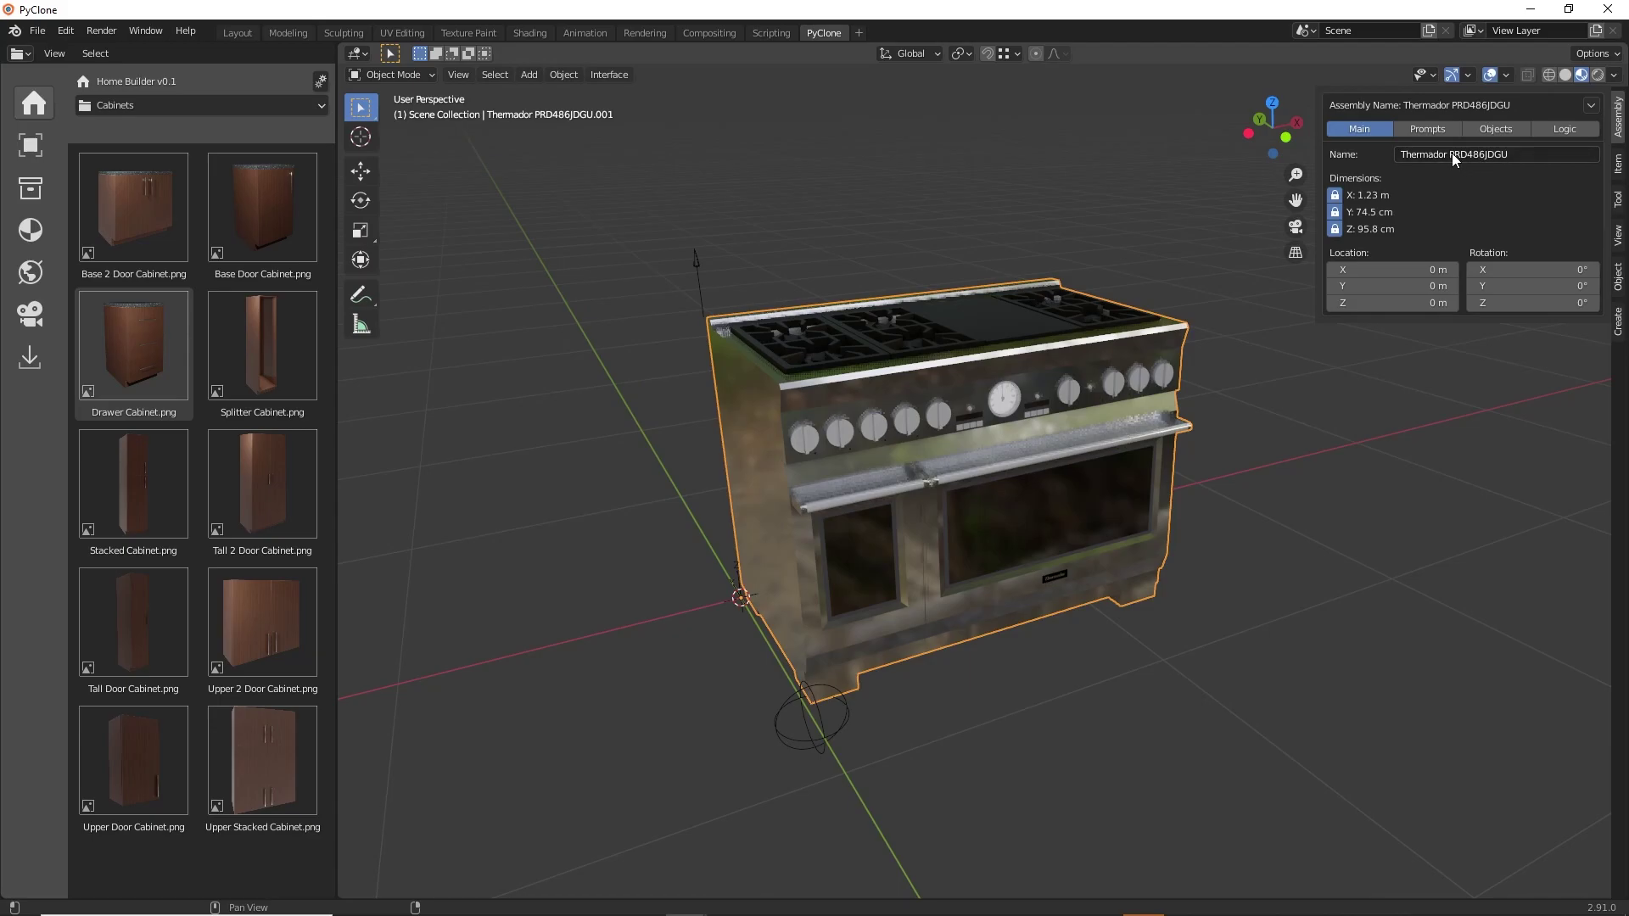
pyautogui.click(1492, 129)
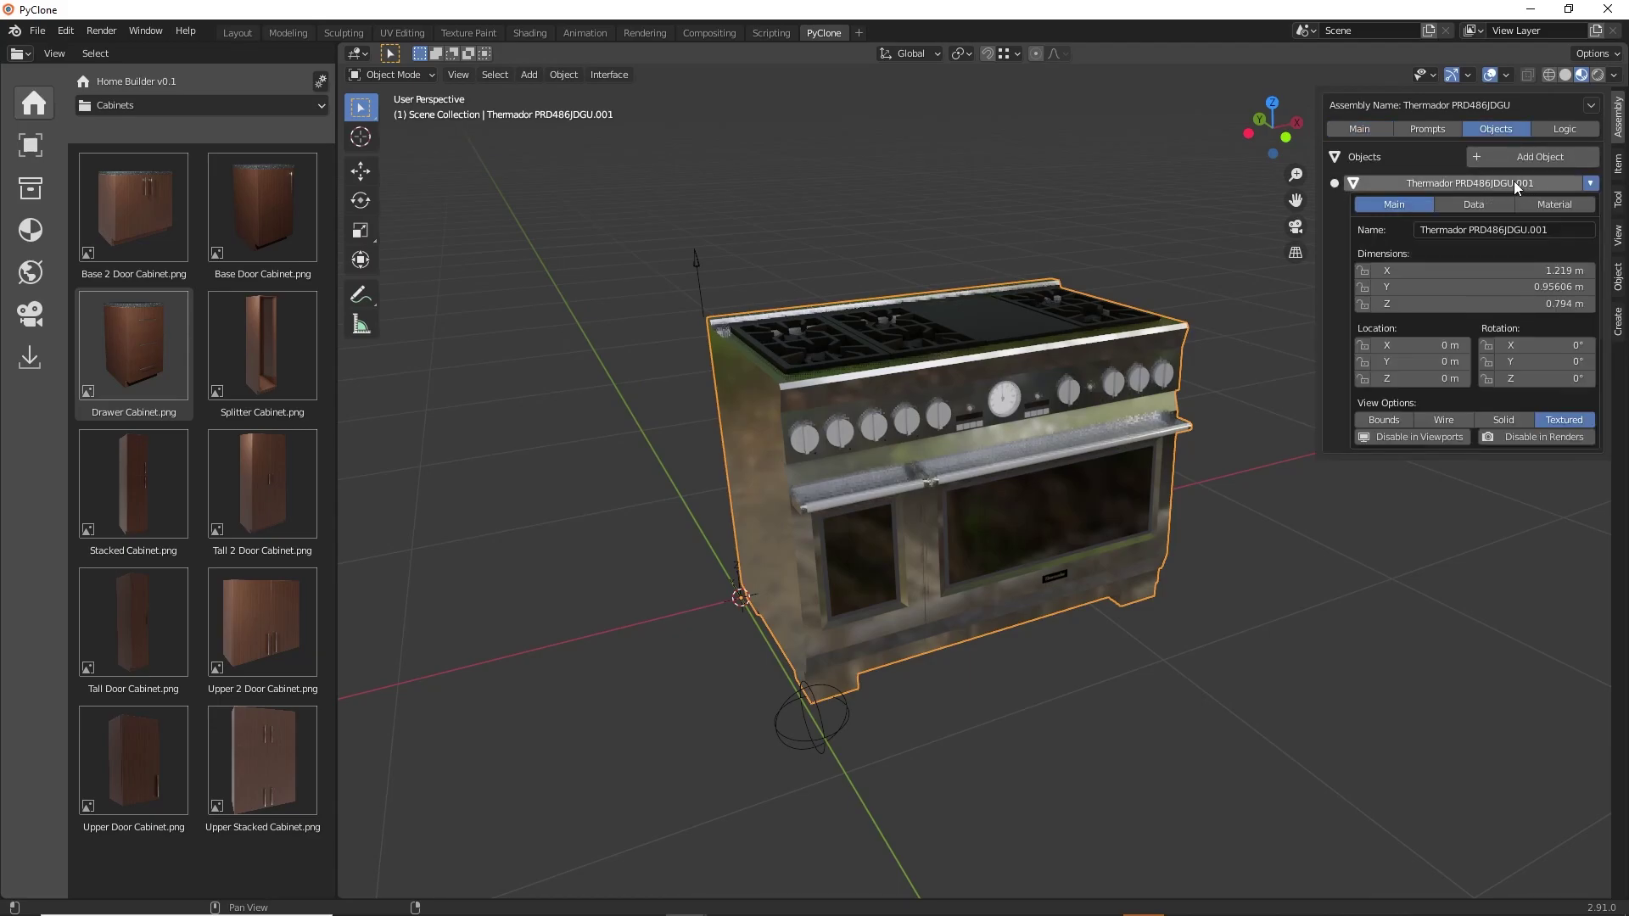
pyautogui.click(1380, 131)
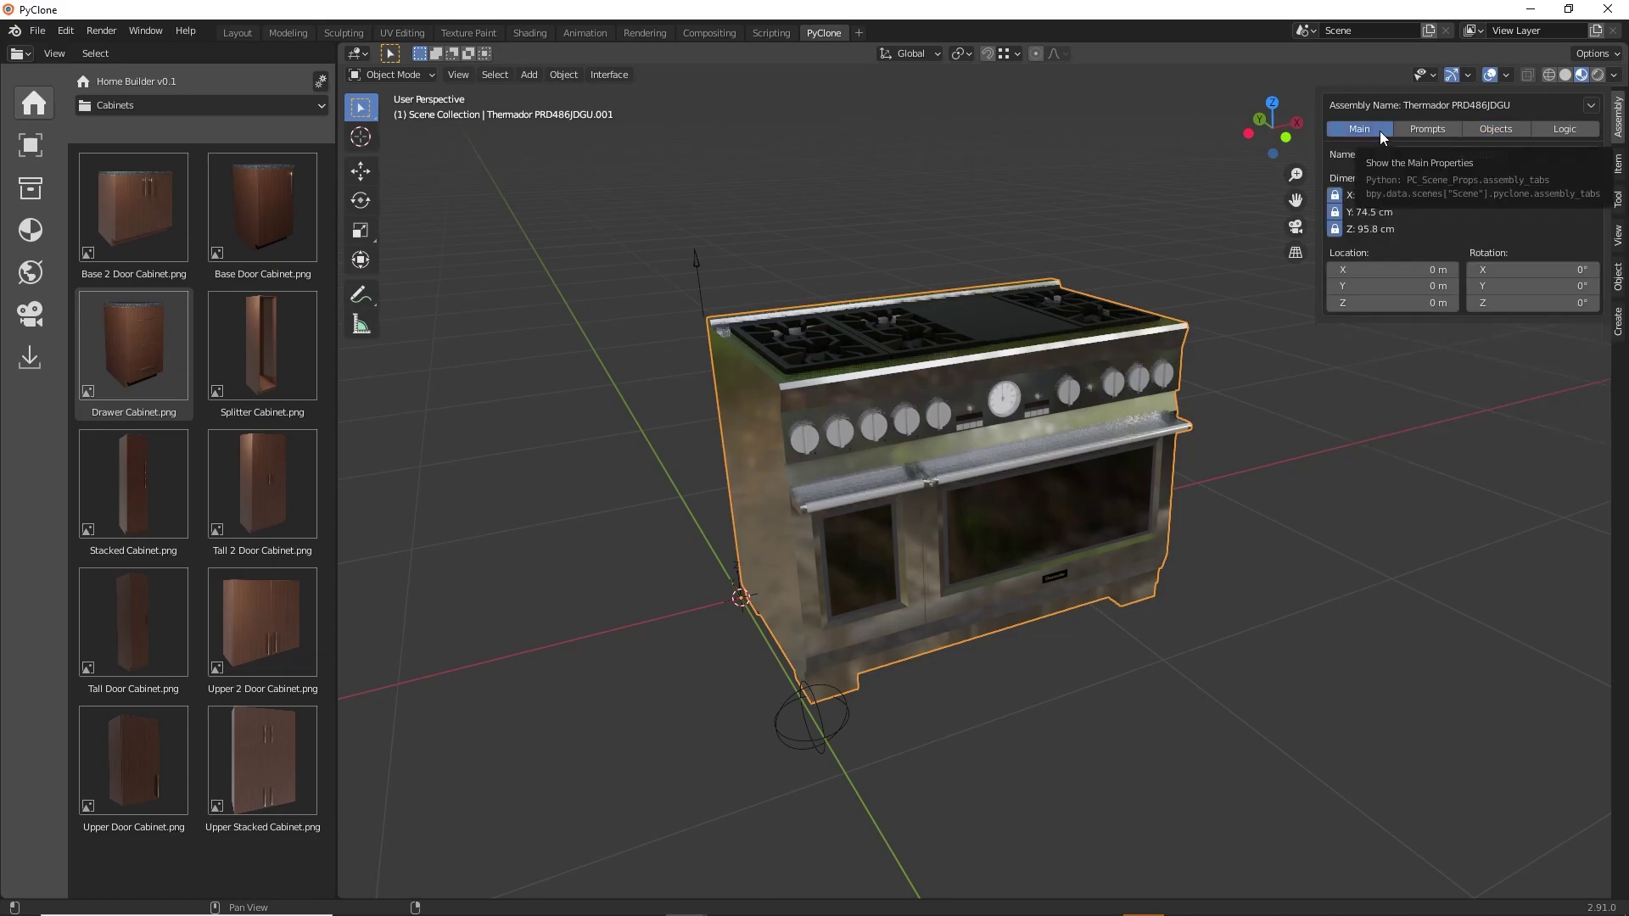
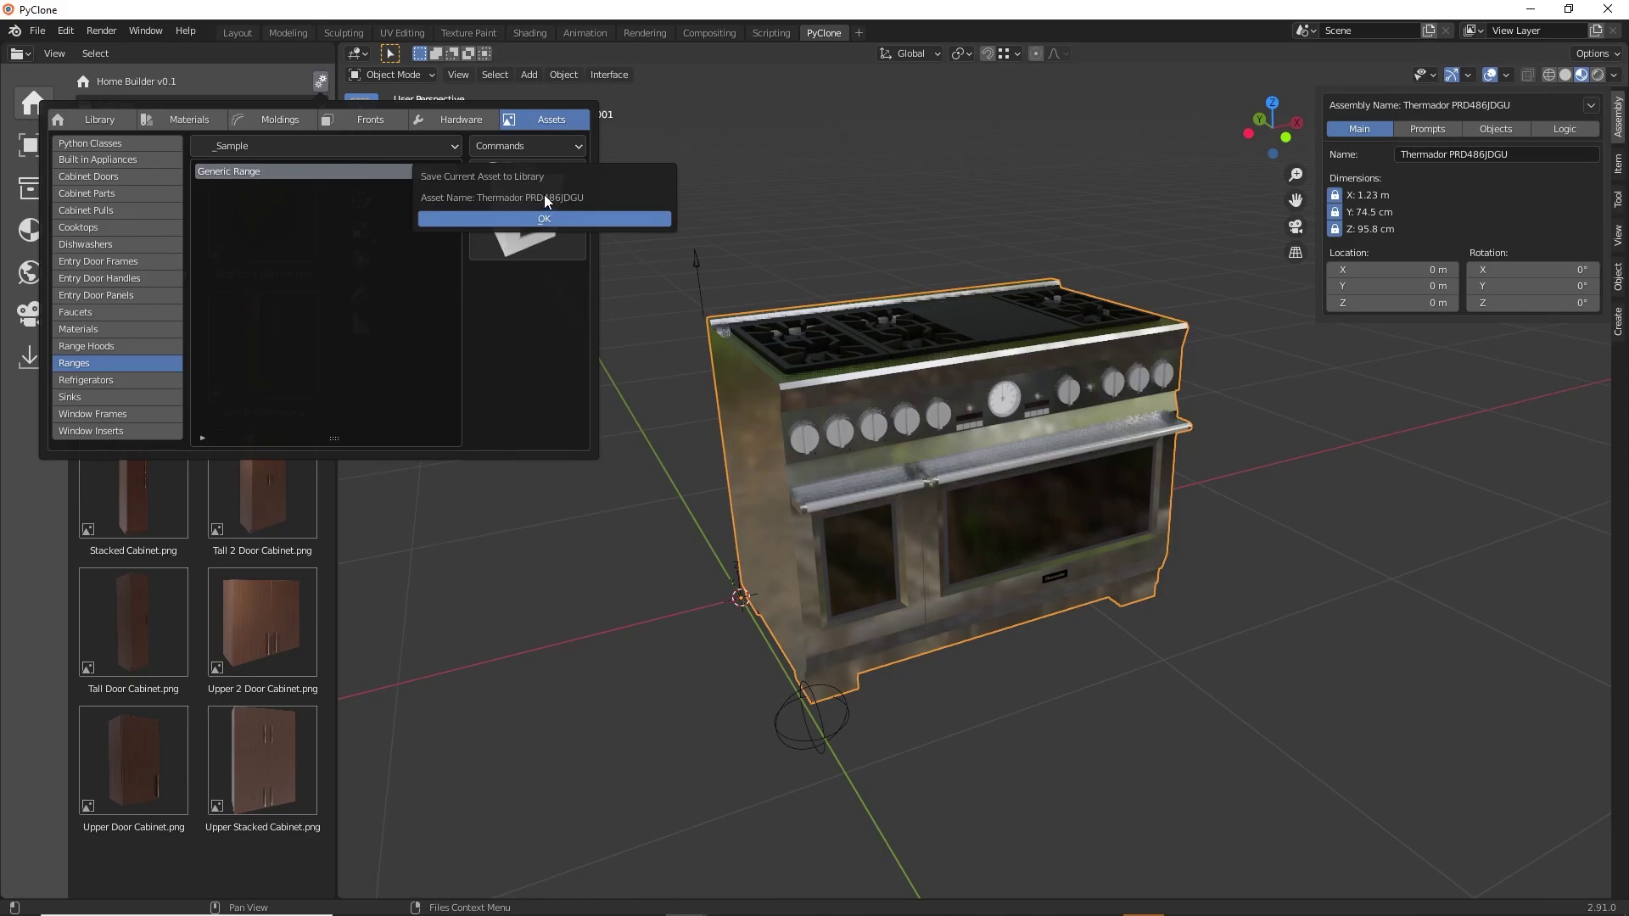
# Save the current asset to the Ranges library as Thermador PRD486JDGU and select it there to see its thumbnail.
pyautogui.click(545, 219)
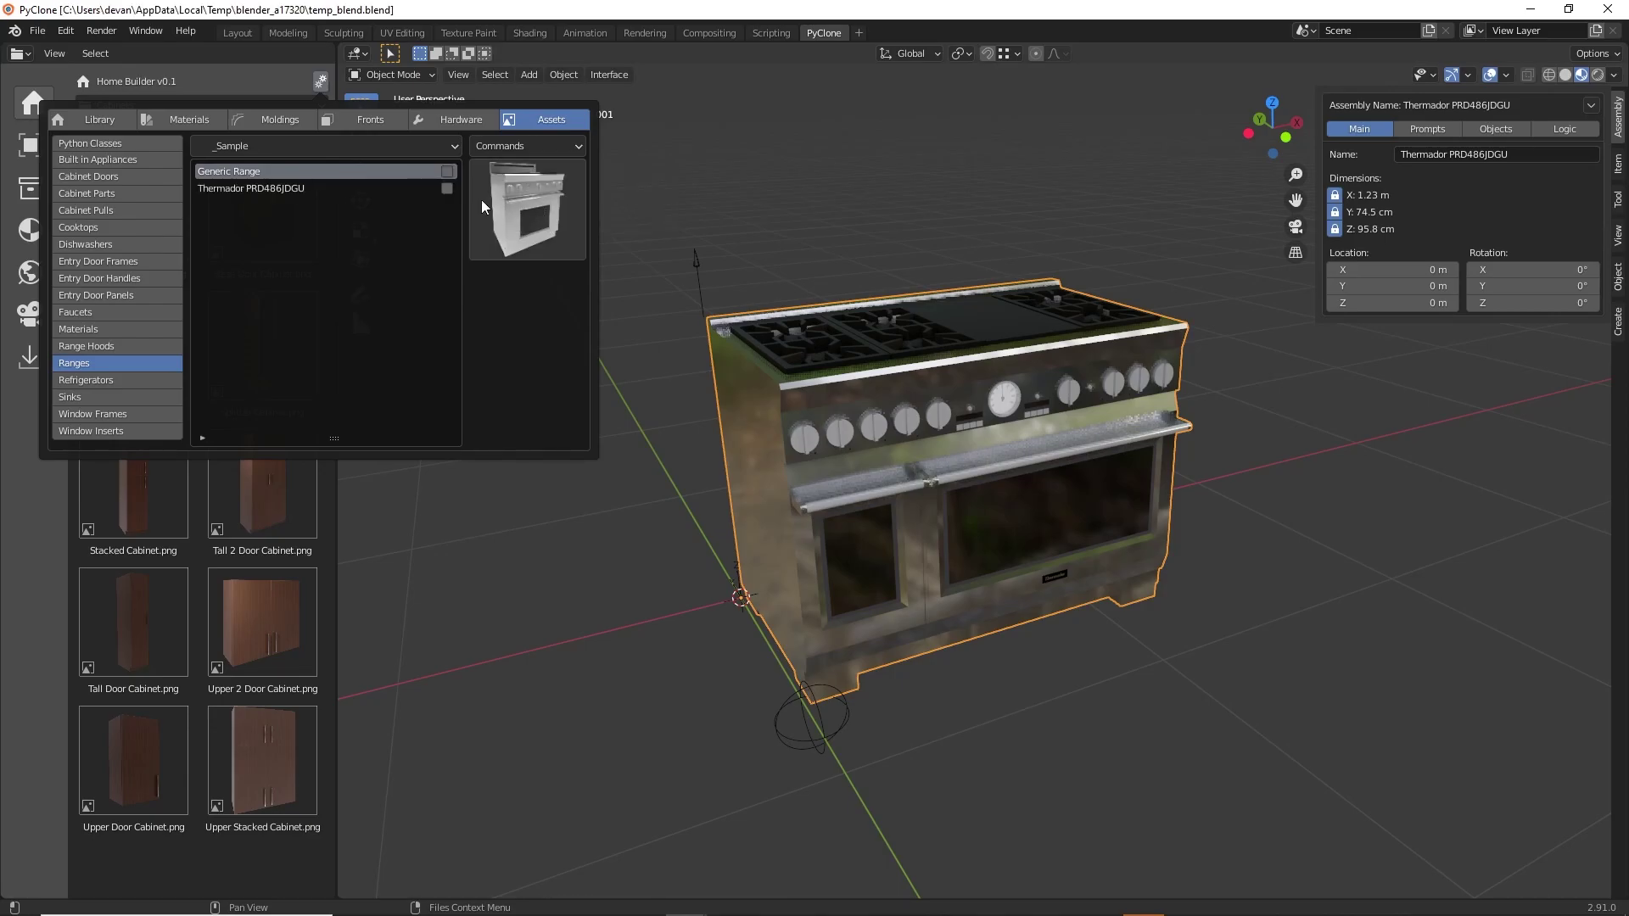
pyautogui.click(312, 188)
pyautogui.click(306, 175)
pyautogui.click(318, 187)
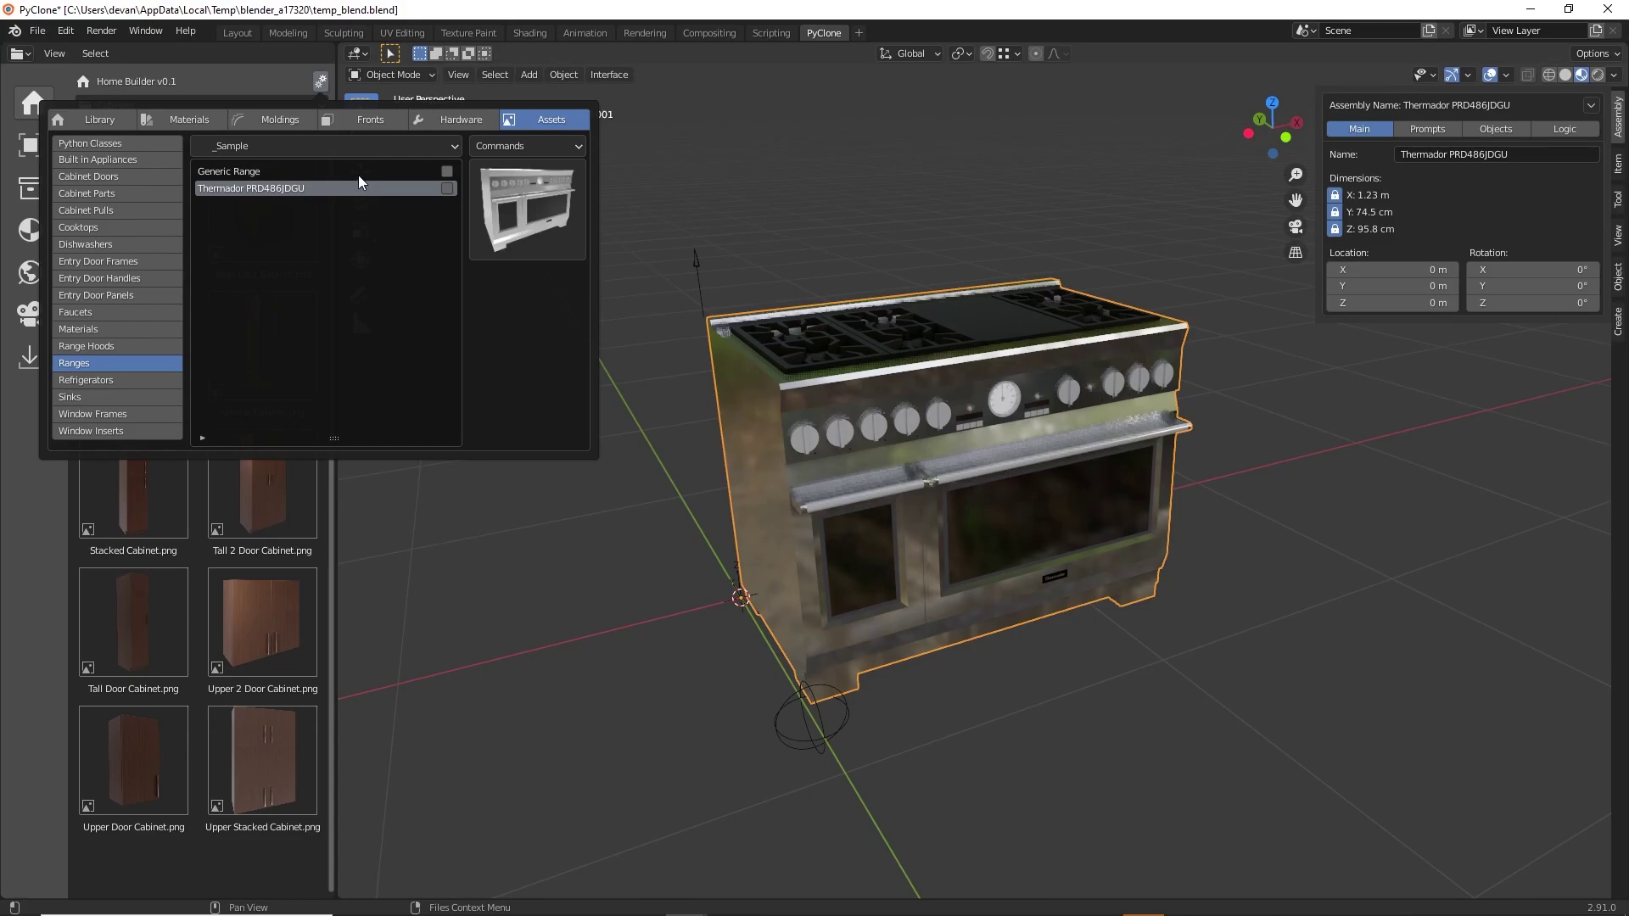
# Close the library settings and start a new file without saving the changes to temp_blend.
pyautogui.click(729, 195)
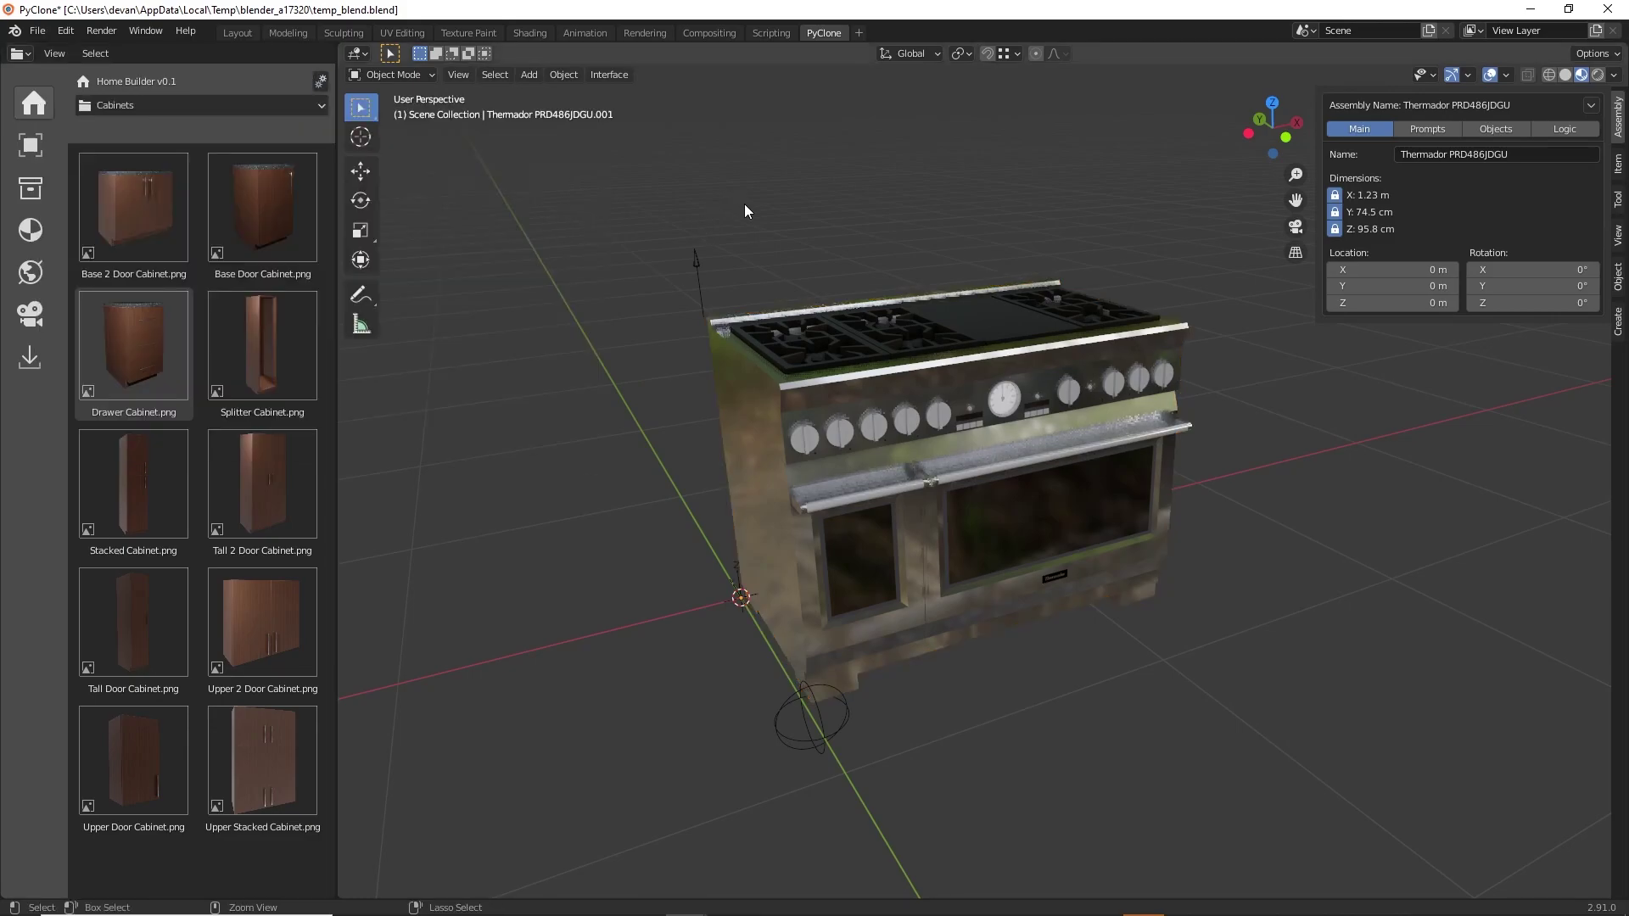
pyautogui.hotkey('ctrl', 'n')
pyautogui.click(701, 202)
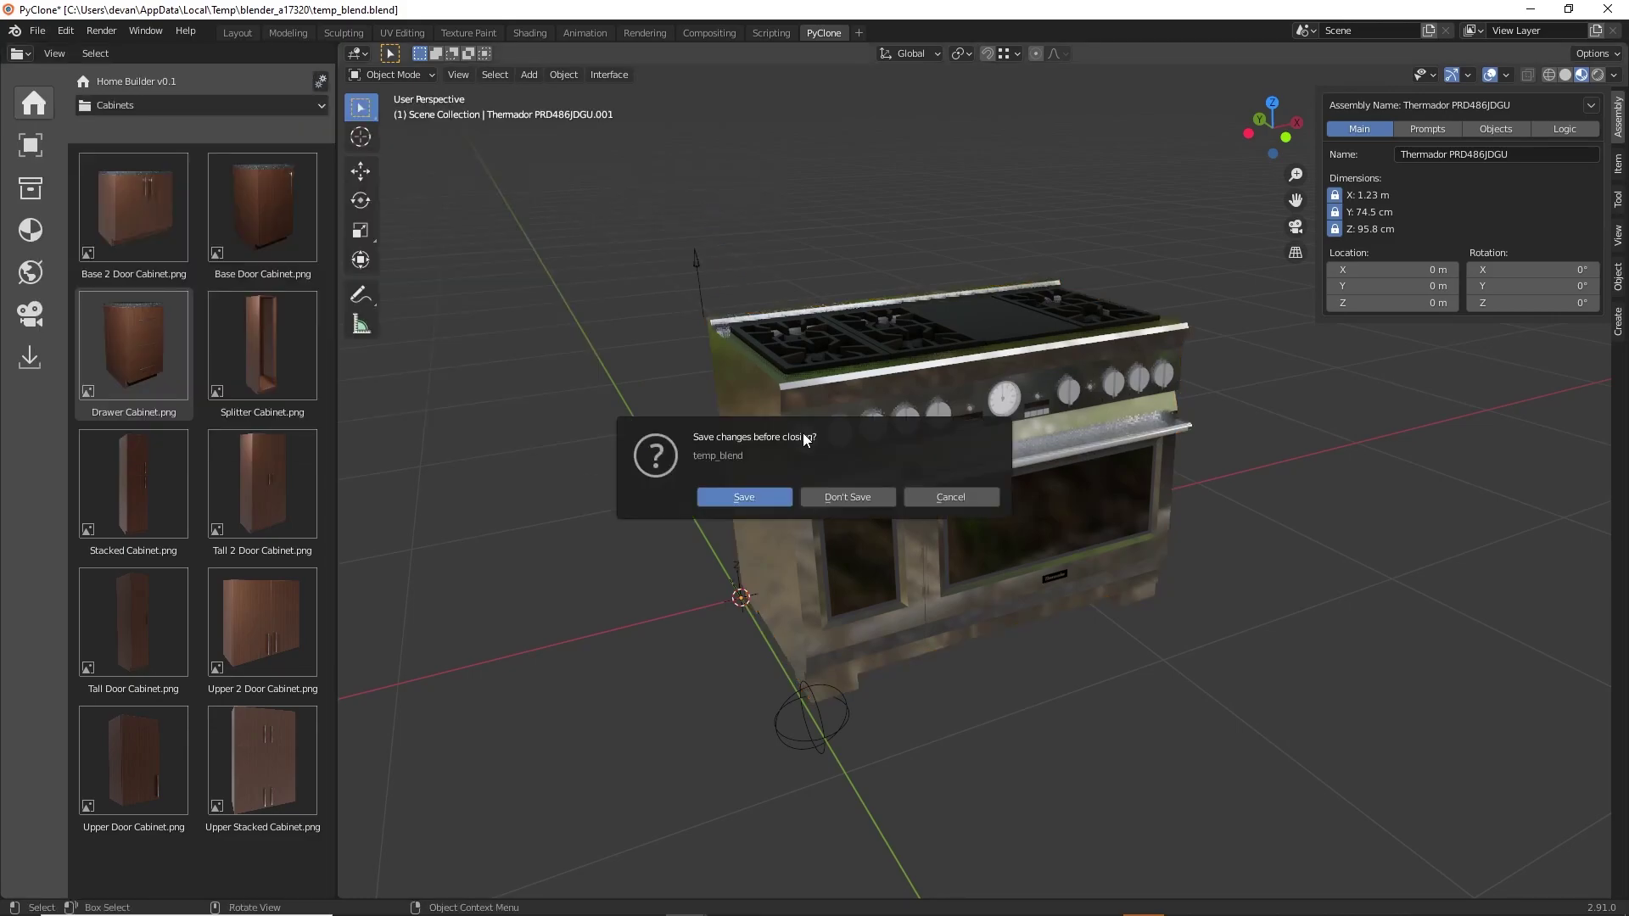
pyautogui.click(858, 498)
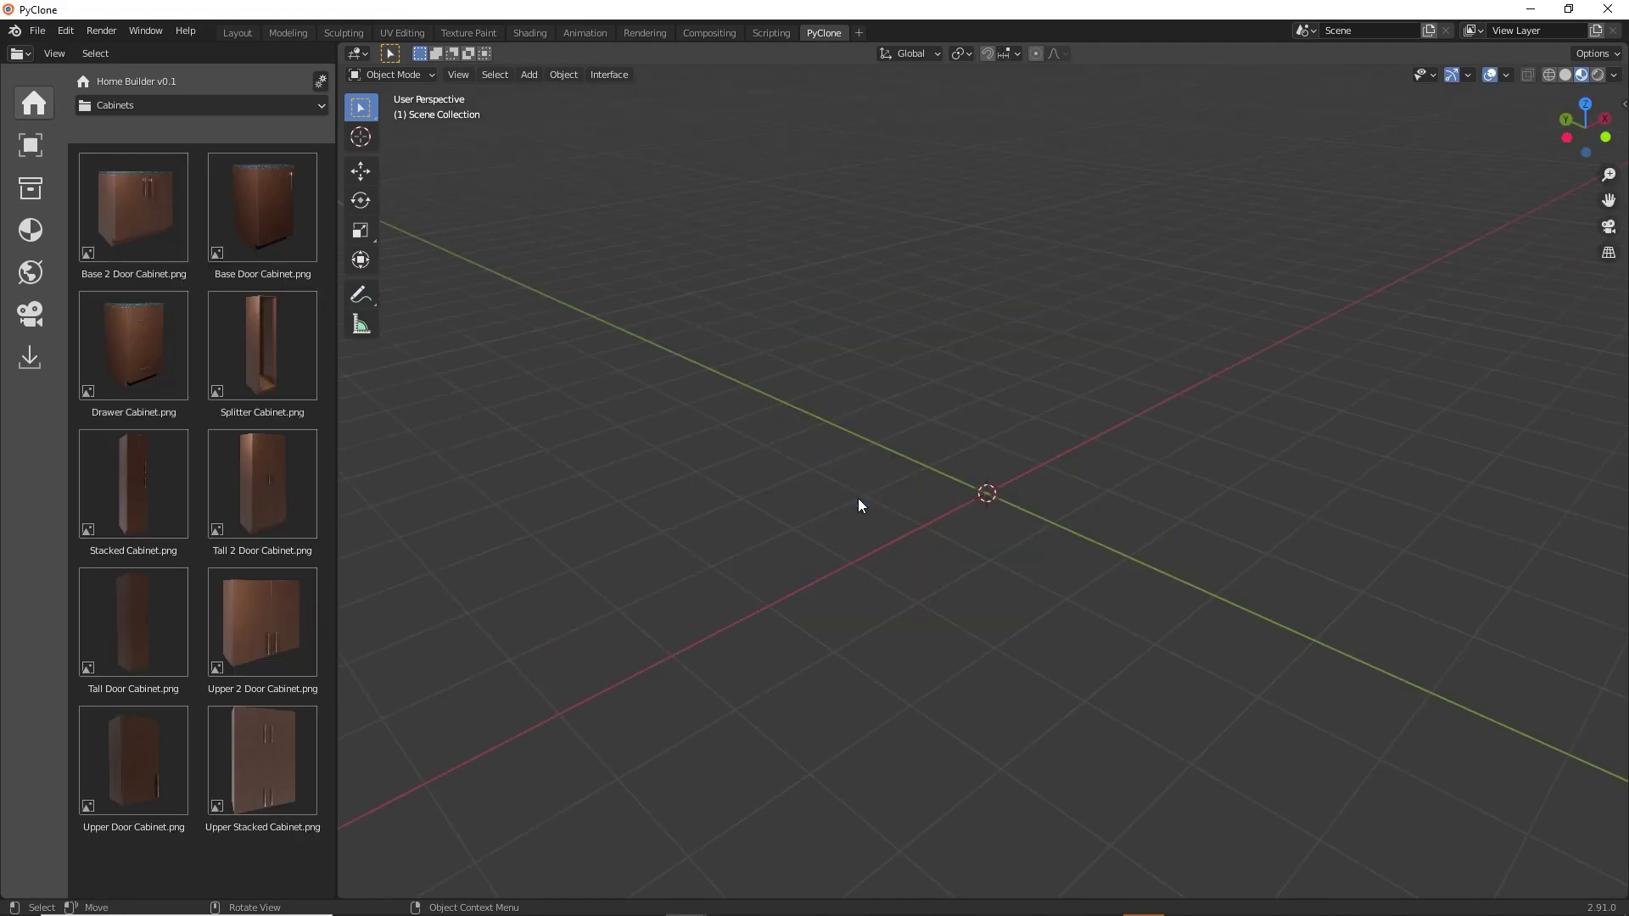
# Place a Base 2 Door Cabinet in the empty scene and add a Range from the Appliances library beside it.
pyautogui.moveTo(155, 226); pyautogui.dragTo(982, 504)
pyautogui.scroll(3, 976, 500)
pyautogui.moveTo(976, 501); pyautogui.dragTo(869, 420, button='middle')
pyautogui.click(297, 105)
pyautogui.click(288, 127)
pyautogui.moveTo(255, 204); pyautogui.dragTo(995, 448)
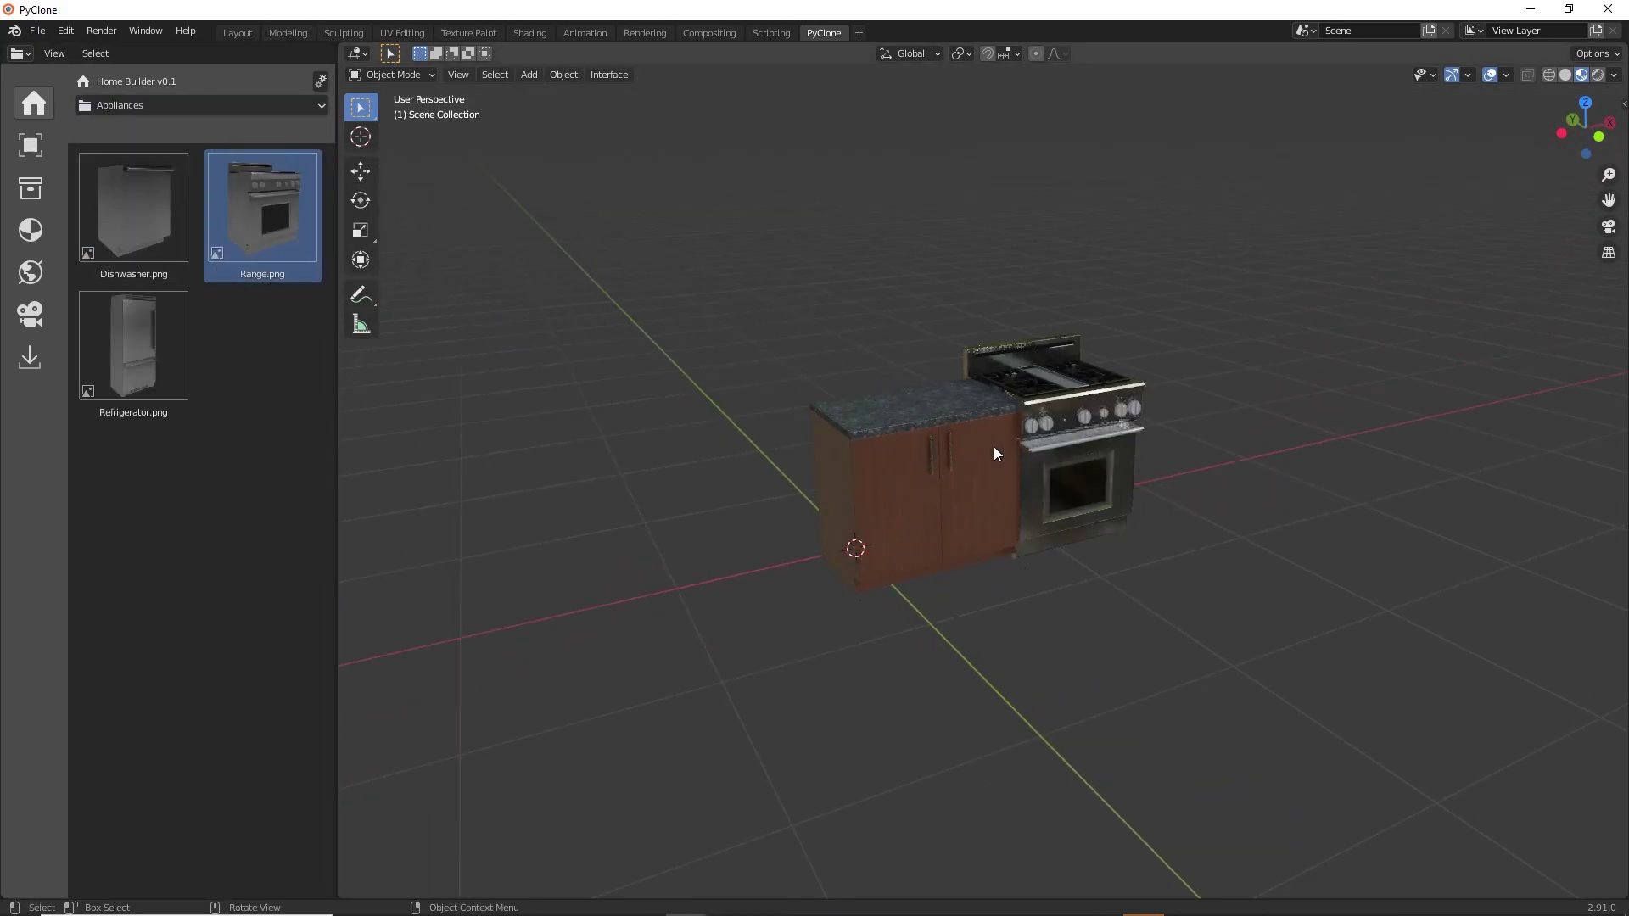
# Add a second Base 2 Door Cabinet from the Cabinets library on the free side of the range.
pyautogui.moveTo(994, 448); pyautogui.dragTo(845, 409, button='middle')
pyautogui.scroll(2, 878, 387)
pyautogui.scroll(1, 877, 387)
pyautogui.click(267, 106)
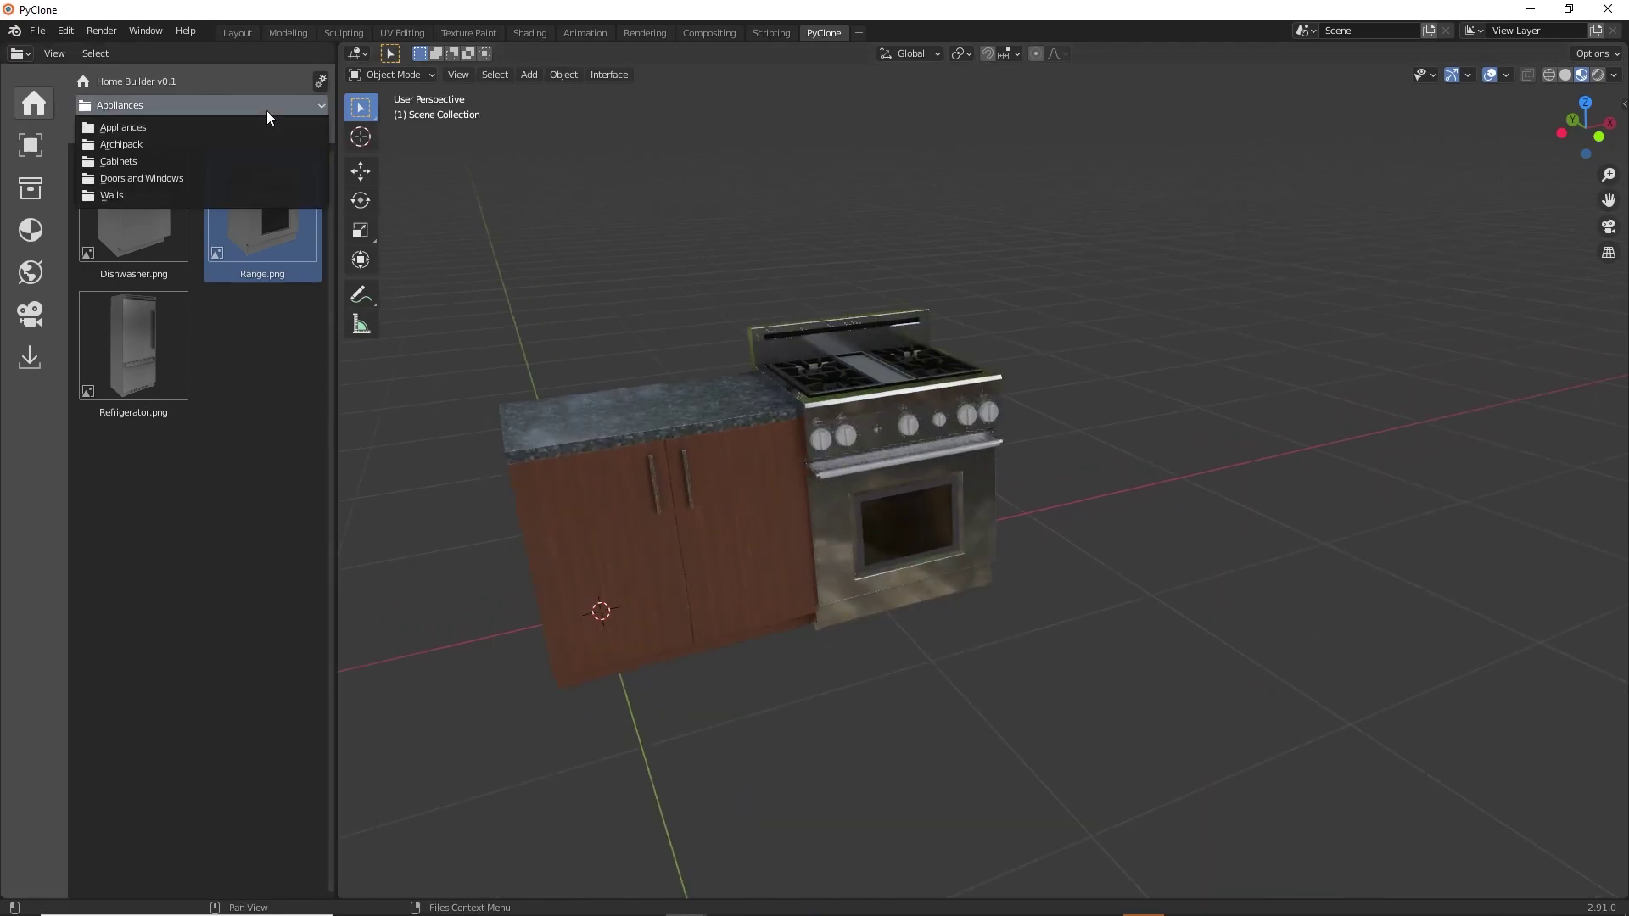
pyautogui.click(231, 159)
pyautogui.moveTo(149, 202); pyautogui.dragTo(976, 451)
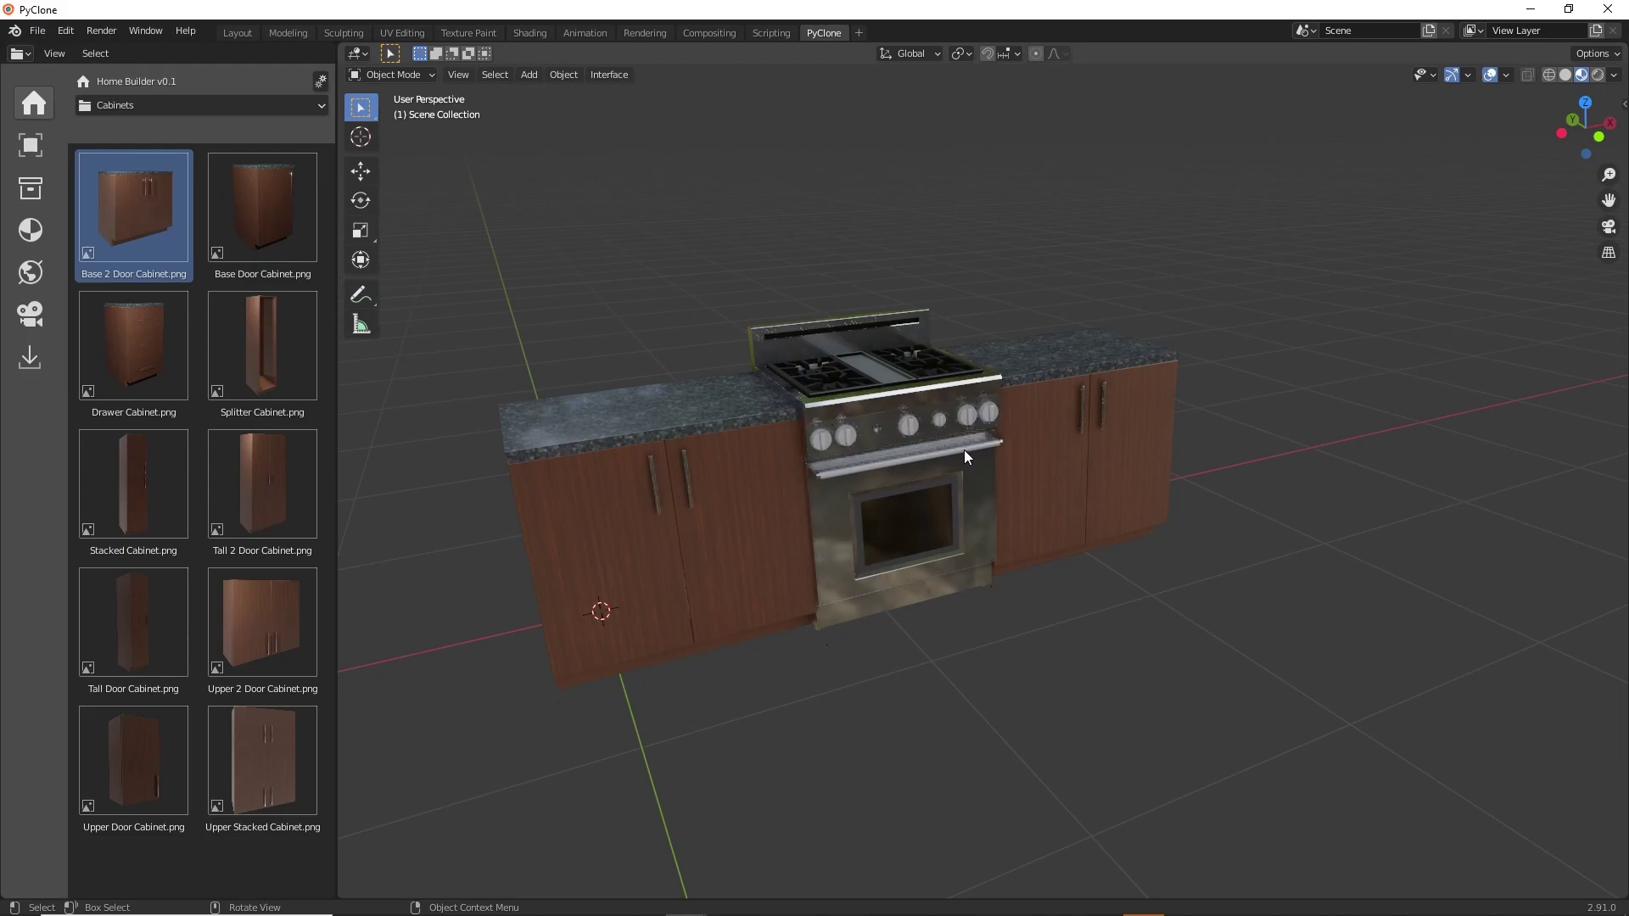
# Replace the generic range with the saved Thermador PRD range from the _Sample category in its range prompts, and inspect it between the cabinets.
pyautogui.click(864, 400)
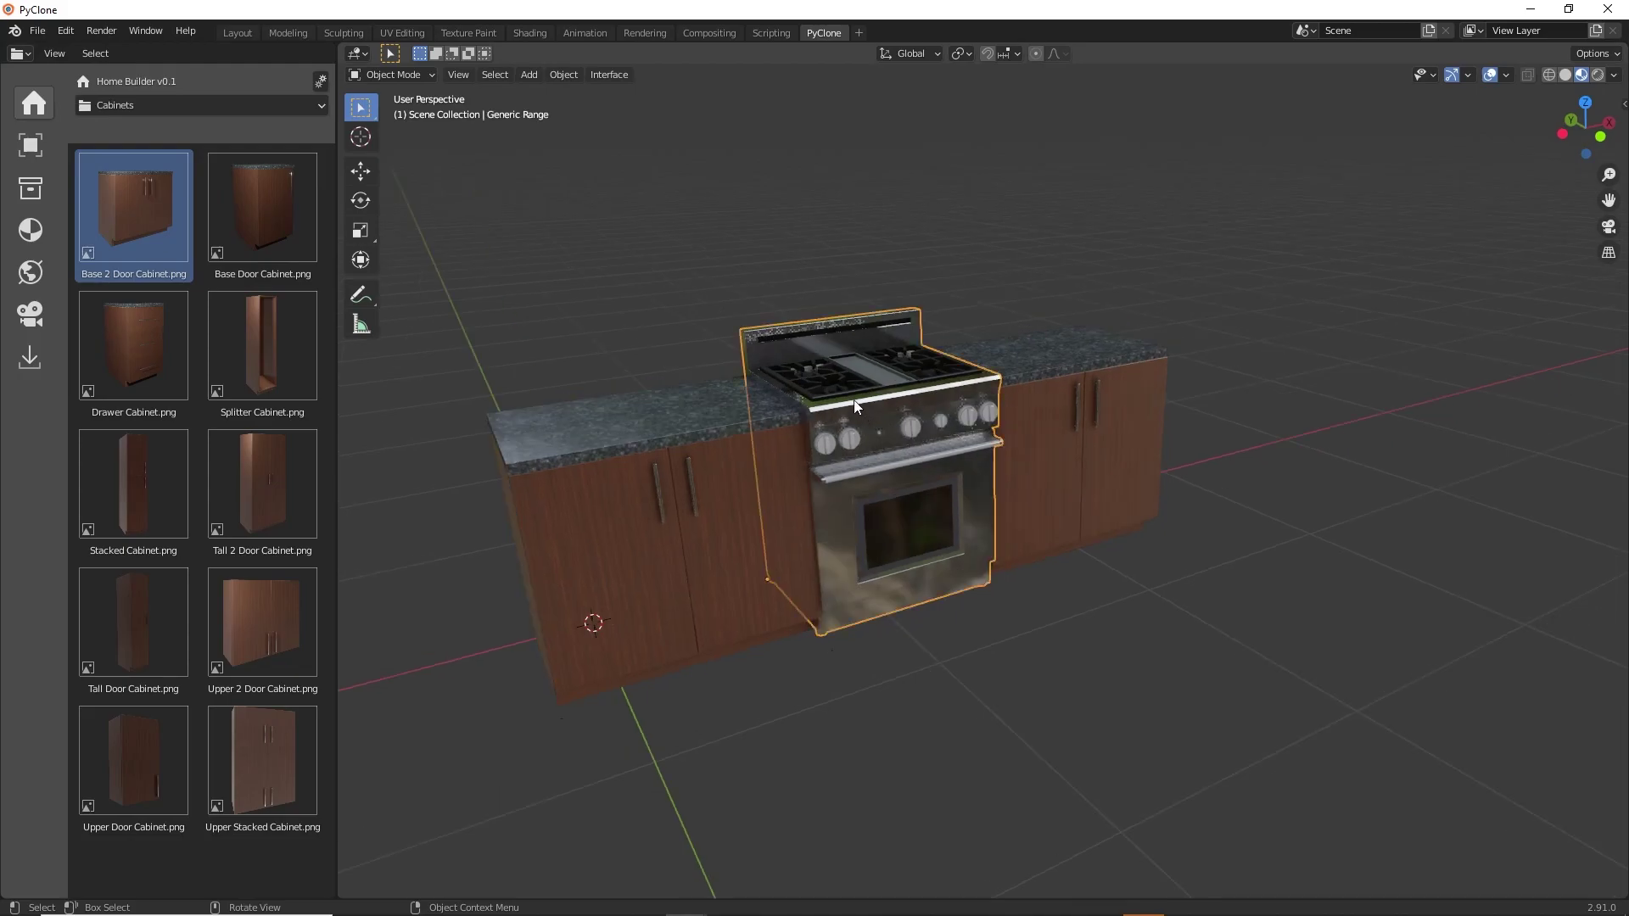
pyautogui.rightClick(855, 401)
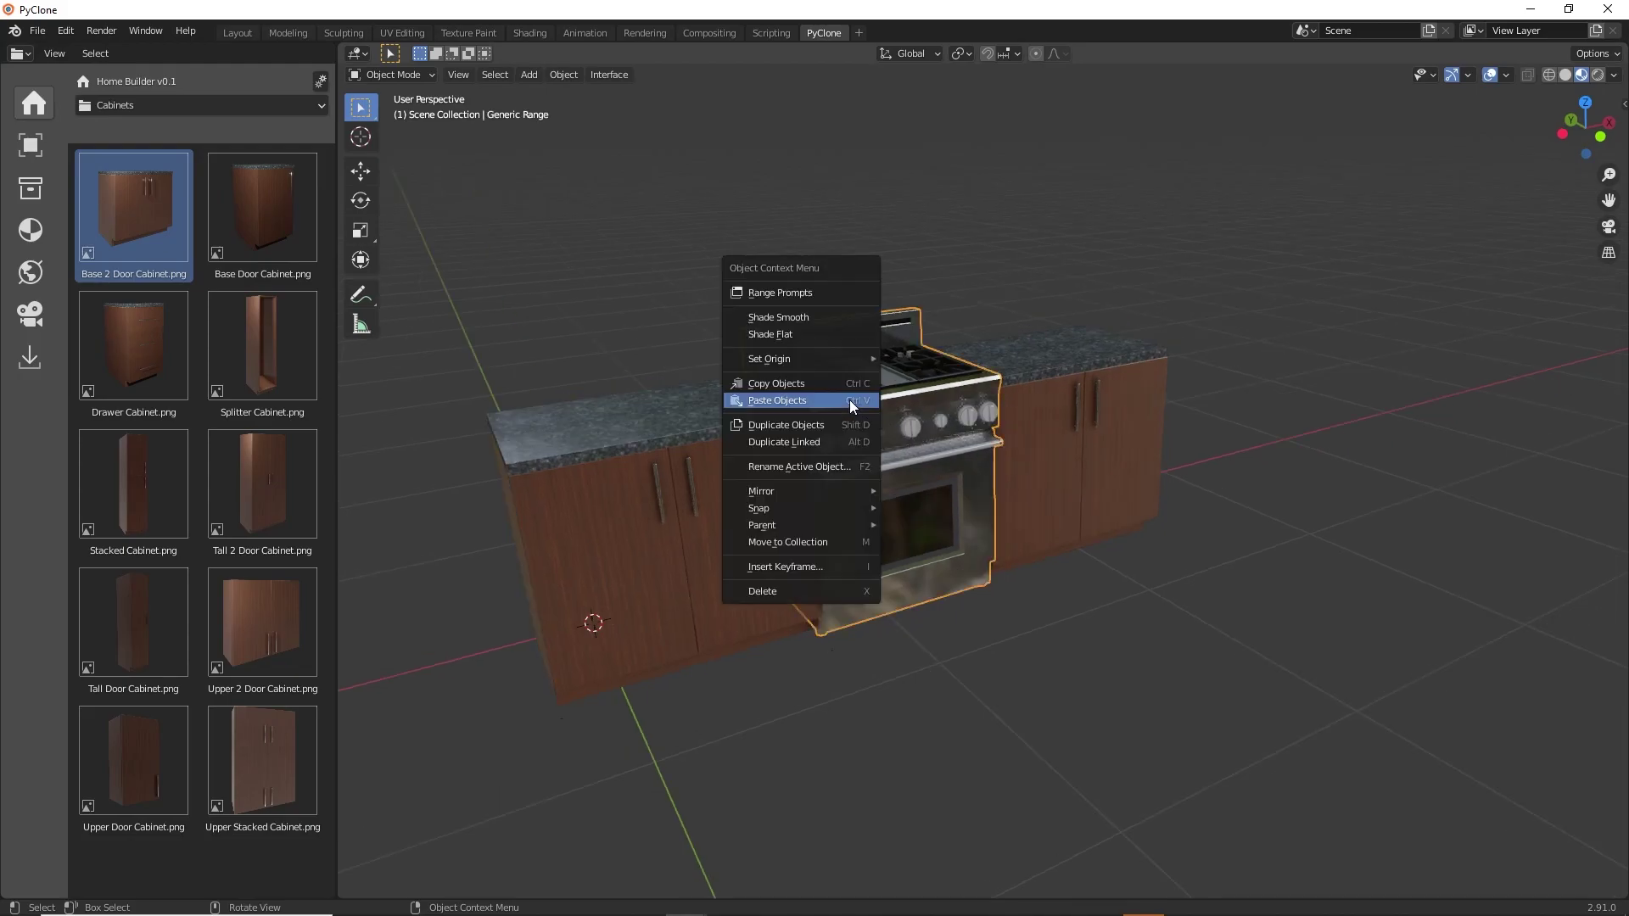
pyautogui.click(780, 293)
pyautogui.moveTo(790, 302); pyautogui.dragTo(585, 156)
pyautogui.click(465, 280)
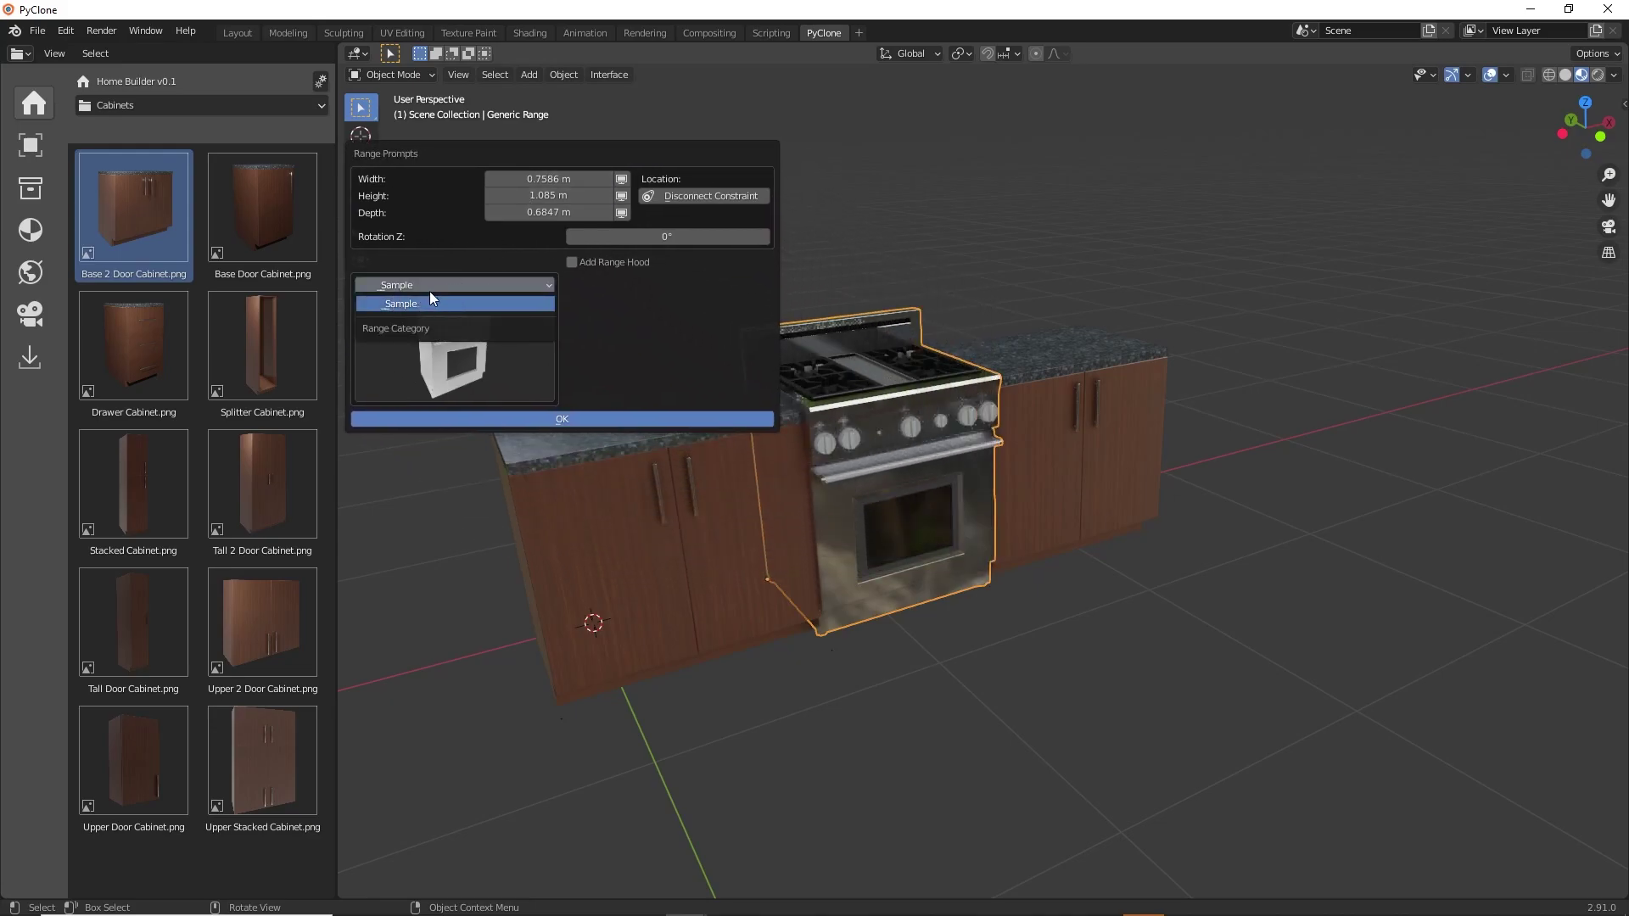
pyautogui.click(424, 303)
pyautogui.click(451, 341)
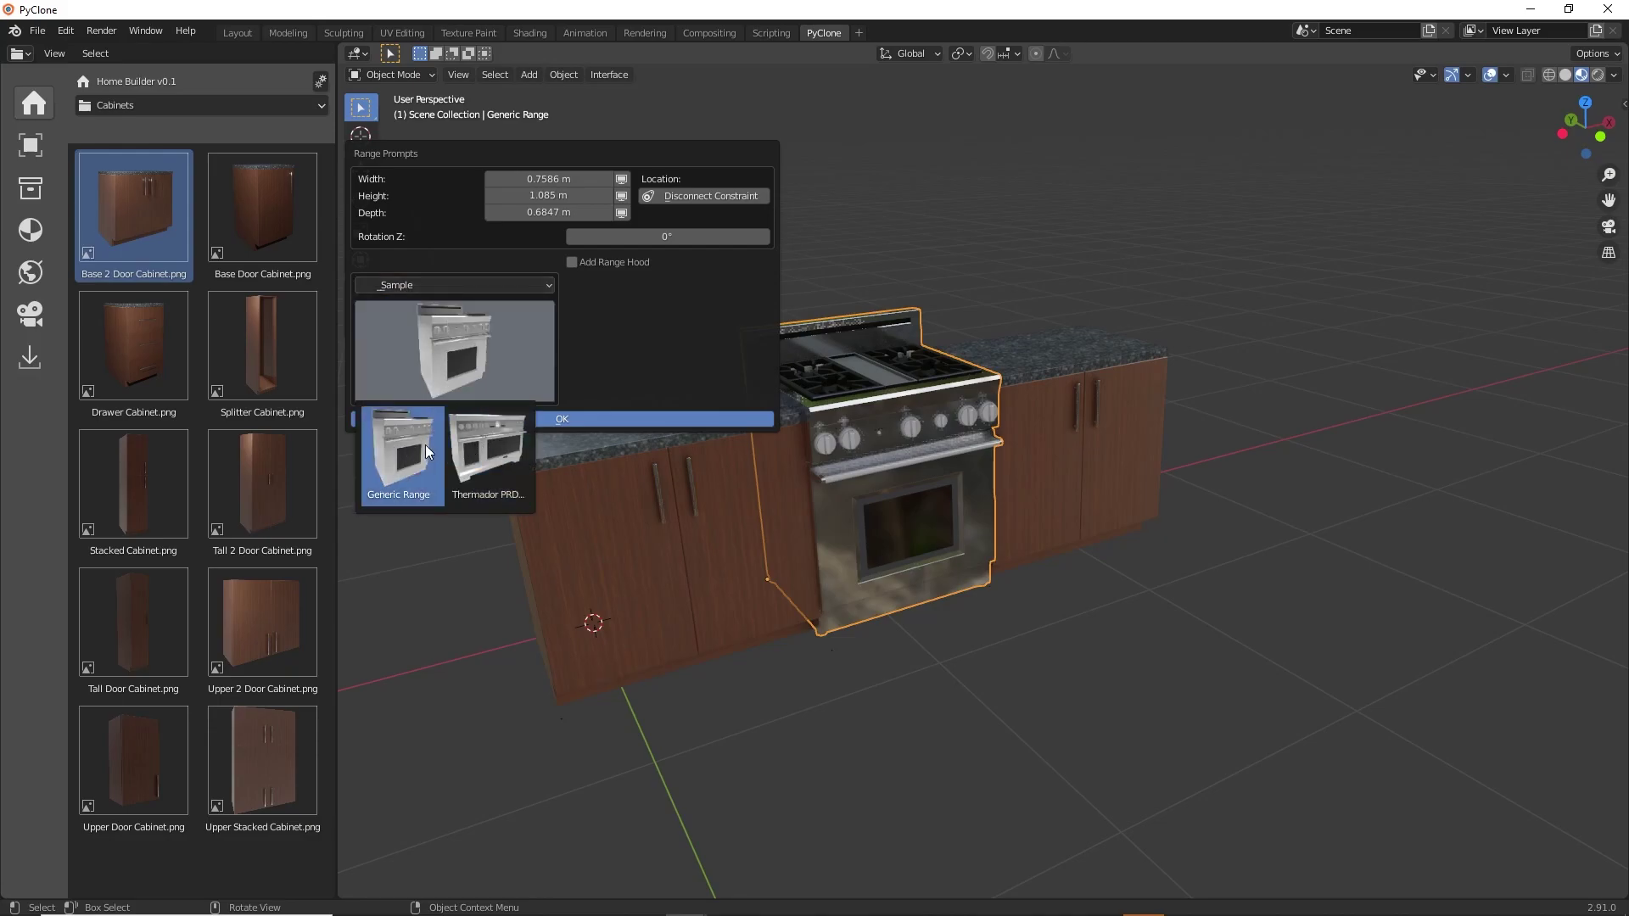
pyautogui.click(489, 440)
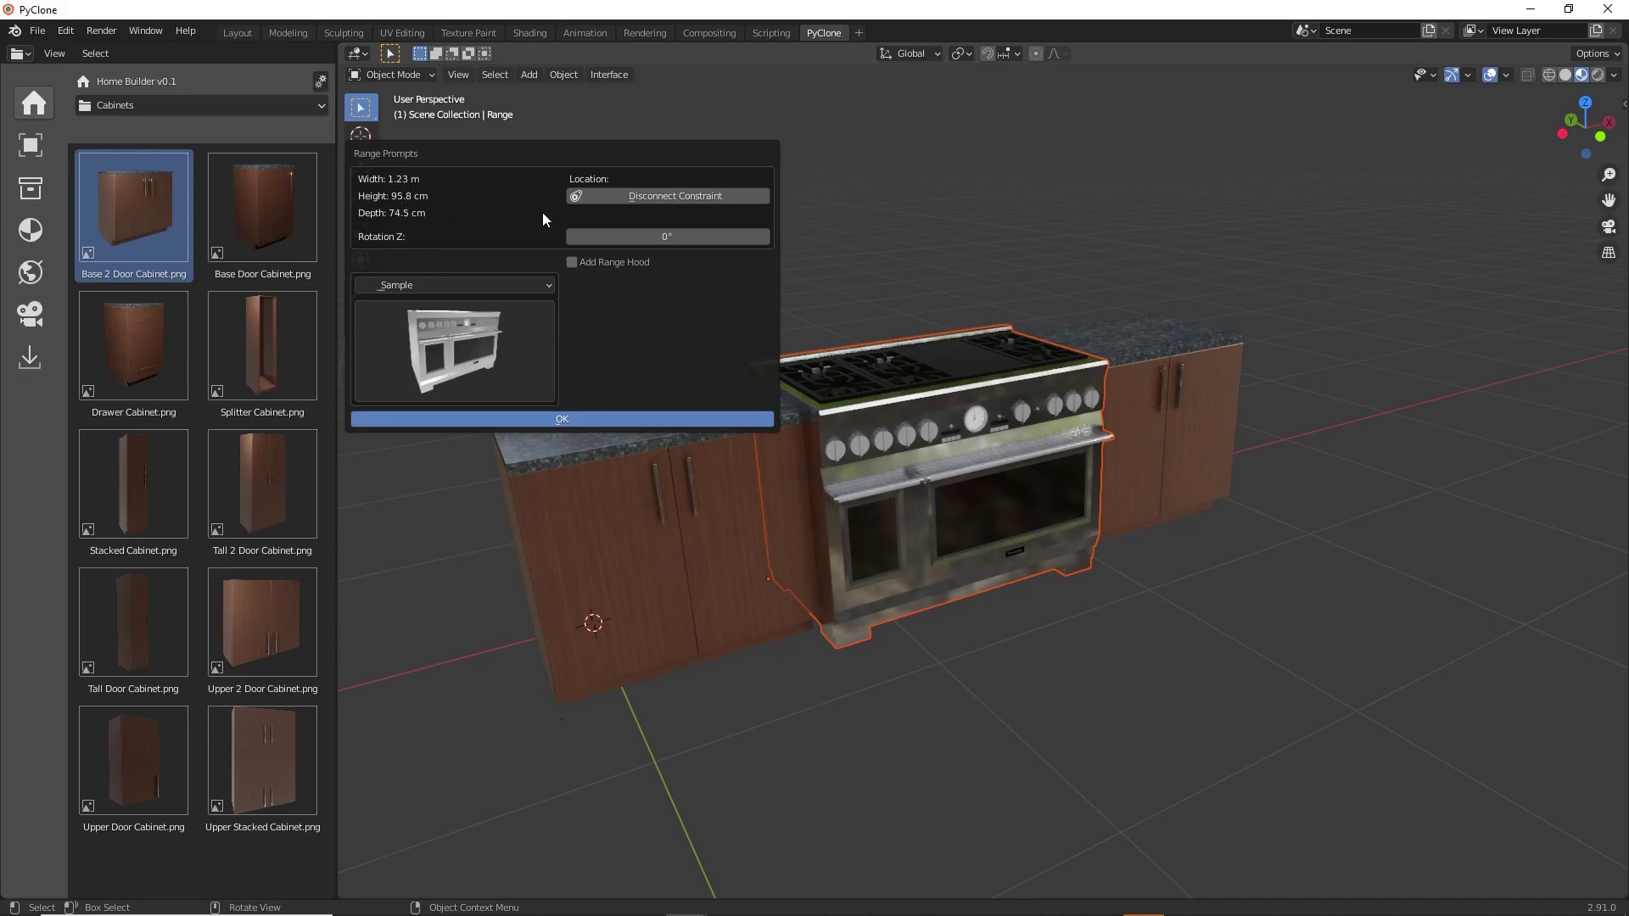
pyautogui.moveTo(950, 298); pyautogui.dragTo(894, 331, button='middle')
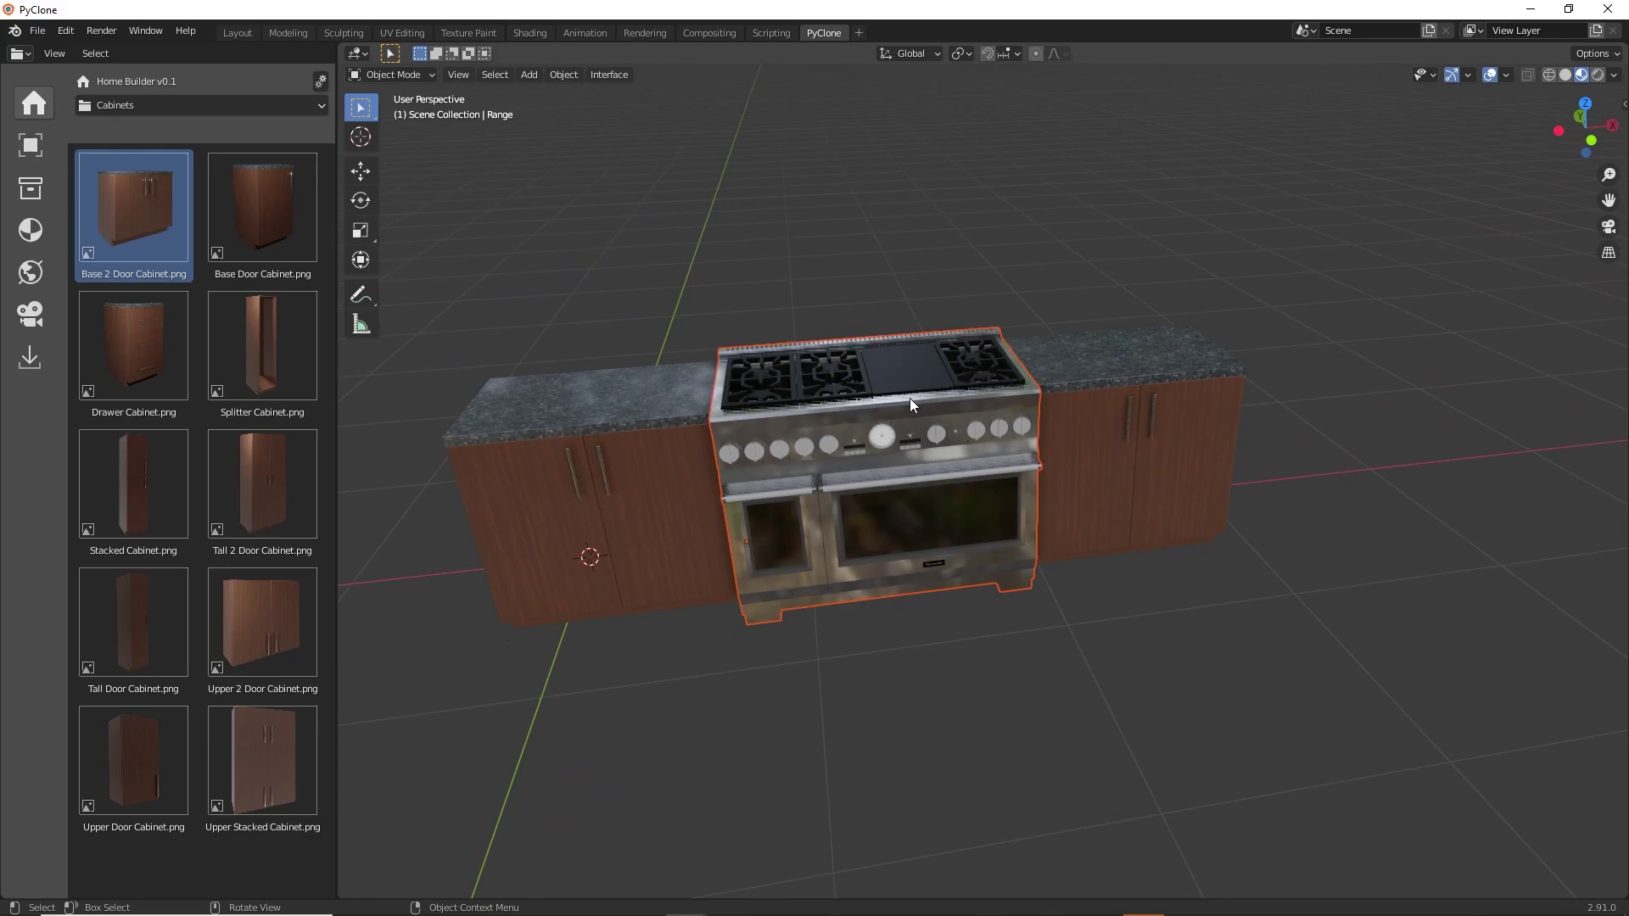
pyautogui.moveTo(774, 429); pyautogui.dragTo(813, 431, button='middle')
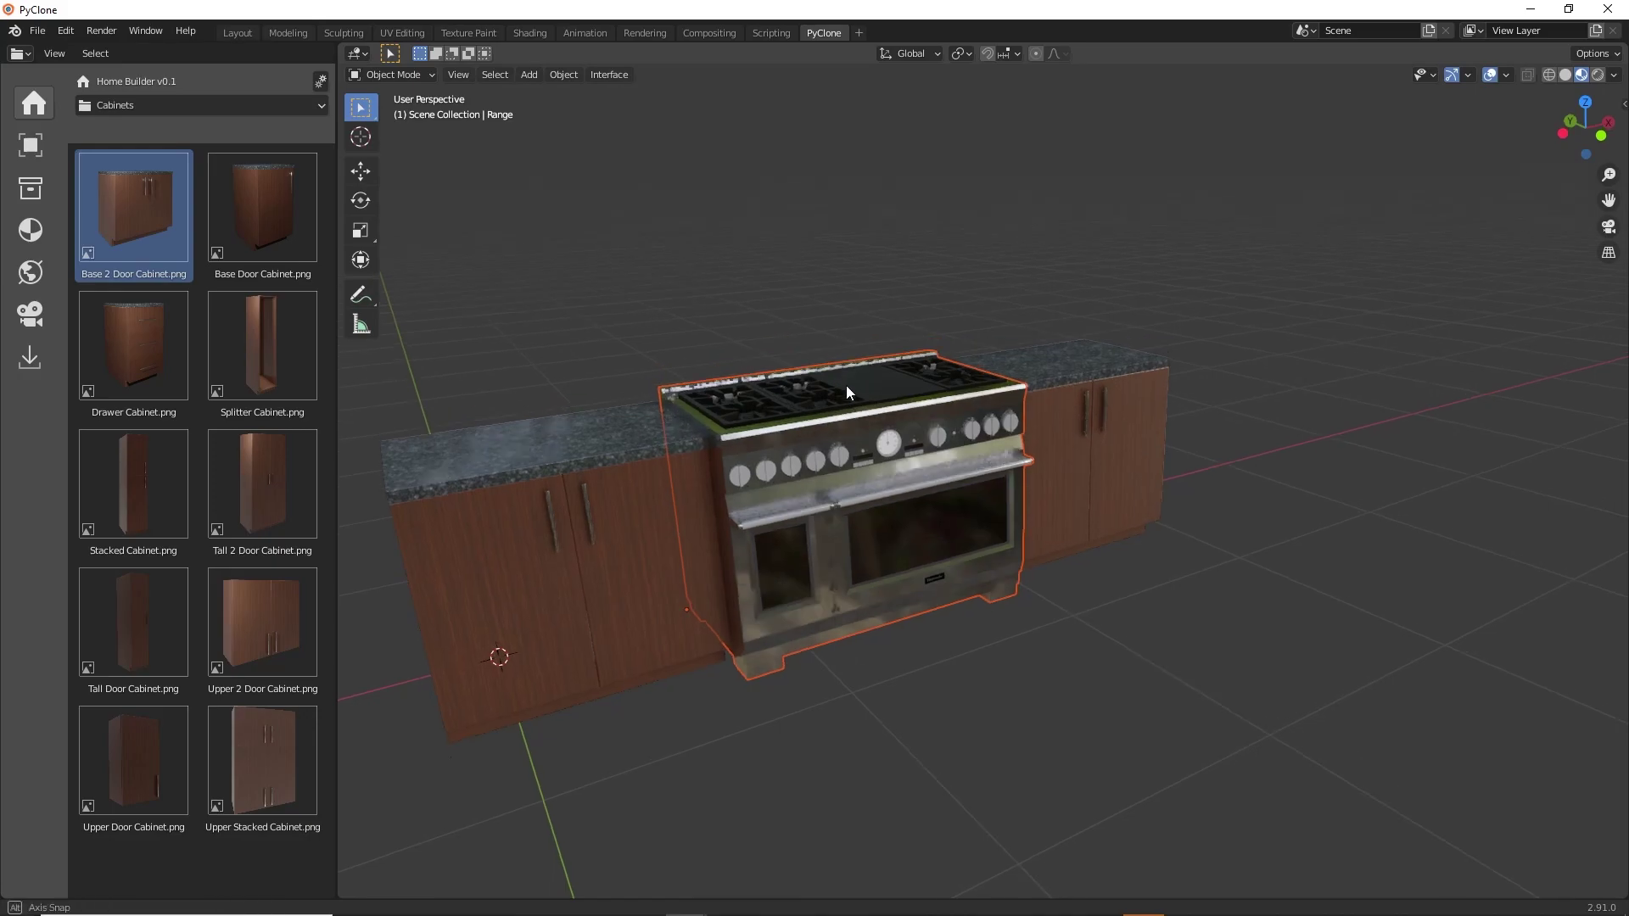
pyautogui.moveTo(850, 384); pyautogui.dragTo(728, 409, button='middle')
pyautogui.moveTo(830, 439); pyautogui.dragTo(983, 673, button='middle')
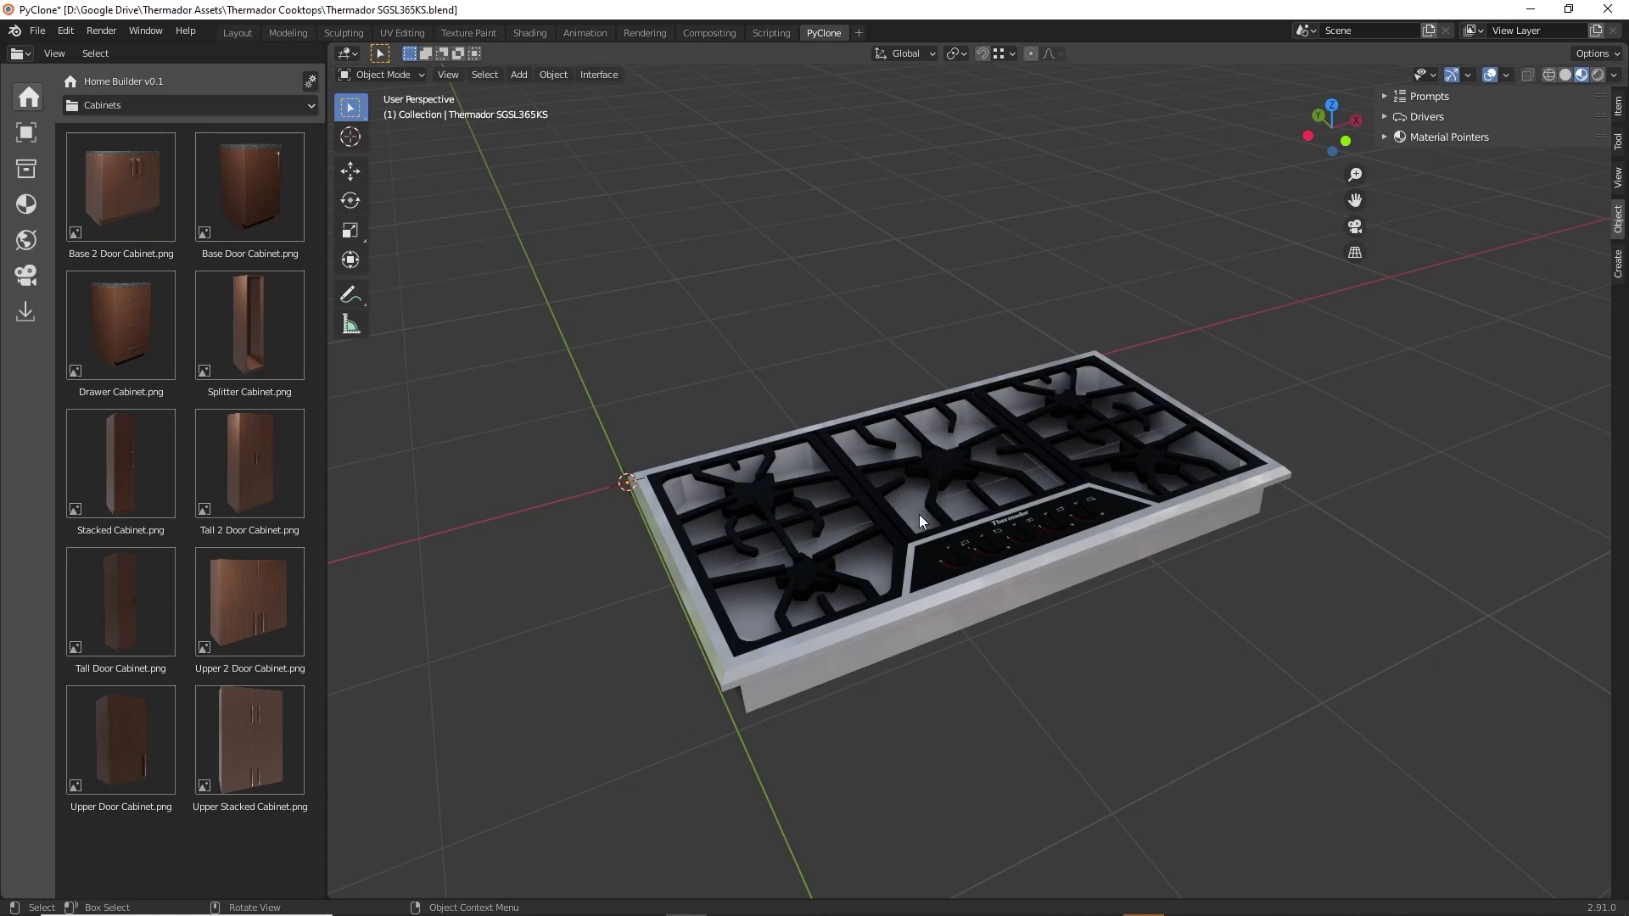
# Copy the Thermador SGSL365KS cooktop mesh from its file and switch to the empty PyClone window.
pyautogui.click(874, 488)
pyautogui.rightClick(857, 470)
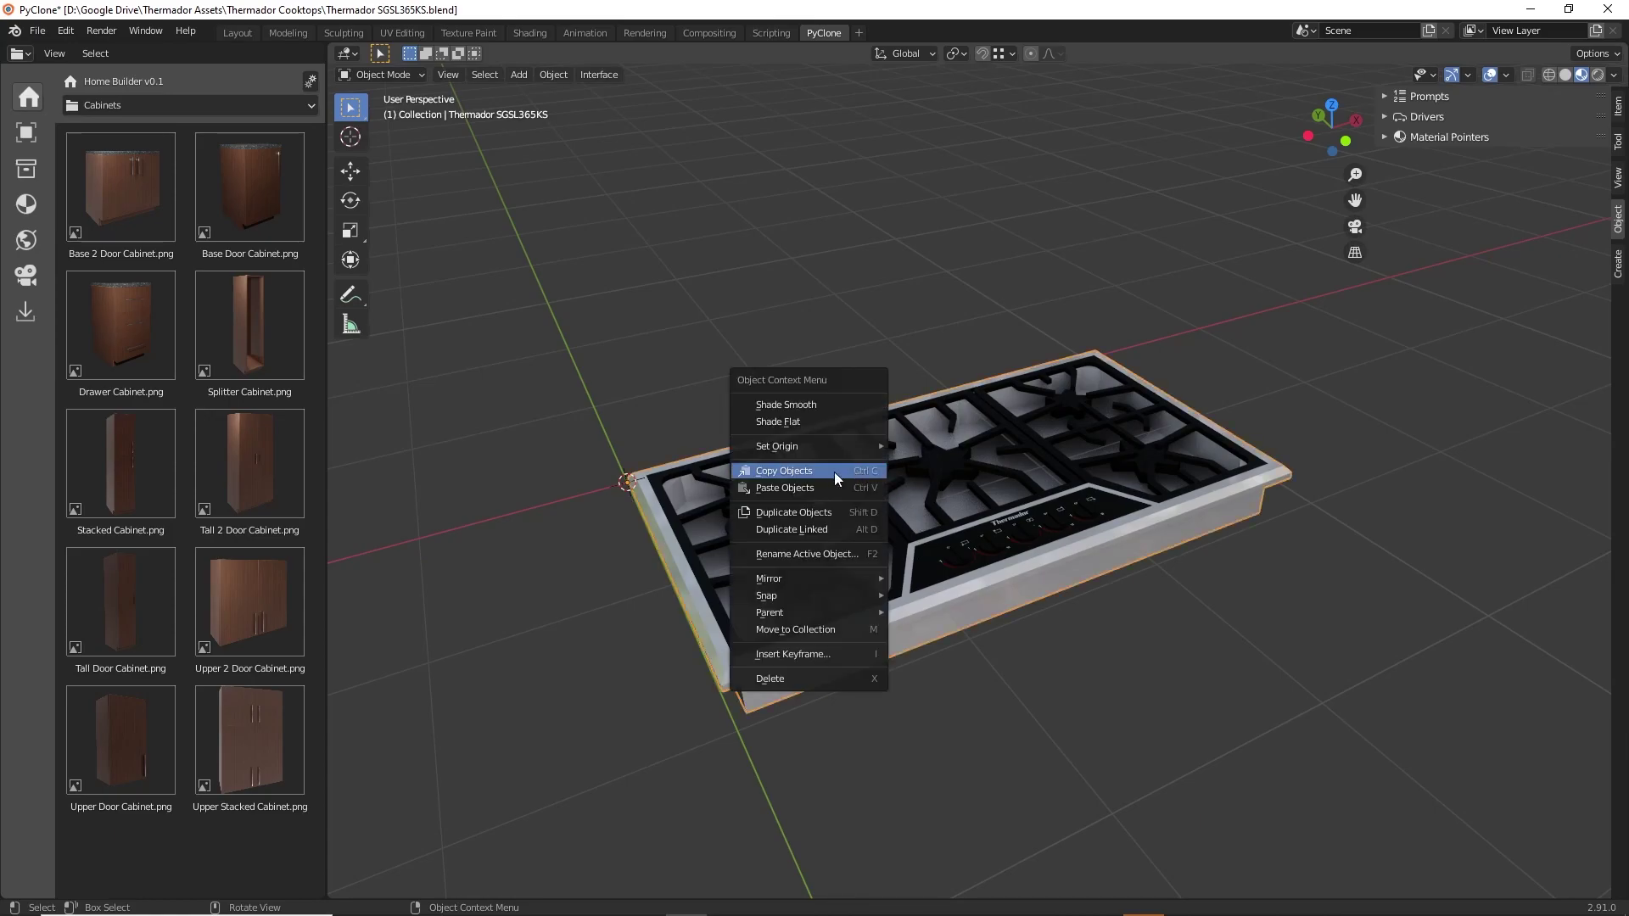
pyautogui.click(821, 472)
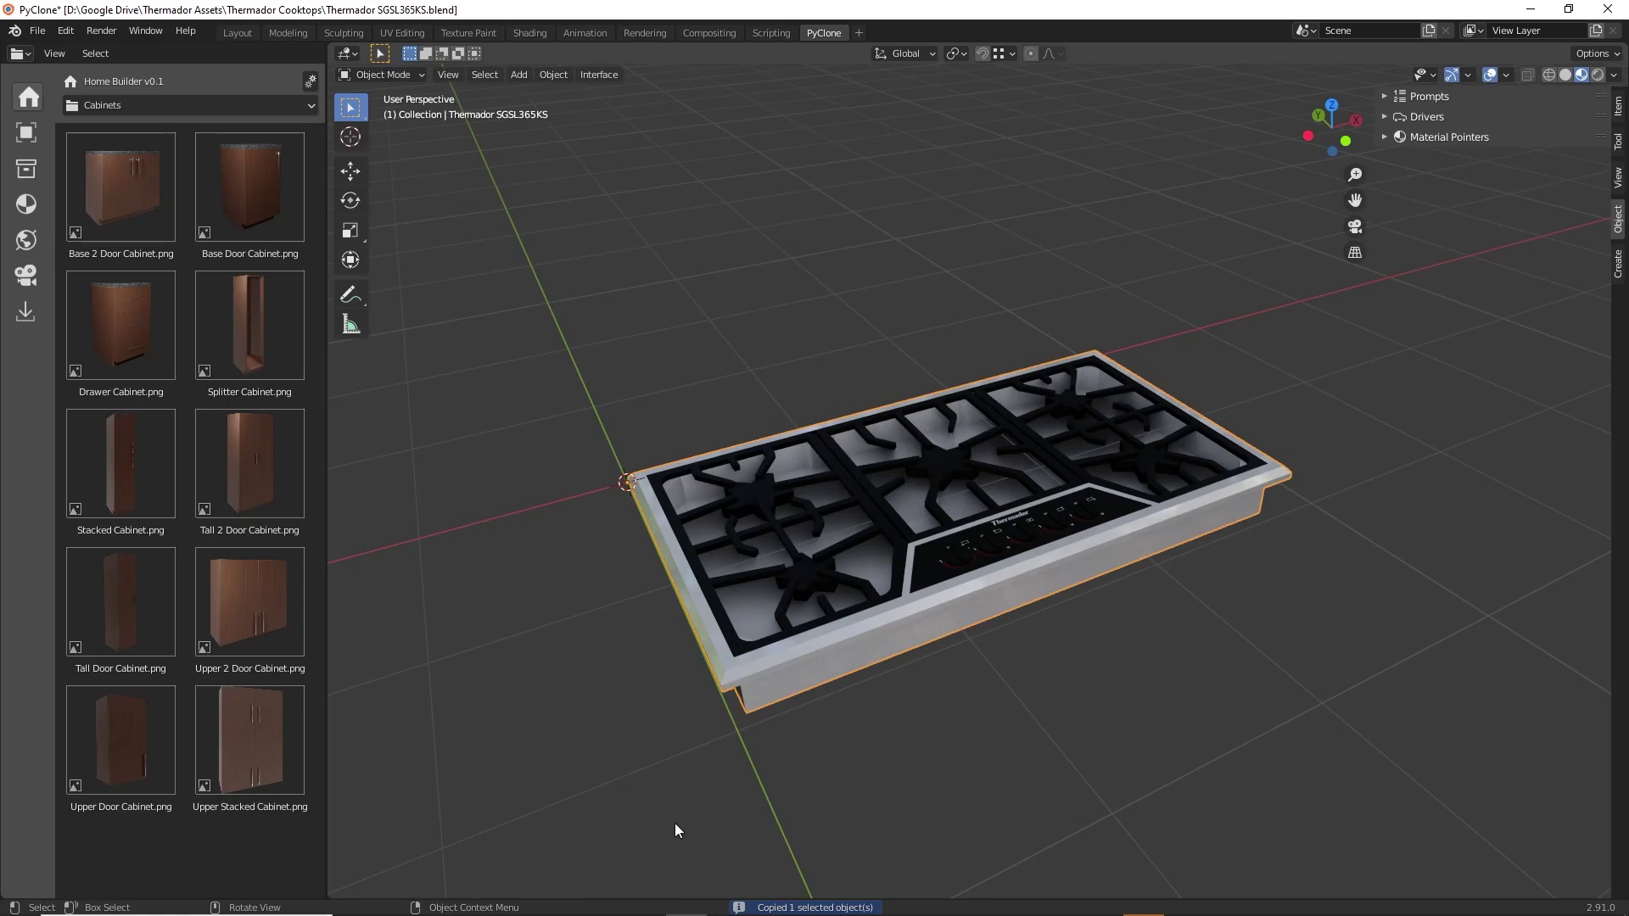
pyautogui.rightClick(684, 899)
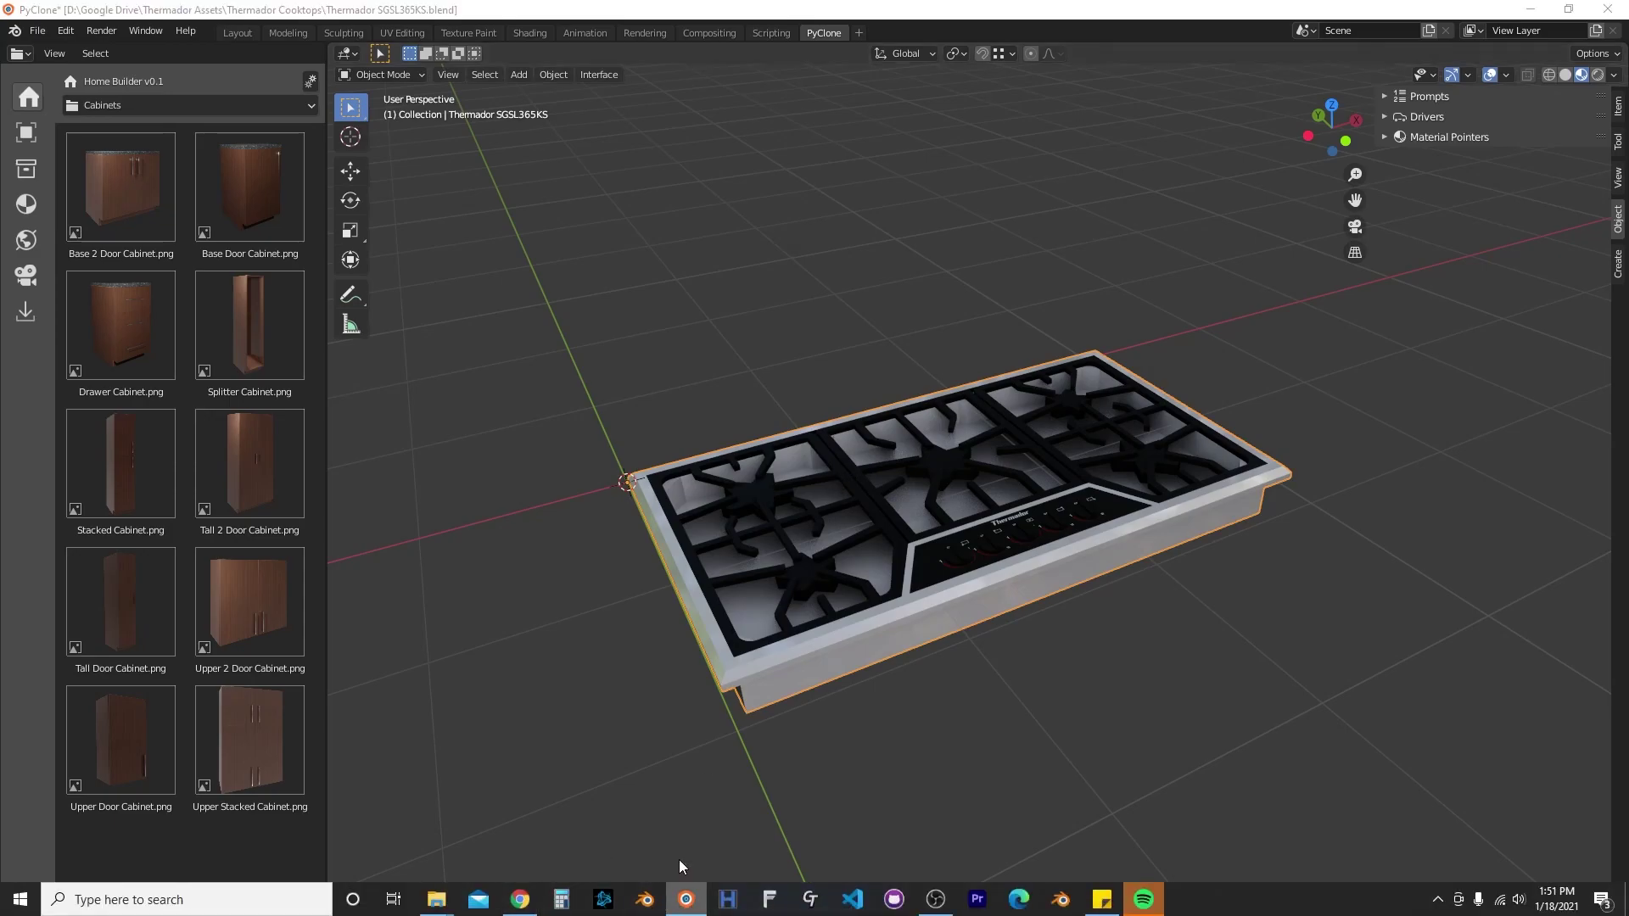
pyautogui.click(689, 803)
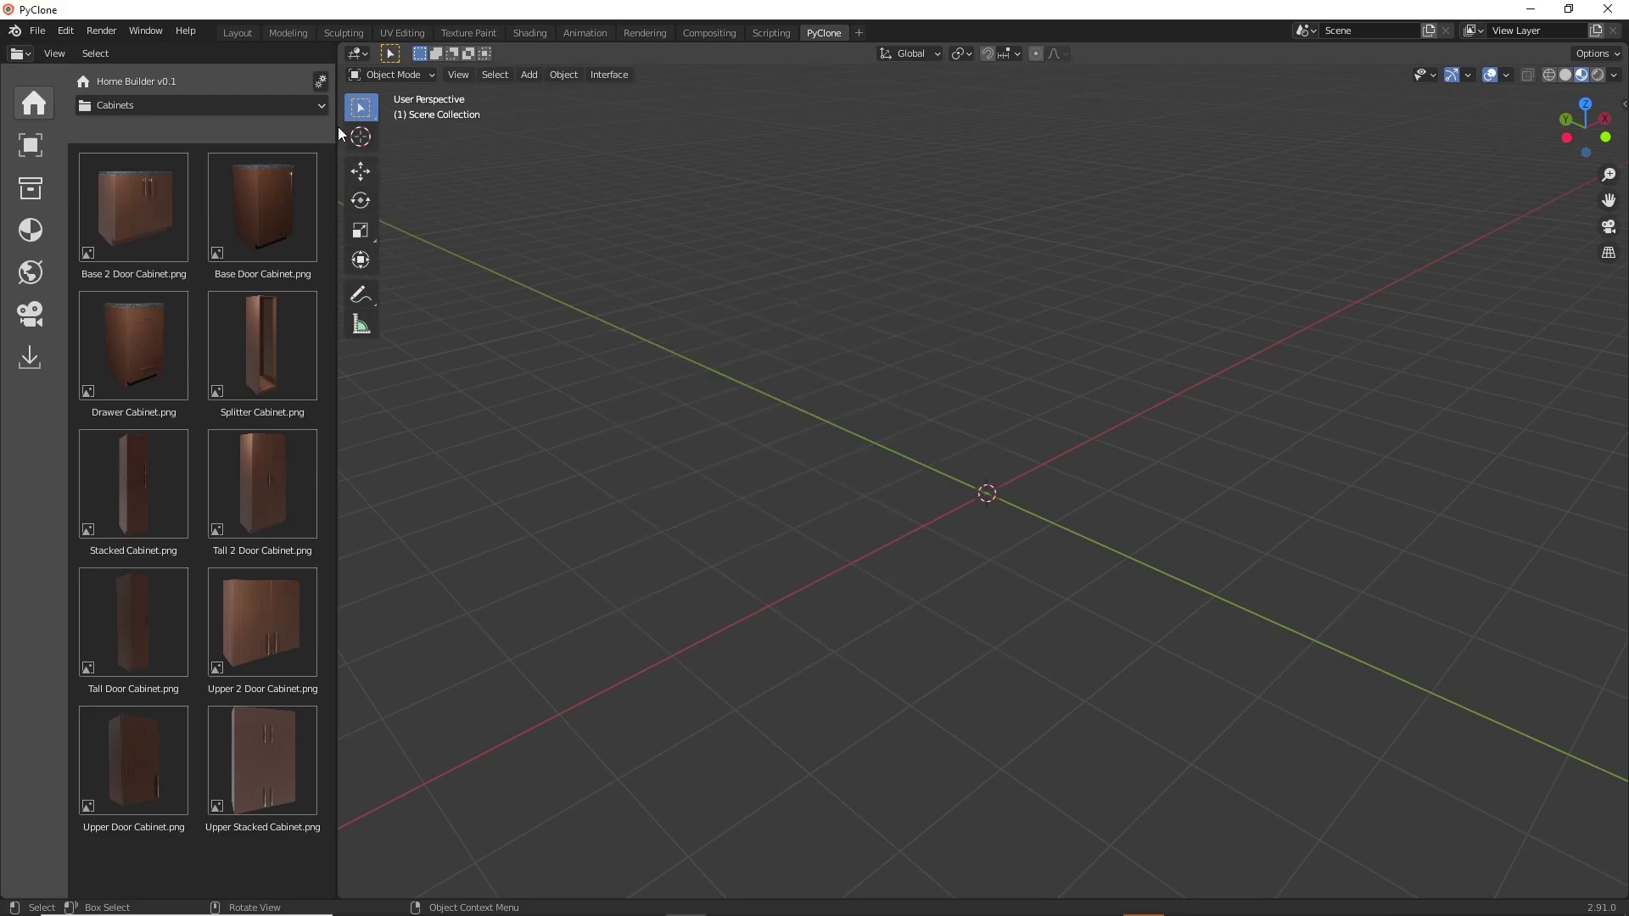
# Create a new asset in the Cooktops category of the library's asset settings.
pyautogui.click(321, 80)
pyautogui.click(550, 119)
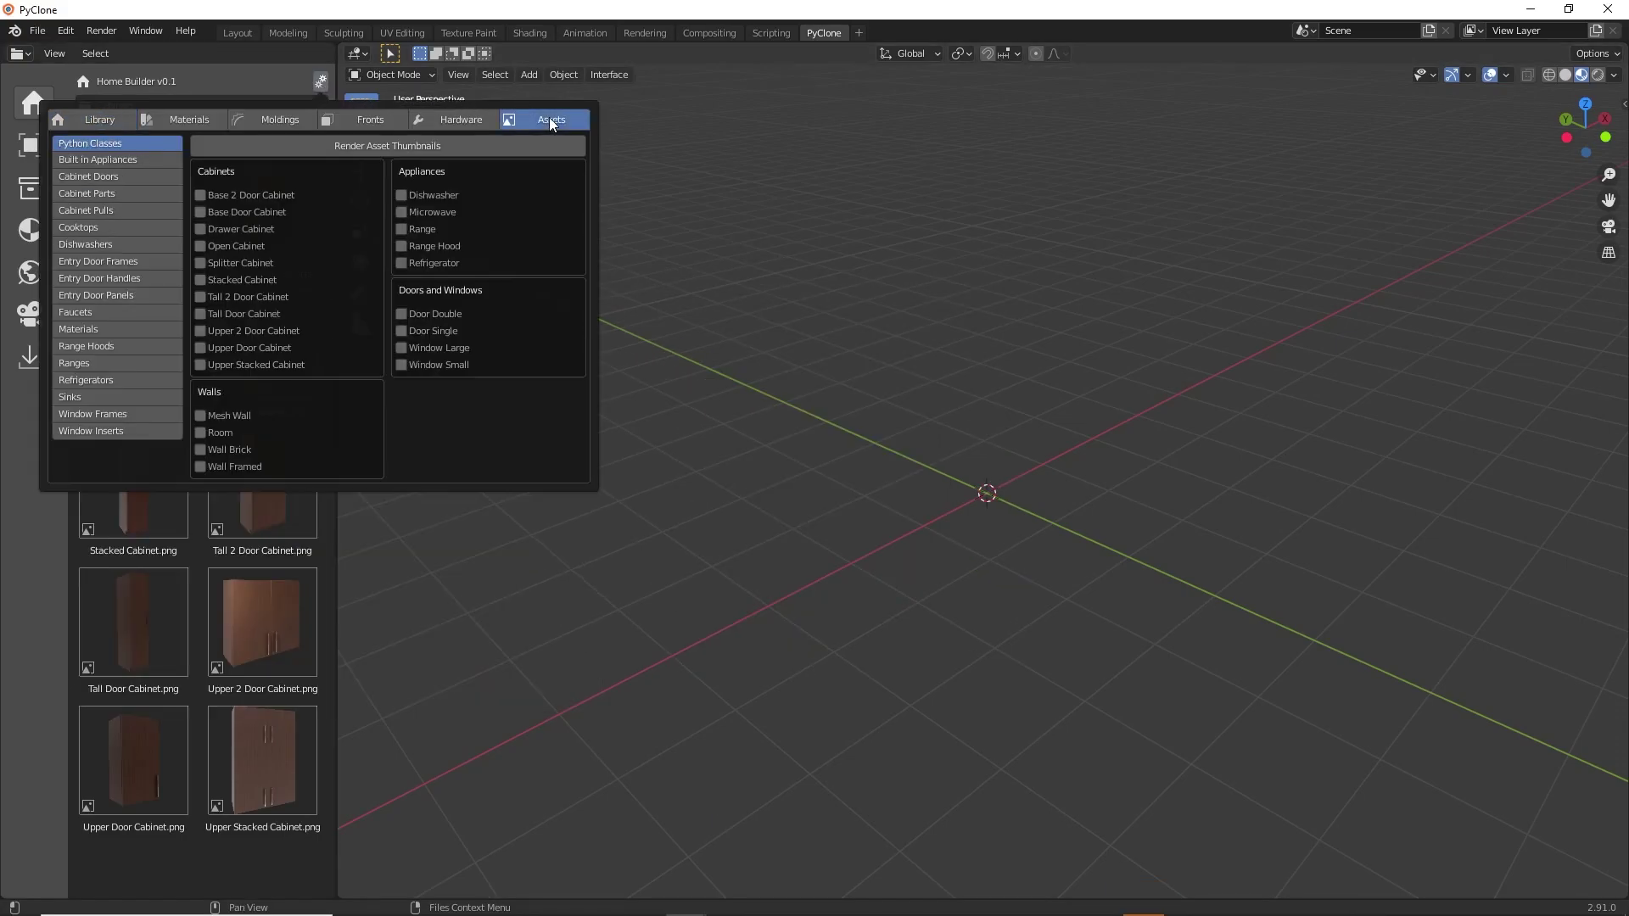
pyautogui.click(99, 226)
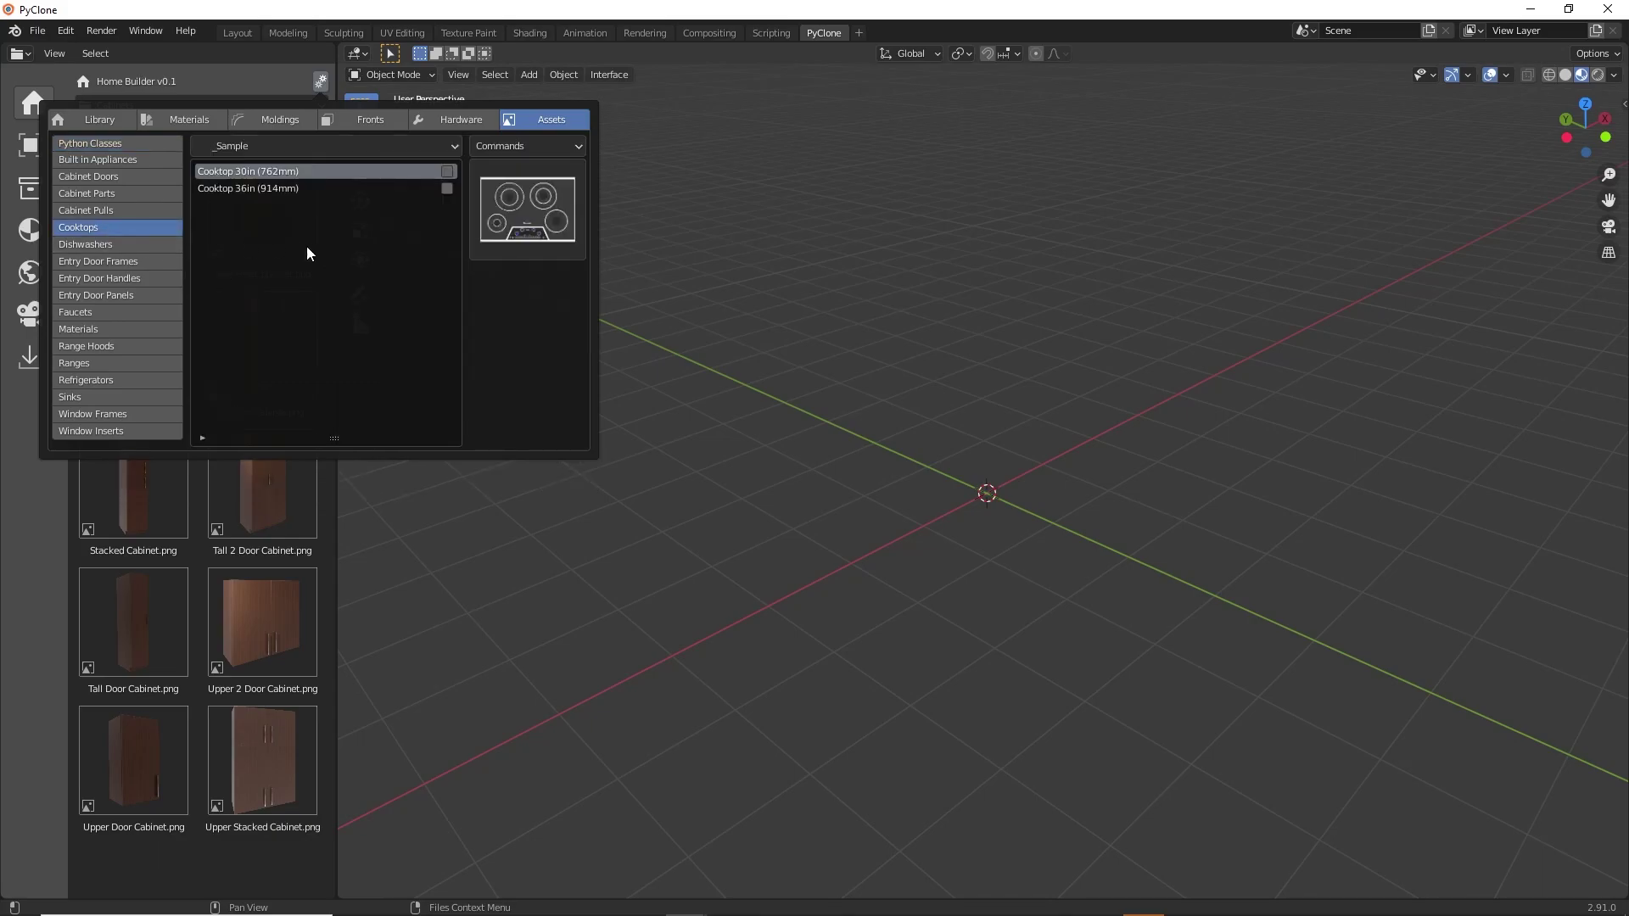
pyautogui.click(526, 146)
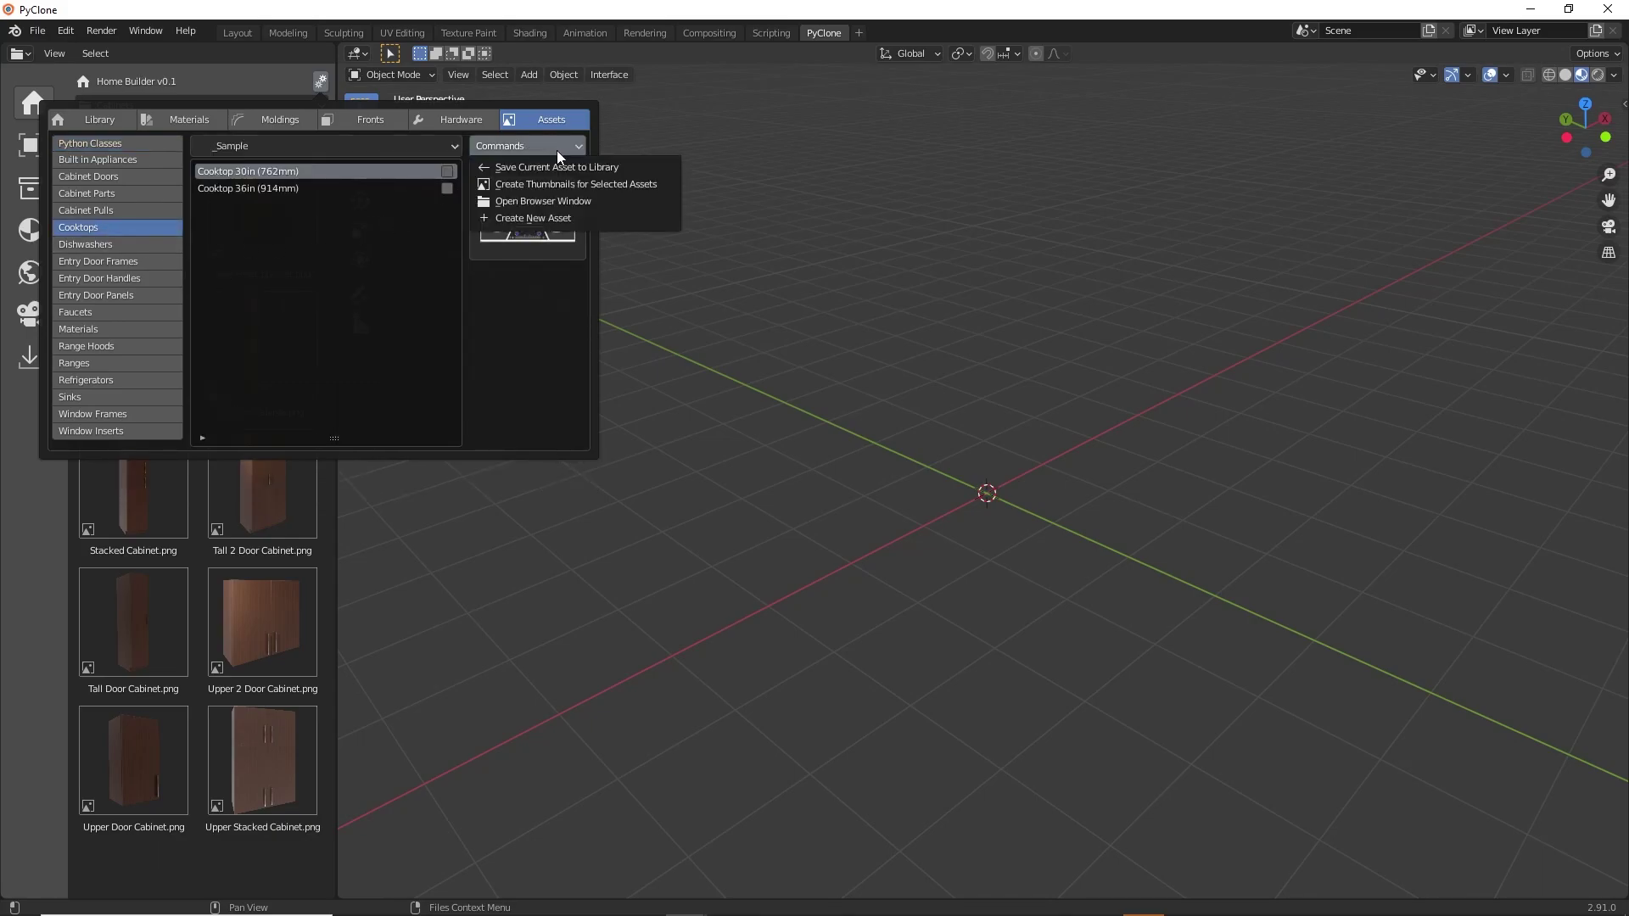
pyautogui.click(569, 214)
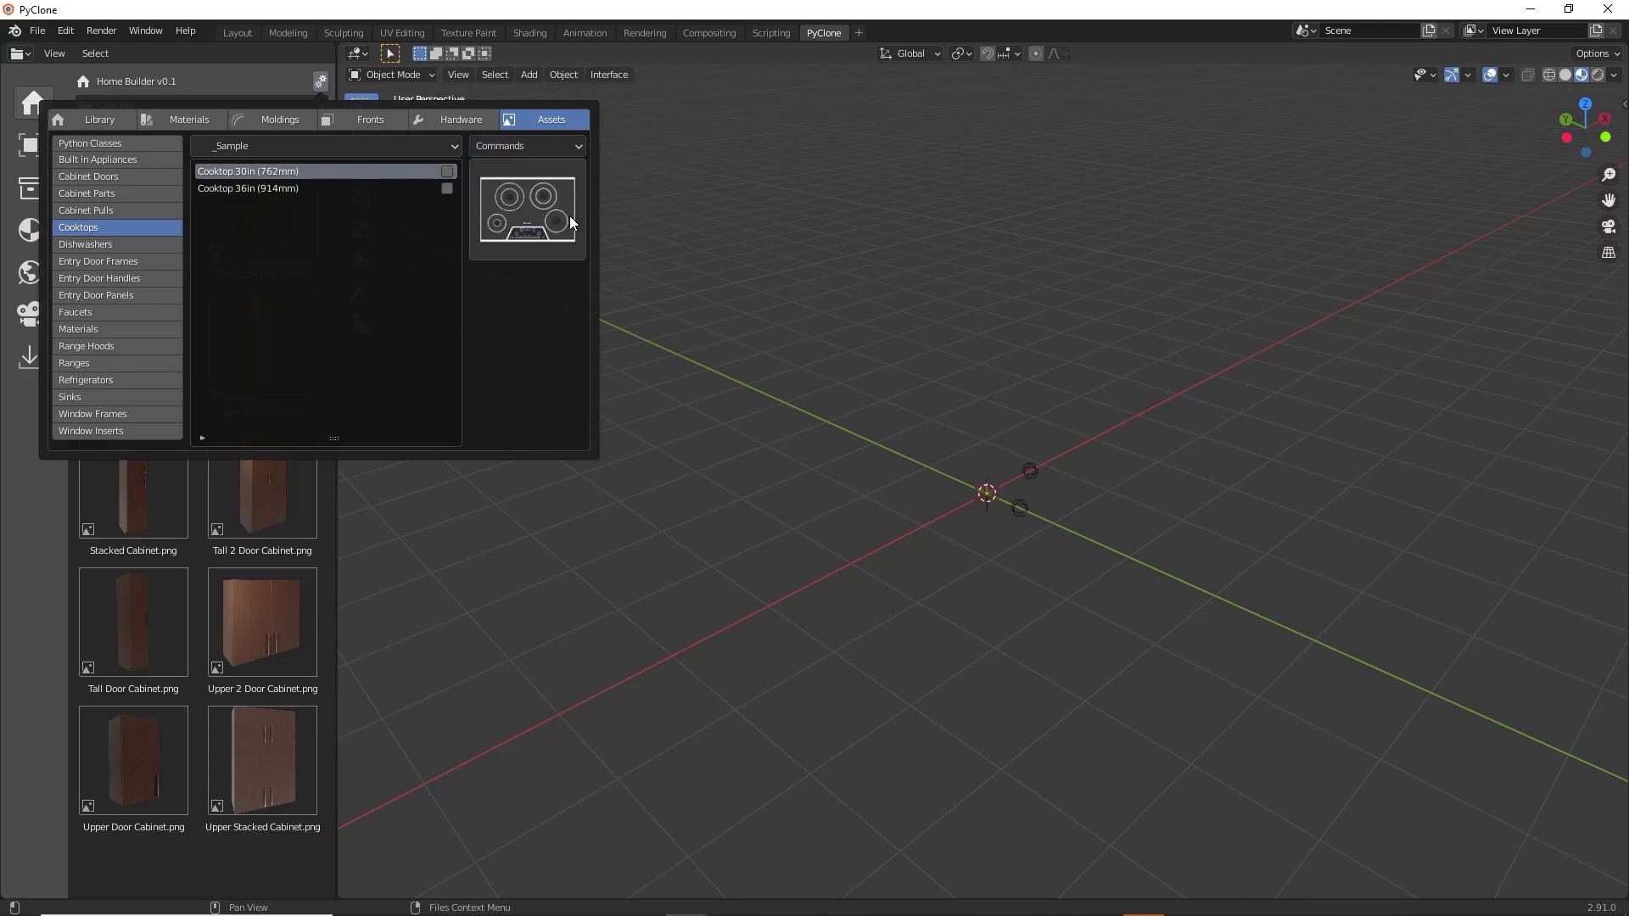
pyautogui.moveTo(1052, 465); pyautogui.dragTo(968, 493, button='middle')
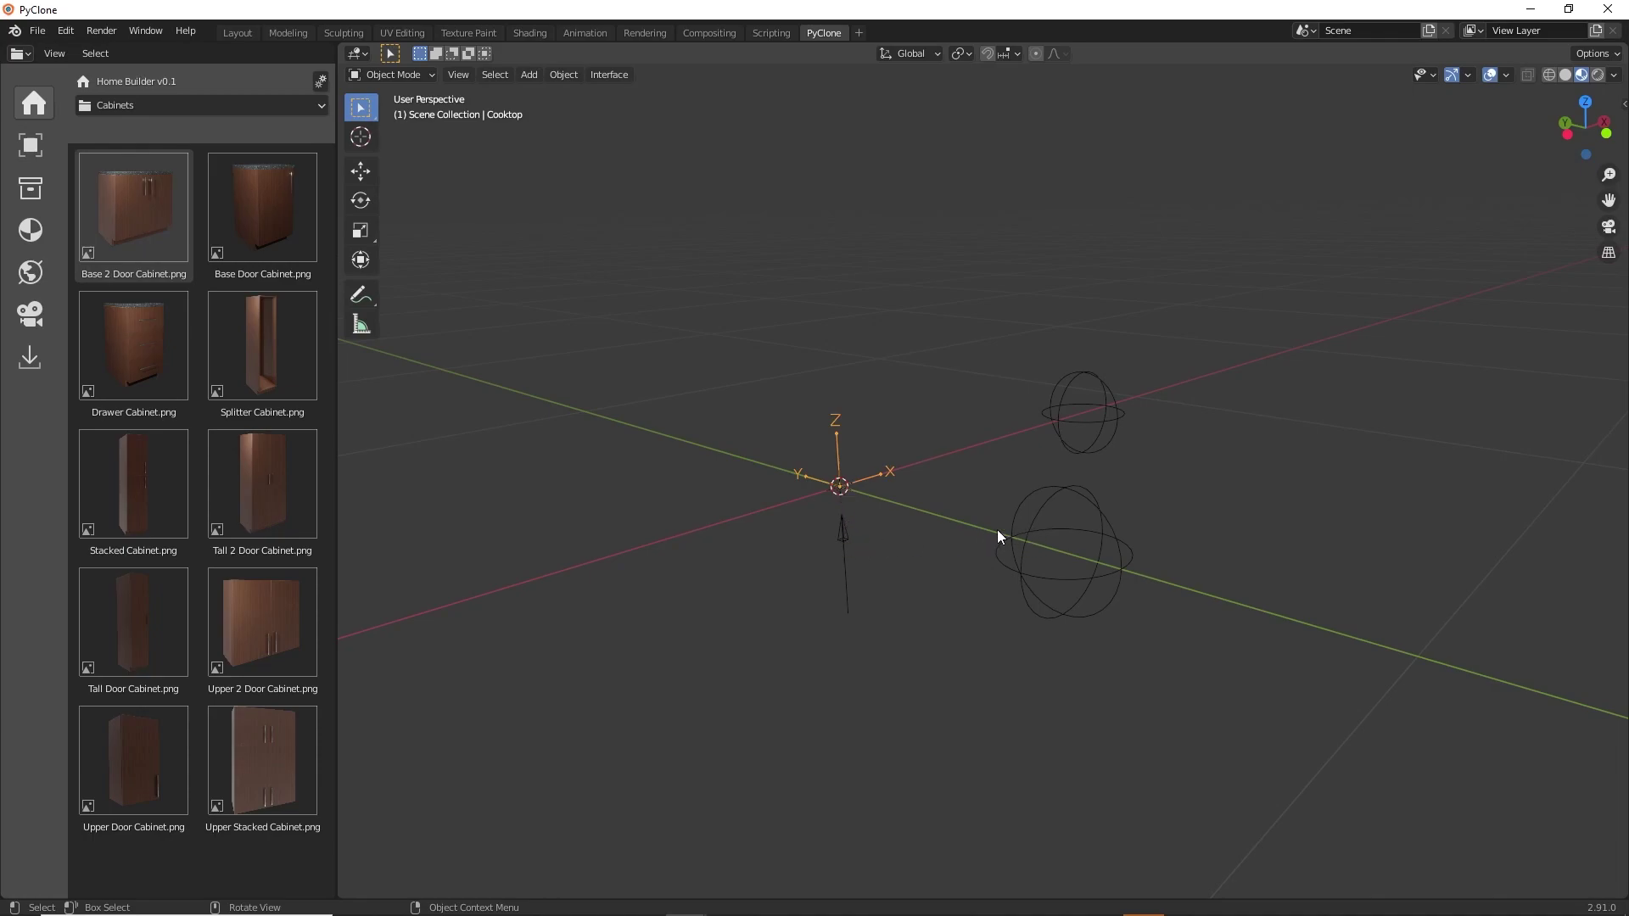
# Show the new cooktop's assembly properties at a wider size and paste the copied cooktop mesh into the scene.
pyautogui.press('n')
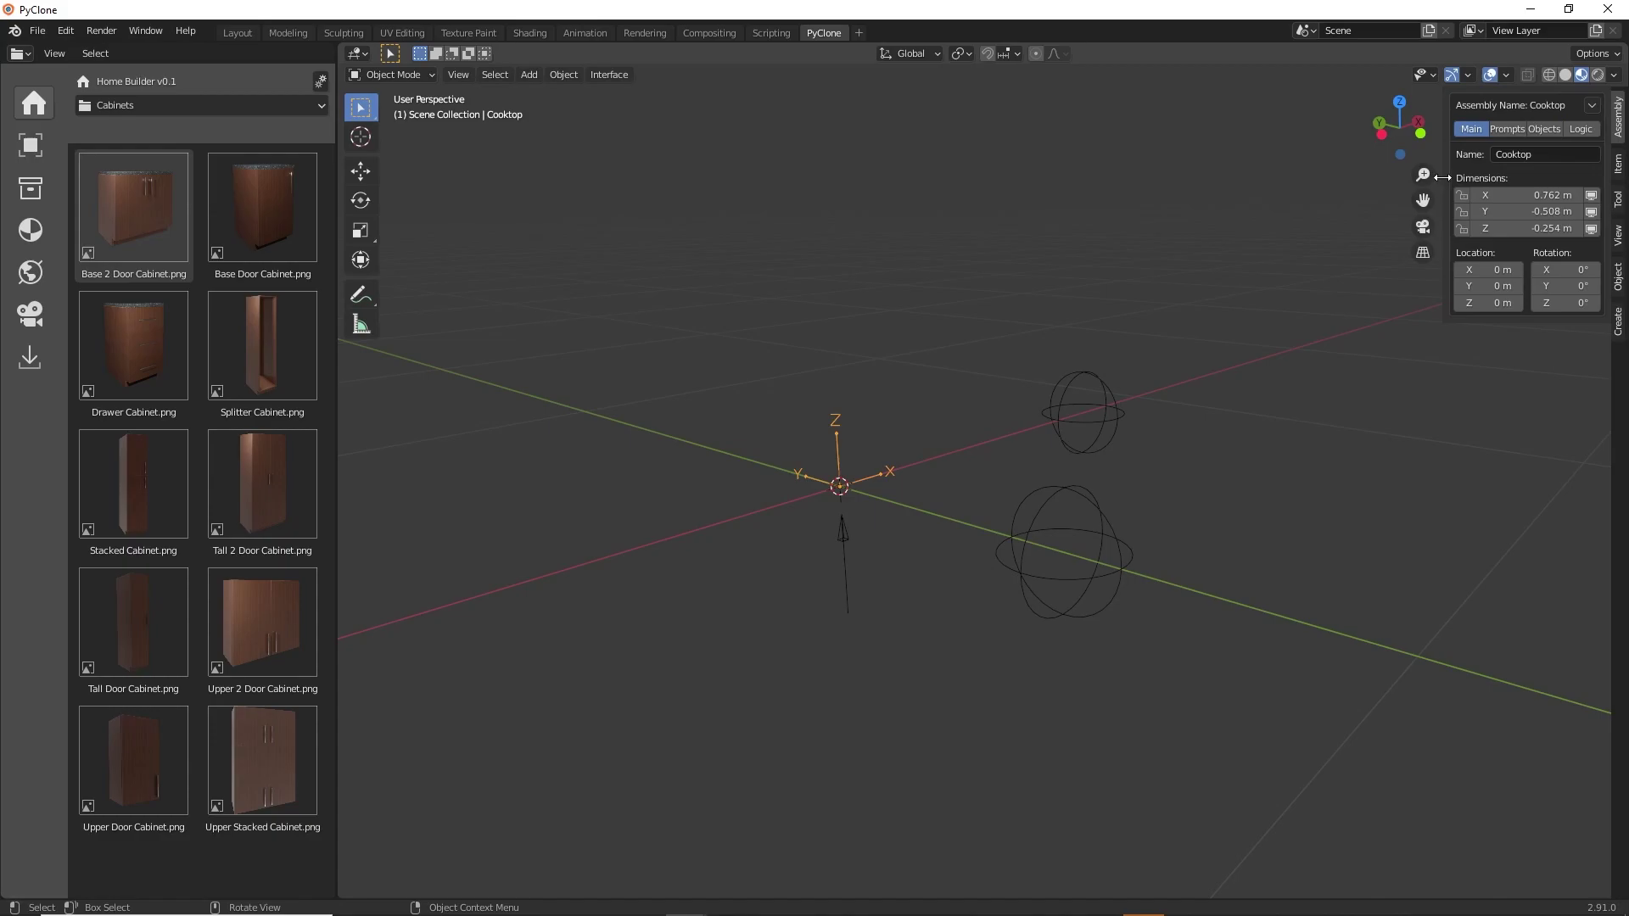
pyautogui.moveTo(1443, 176); pyautogui.dragTo(1322, 178)
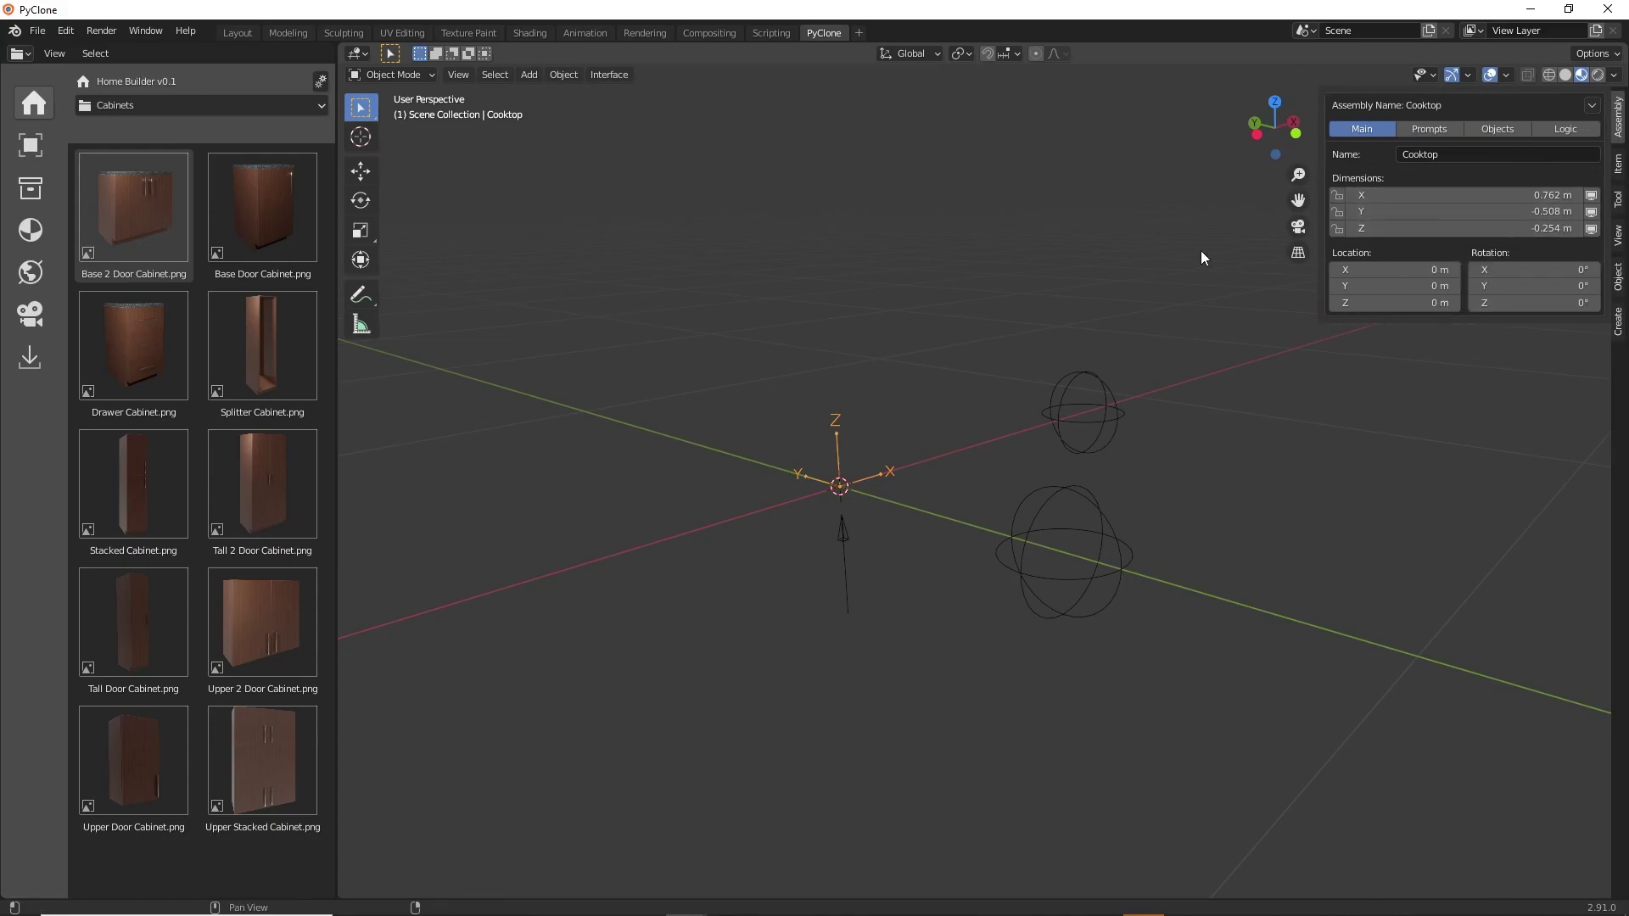
pyautogui.rightClick(928, 274)
pyautogui.click(899, 324)
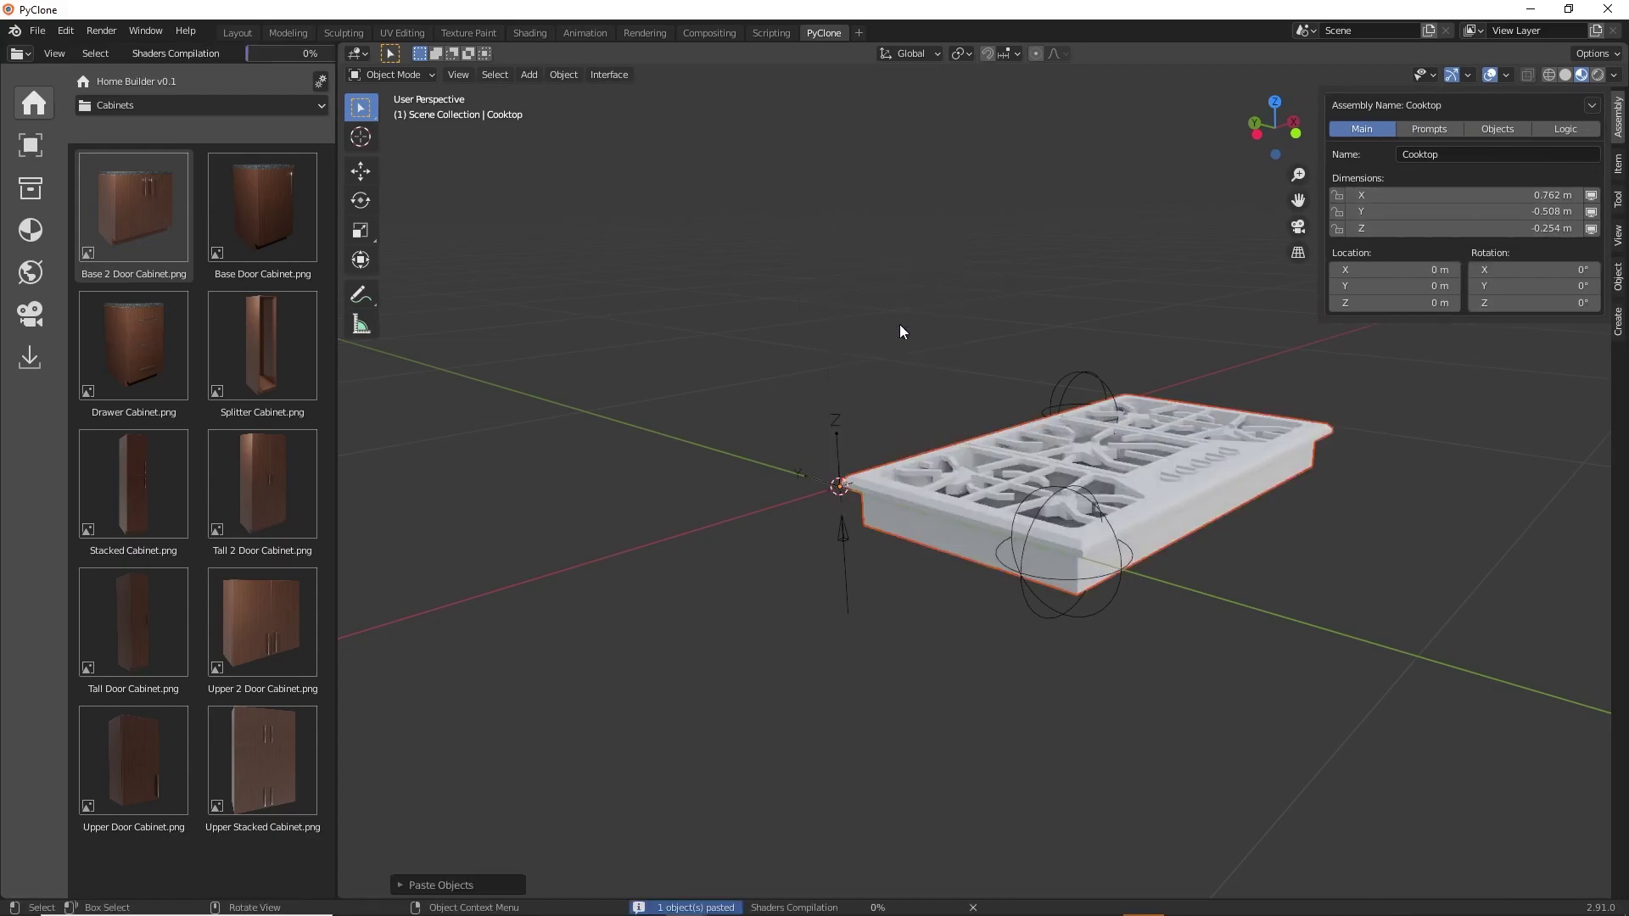
pyautogui.moveTo(957, 324); pyautogui.dragTo(985, 348, button='middle')
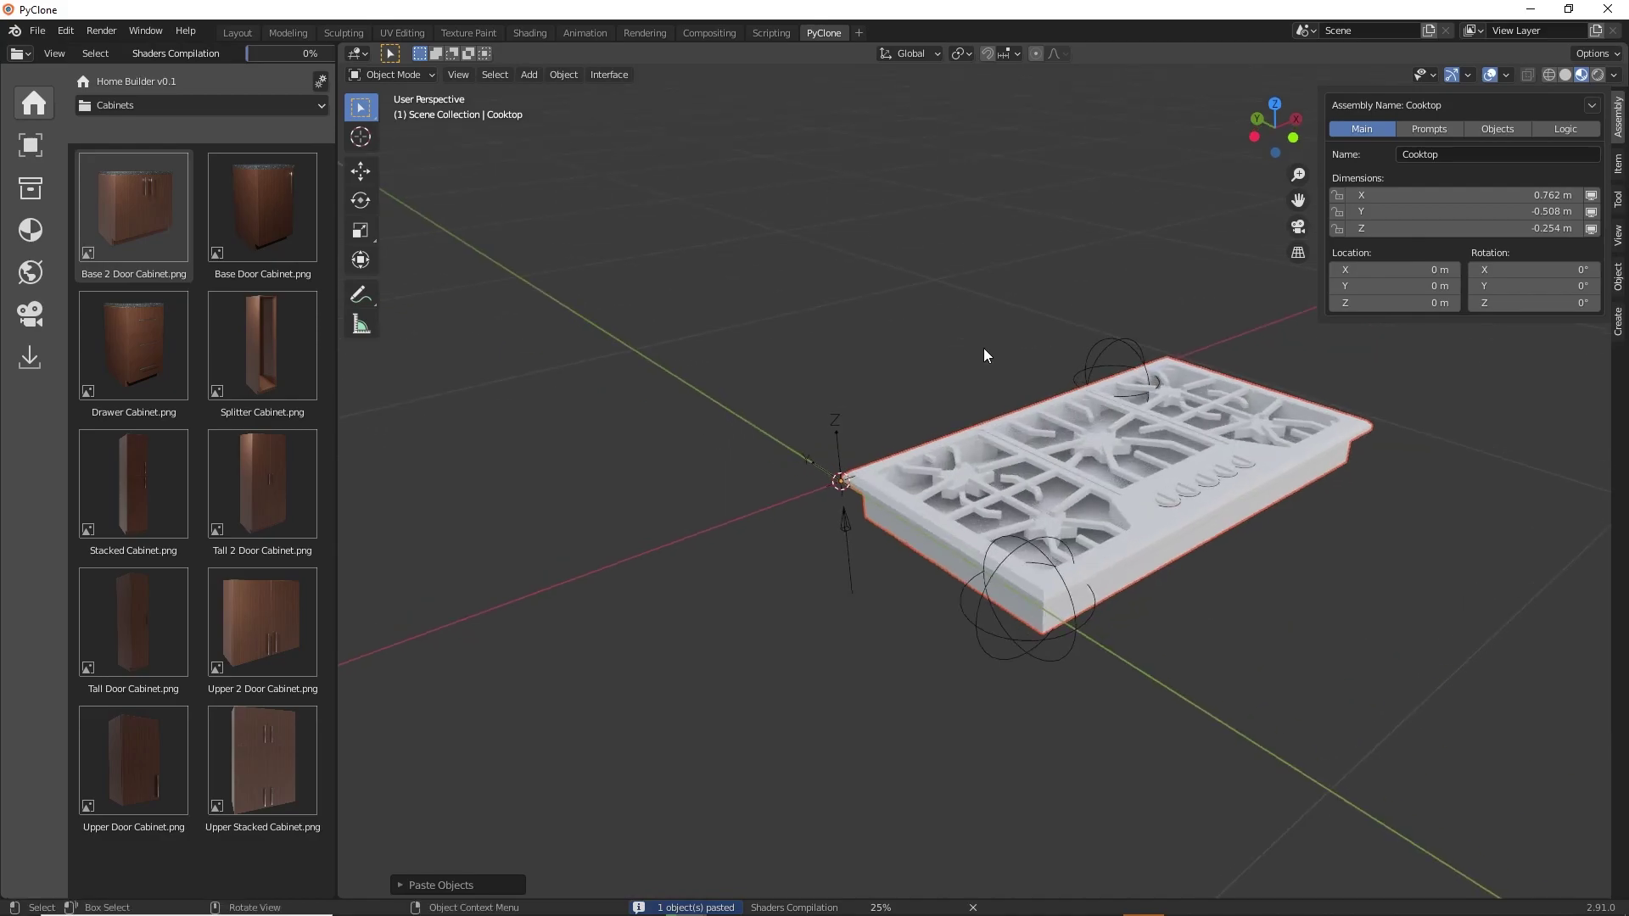
# Display the scene's object hierarchy, parent the Thermador SGSL365KS mesh to the Cooktop assembly and expand the assembly.
pyautogui.click(604, 74)
pyautogui.click(645, 110)
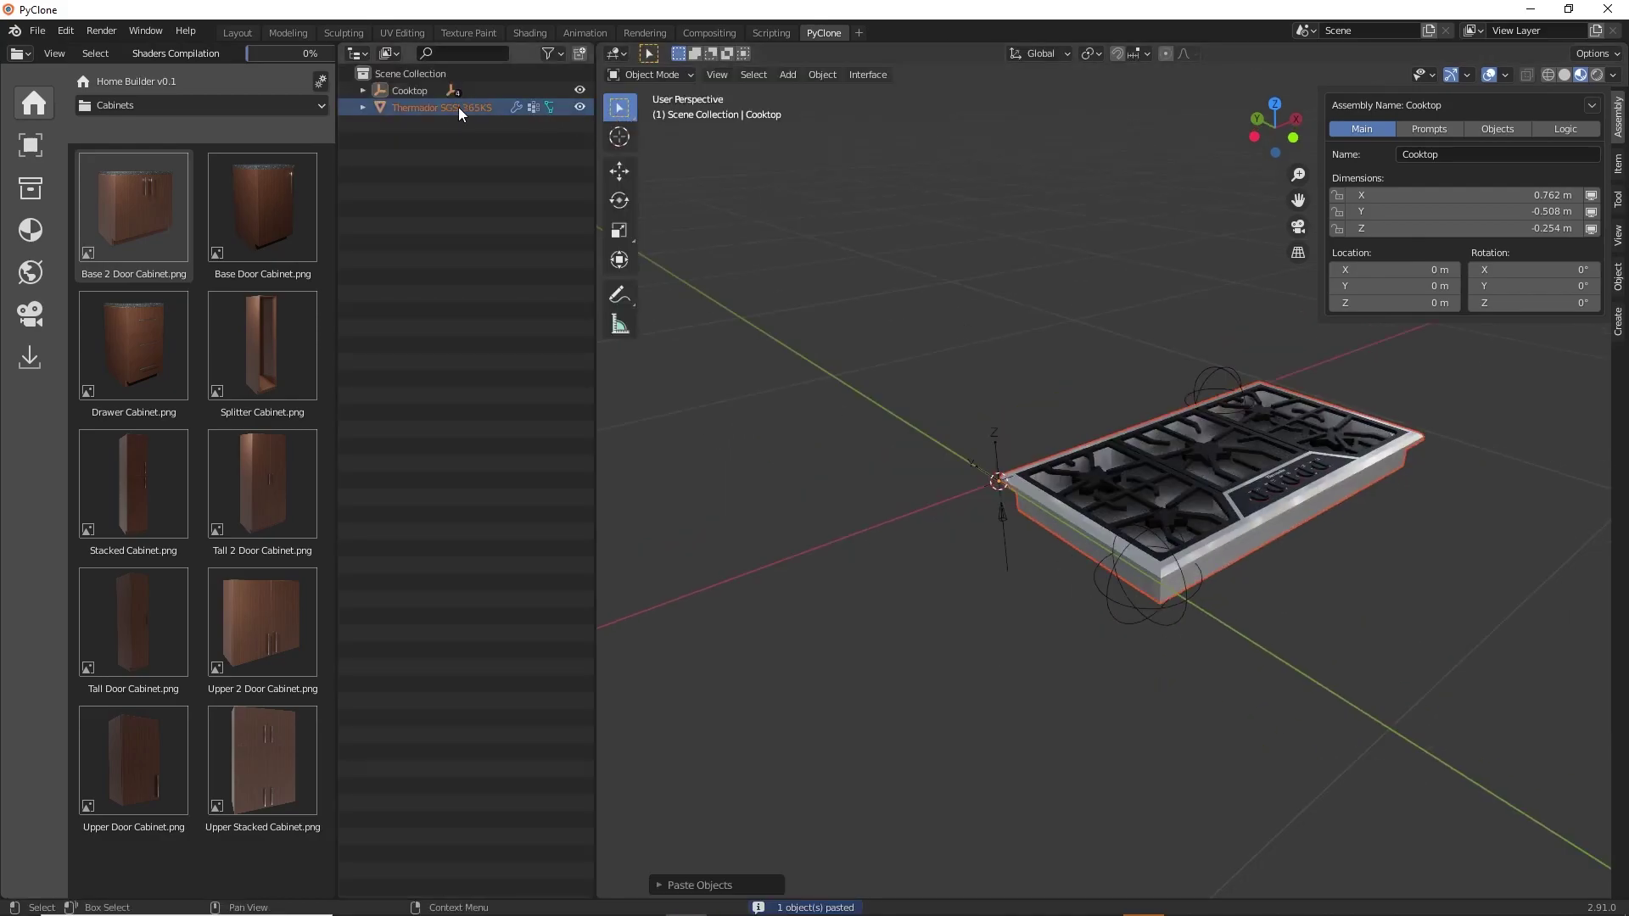
pyautogui.moveTo(394, 107); pyautogui.dragTo(400, 90)
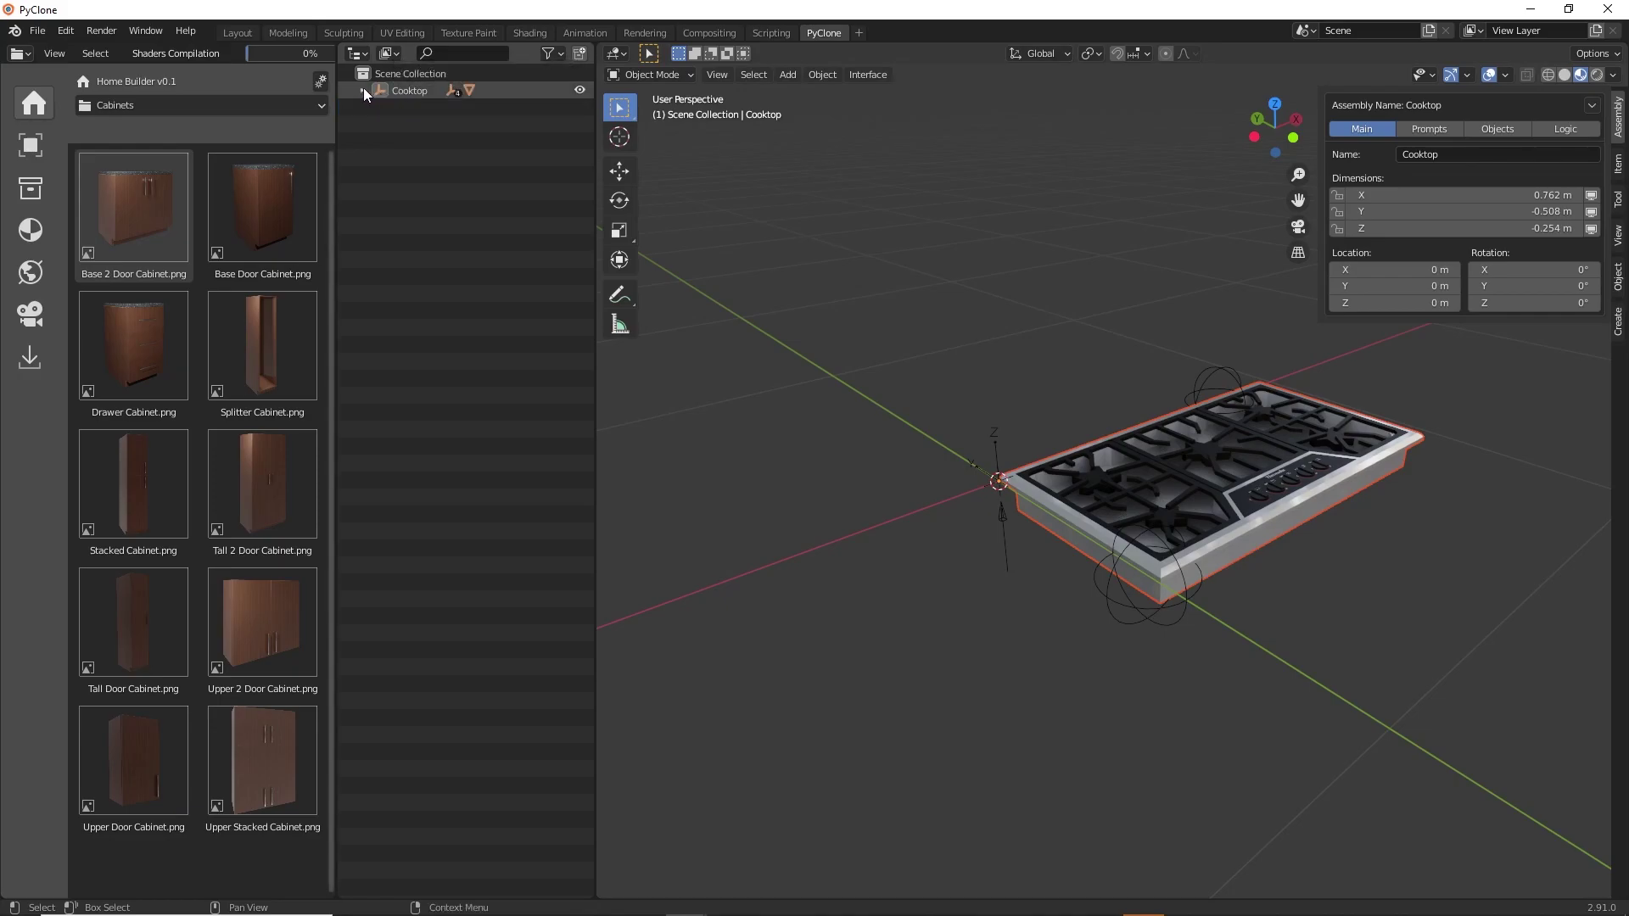
pyautogui.click(363, 90)
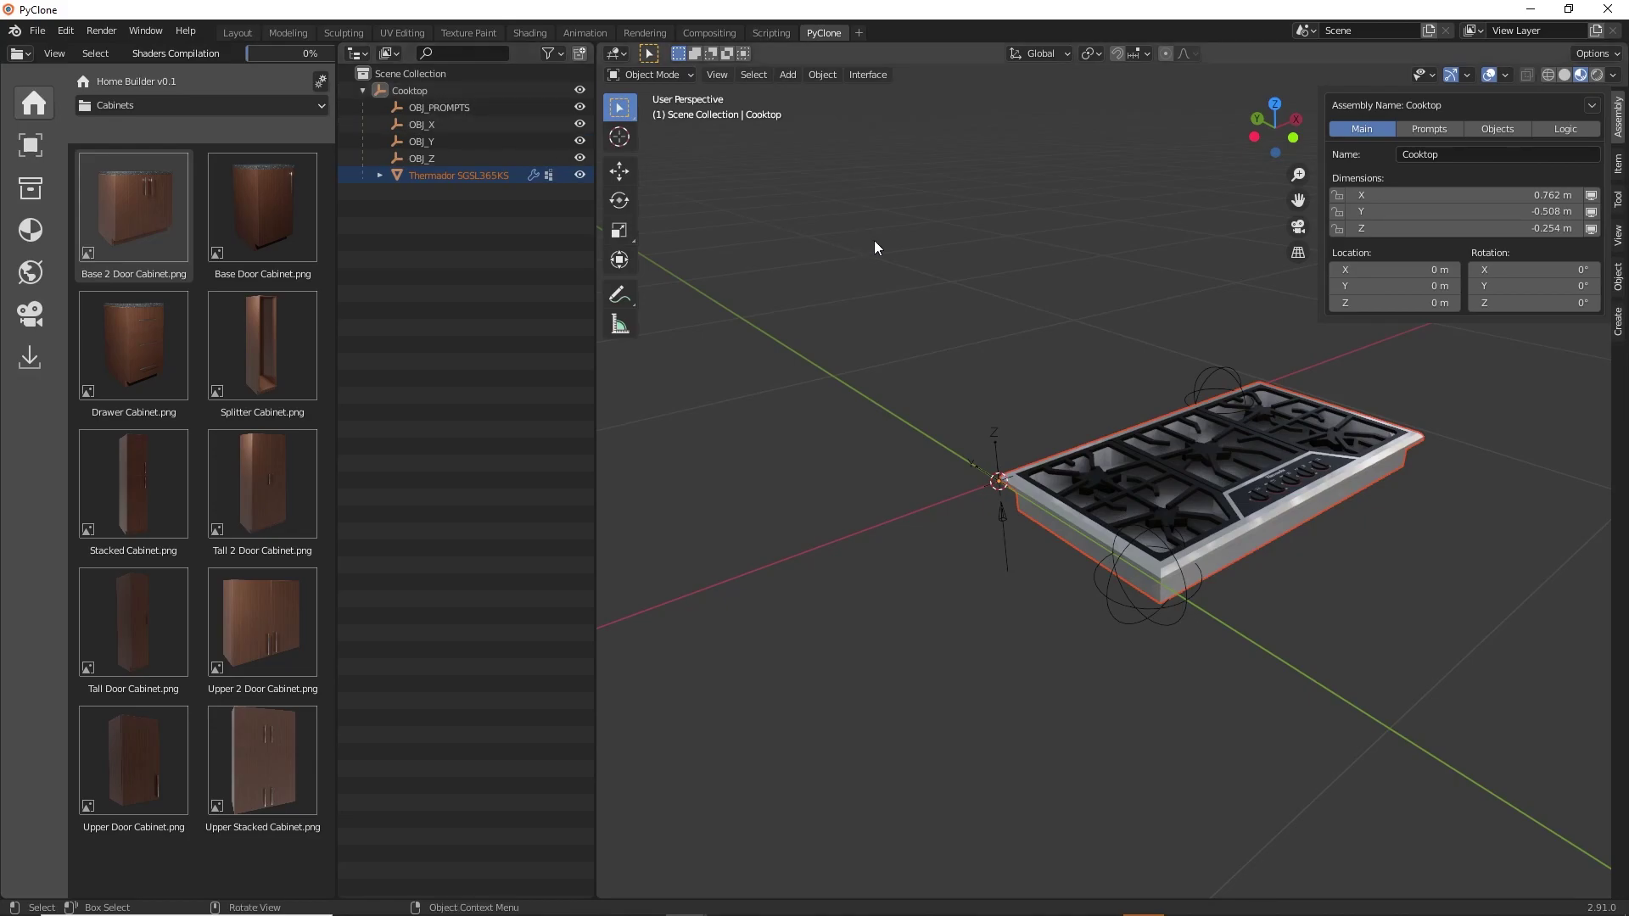
pyautogui.moveTo(1061, 342)
pyautogui.mouseDown(button='middle')
pyautogui.moveTo(1018, 339)
pyautogui.moveTo(1037, 324)
pyautogui.mouseUp(button='middle')
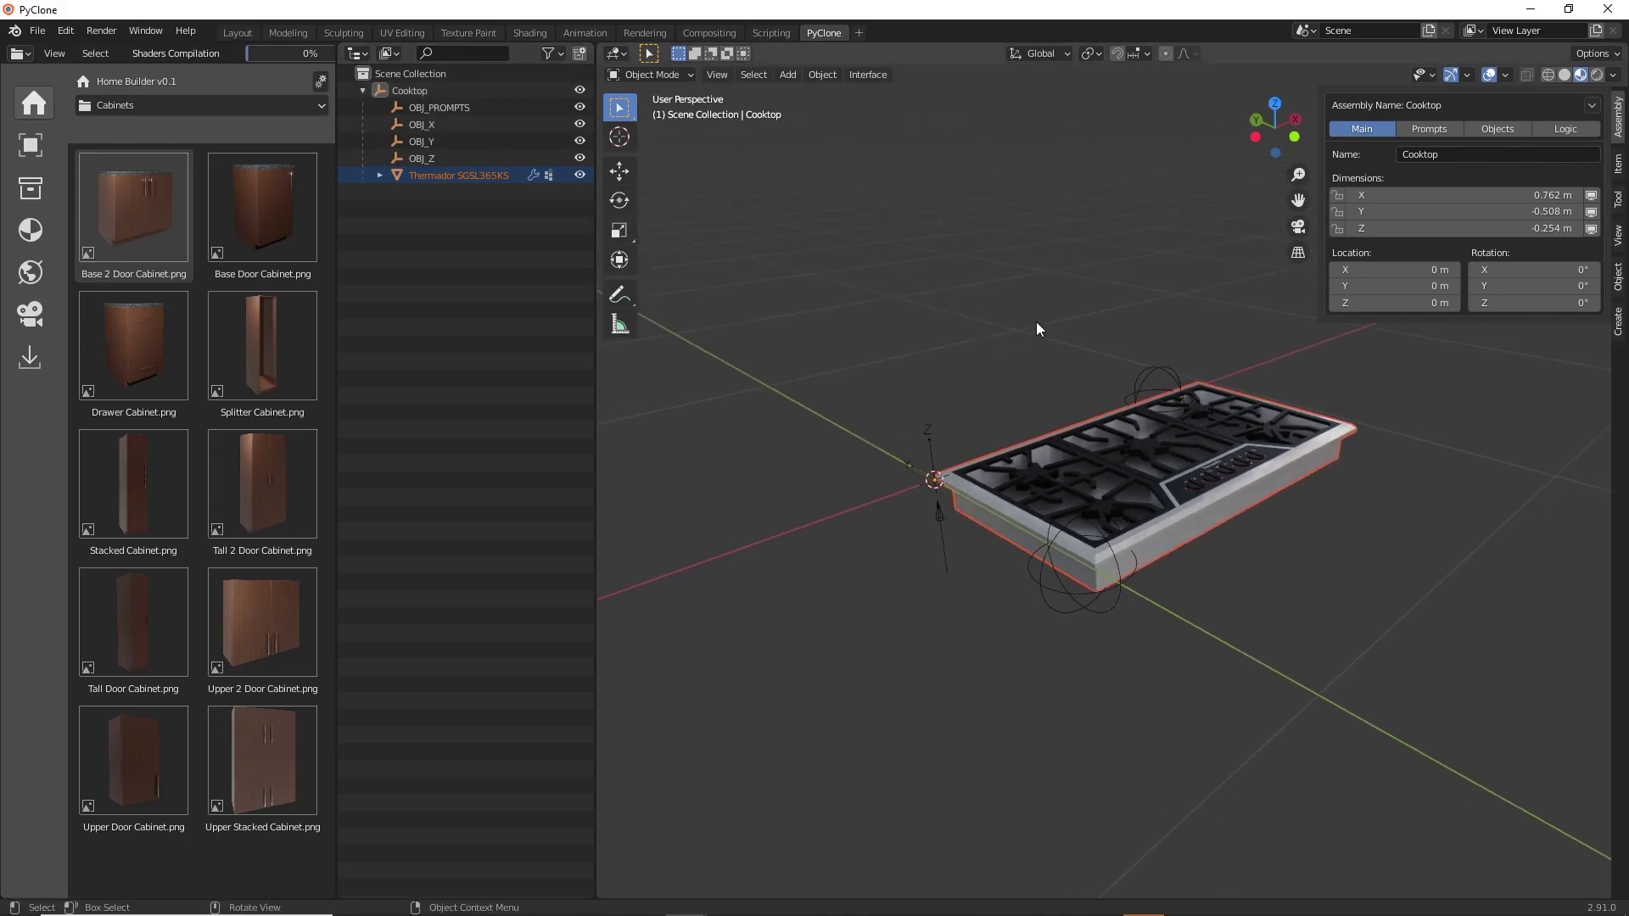
# Enable vertex snapping and move the OBJ_Y empty to the cooktop's front corner, making the Y dimension about -0.54 m.
pyautogui.click(1142, 56)
pyautogui.click(1129, 120)
pyautogui.click(964, 366)
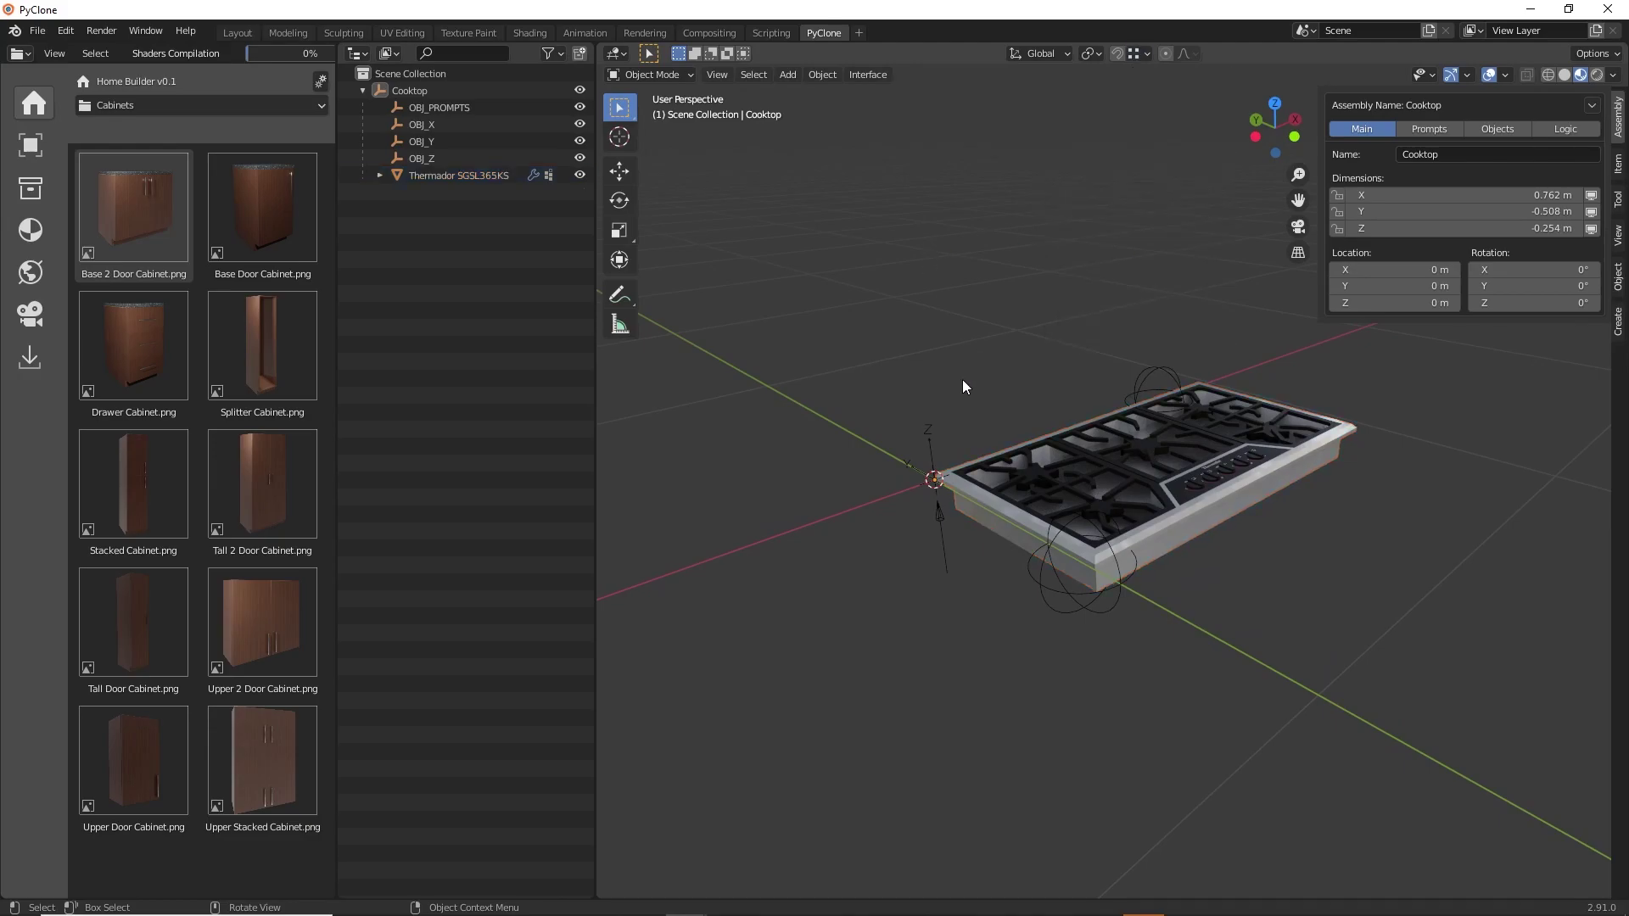
pyautogui.click(1062, 600)
pyautogui.moveTo(1091, 572); pyautogui.dragTo(1110, 575, button='middle')
pyautogui.scroll(3, 1110, 575)
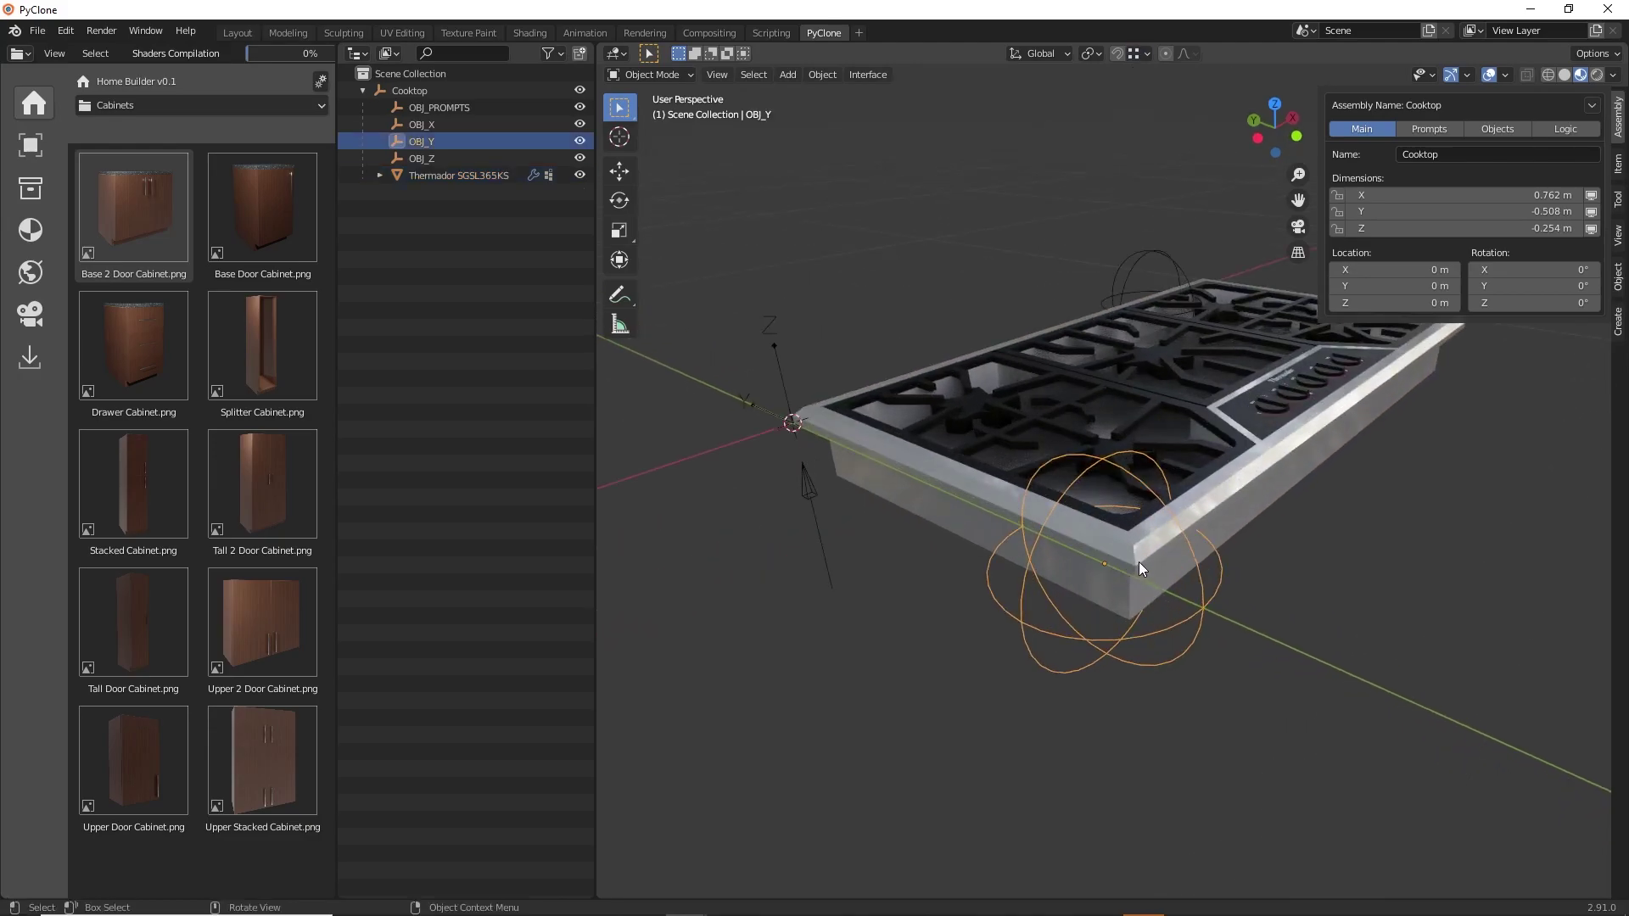
pyautogui.press('g')
pyautogui.click(1139, 574)
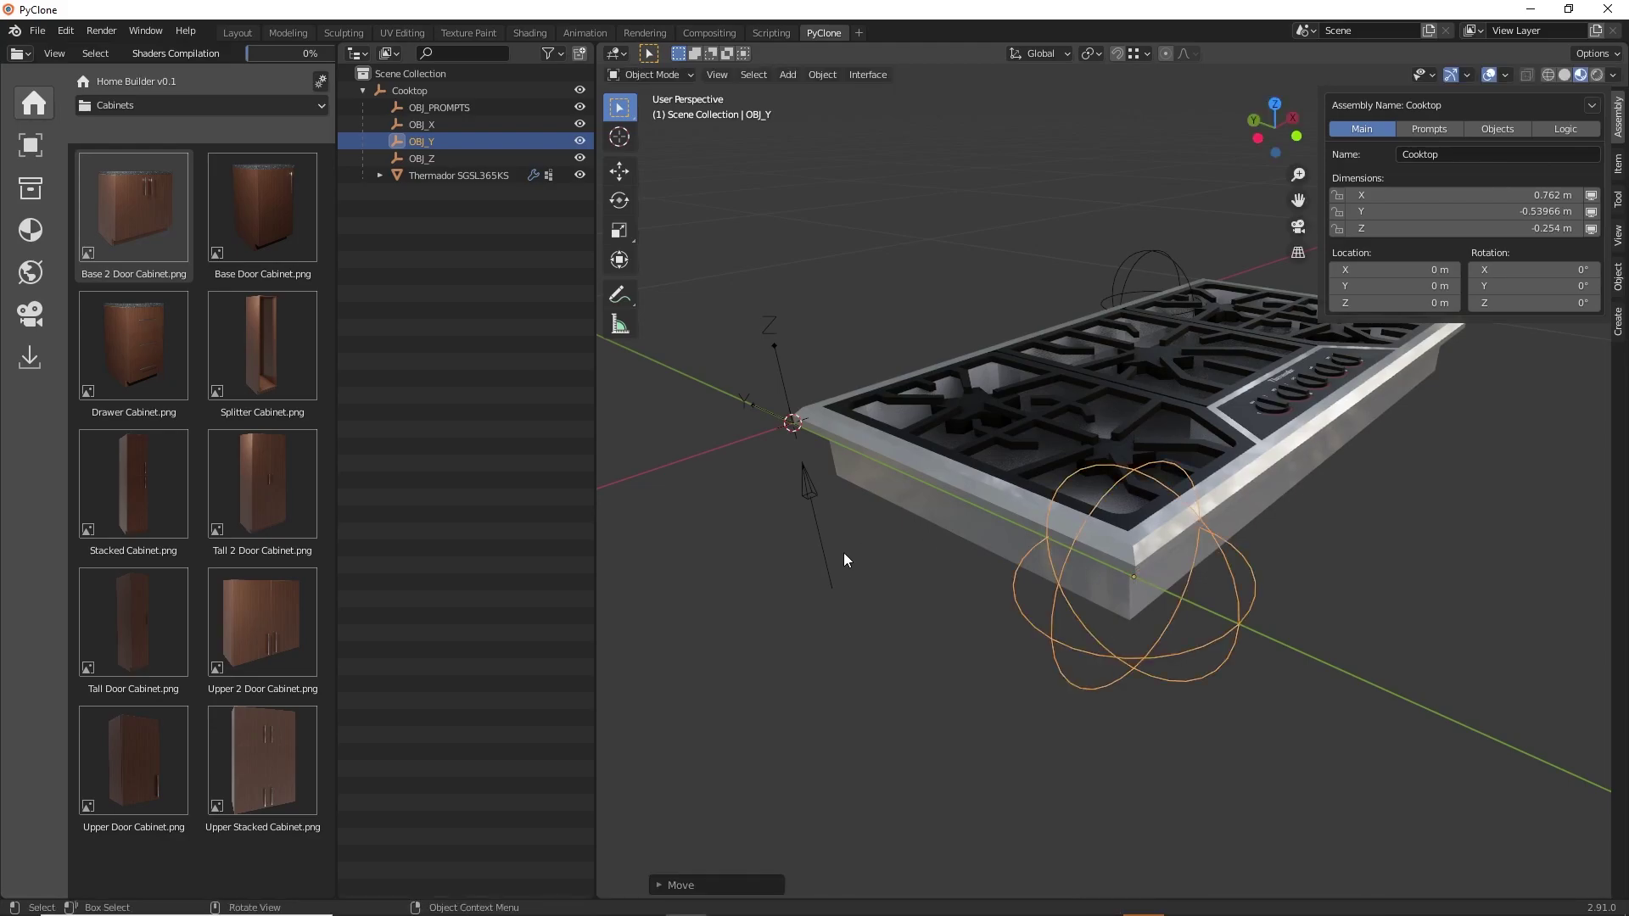
# Move the OBJ_Z empty to the cooktop's underside, making the Z dimension about -0.077 m.
pyautogui.click(818, 538)
pyautogui.moveTo(818, 538); pyautogui.dragTo(829, 502, button='middle')
pyautogui.click(832, 474)
# Move the OBJ_X empty along X to the cooktop's far side, making the X dimension about 0.942 m.
pyautogui.moveTo(839, 471); pyautogui.dragTo(1160, 342, button='middle')
pyautogui.click(1159, 341)
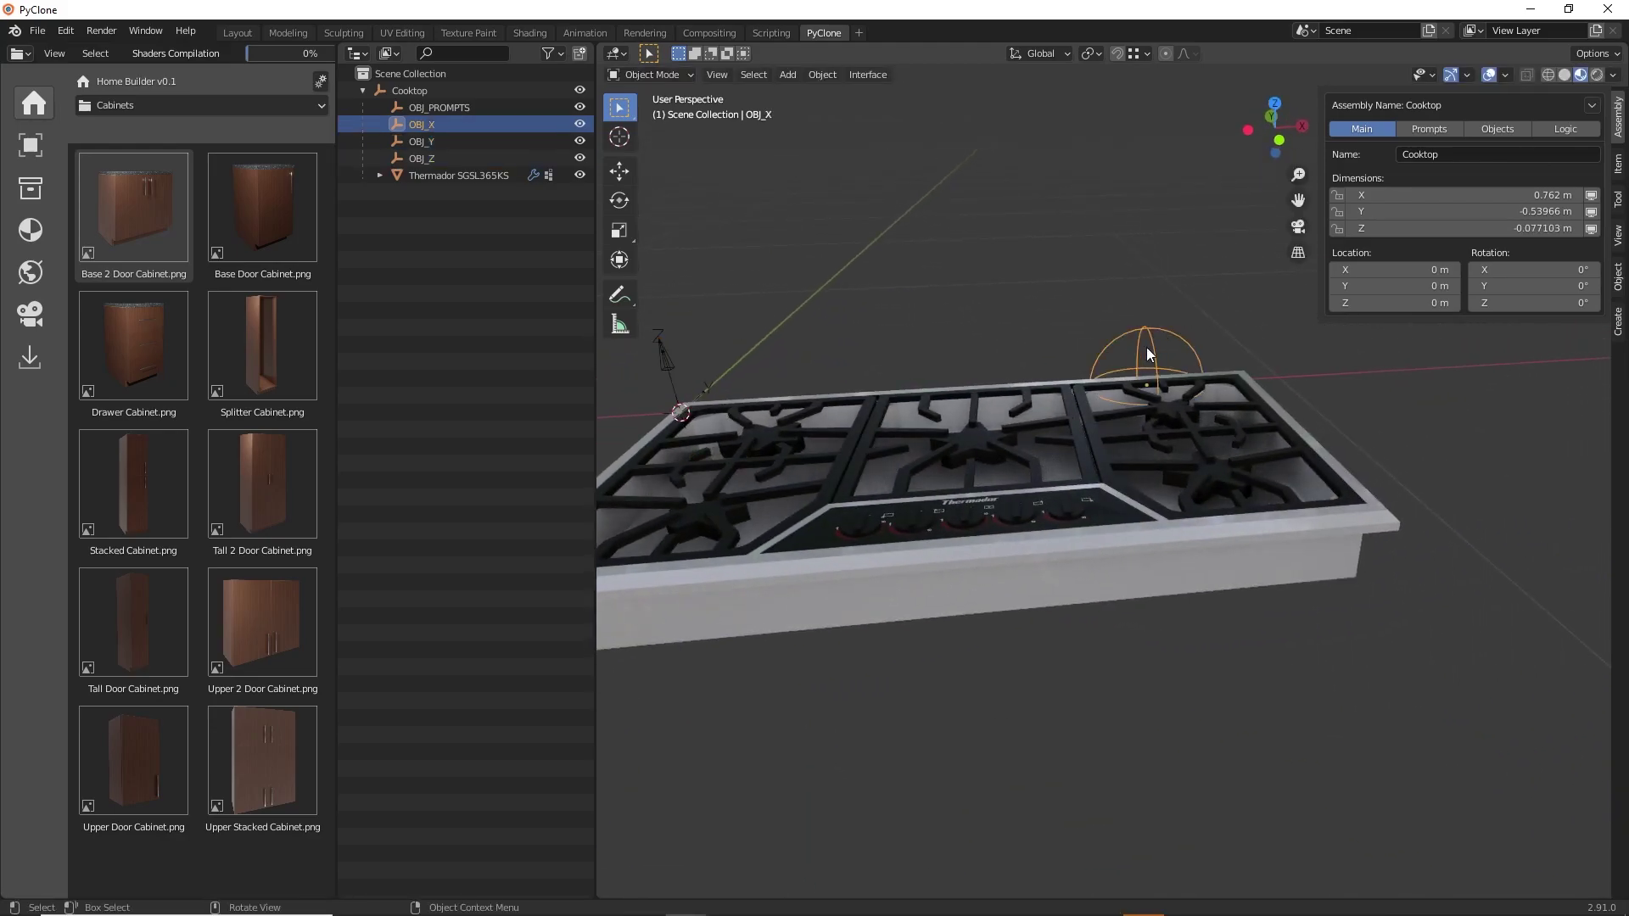
pyautogui.press('g')
pyautogui.press('x')
pyautogui.click(1275, 399)
pyautogui.moveTo(1276, 400); pyautogui.dragTo(1364, 405, button='middle')
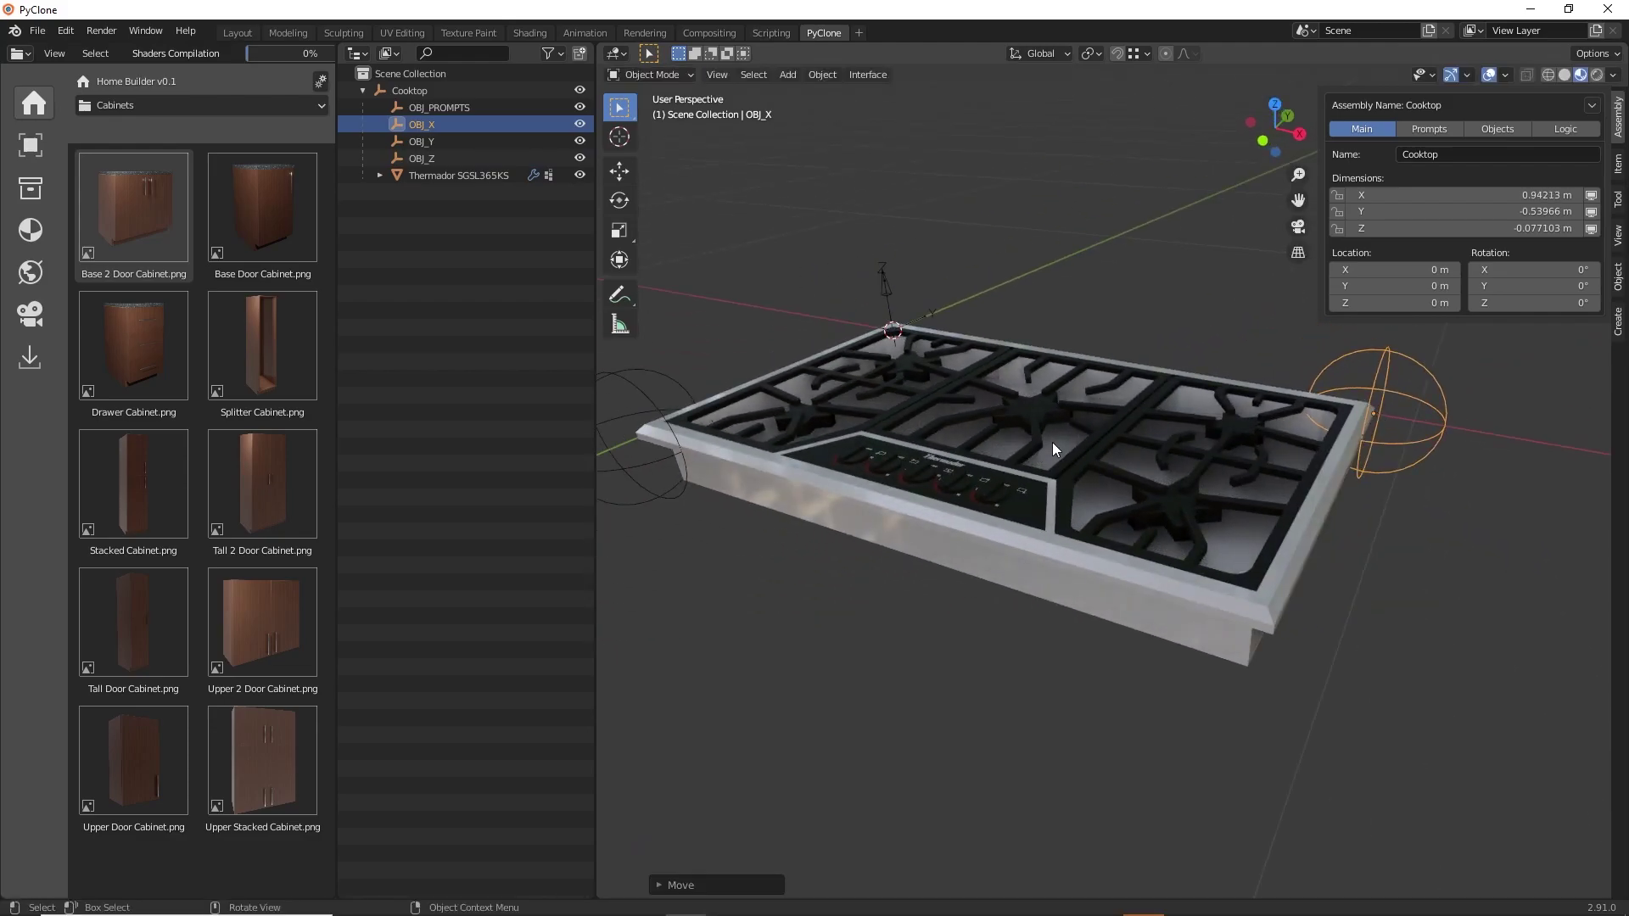
# Lock the cooktop assembly's X, Y and Z dimensions.
pyautogui.click(1337, 194)
pyautogui.click(1338, 212)
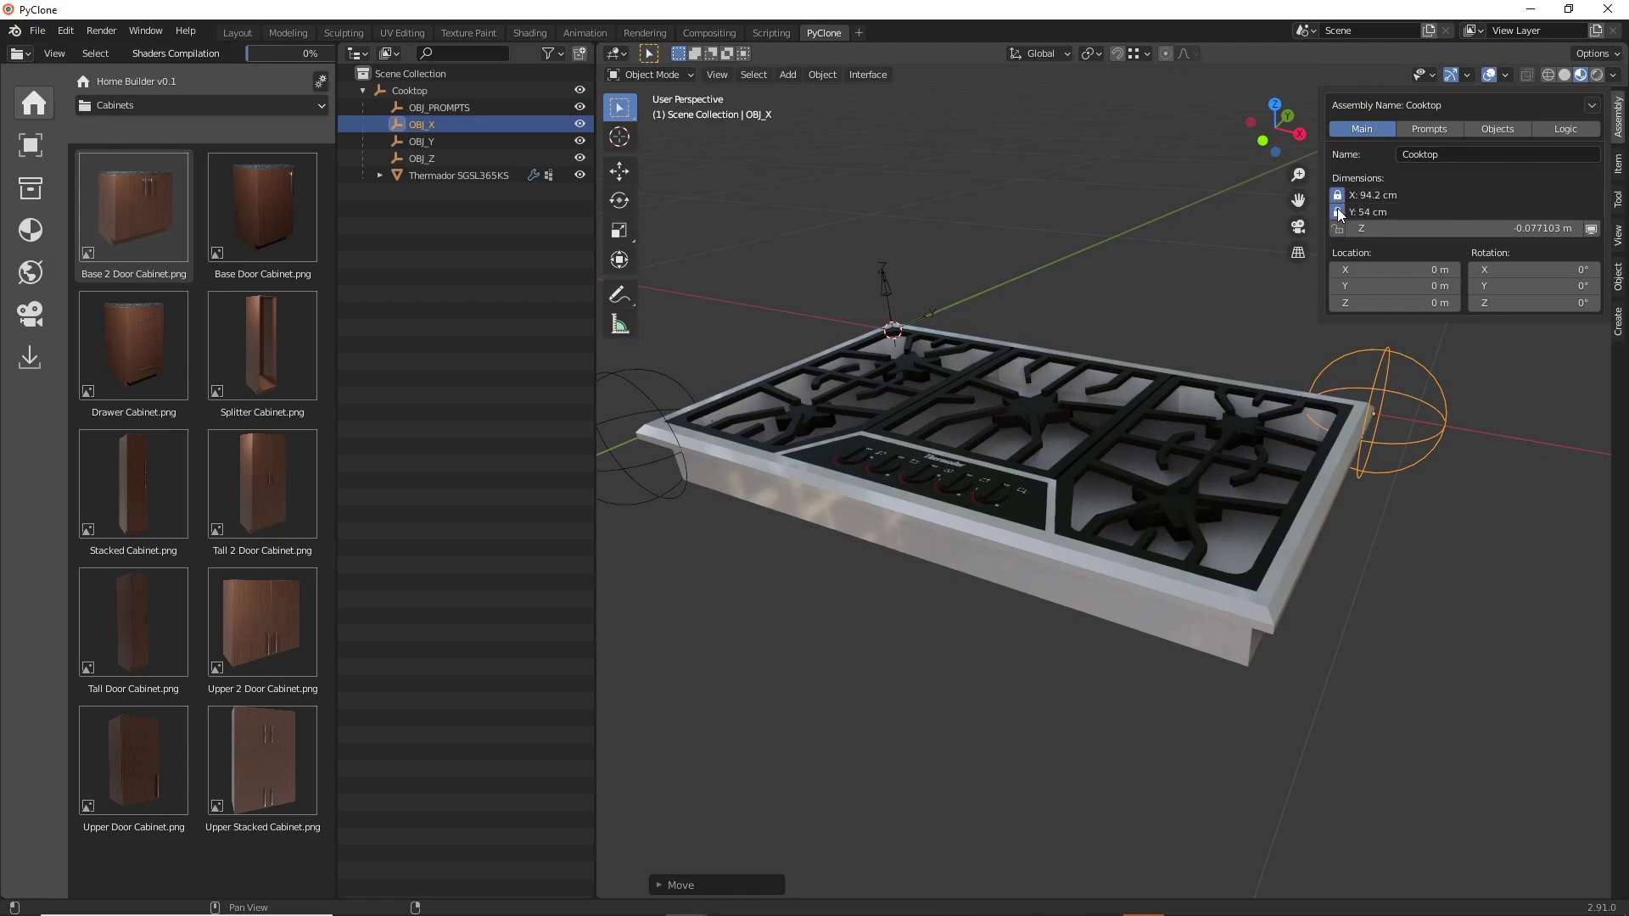
pyautogui.click(1338, 228)
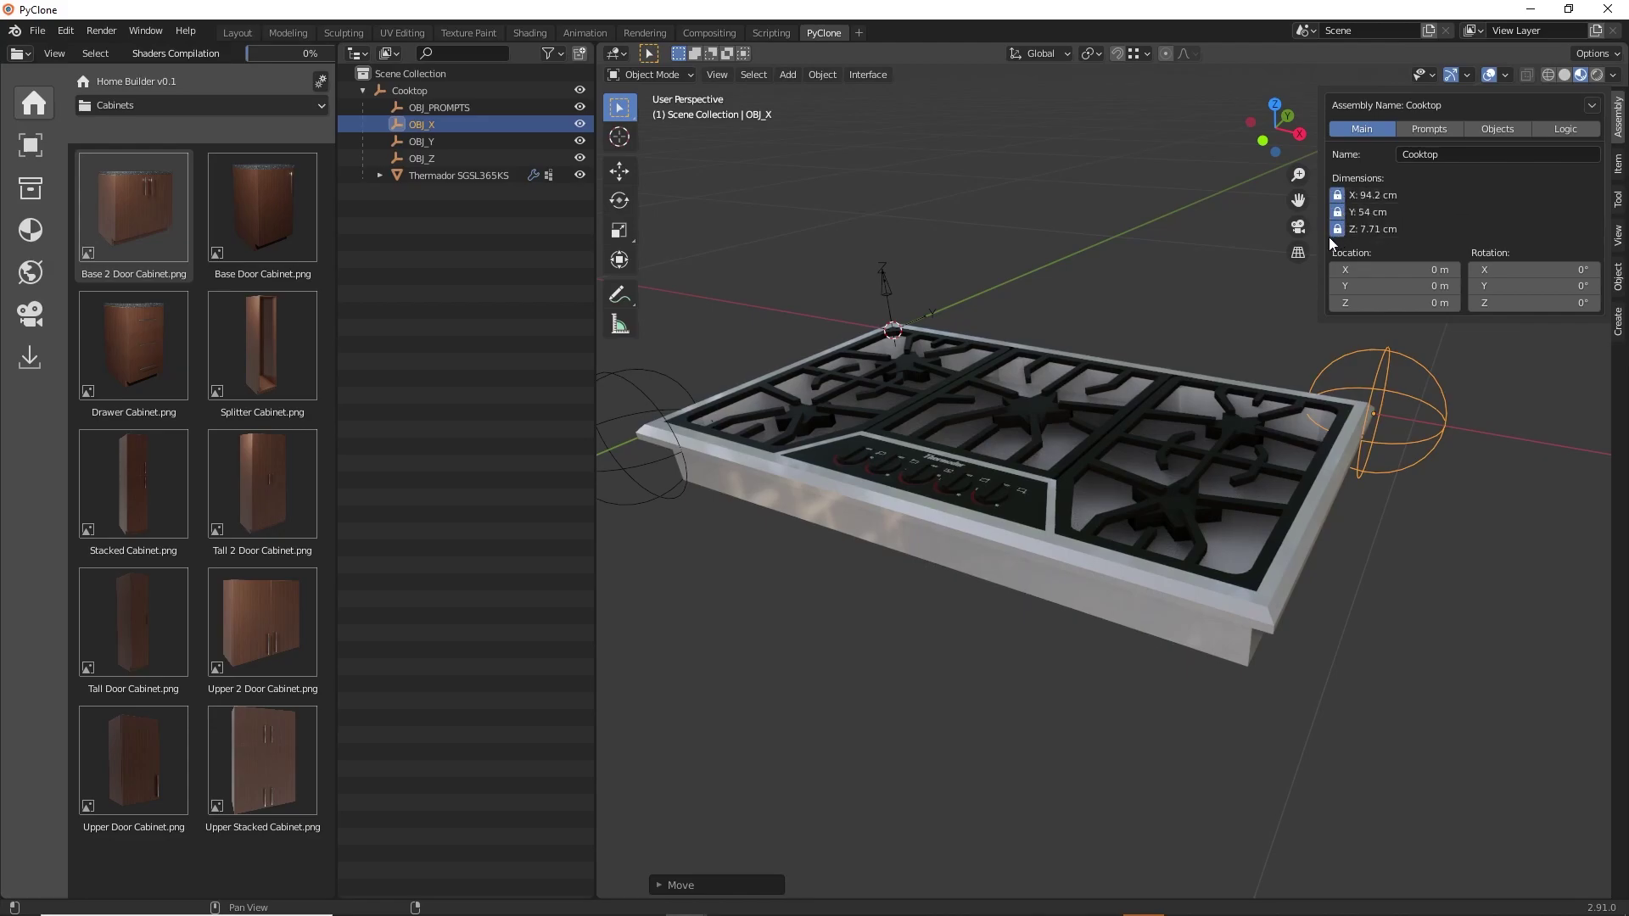
# Add a mesh object named Cutout to the Cooktop assembly.
pyautogui.moveTo(1013, 358); pyautogui.dragTo(1172, 427, button='middle')
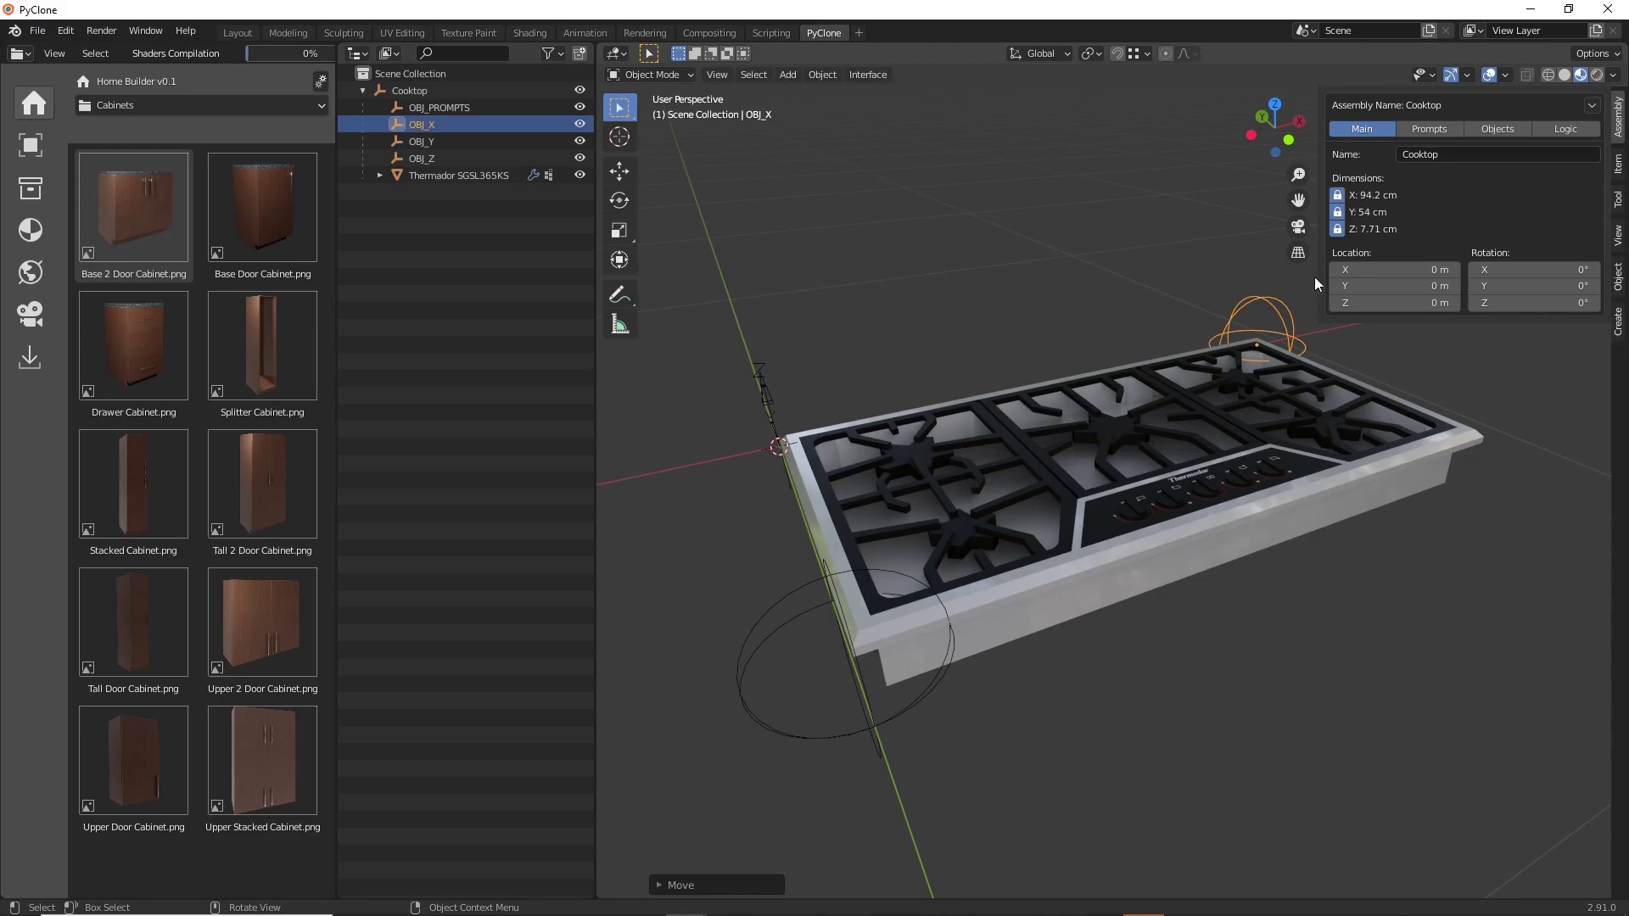
pyautogui.click(1495, 128)
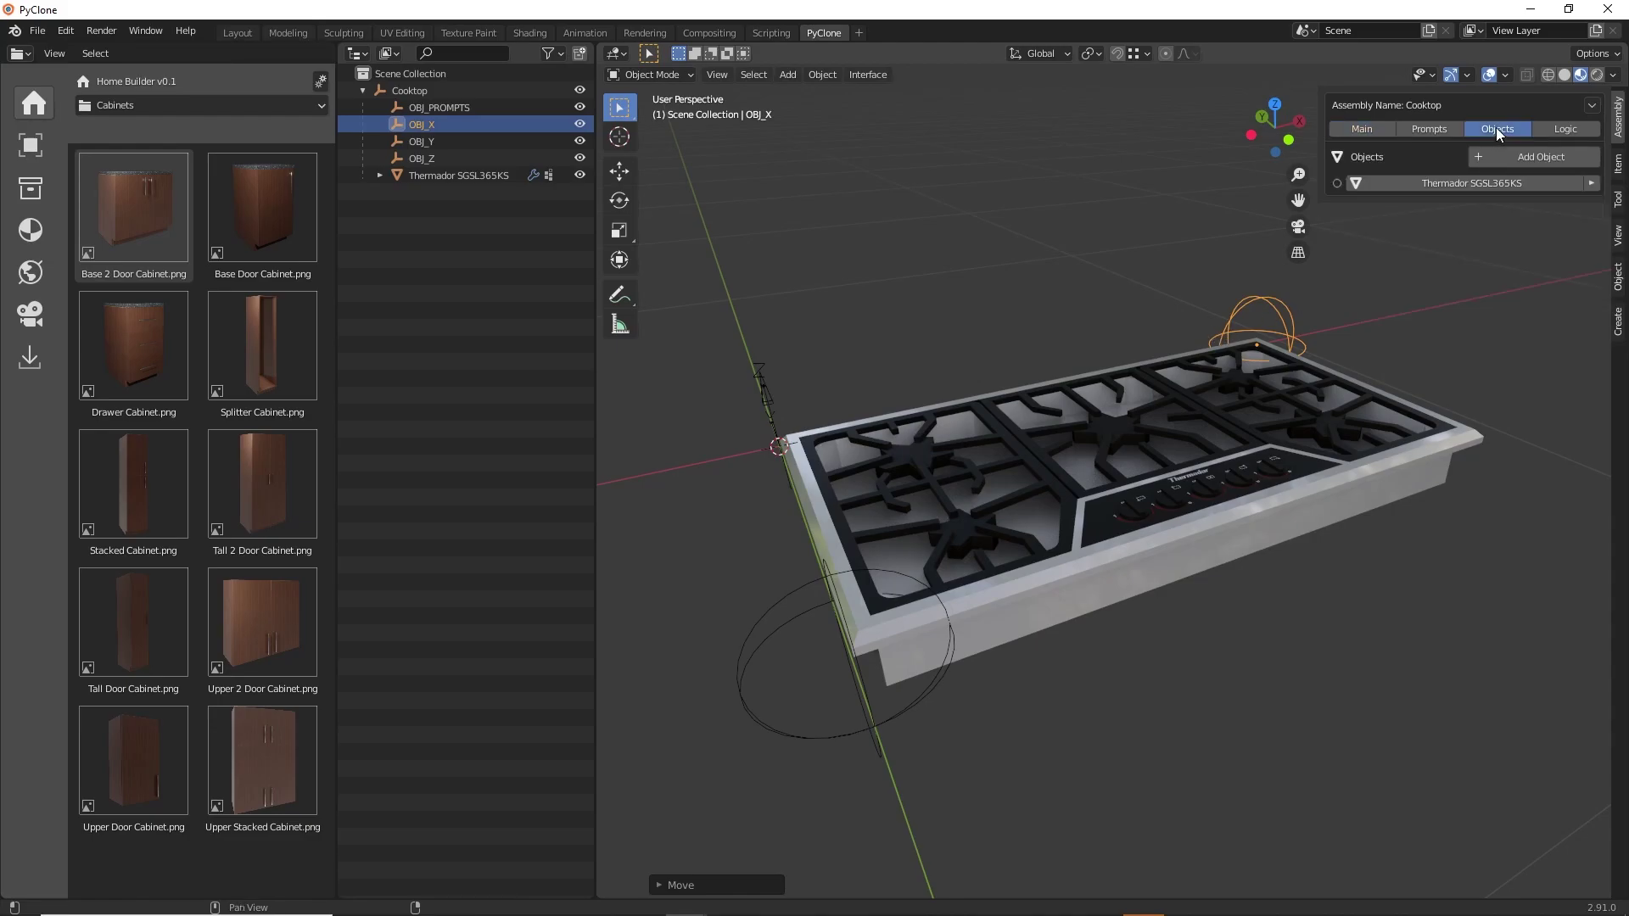
pyautogui.click(1525, 156)
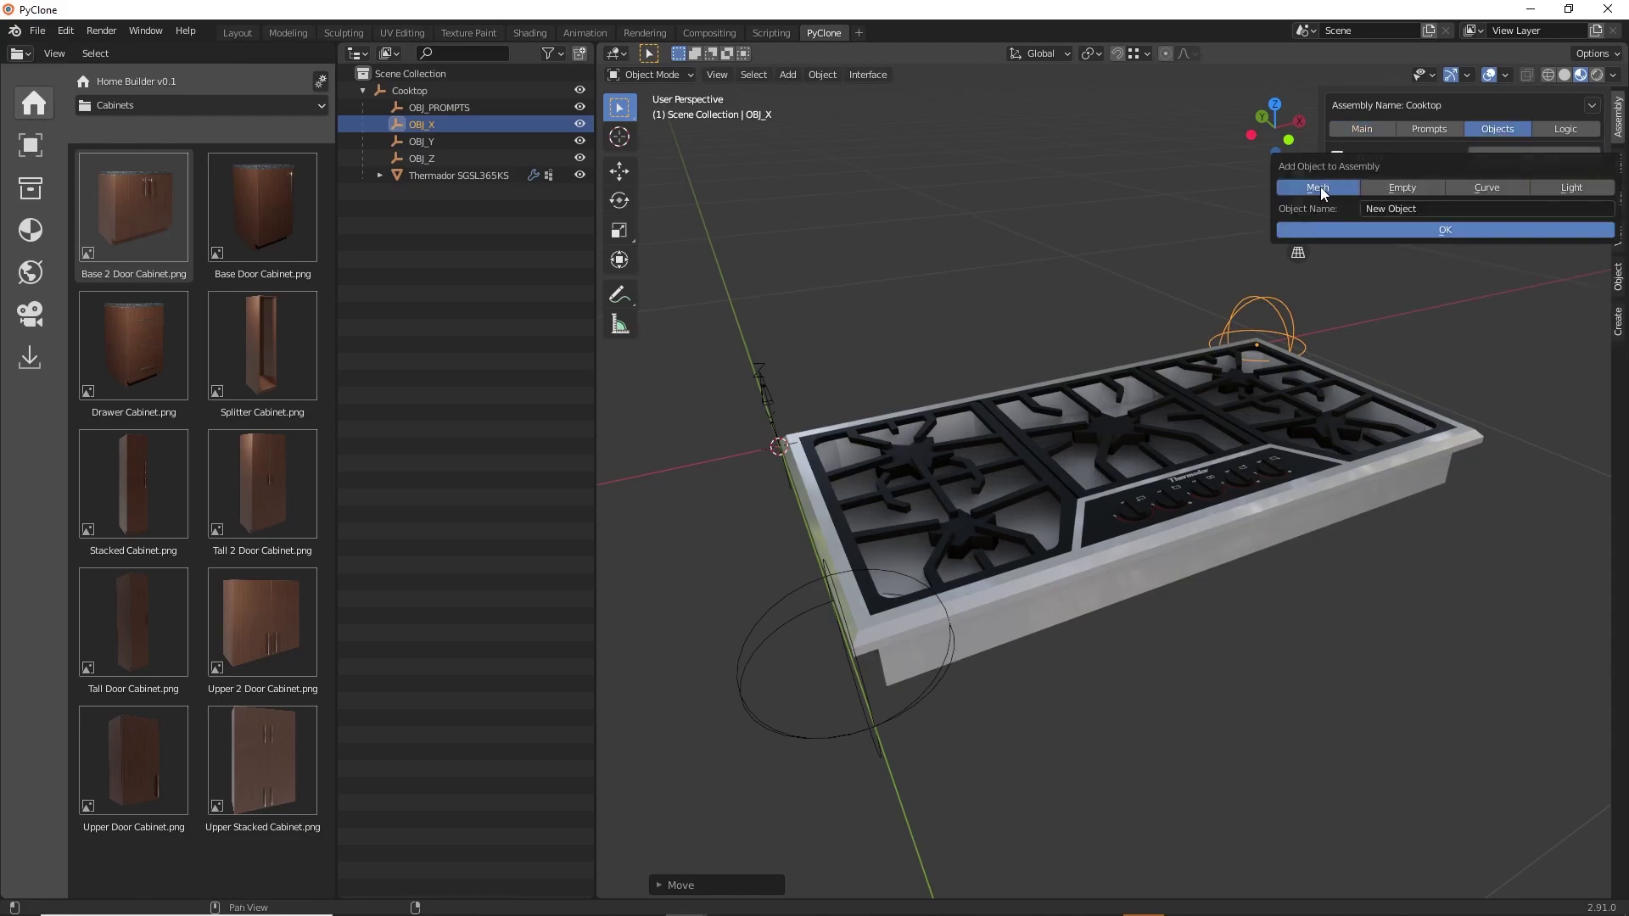
pyautogui.click(1422, 208)
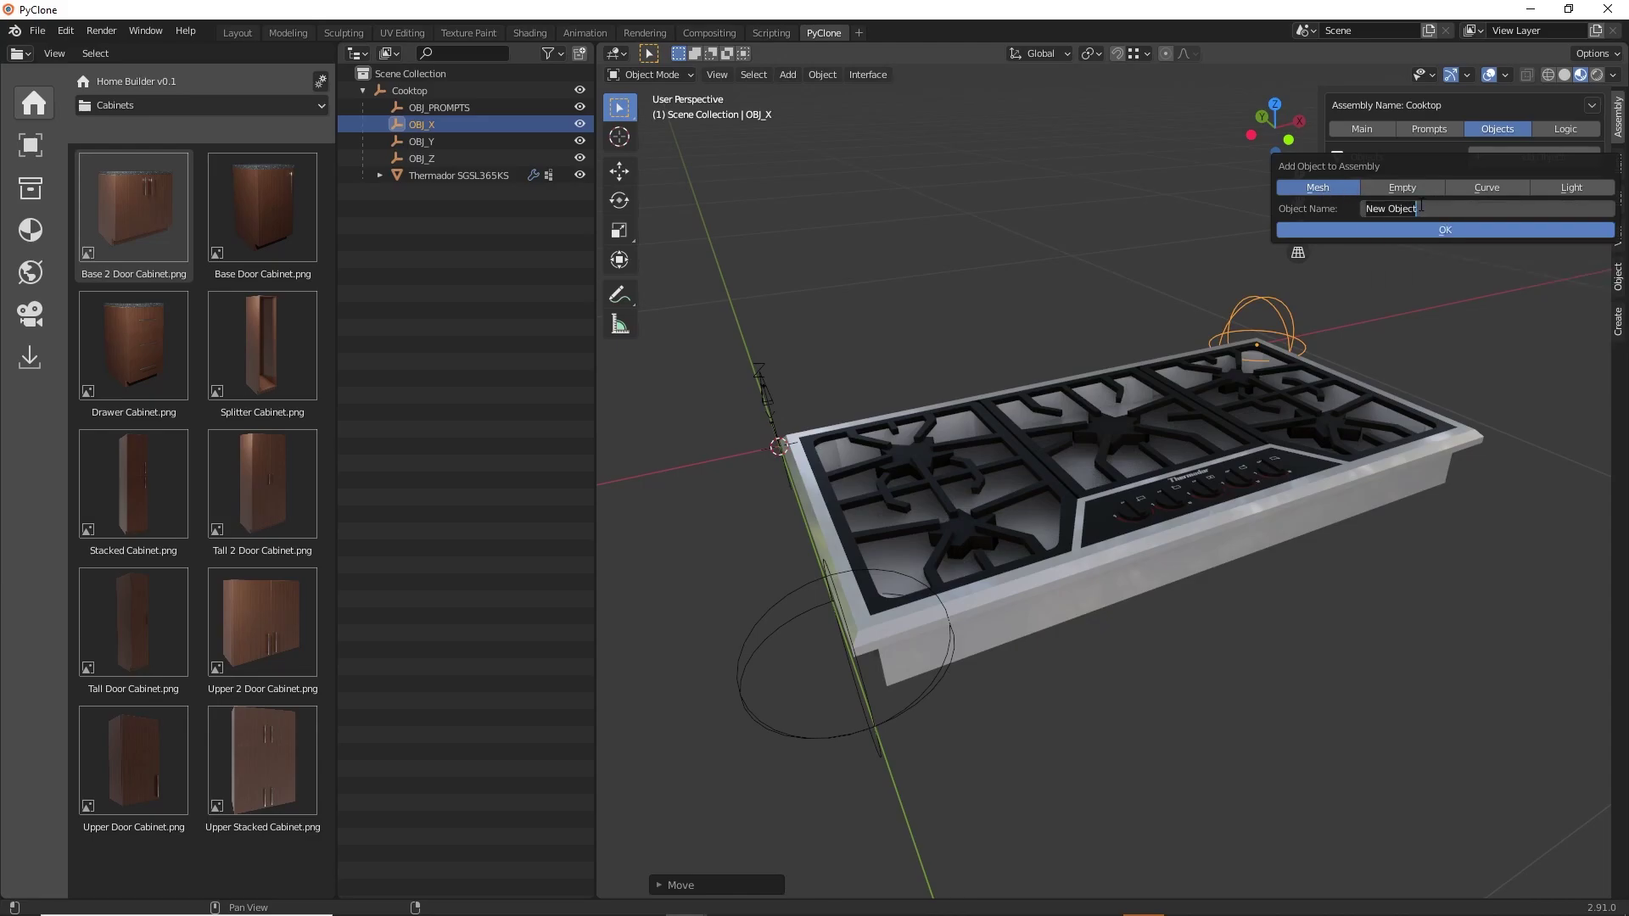
pyautogui.write('C')
pyautogui.press('Return')
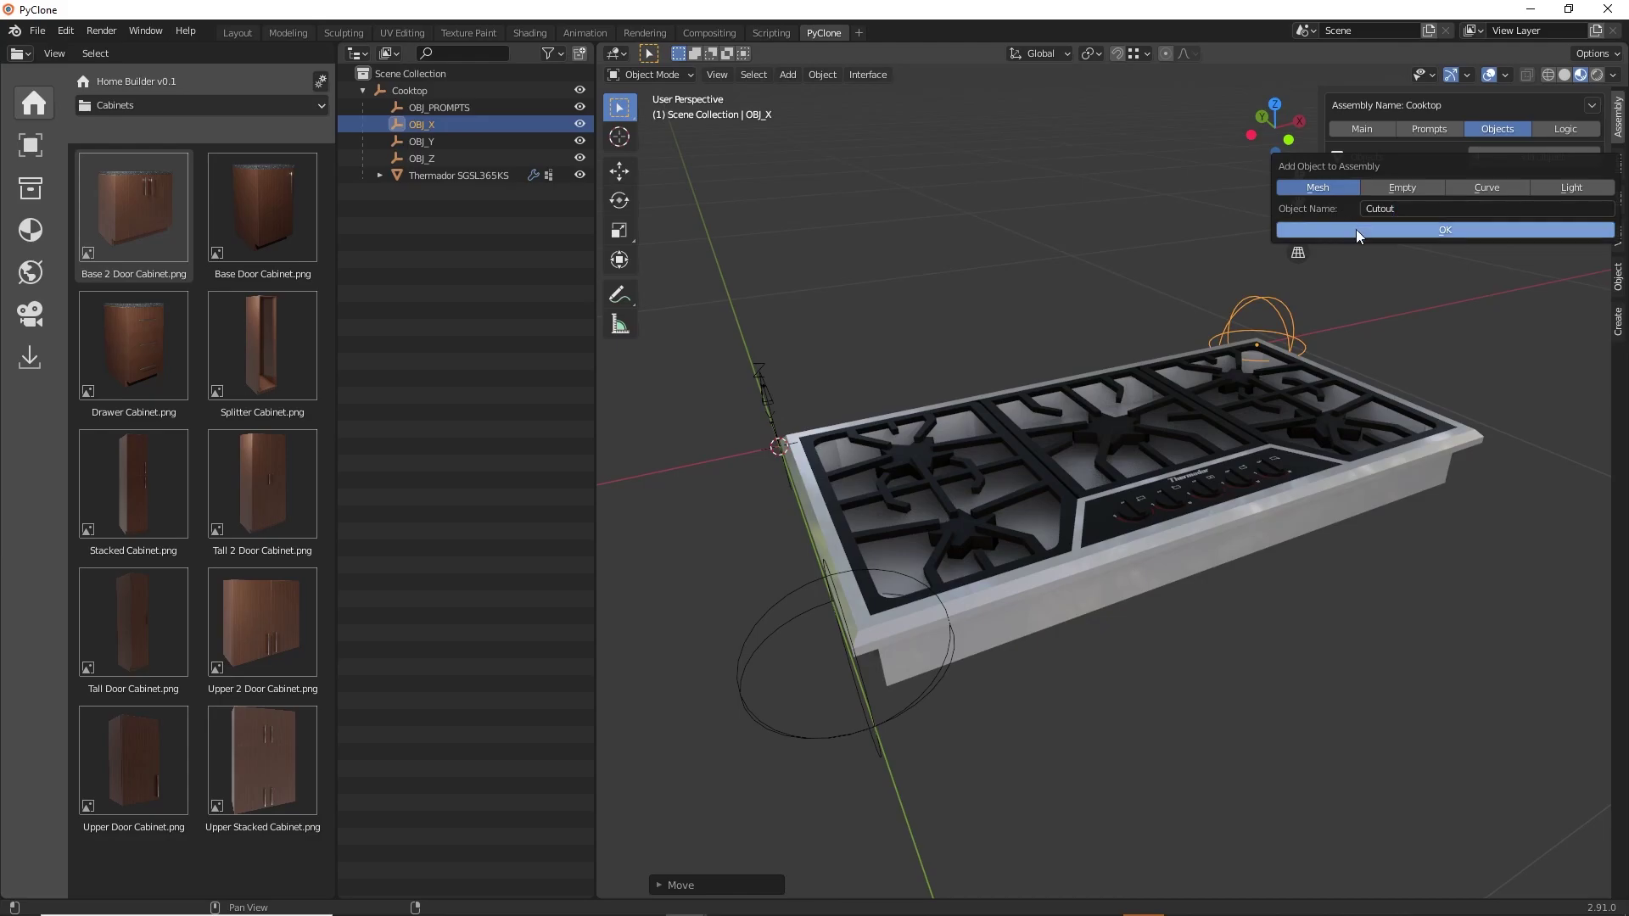
pyautogui.click(1356, 230)
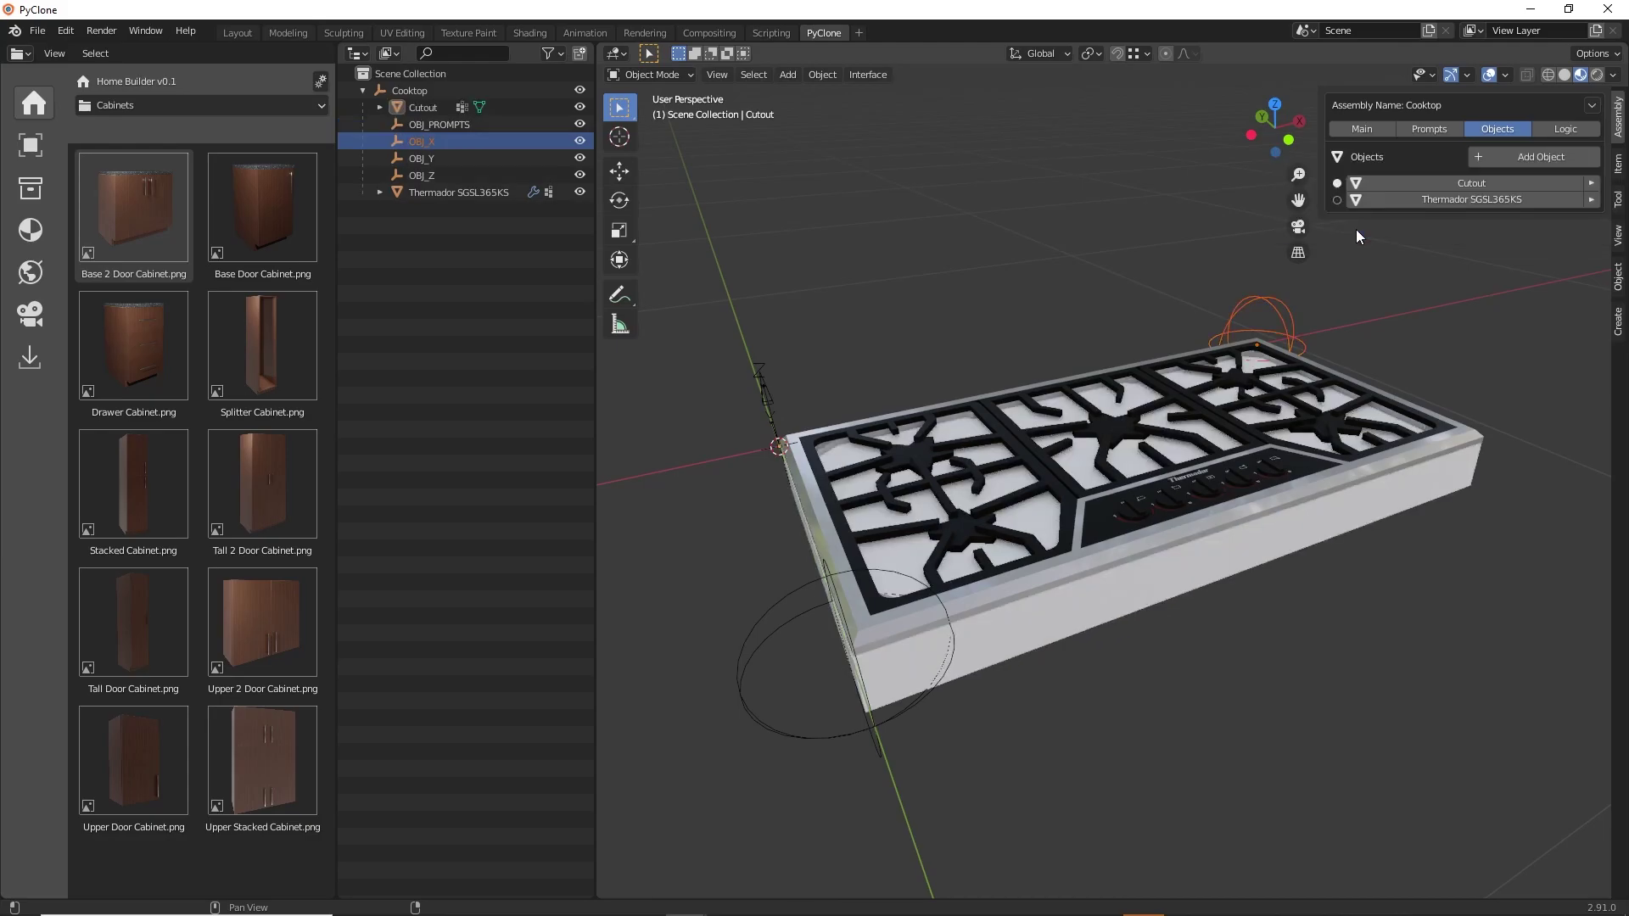
# Enter Edit Mode on the Cutout mesh, switch to face selection and delete its top face.
pyautogui.click(1244, 555)
pyautogui.moveTo(1244, 555); pyautogui.dragTo(1077, 526, button='middle')
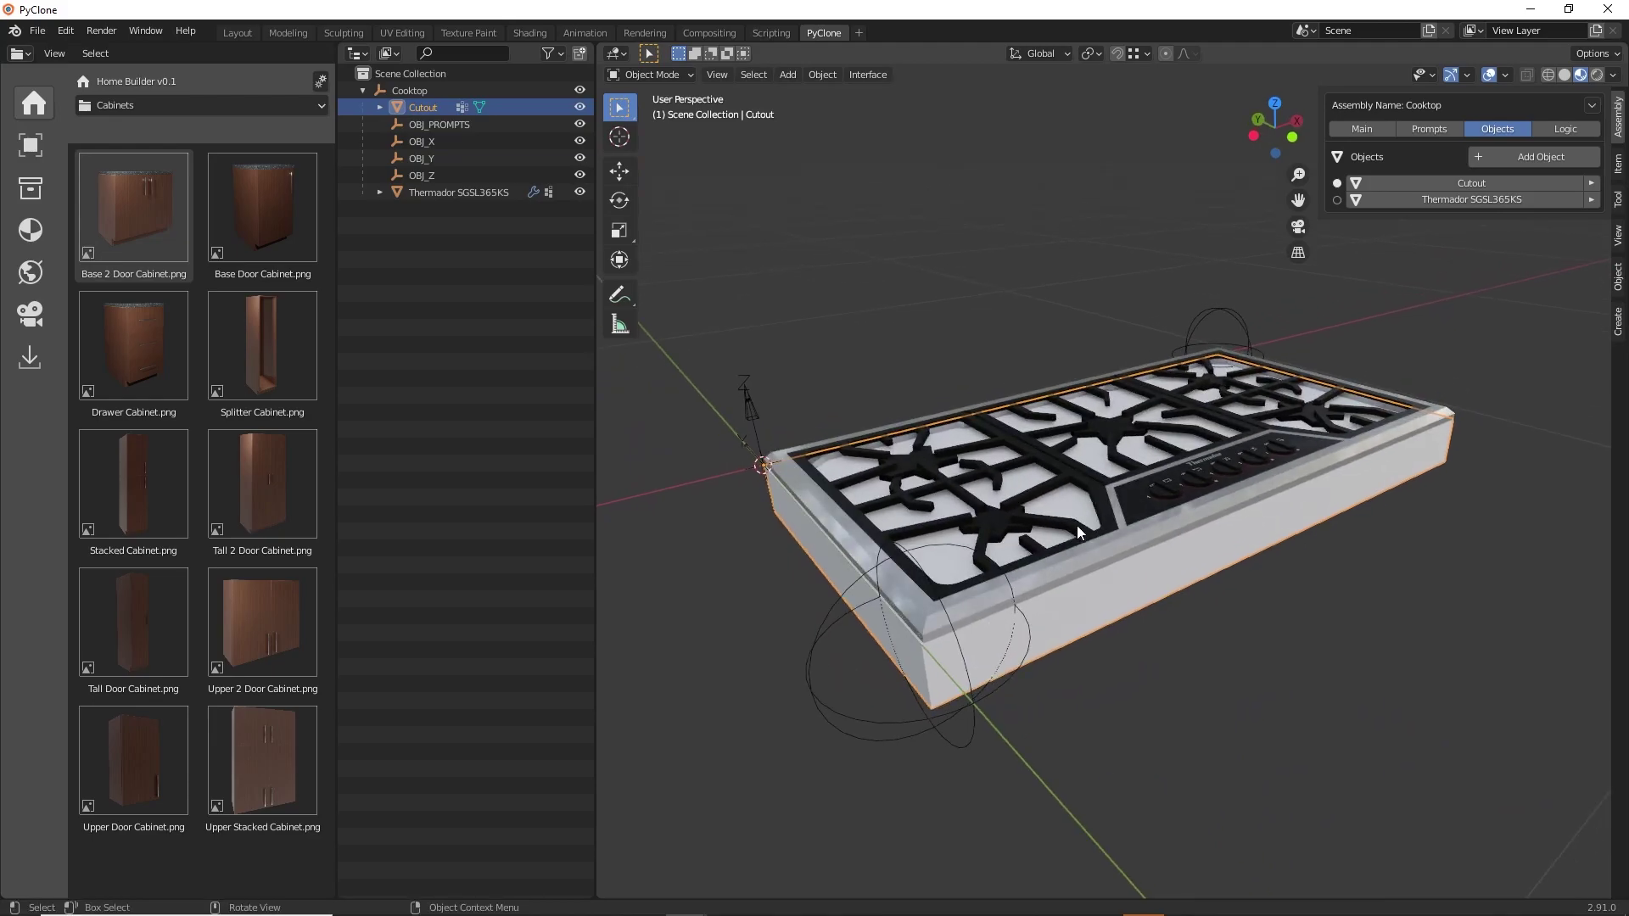
pyautogui.press('Tab')
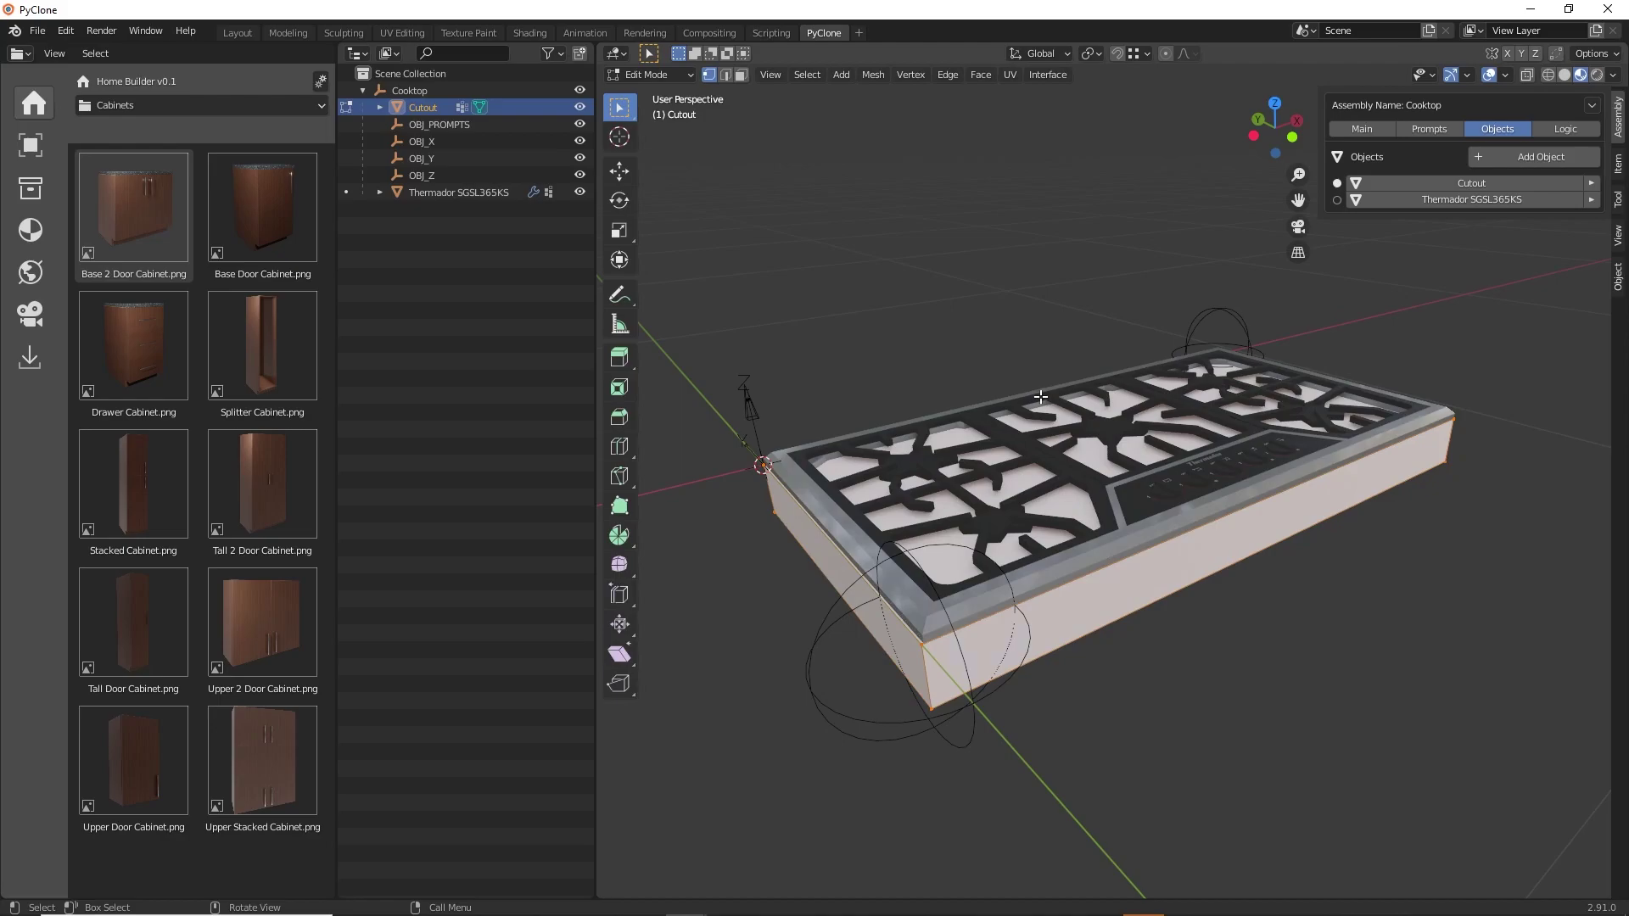
pyautogui.click(741, 75)
pyautogui.hotkey('alt', 'a')
pyautogui.moveTo(1122, 433); pyautogui.dragTo(1124, 448, button='middle')
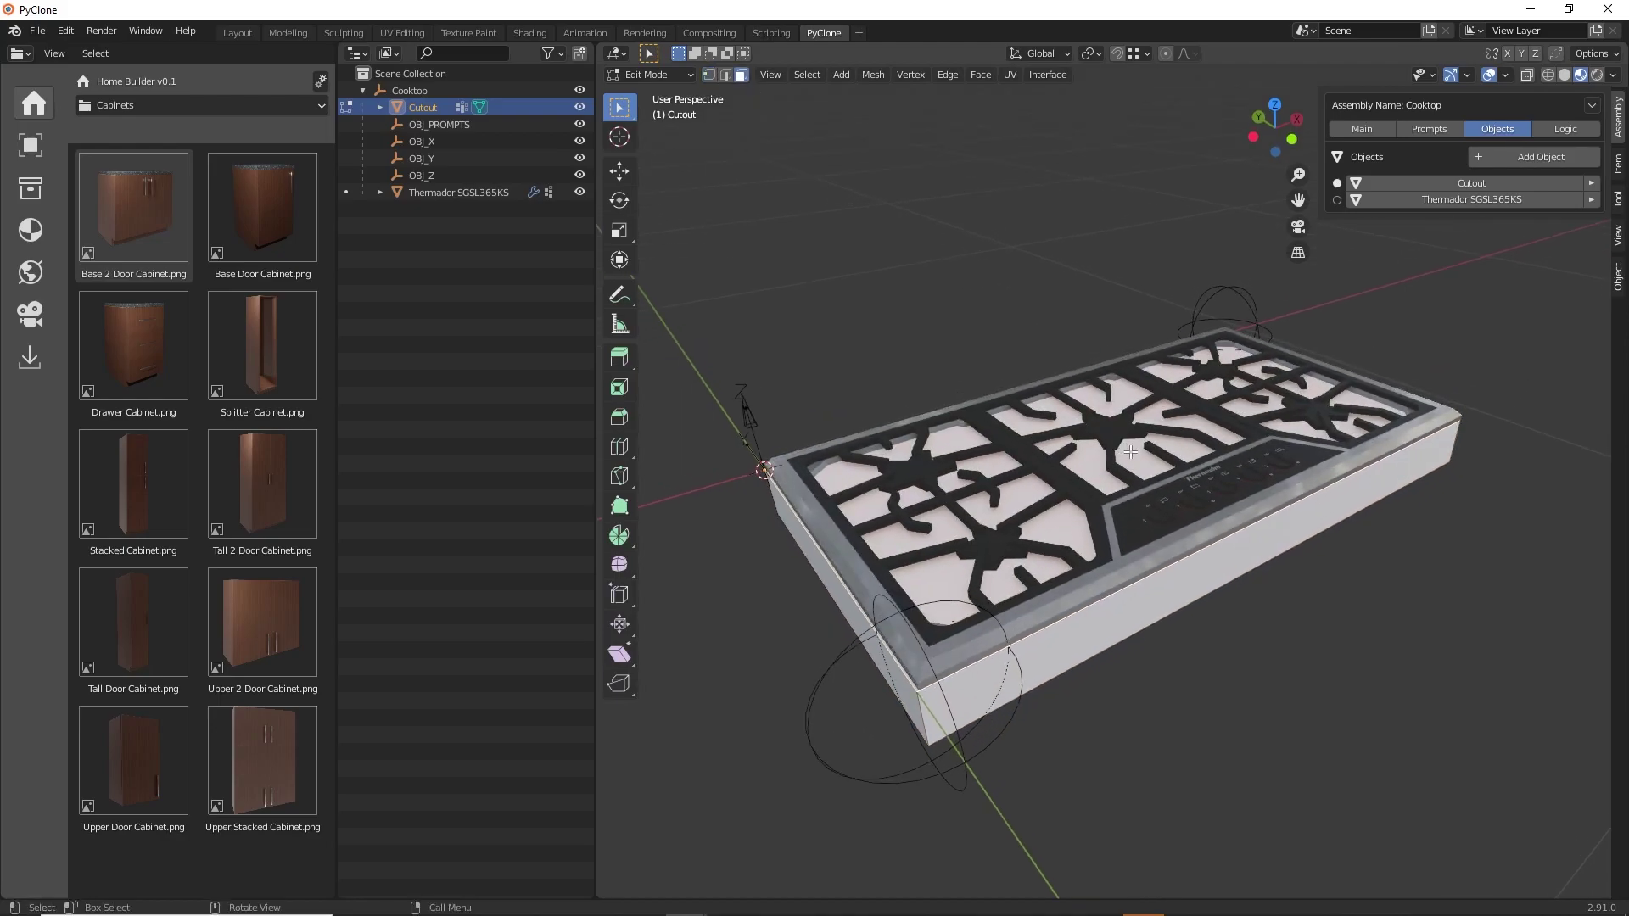
pyautogui.press('x')
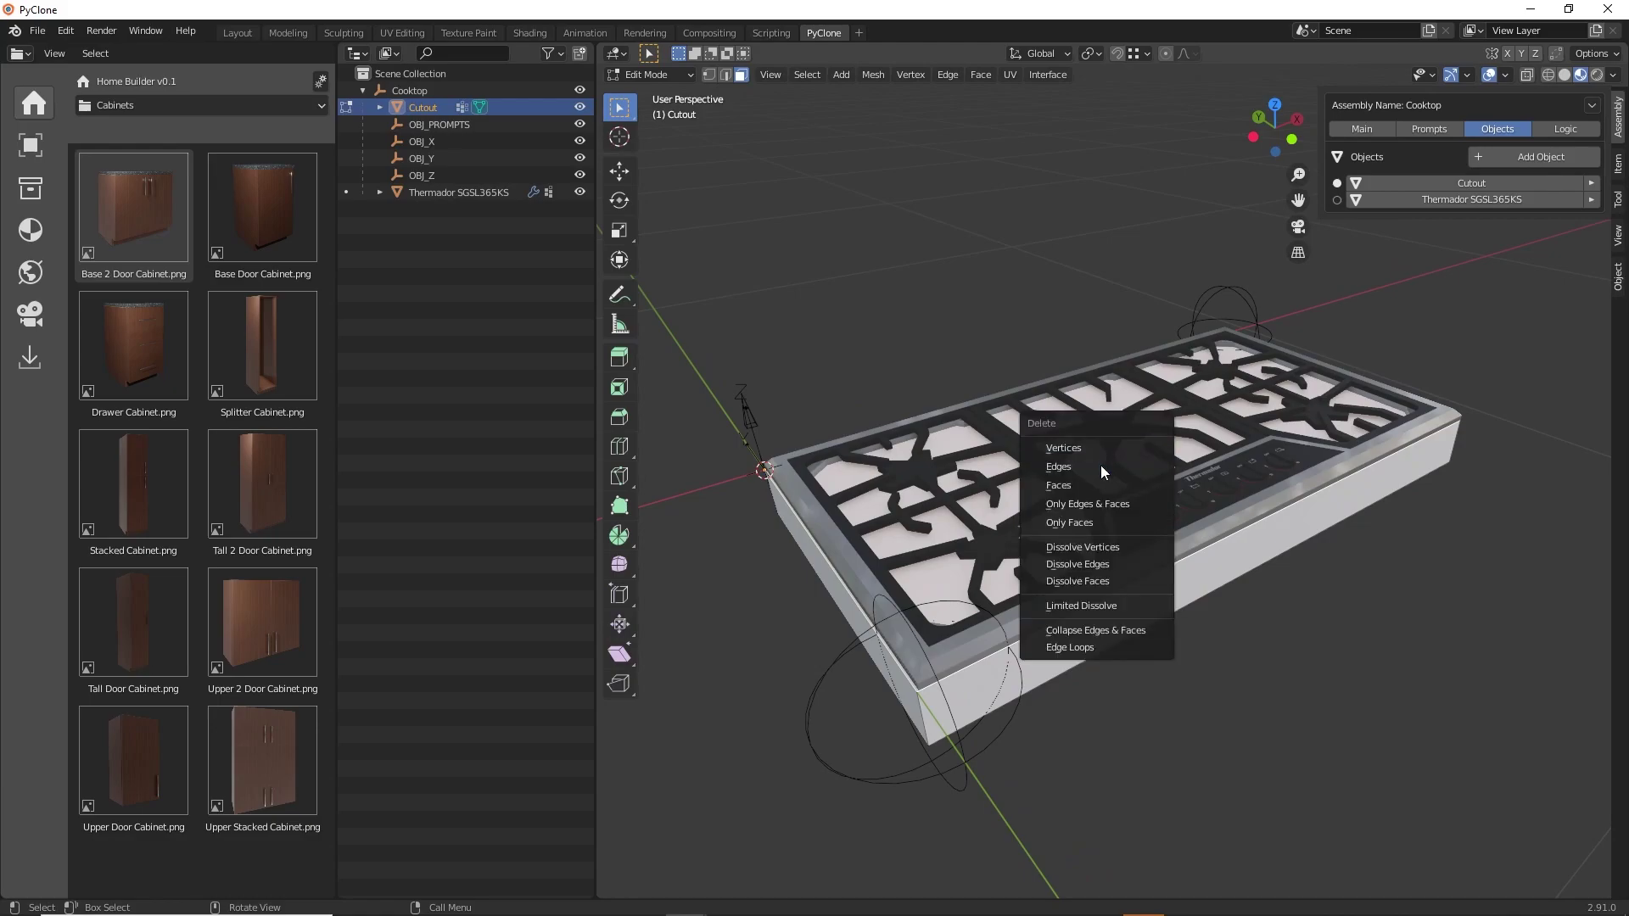
pyautogui.click(1093, 486)
# Delete the bottom face of the Cutout mesh so only its four side walls remain.
pyautogui.moveTo(1129, 527); pyautogui.dragTo(1125, 430, button='middle')
pyautogui.click(1115, 453)
pyautogui.press('x')
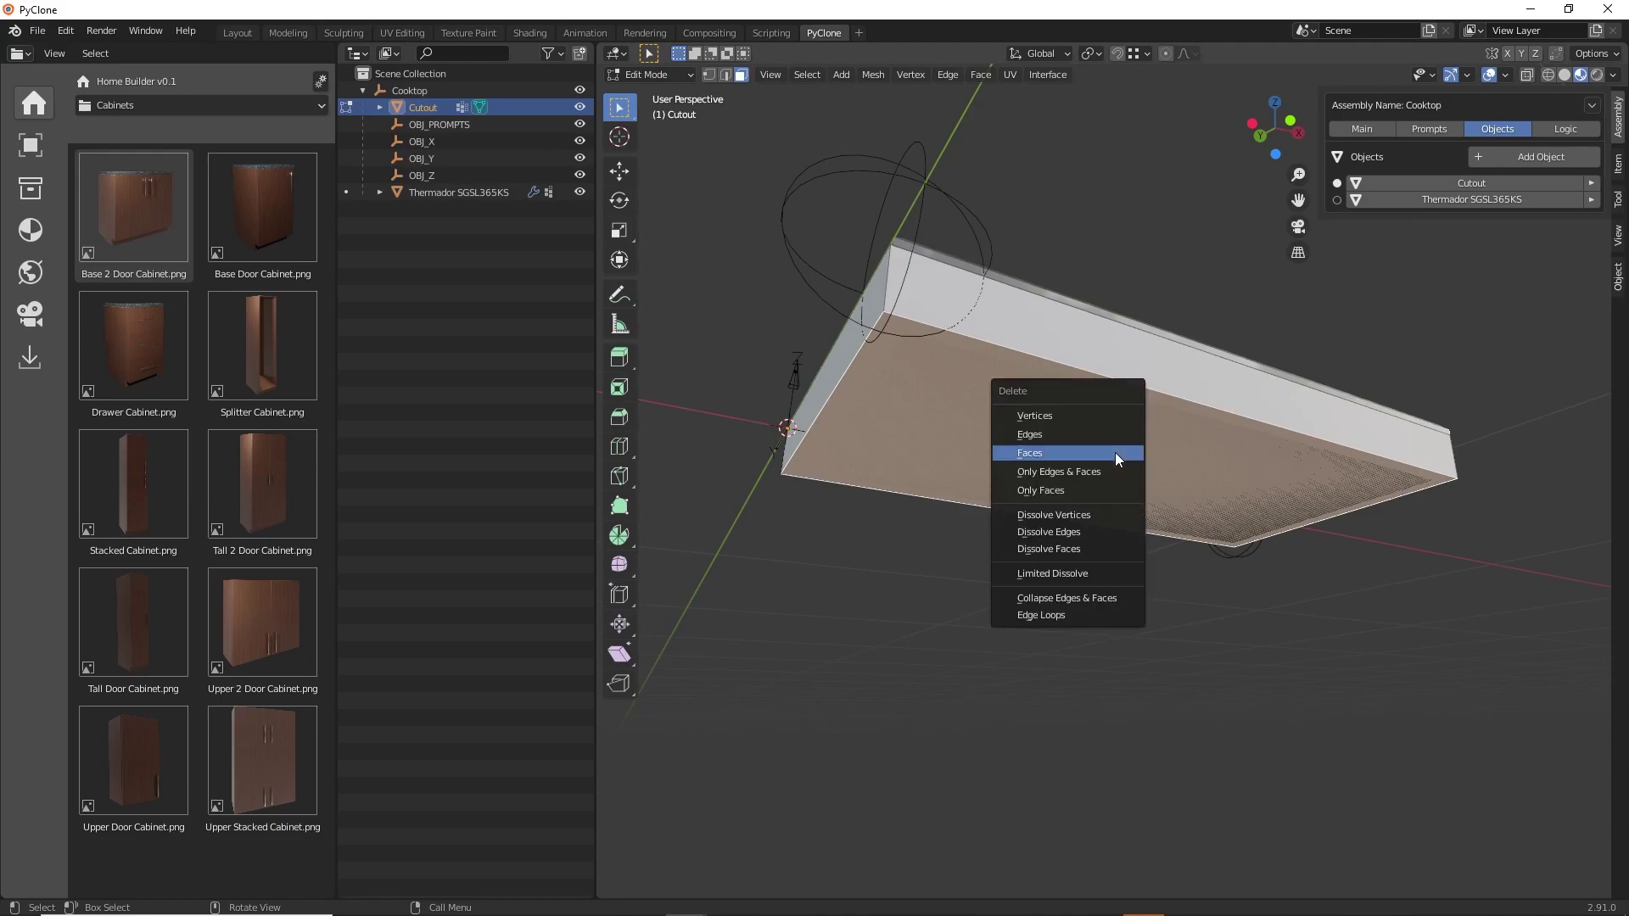
pyautogui.click(1113, 452)
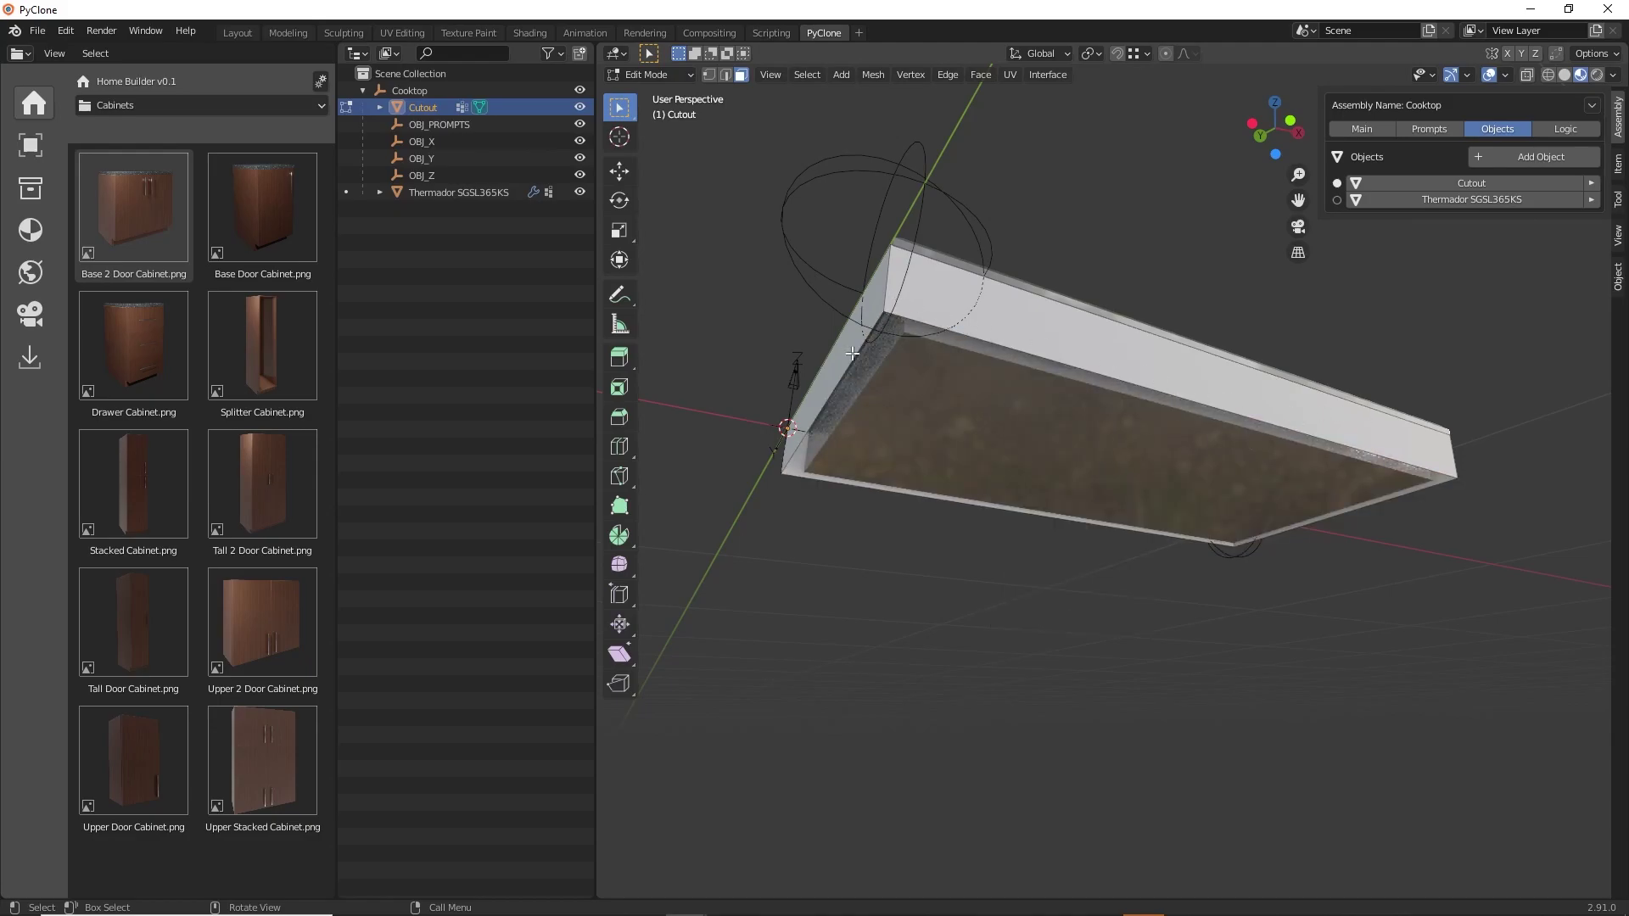
# Switch to wireframe display and raise the Cutout's four upper vertices along Z to above the cooktop.
pyautogui.moveTo(1077, 444); pyautogui.dragTo(898, 438, button='middle')
pyautogui.moveTo(817, 489); pyautogui.dragTo(1112, 377, button='middle')
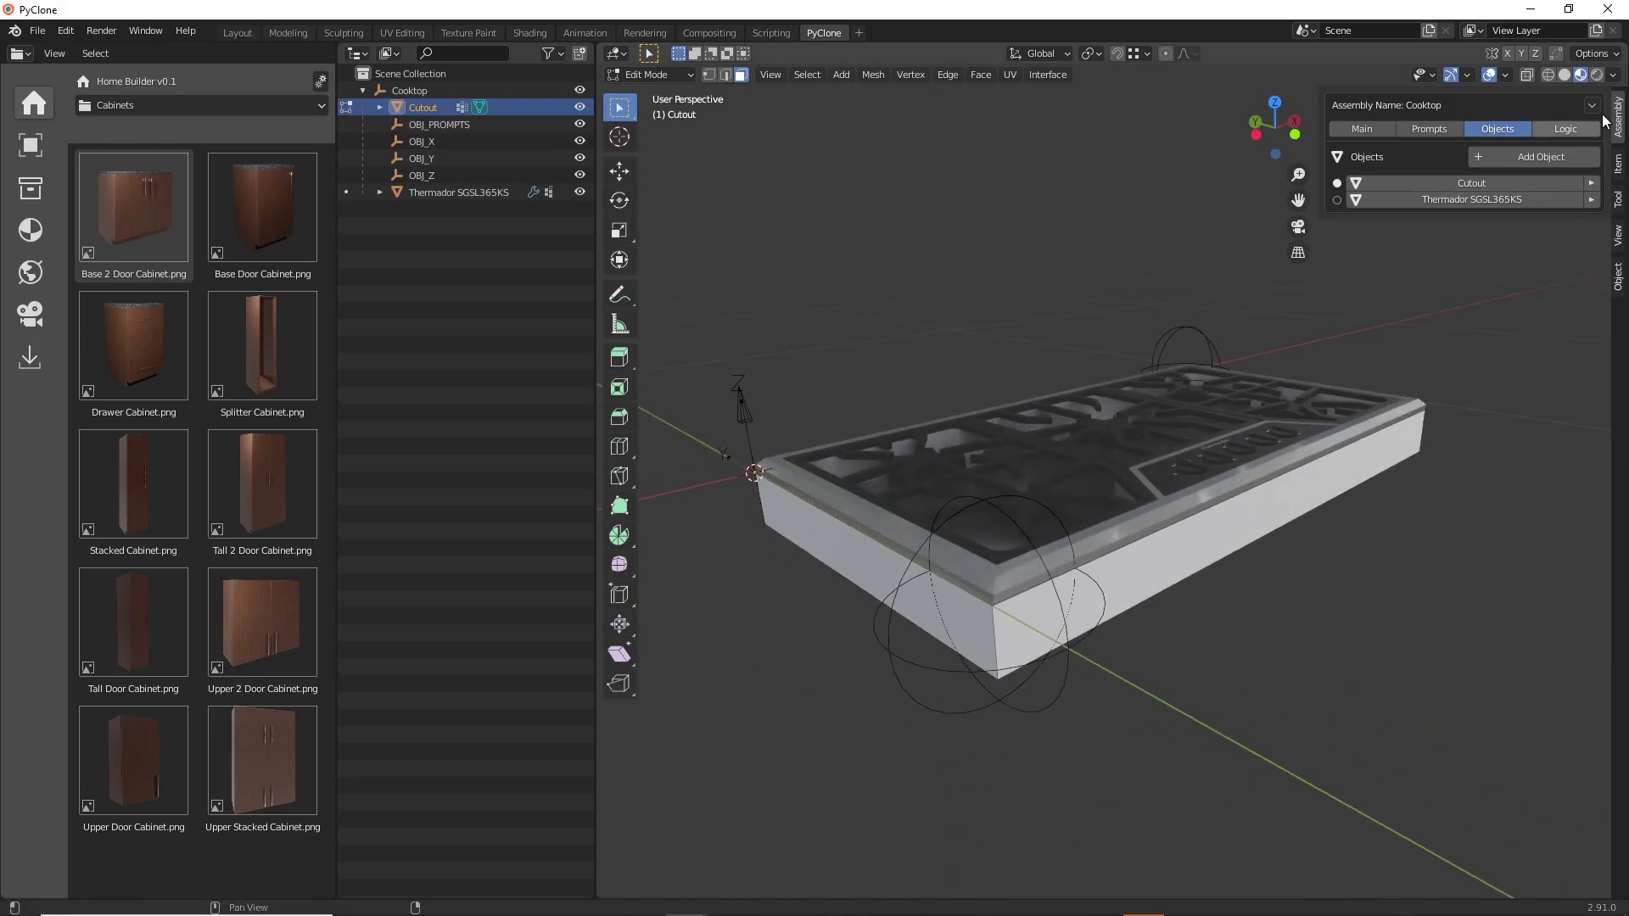
pyautogui.click(1550, 73)
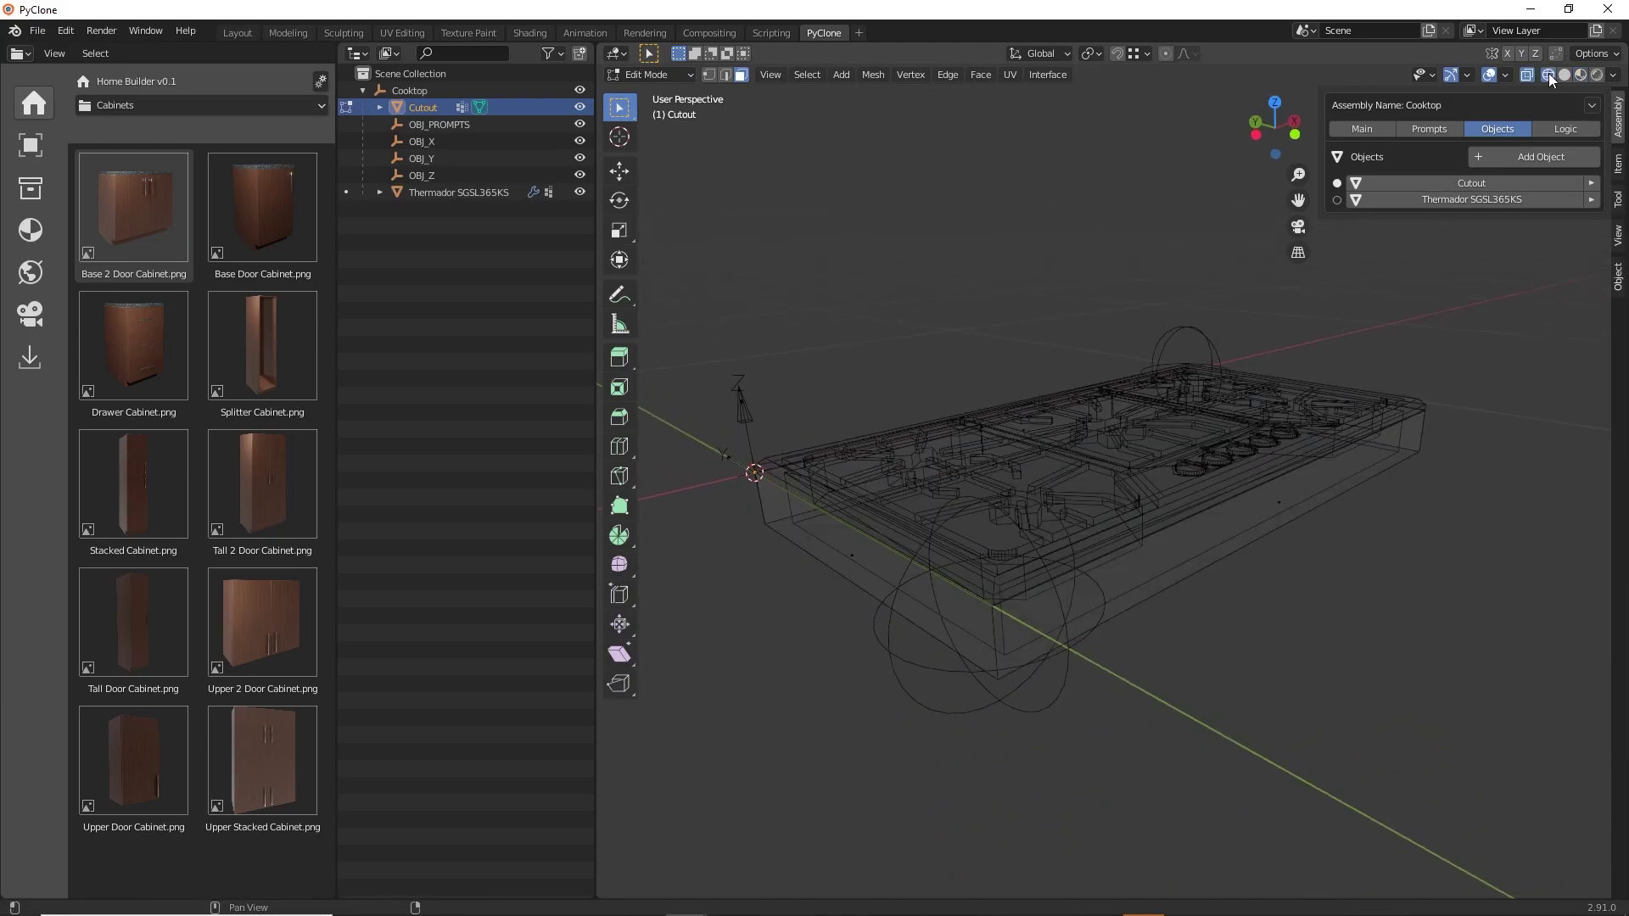
pyautogui.click(709, 73)
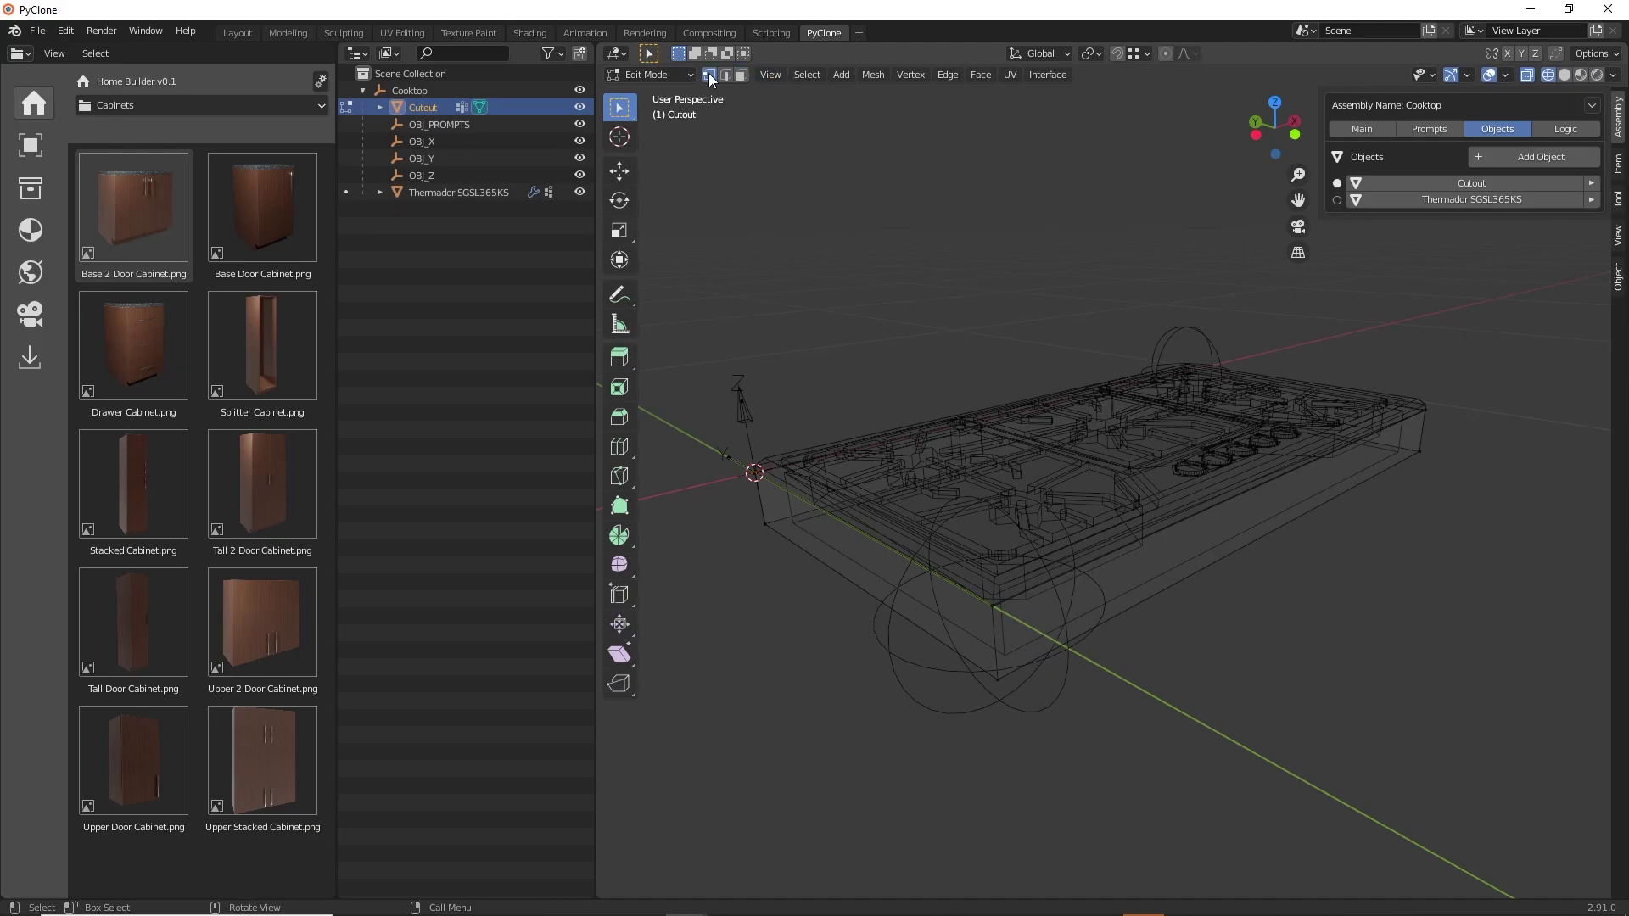
pyautogui.moveTo(1169, 364)
pyautogui.mouseDown(button='middle')
pyautogui.moveTo(1230, 389)
pyautogui.moveTo(1189, 374)
pyautogui.mouseUp(button='middle')
pyautogui.moveTo(838, 349); pyautogui.dragTo(1431, 429)
pyautogui.moveTo(1187, 399)
pyautogui.mouseDown(button='middle')
pyautogui.moveTo(1171, 475)
pyautogui.moveTo(1191, 405)
pyautogui.mouseUp(button='middle')
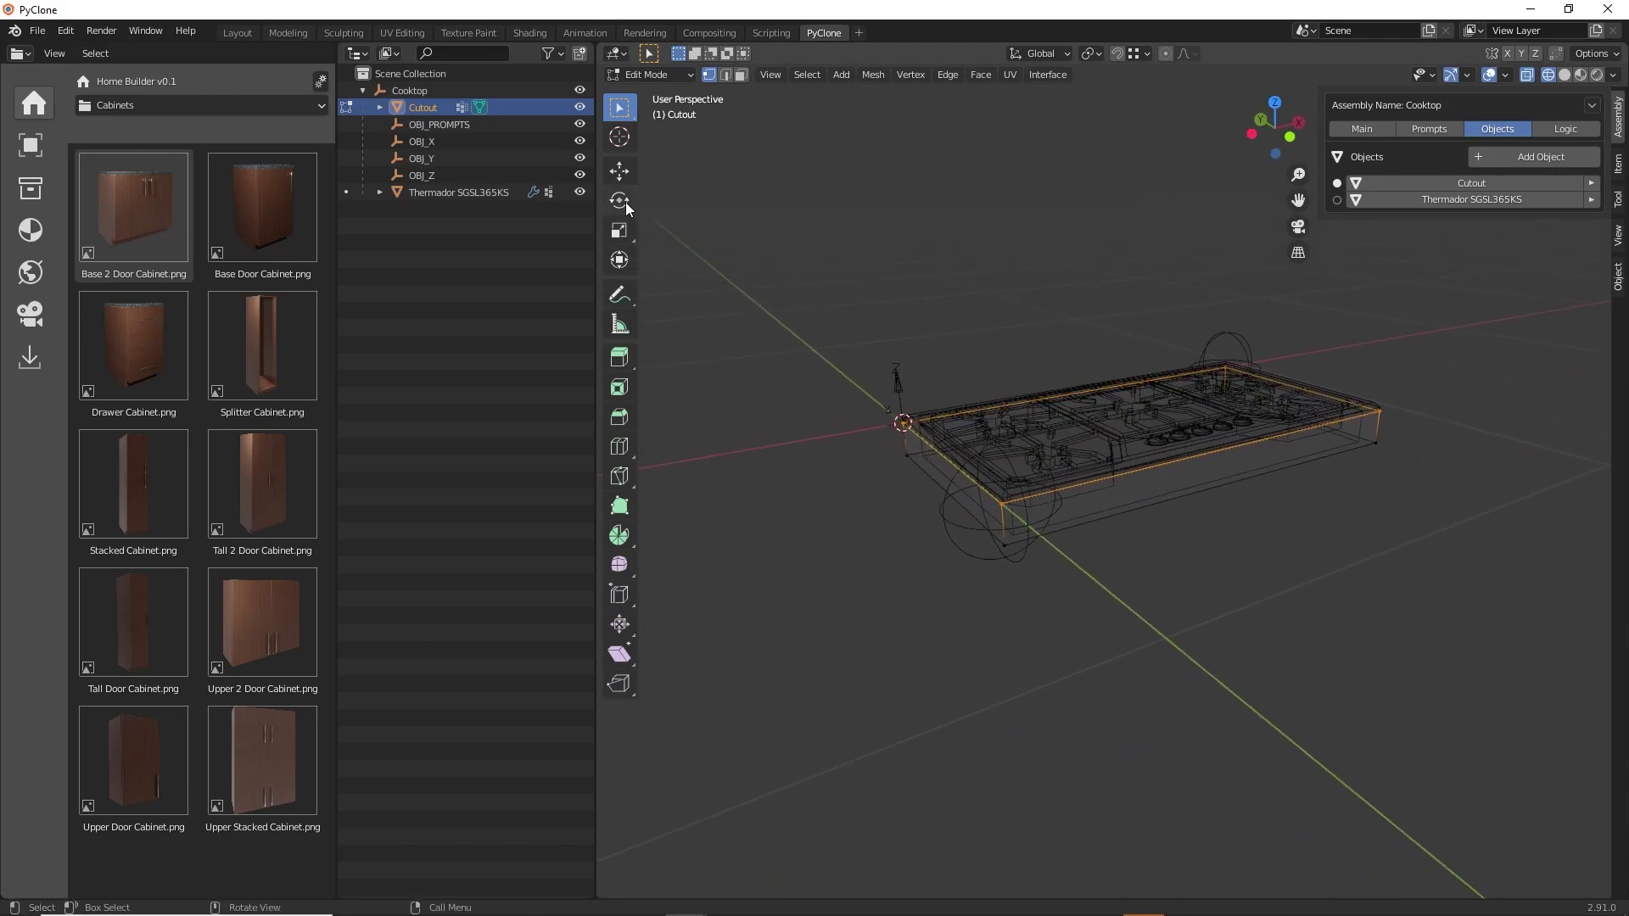
pyautogui.click(620, 171)
pyautogui.moveTo(1147, 355); pyautogui.dragTo(1150, 312)
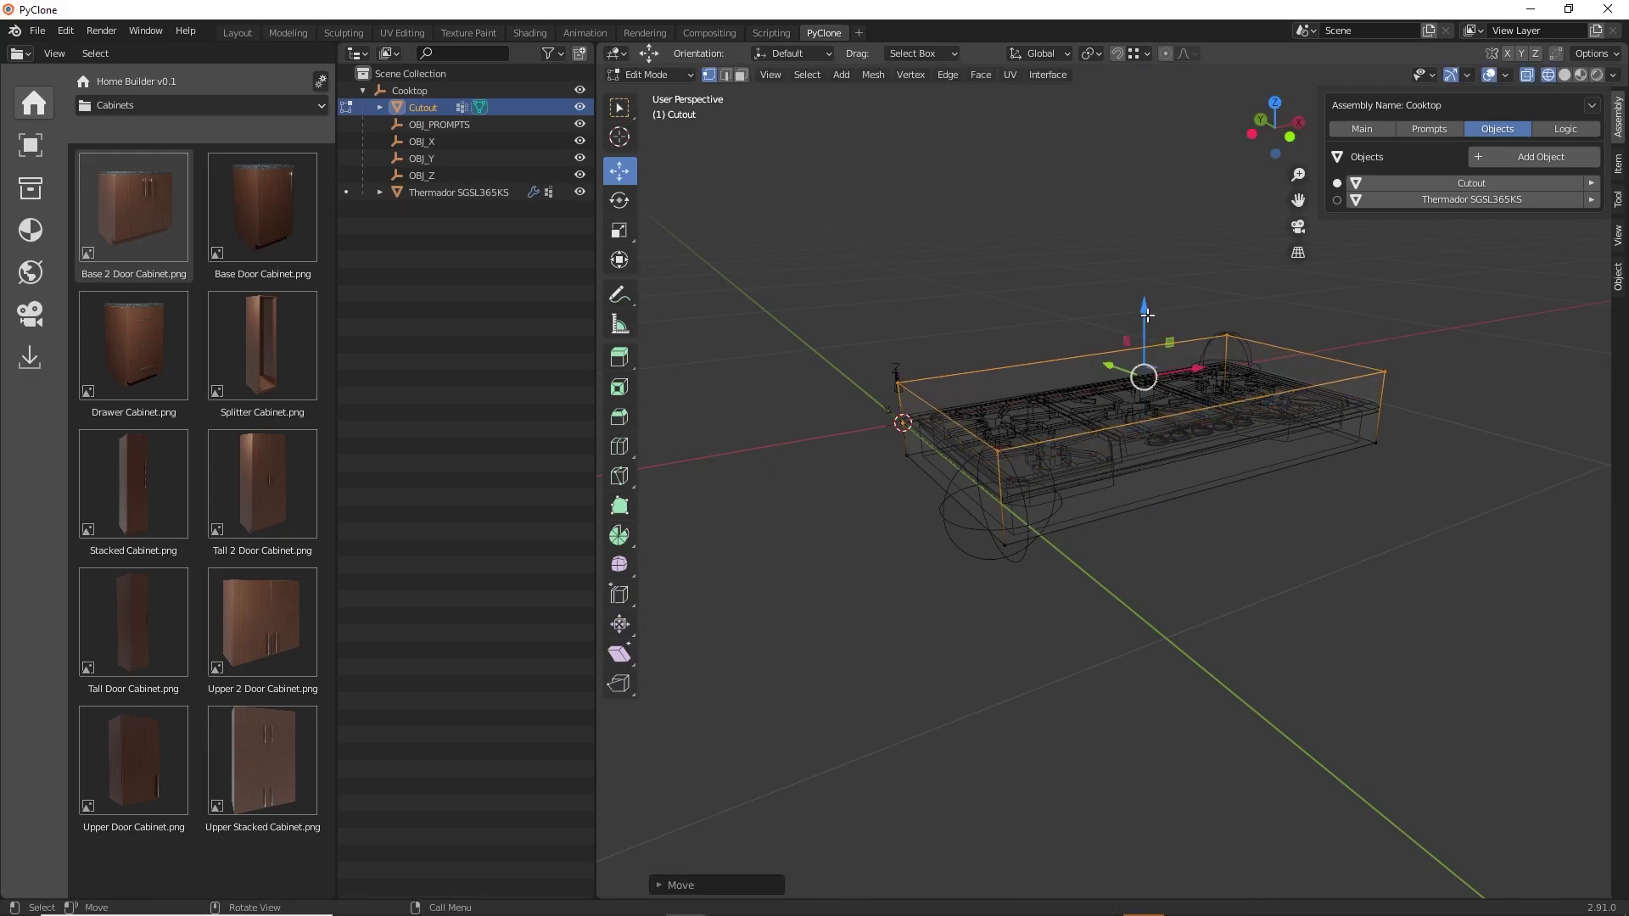
# Select the Cutout's four lower vertices and move them down along Z to below the cooktop's underside.
pyautogui.scroll(2, 1120, 419)
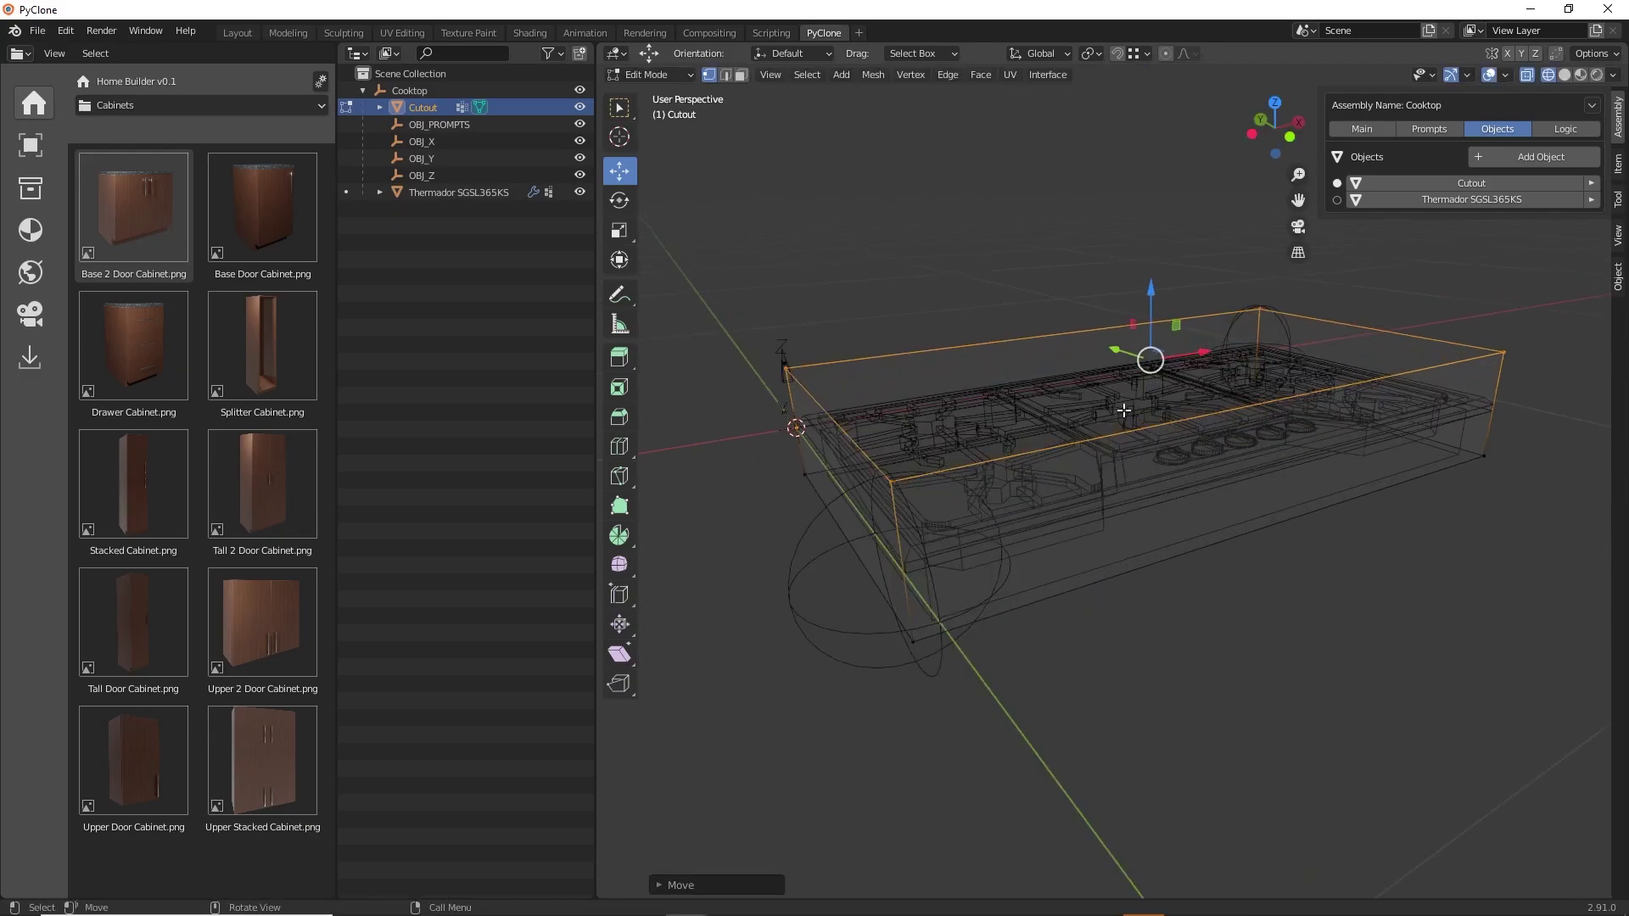
pyautogui.moveTo(1039, 484); pyautogui.dragTo(1175, 469, button='middle')
pyautogui.moveTo(813, 447); pyautogui.dragTo(1452, 521)
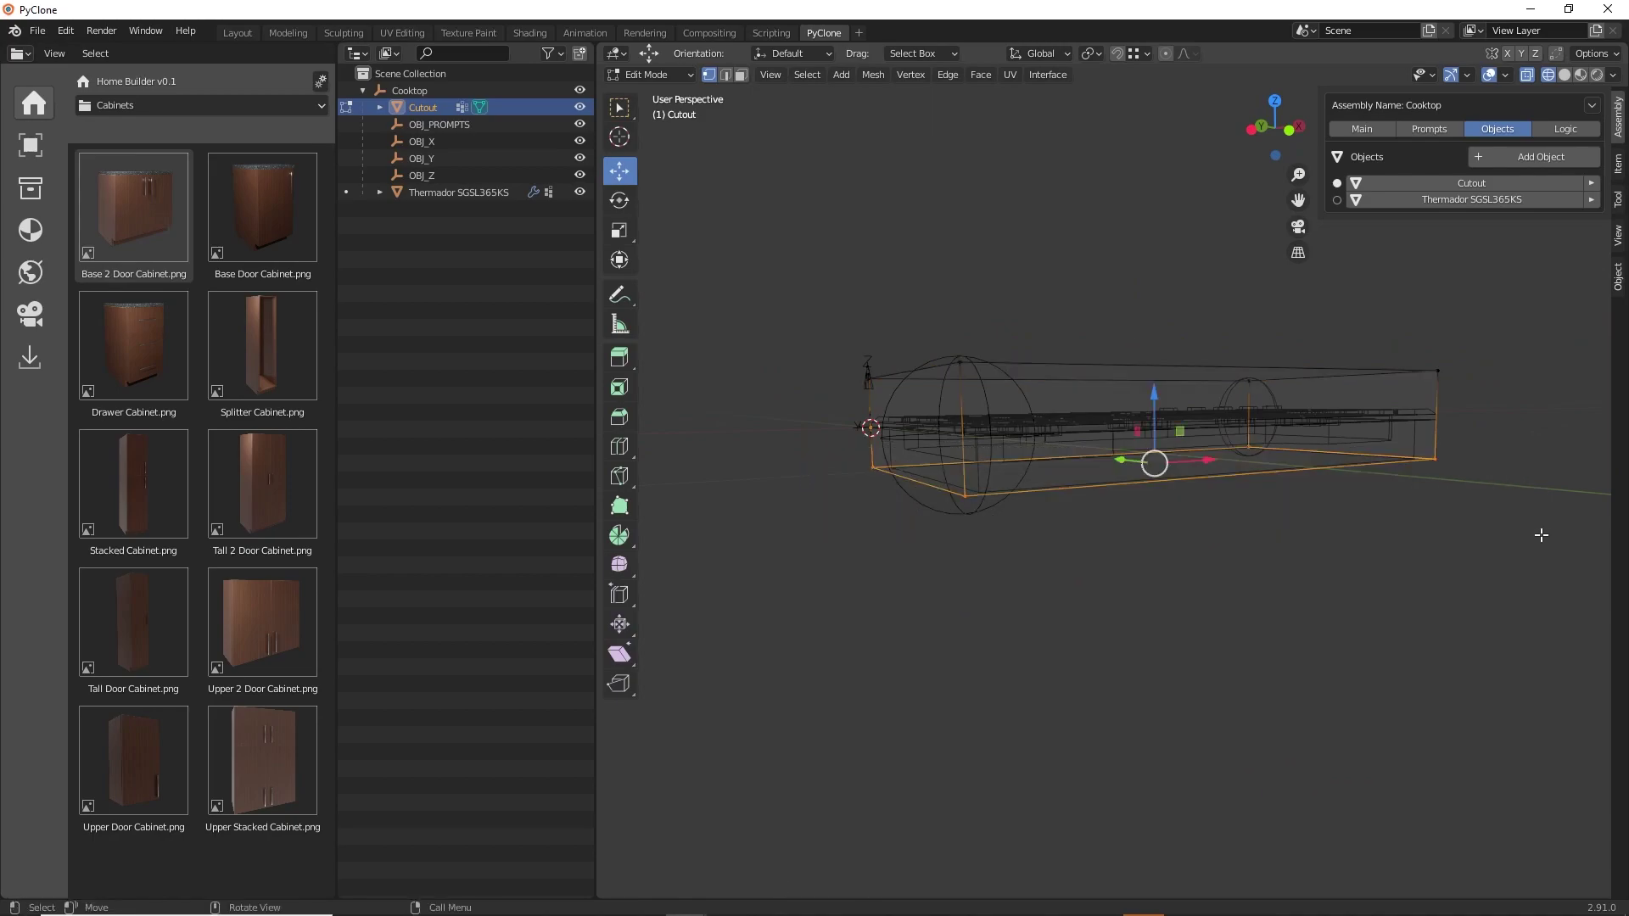
pyautogui.moveTo(1157, 399); pyautogui.dragTo(1158, 416)
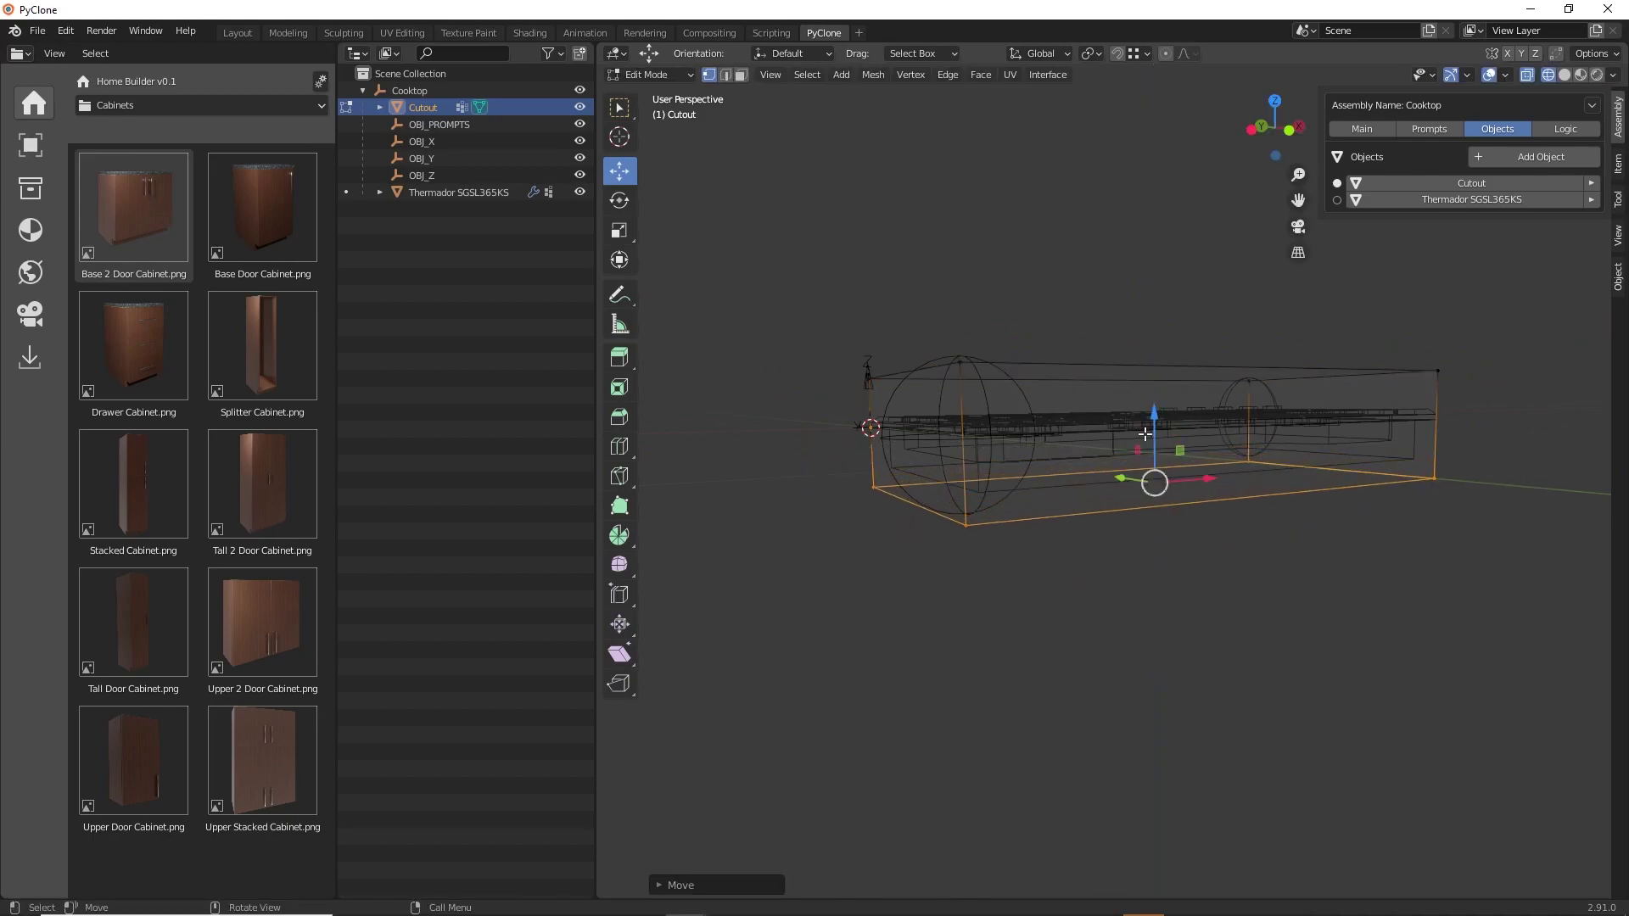
# Move the Cutout's two end faces inward along X so they sit just inside the cooktop's side rims.
pyautogui.moveTo(1141, 456); pyautogui.dragTo(1026, 436, button='middle')
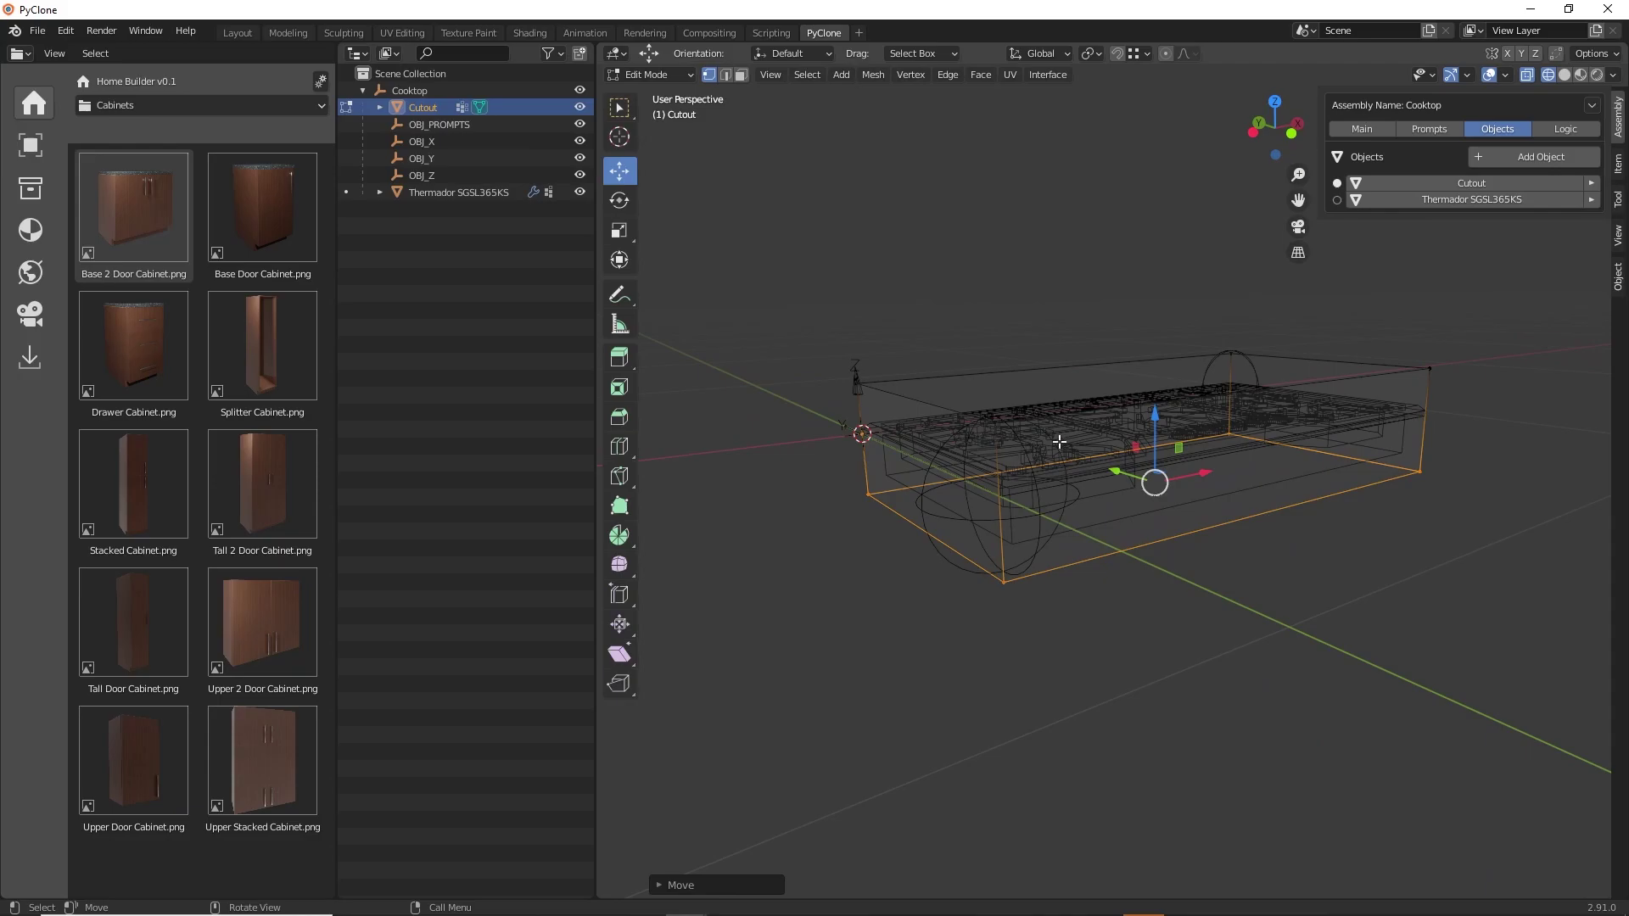
pyautogui.scroll(3, 1175, 450)
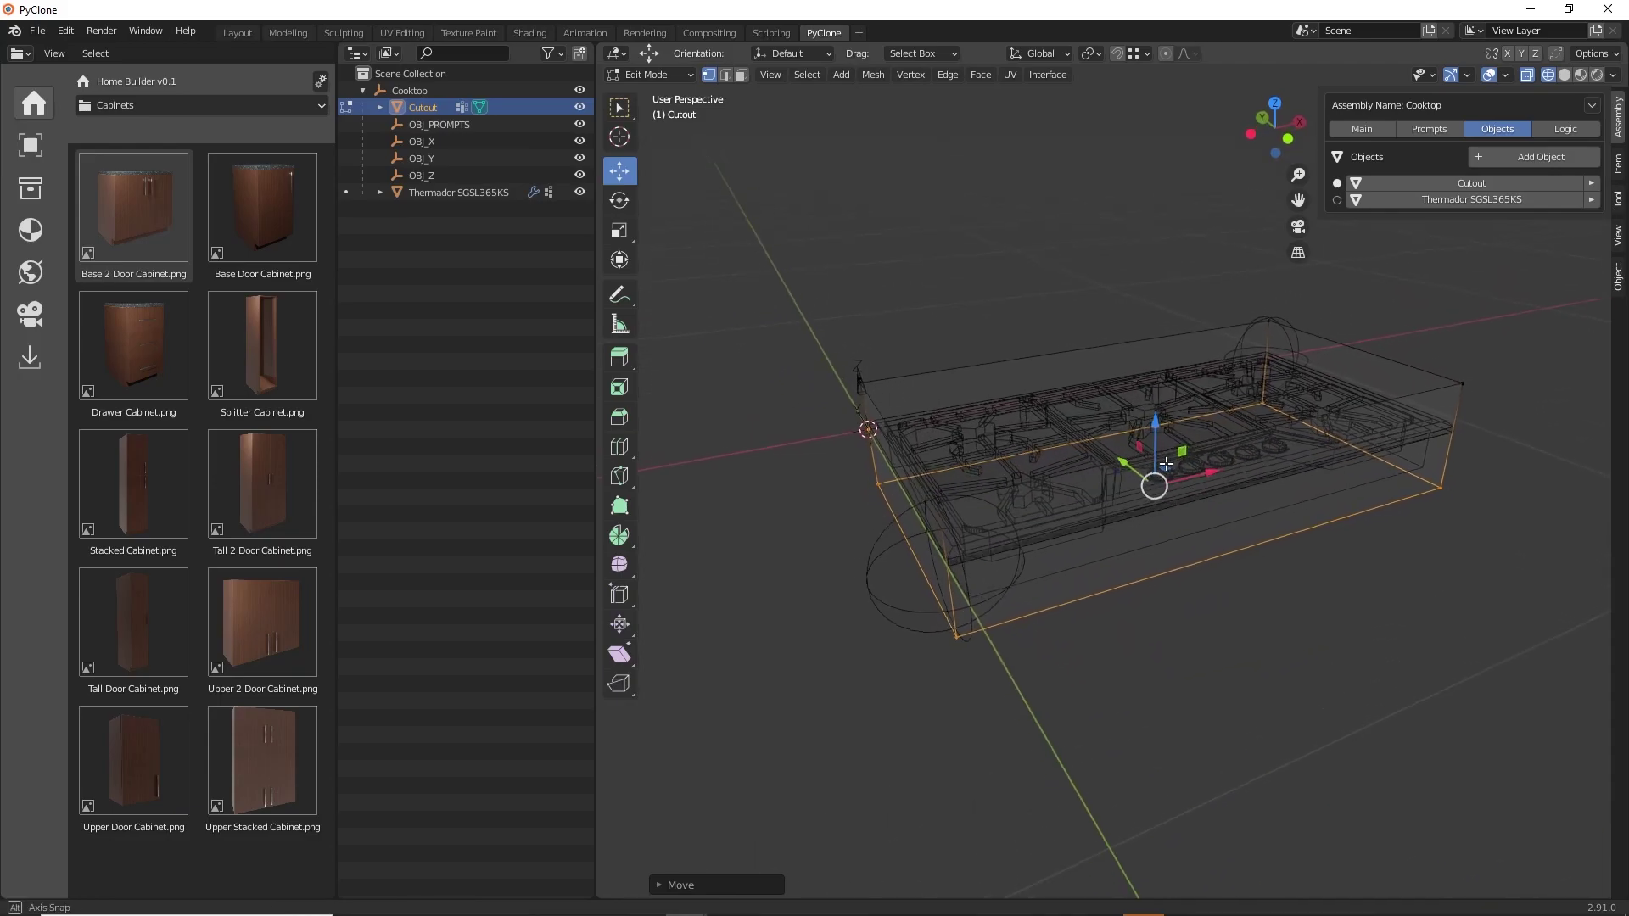
pyautogui.scroll(3, 899, 458)
pyautogui.moveTo(973, 557); pyautogui.dragTo(942, 571, button='middle')
pyautogui.scroll(-3, 850, 517)
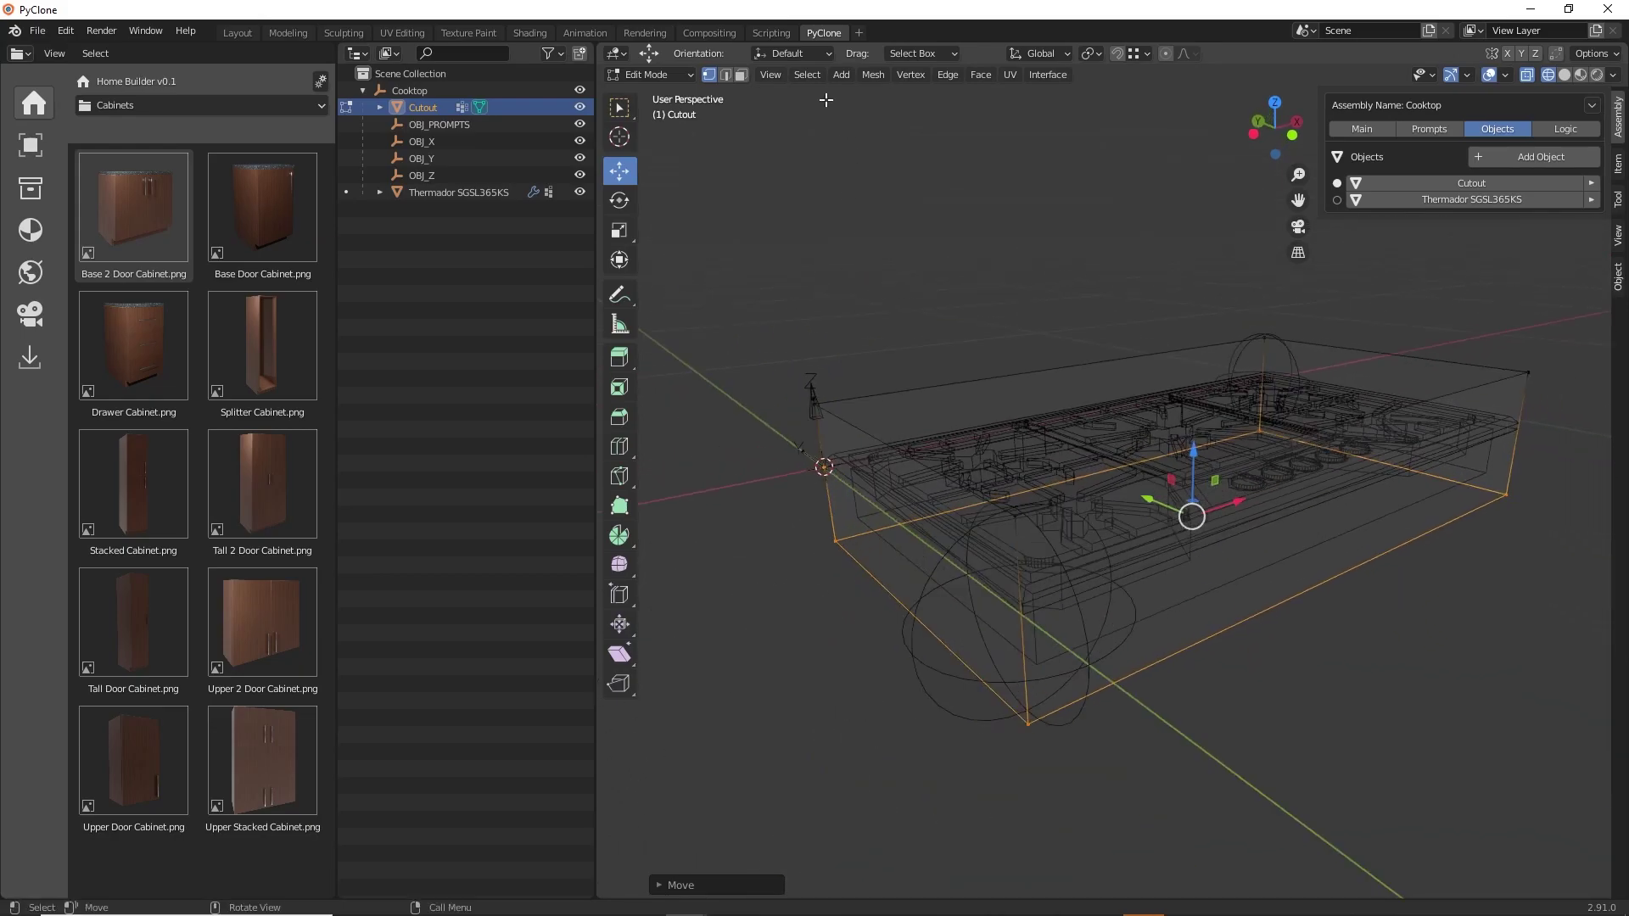
pyautogui.click(740, 75)
pyautogui.click(897, 489)
pyautogui.moveTo(898, 489); pyautogui.dragTo(949, 507, button='middle')
pyautogui.press('g')
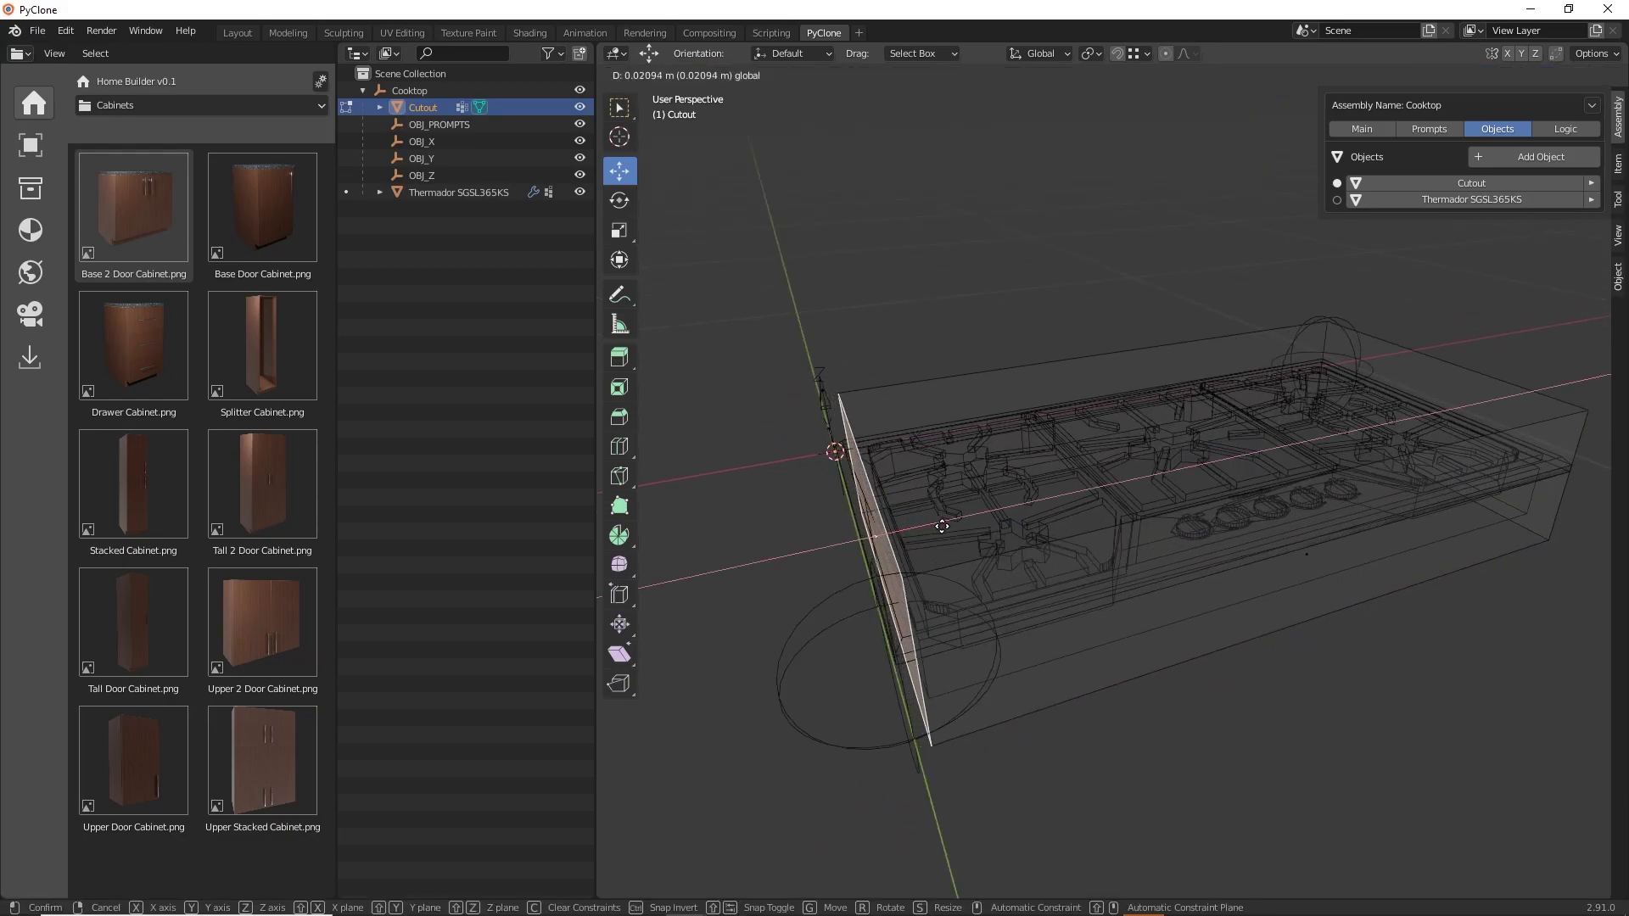
pyautogui.click(1089, 512)
pyautogui.moveTo(1090, 511); pyautogui.dragTo(1171, 462, button='middle')
pyautogui.moveTo(1171, 463); pyautogui.dragTo(1158, 462)
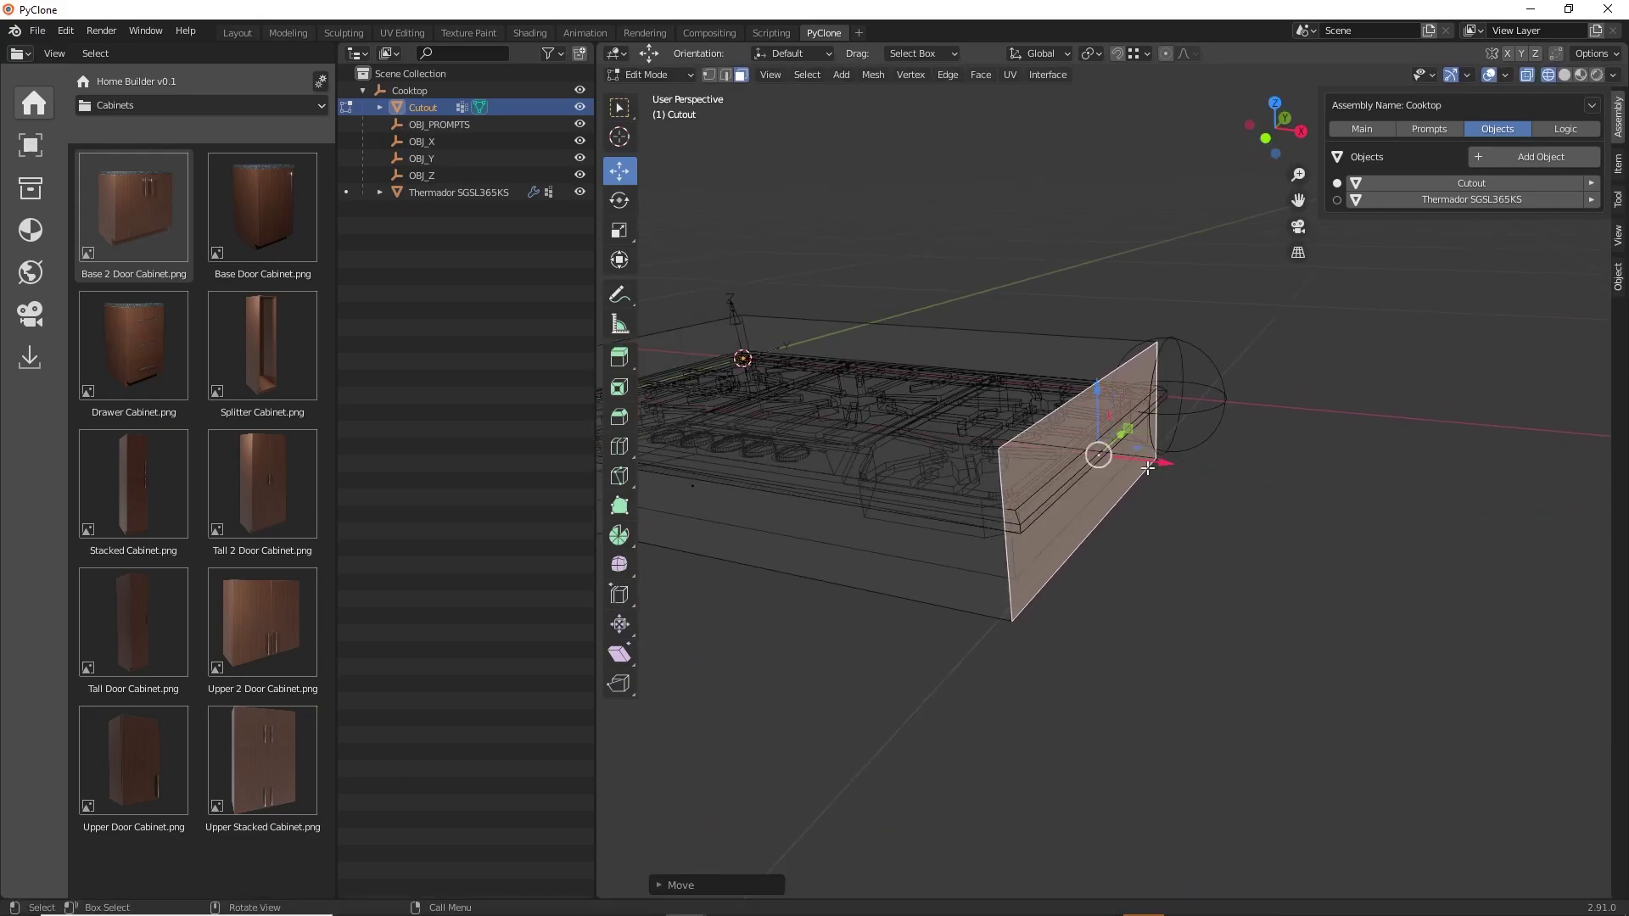
# Move the Cutout's front face slightly inward along Y, behind the cooktop's front rim.
pyautogui.click(791, 494)
pyautogui.moveTo(791, 494); pyautogui.dragTo(912, 538, button='middle')
pyautogui.click(911, 538)
pyautogui.moveTo(961, 510); pyautogui.dragTo(973, 508)
# Move the Cutout's back face inward along Y to just inside the rear rim, aligning it from the top view, and return to Object Mode.
pyautogui.moveTo(1112, 445); pyautogui.dragTo(1214, 419, button='middle')
pyautogui.moveTo(1213, 419); pyautogui.dragTo(1204, 417)
pyautogui.moveTo(918, 484); pyautogui.dragTo(1058, 455, button='middle')
pyautogui.press('KP_7')
pyautogui.press('g')
pyautogui.press('y')
pyautogui.click(1074, 312)
pyautogui.scroll(2, 895, 609)
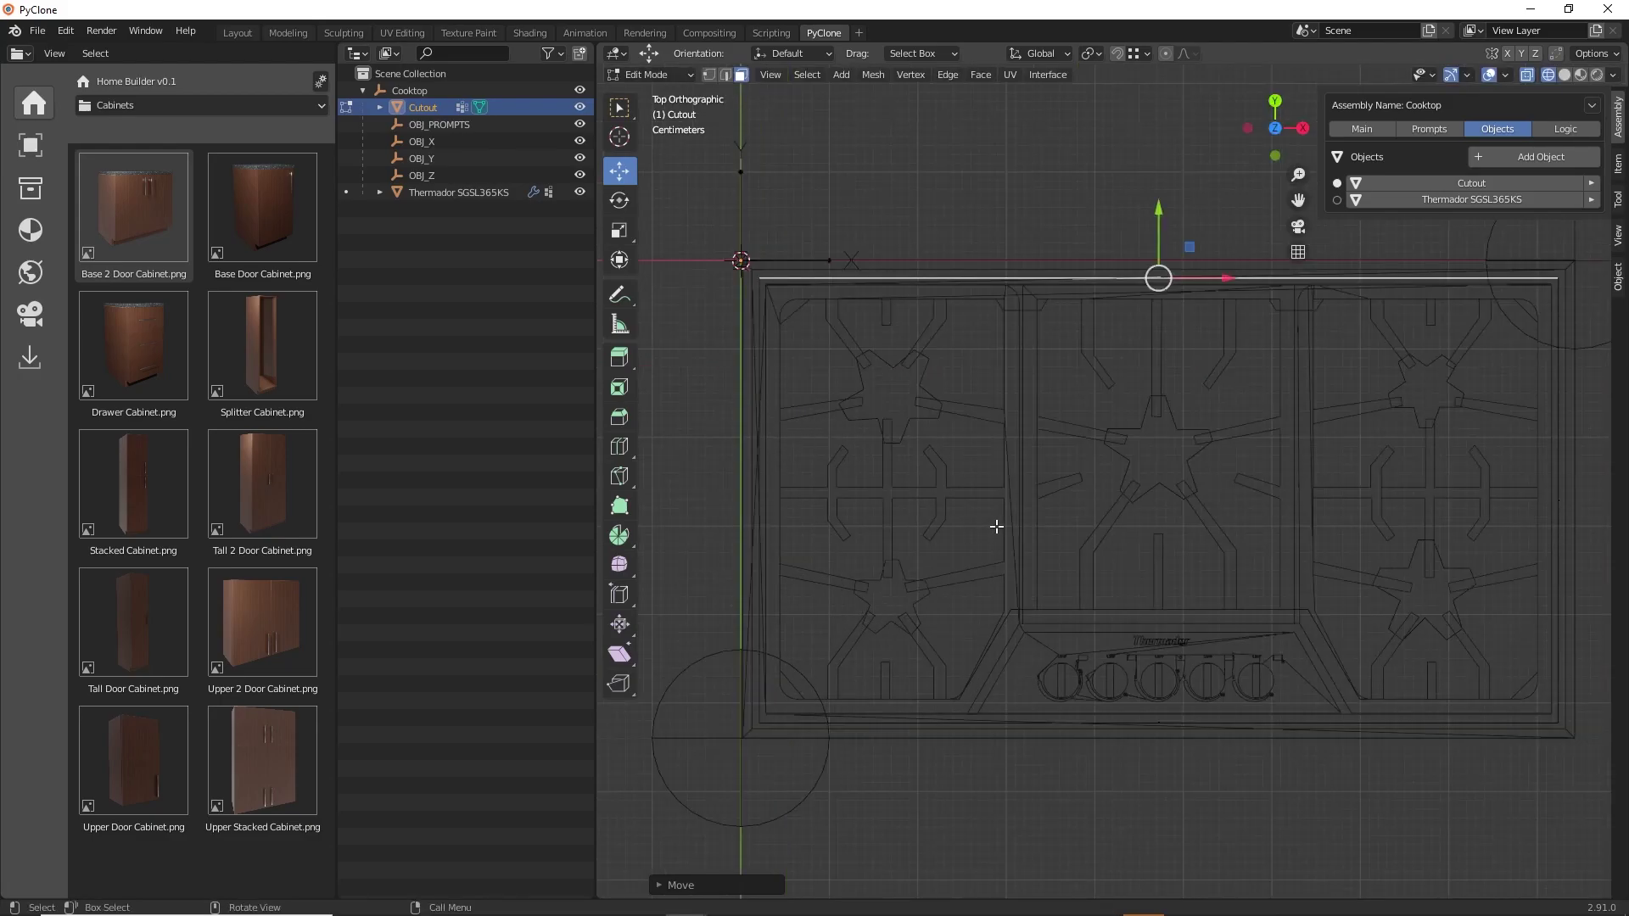
pyautogui.moveTo(960, 509); pyautogui.dragTo(1055, 438, button='middle')
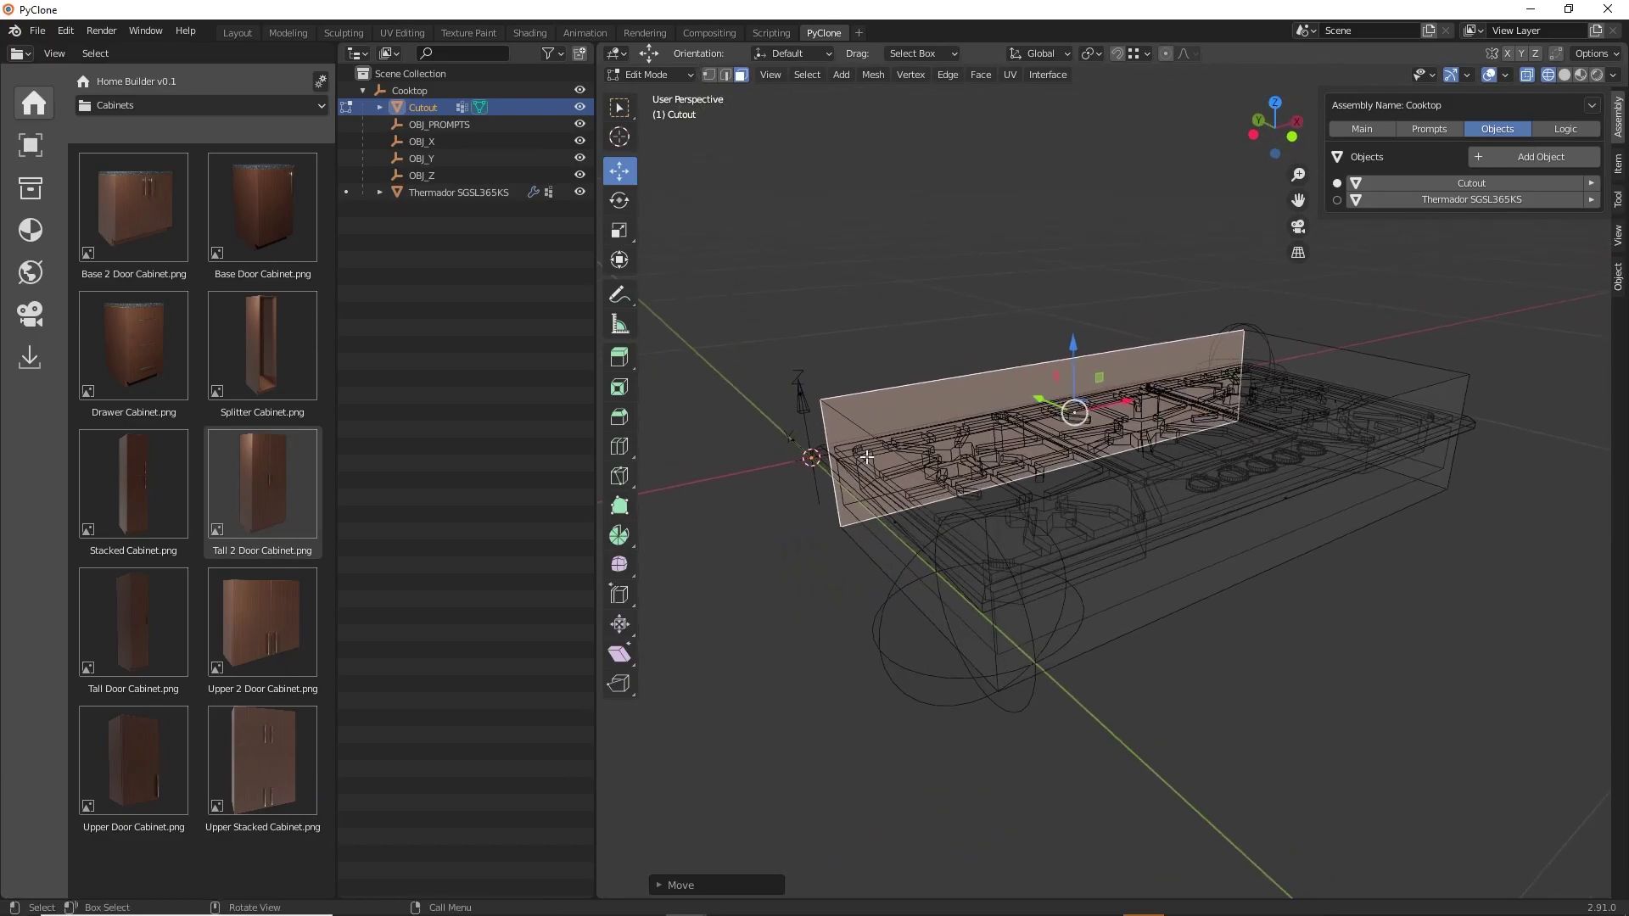
pyautogui.moveTo(1271, 435); pyautogui.dragTo(1261, 436, button='middle')
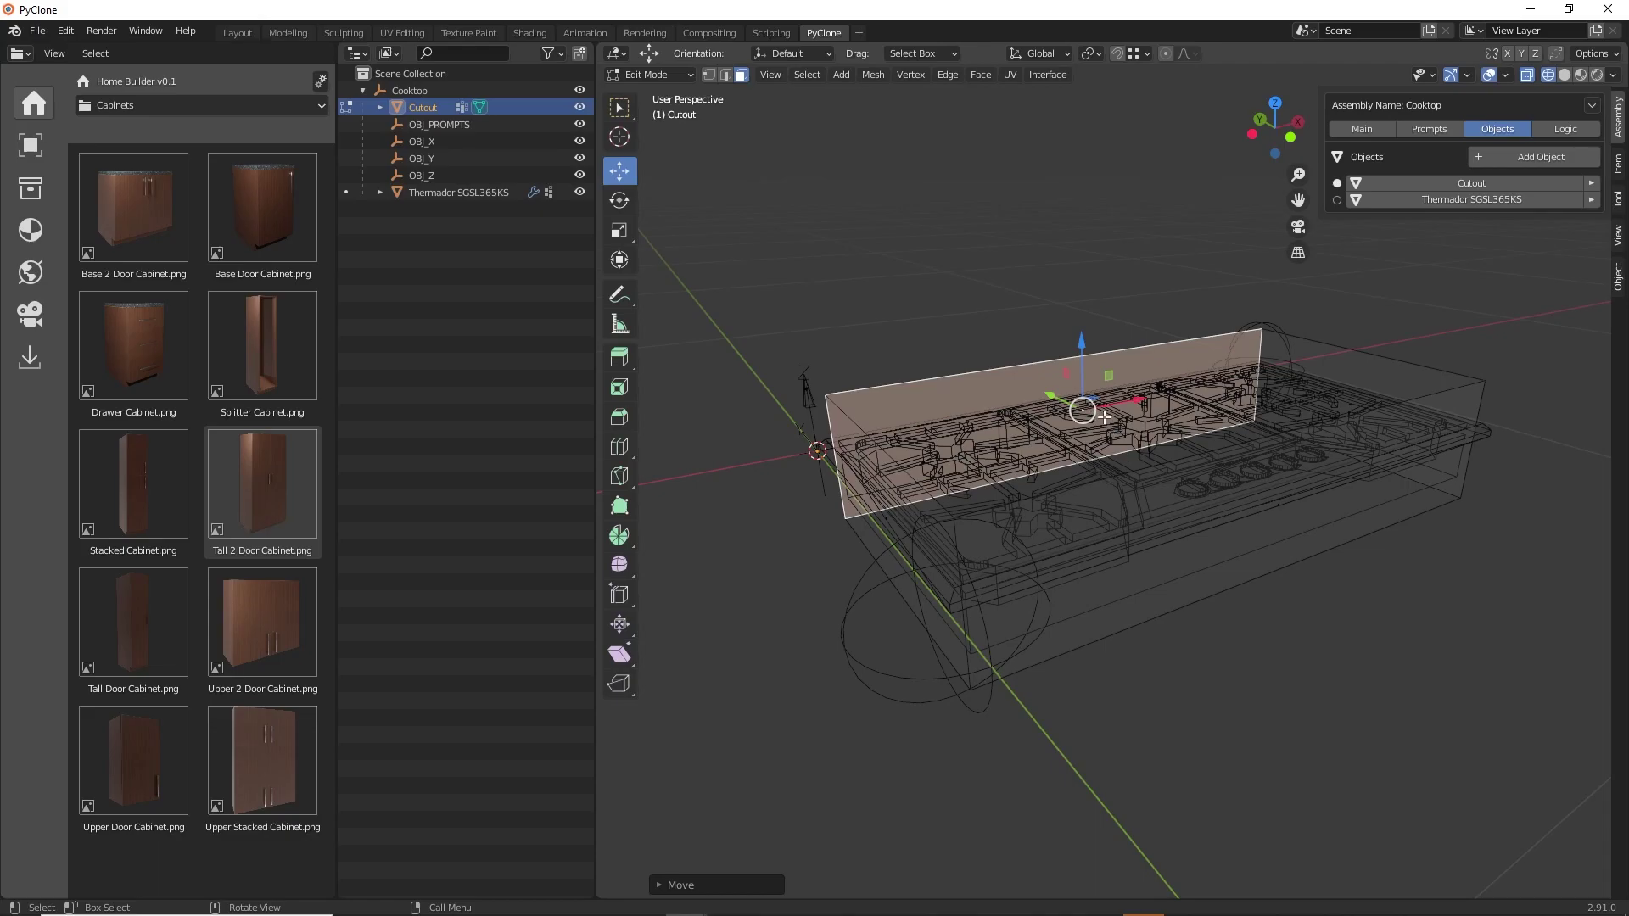
pyautogui.press('Tab')
pyautogui.moveTo(1130, 423); pyautogui.dragTo(1122, 427, button='middle')
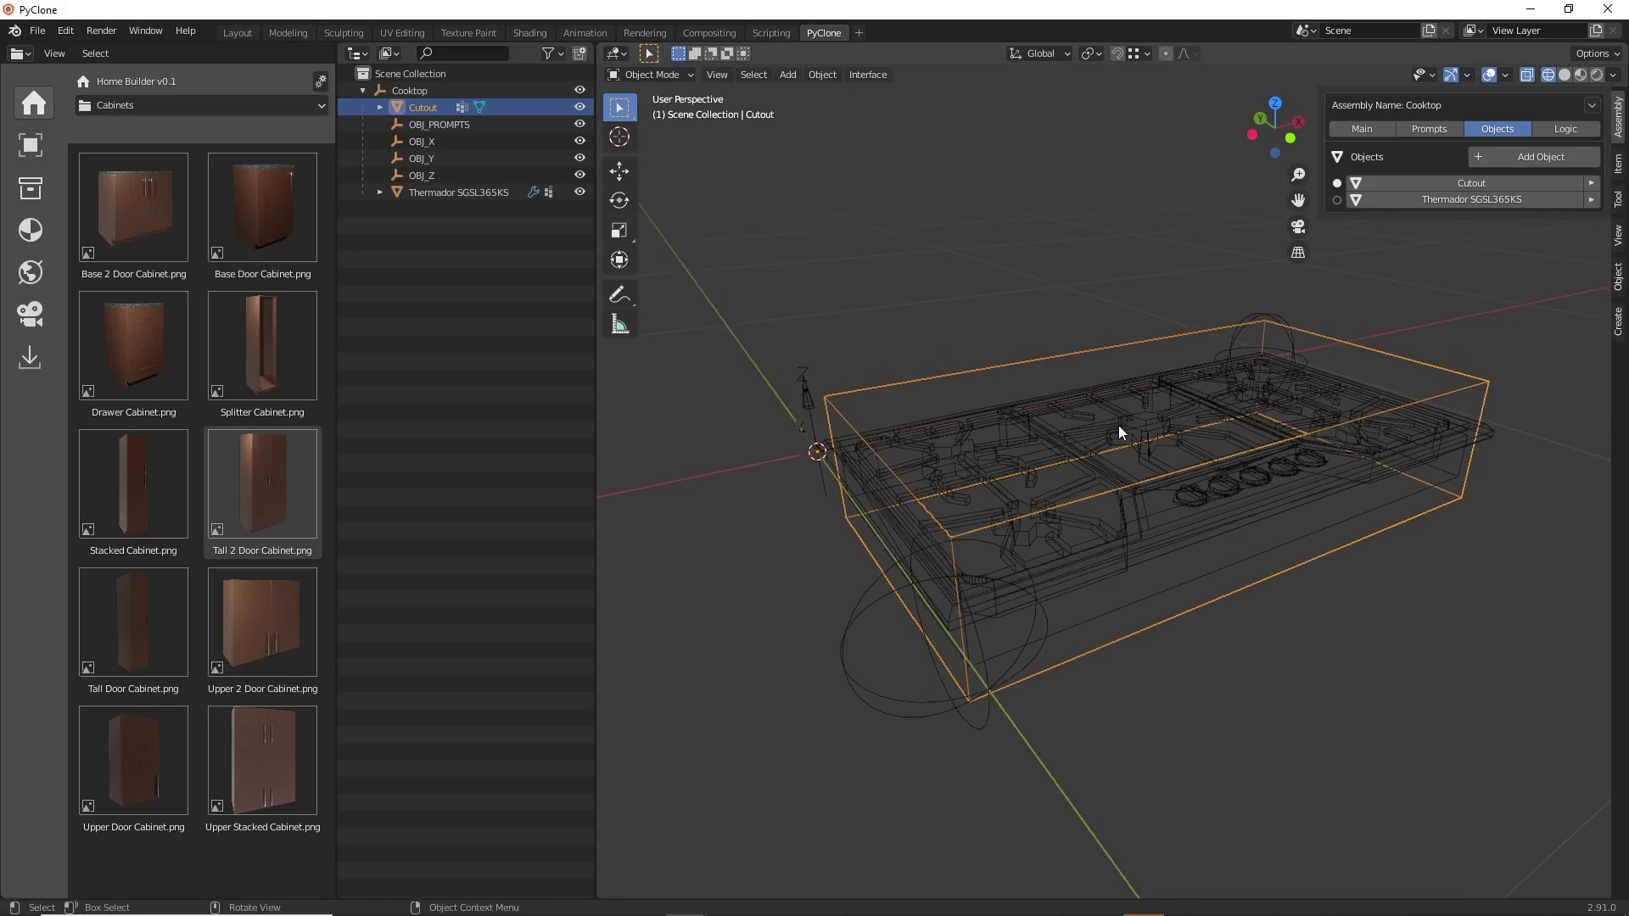
# Show the Cutout's object properties in place of the Outliner and add a custom property named IS_BOOLEAN.
pyautogui.click(358, 52)
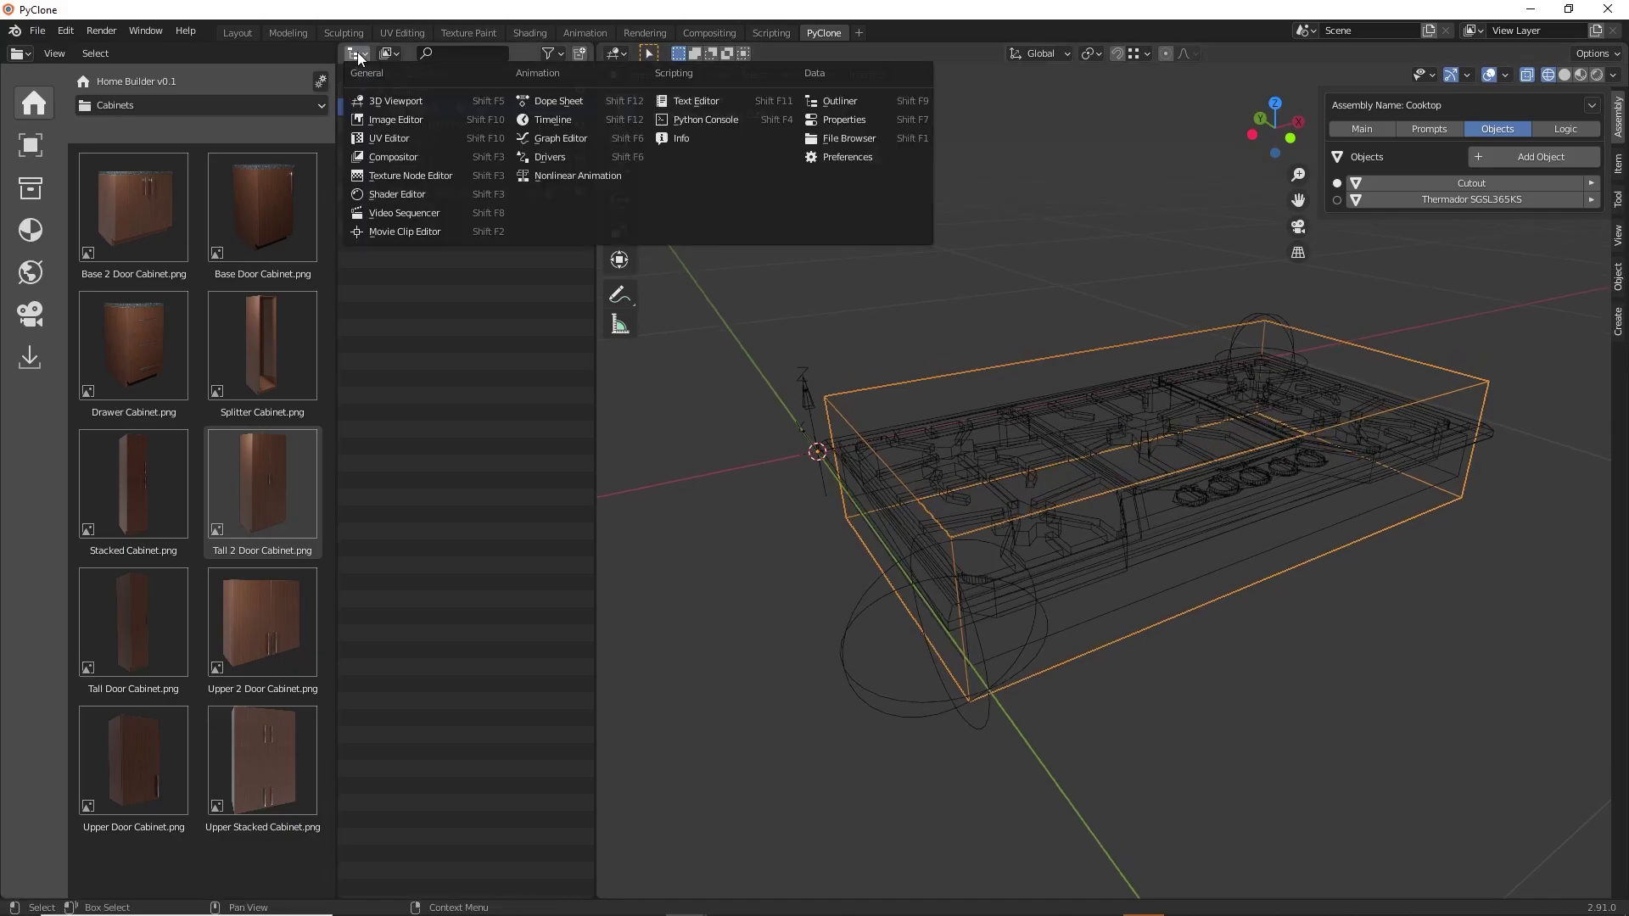
pyautogui.click(837, 119)
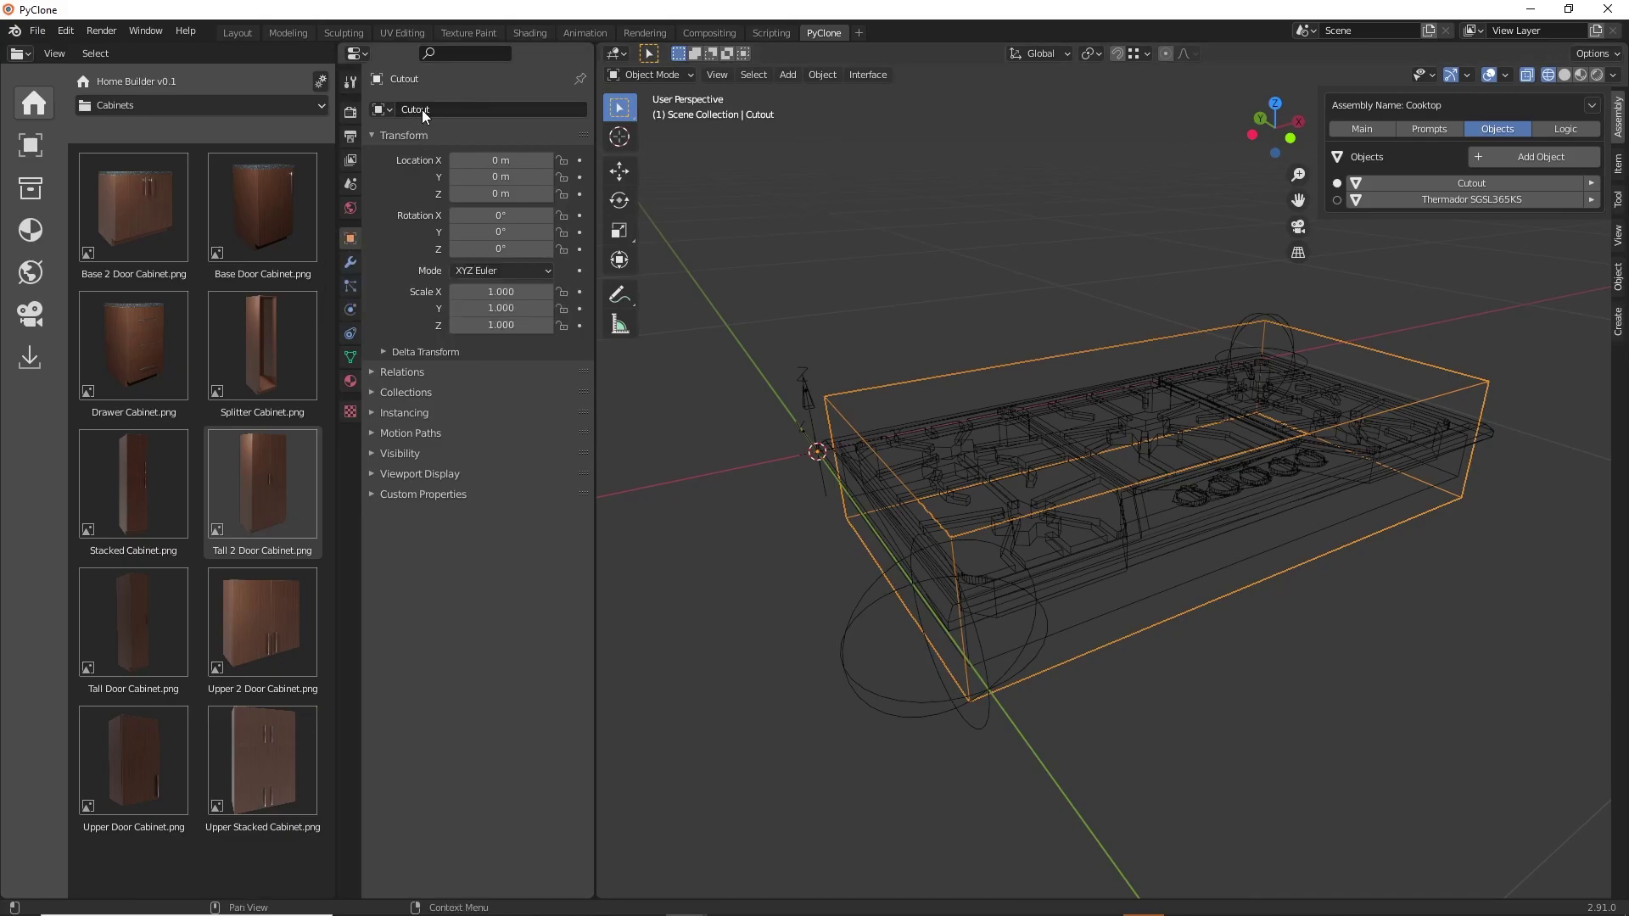
pyautogui.click(437, 496)
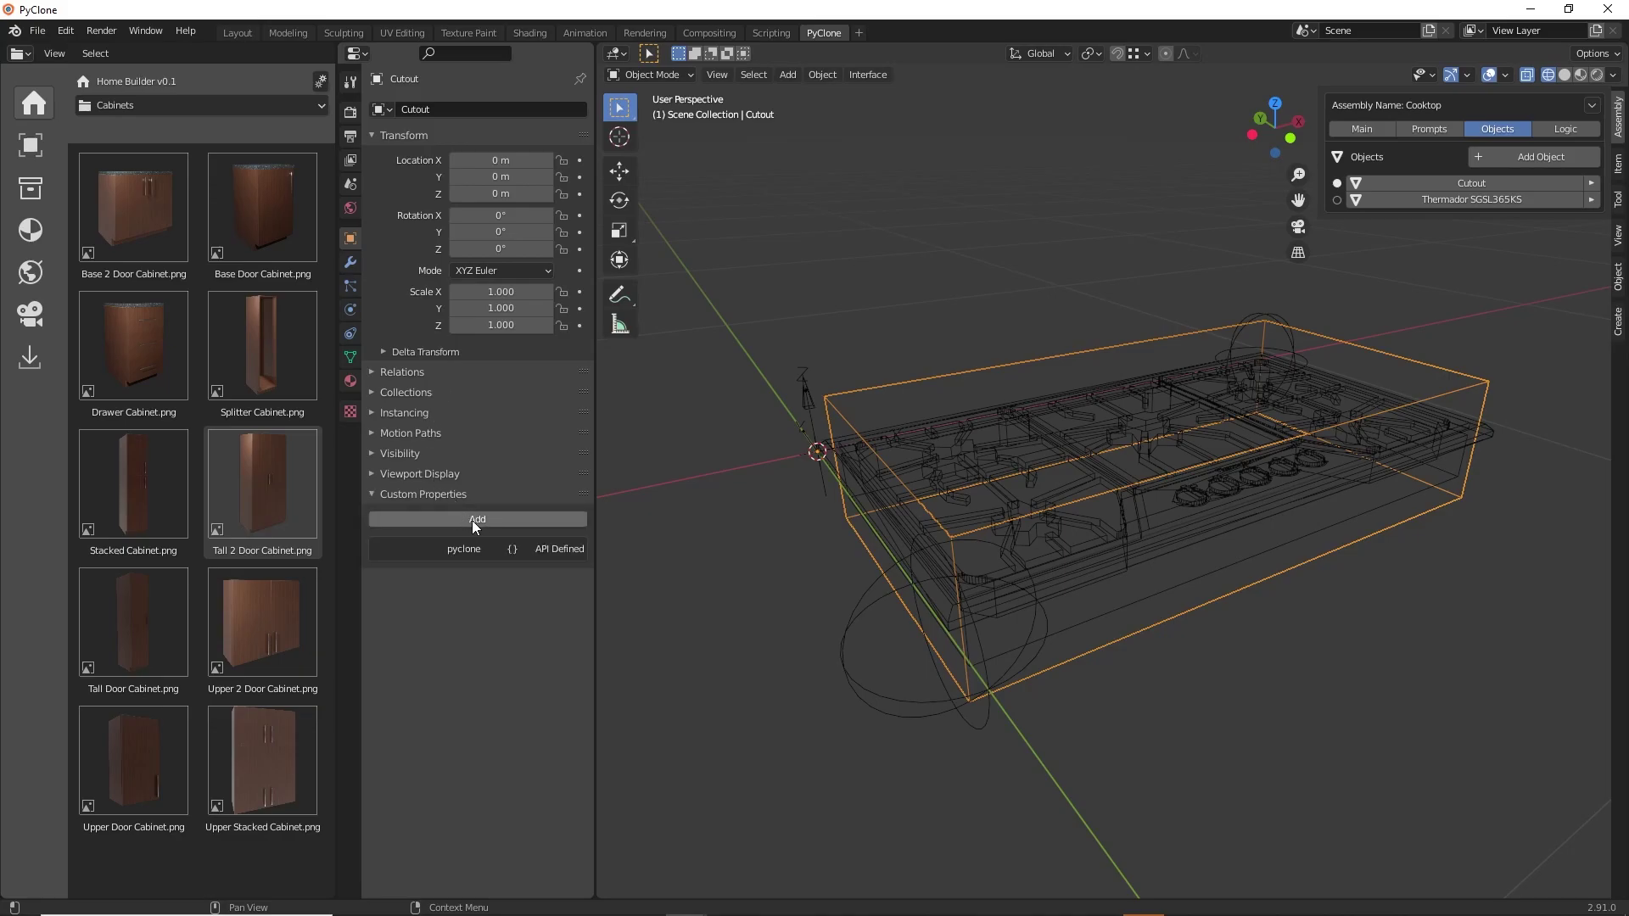
pyautogui.click(477, 520)
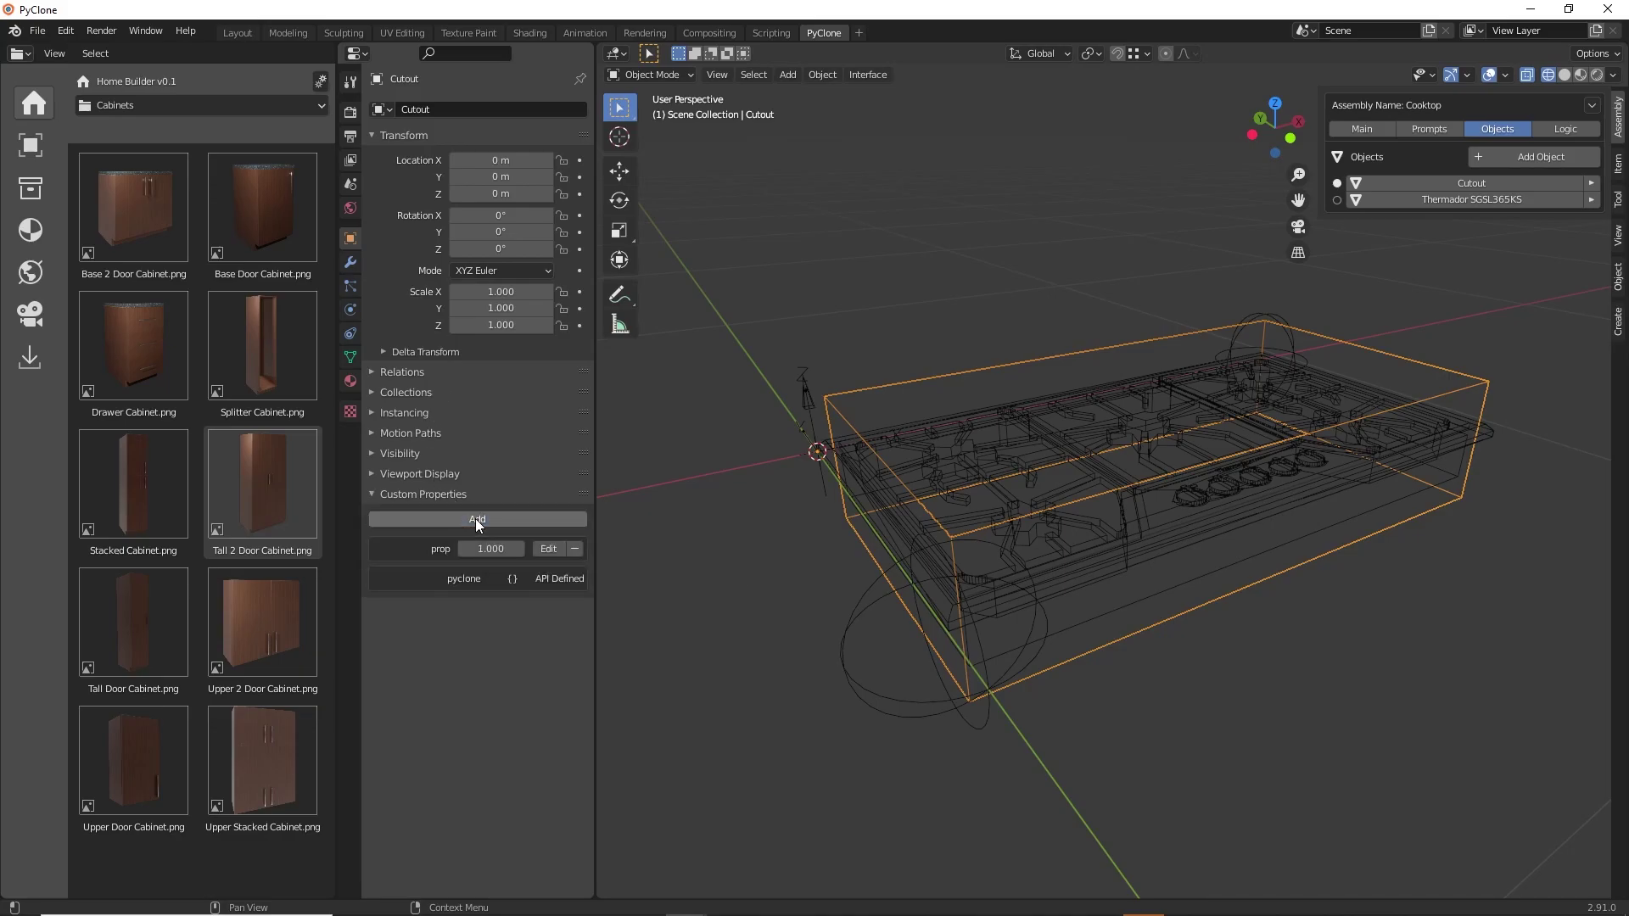
pyautogui.click(546, 550)
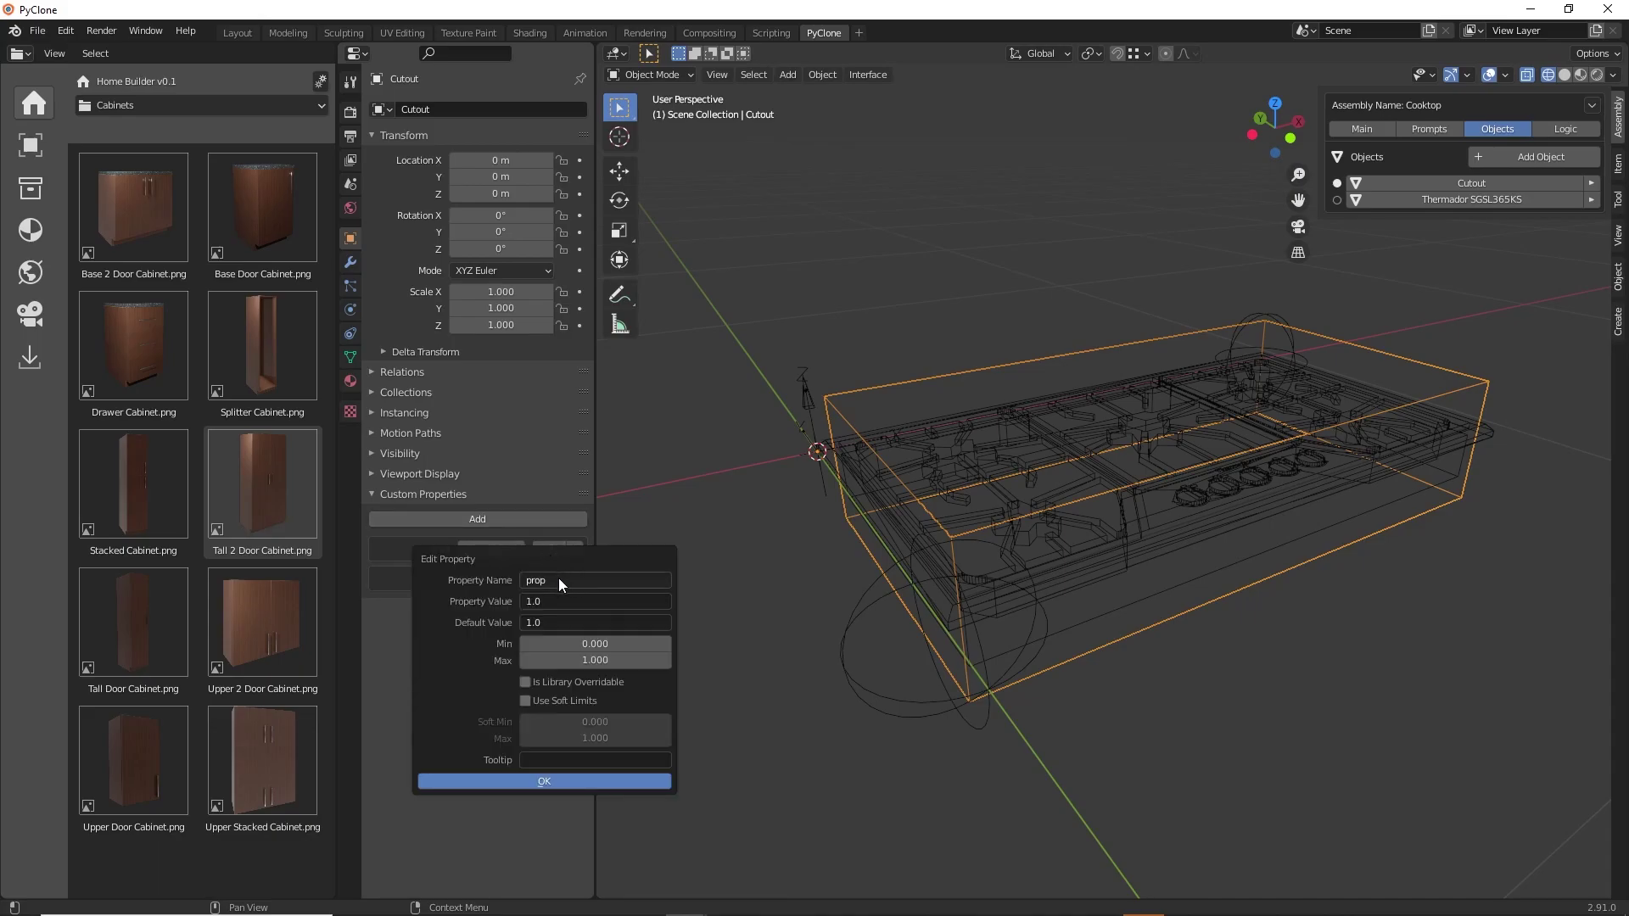
pyautogui.click(558, 580)
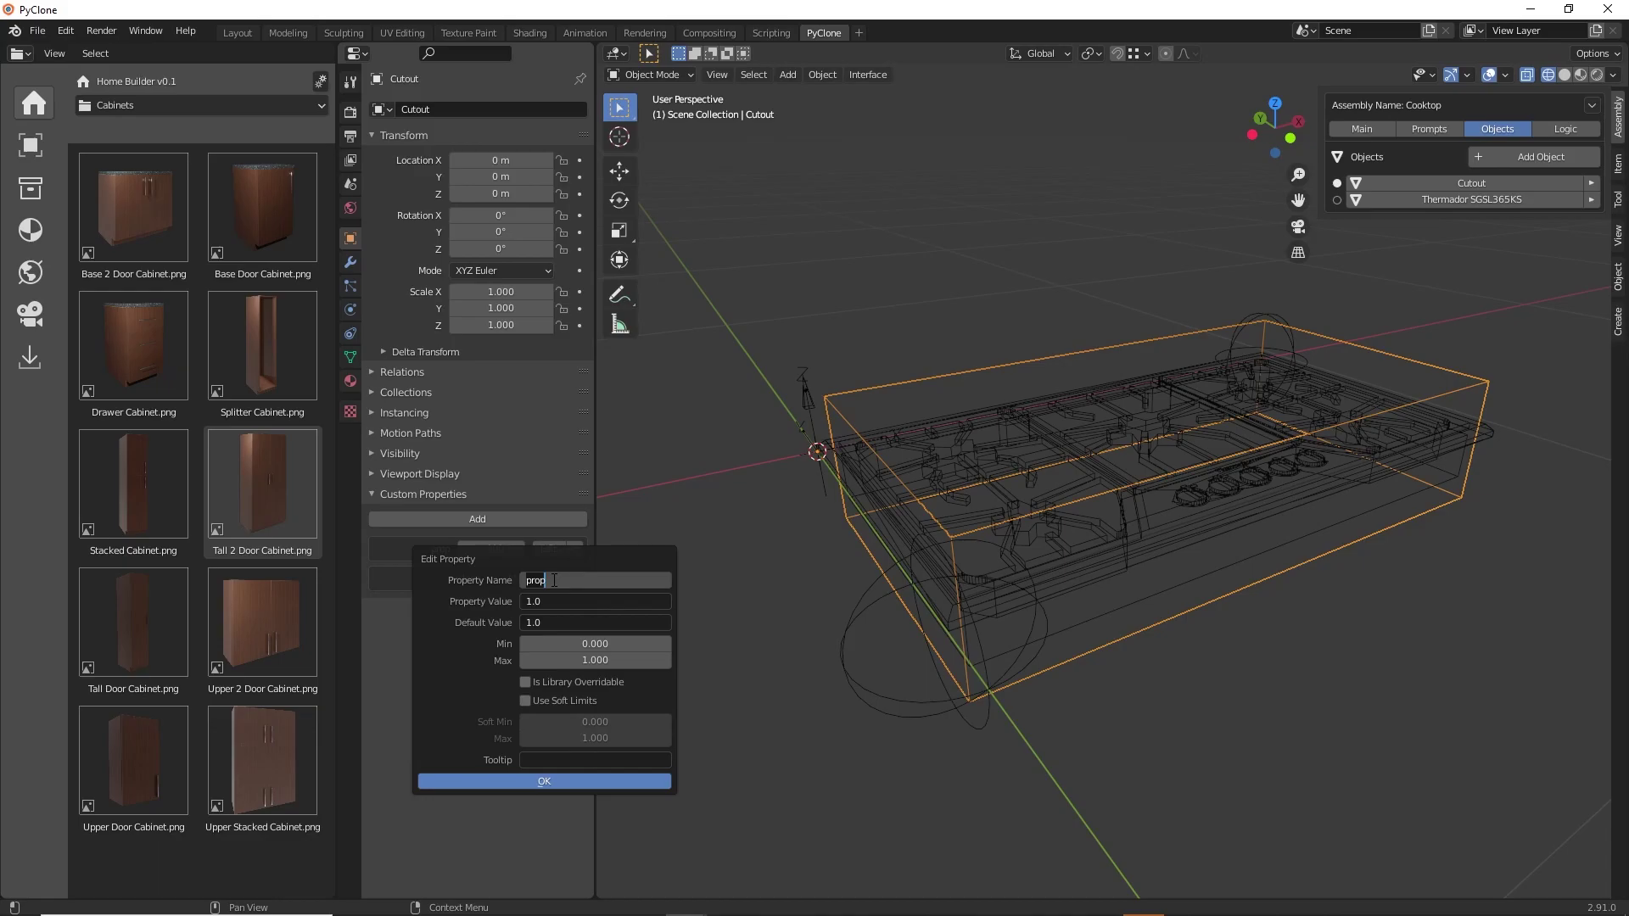
pyautogui.write('IS_BOOLEAN')
pyautogui.click(489, 577)
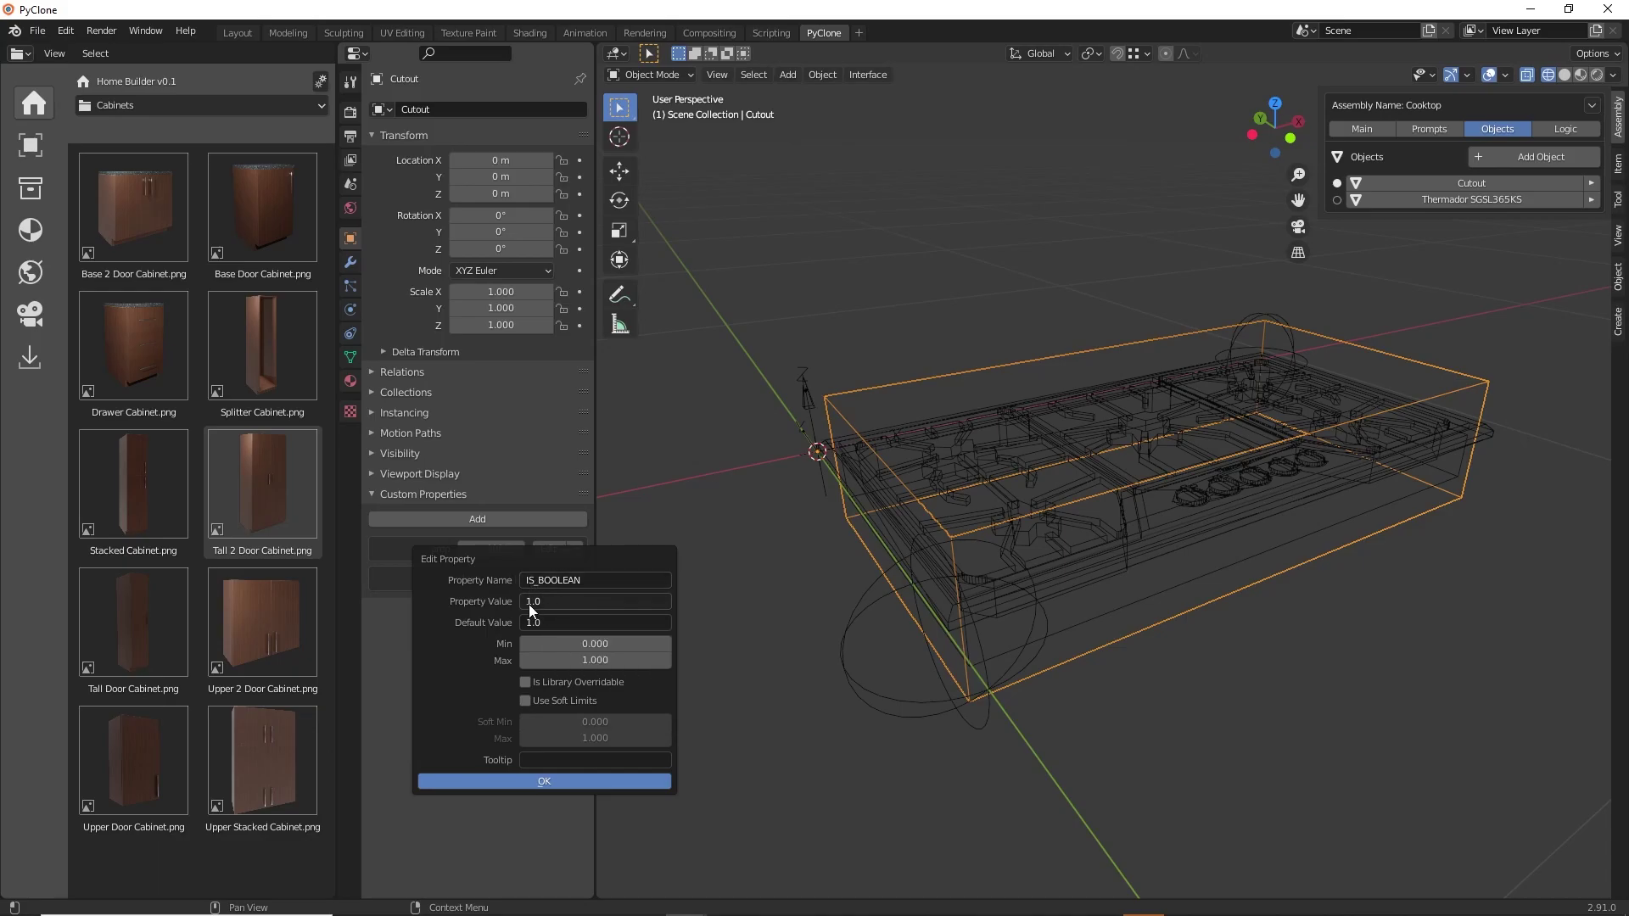
pyautogui.click(562, 780)
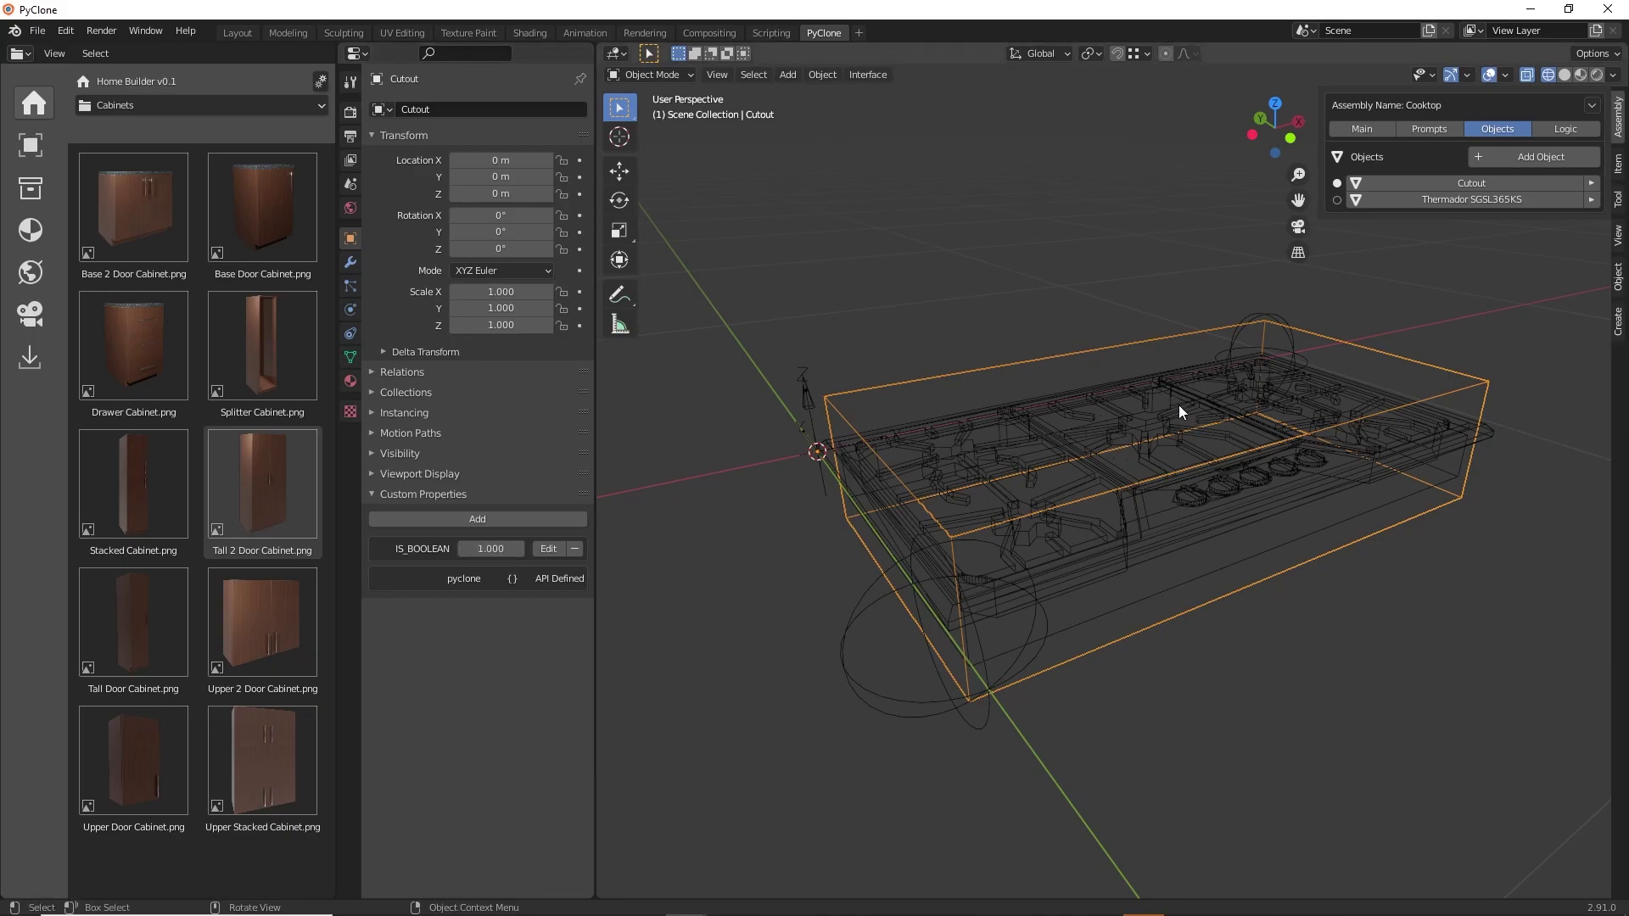
# Disable the Cutout object in renders and in viewports.
pyautogui.keyDown('shift'); pyautogui.moveTo(1159, 398); pyautogui.dragTo(1105, 400, button='middle'); pyautogui.keyUp('shift')
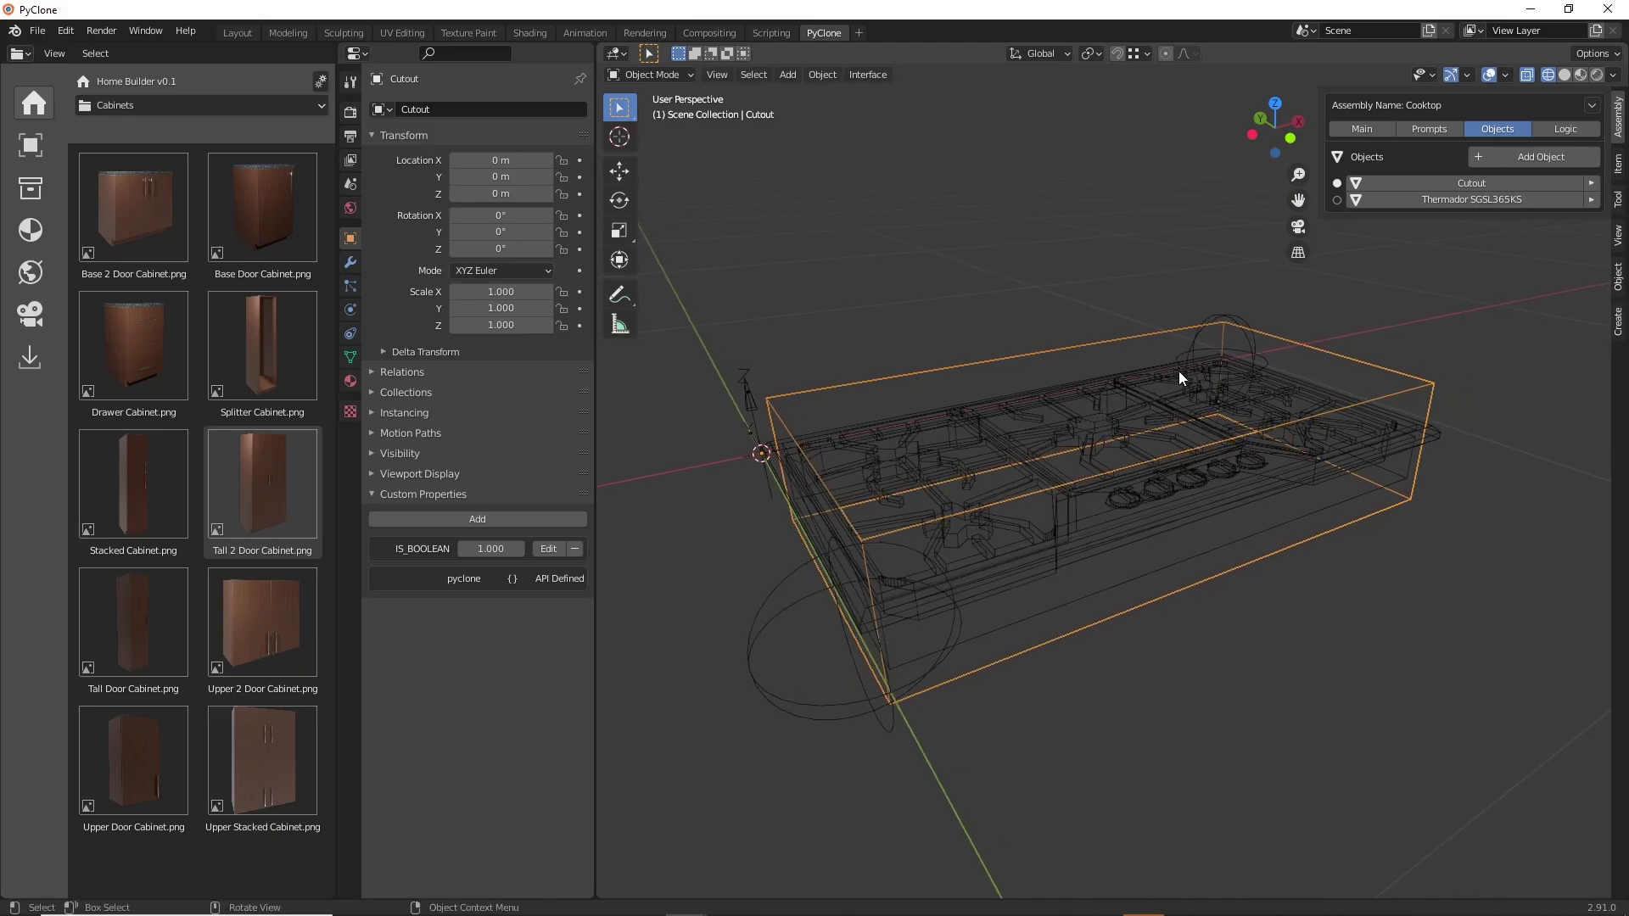
pyautogui.click(1591, 184)
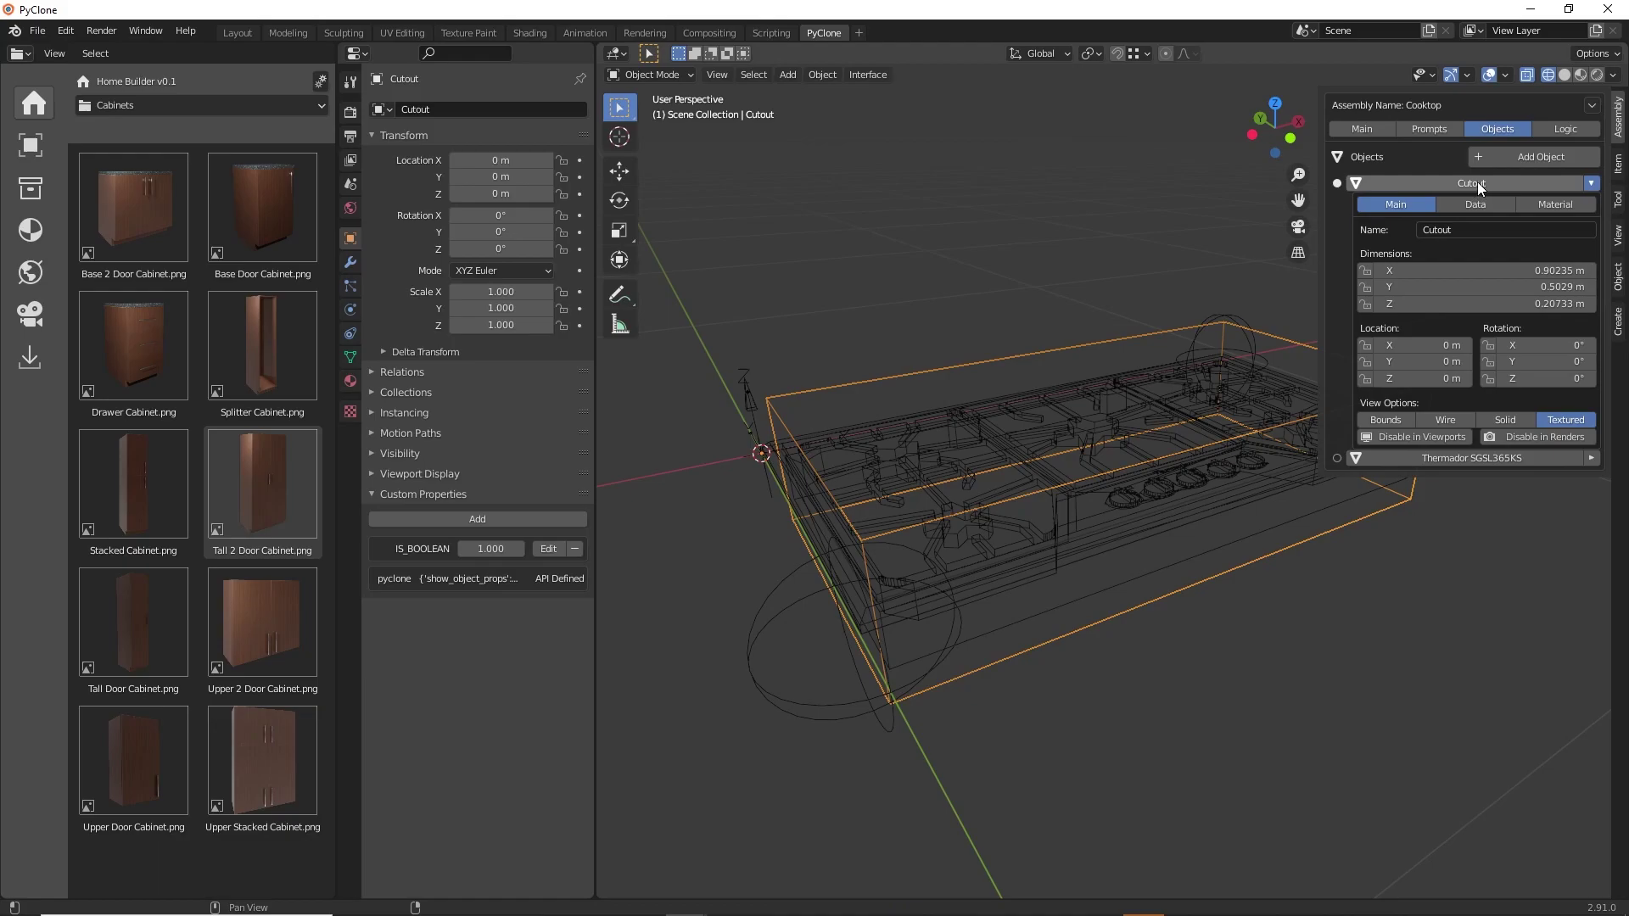
pyautogui.click(1521, 436)
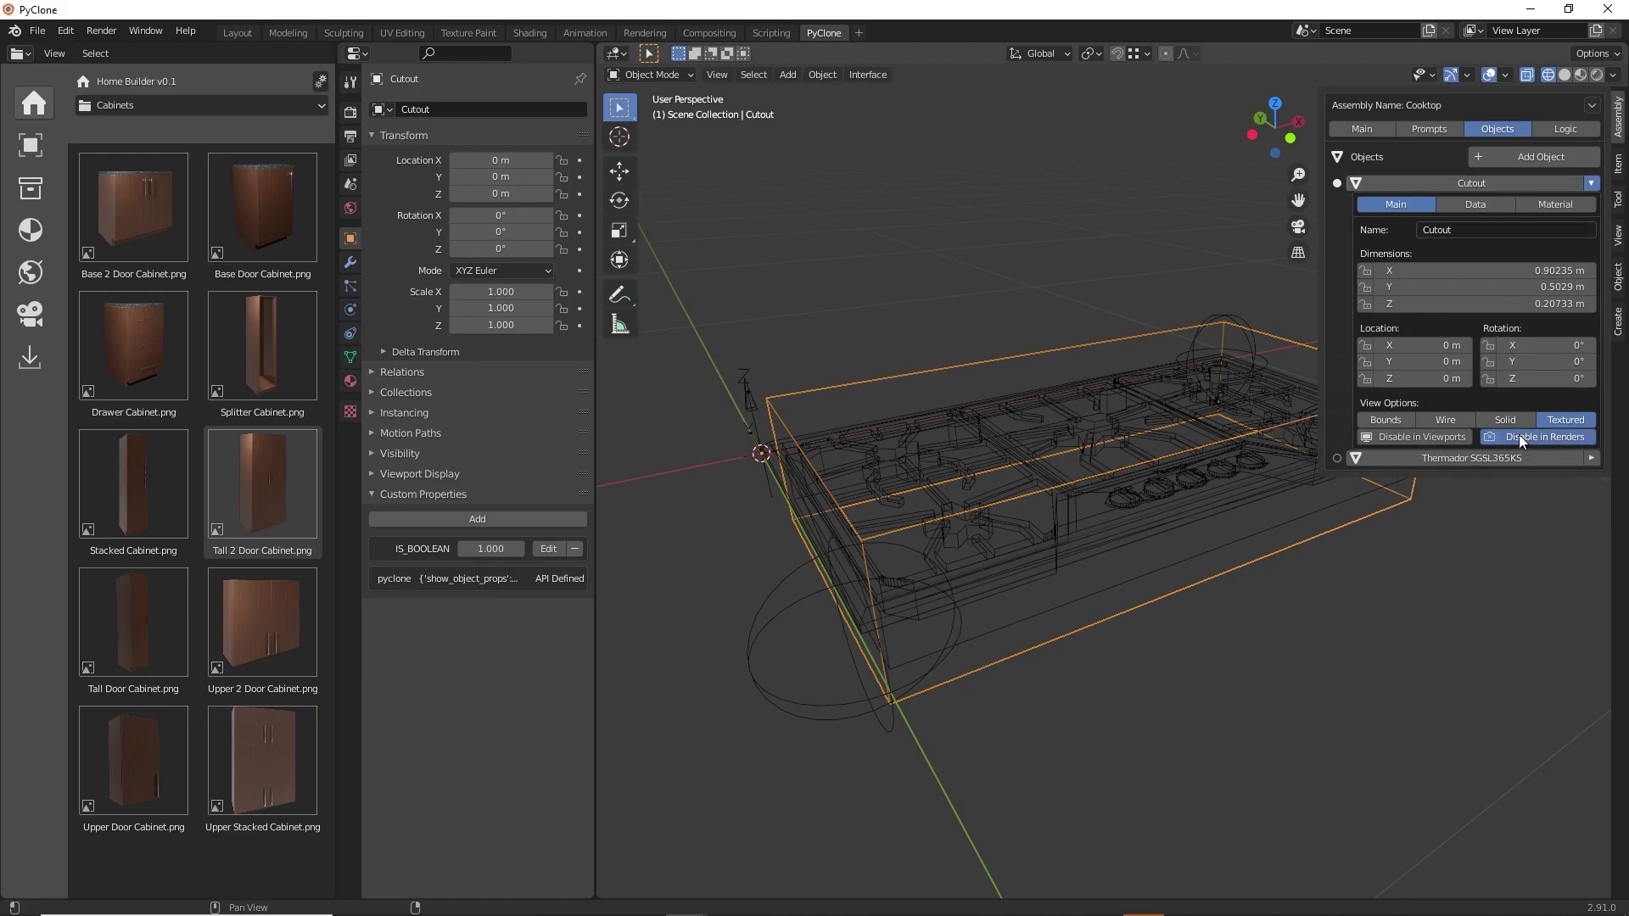
pyautogui.click(1413, 436)
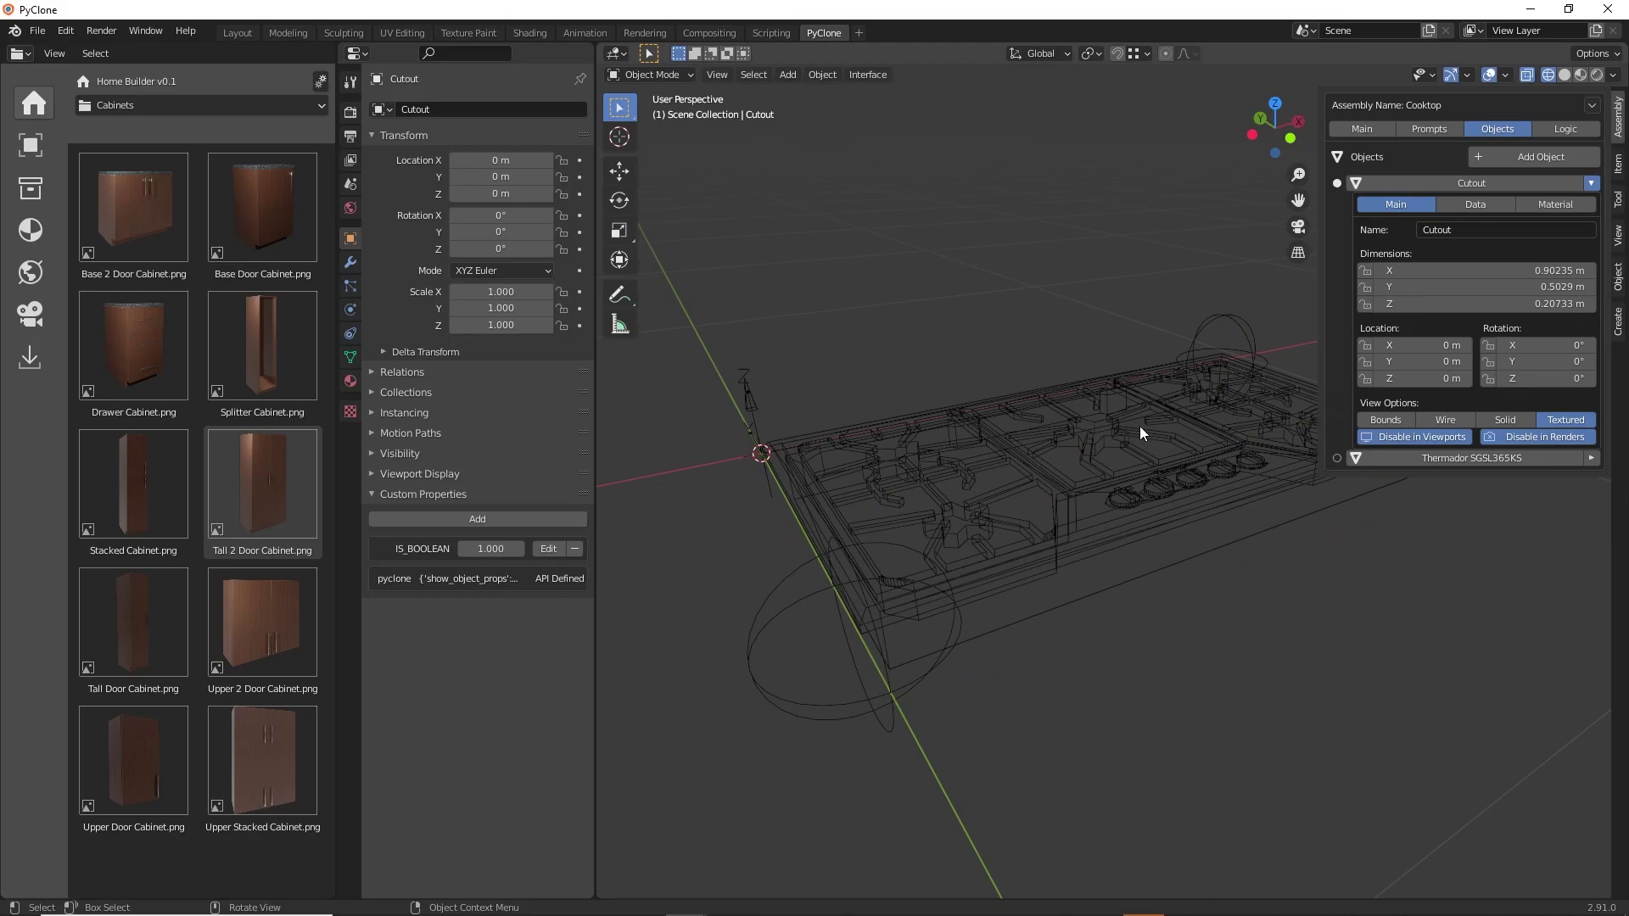
# Copy the cooktop mesh's name, Thermador SGSL365KS, and use it as the Cooktop assembly's name.
pyautogui.moveTo(1128, 419)
pyautogui.mouseDown(button='middle')
pyautogui.moveTo(1112, 372)
pyautogui.moveTo(1150, 419)
pyautogui.moveTo(1111, 413)
pyautogui.mouseUp(button='middle')
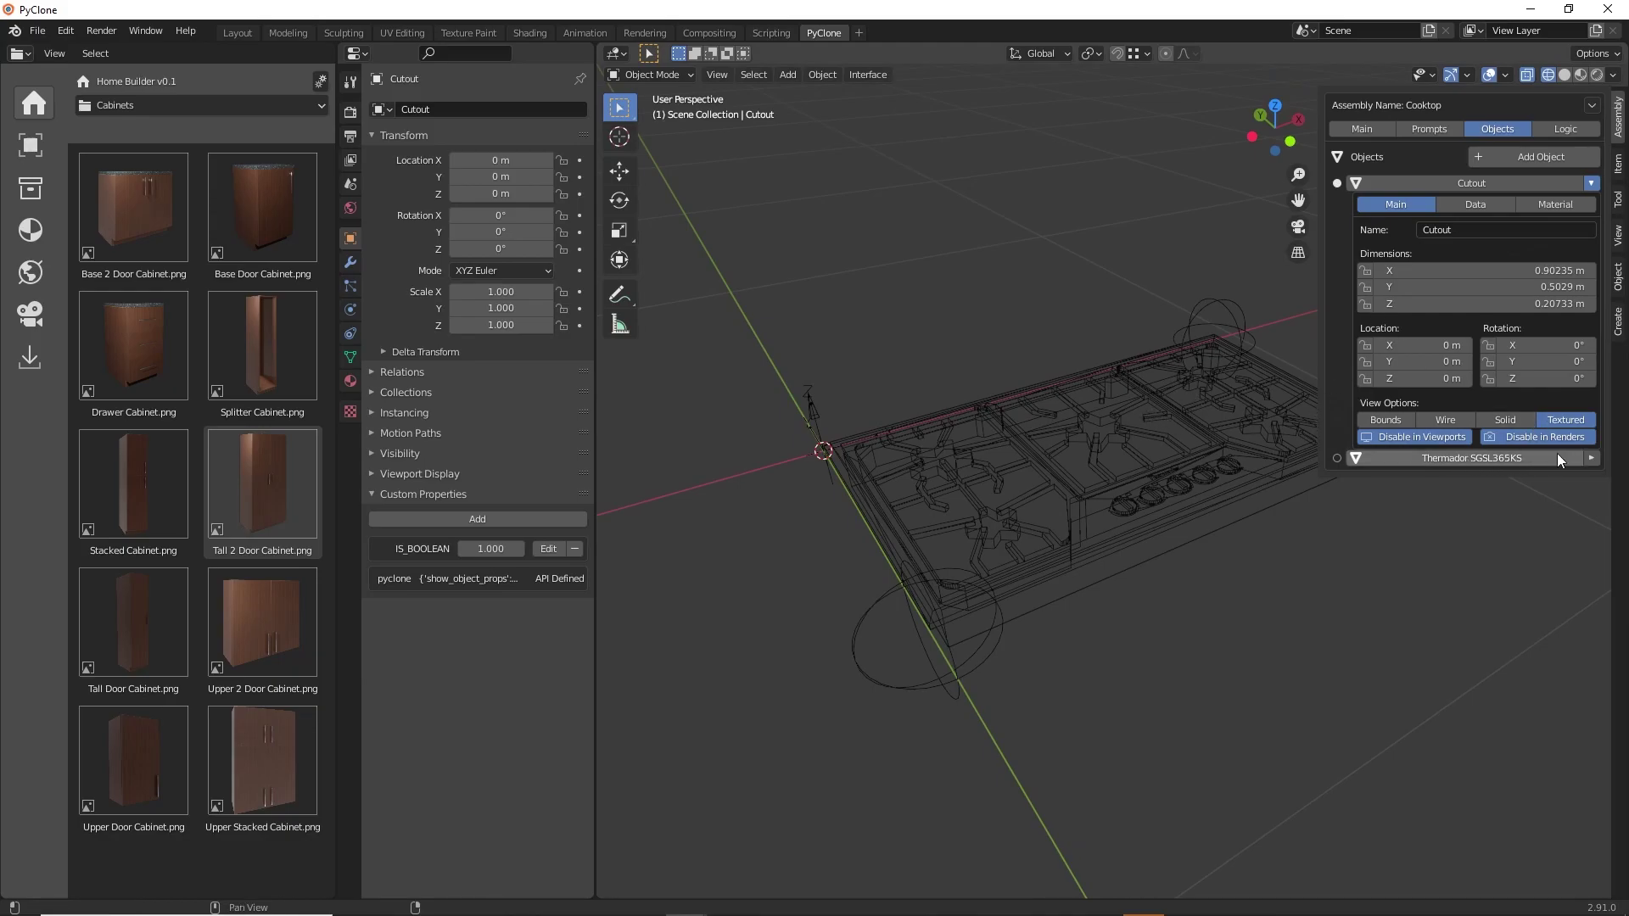
pyautogui.click(1591, 458)
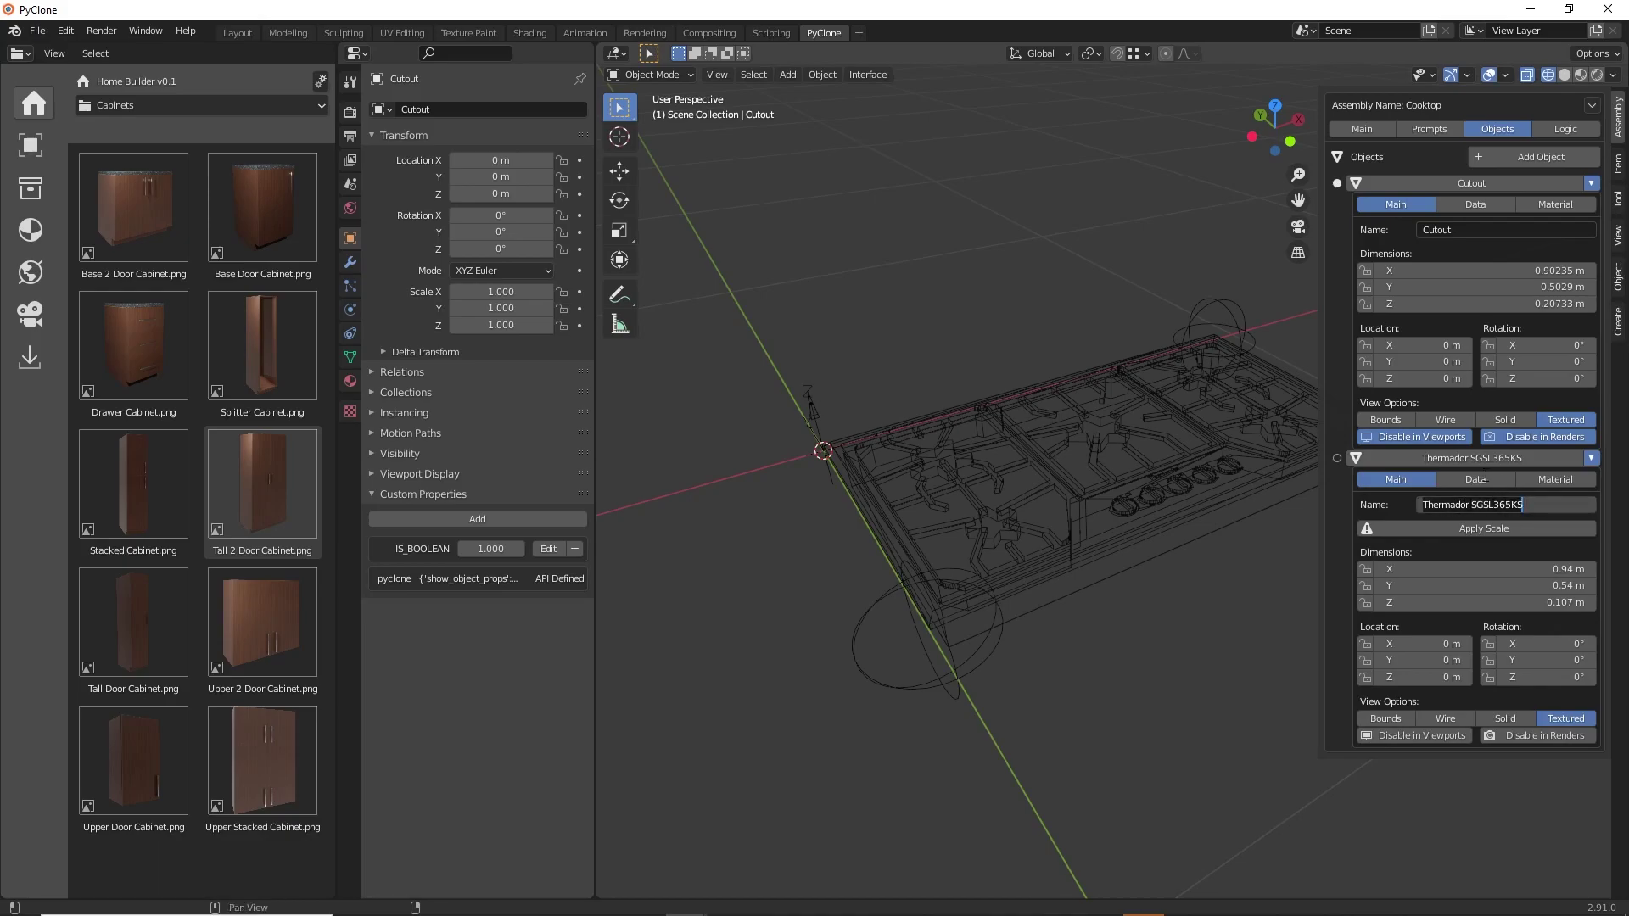
pyautogui.click(1362, 127)
pyautogui.click(1359, 127)
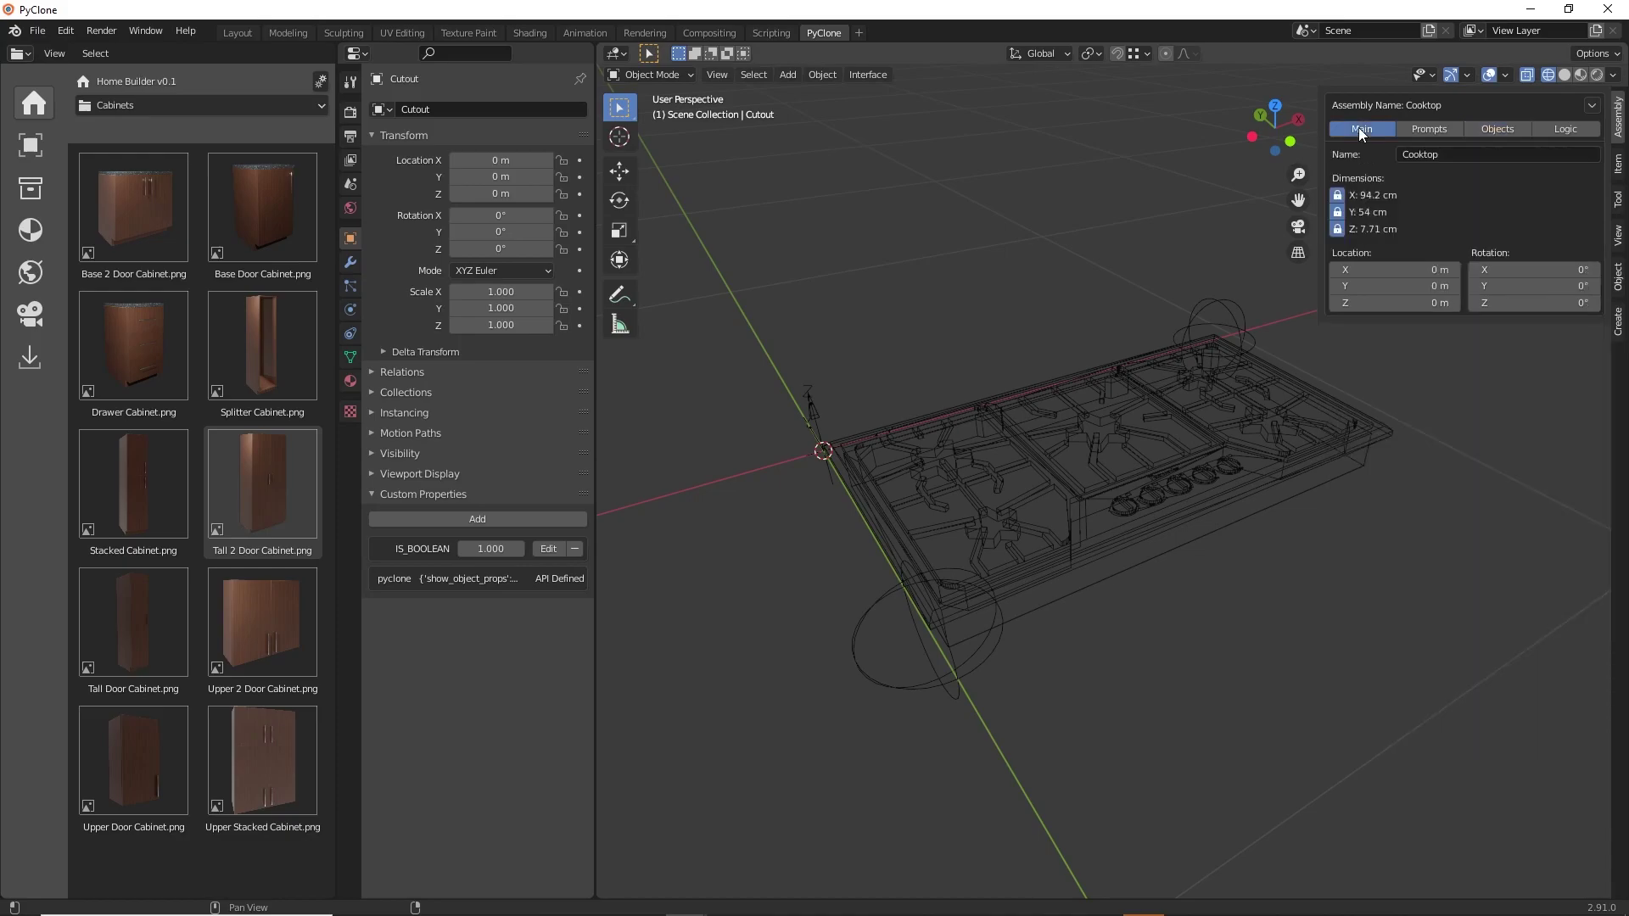
pyautogui.click(1444, 153)
pyautogui.write('Thermador SGSL365KS')
pyautogui.press('Return')
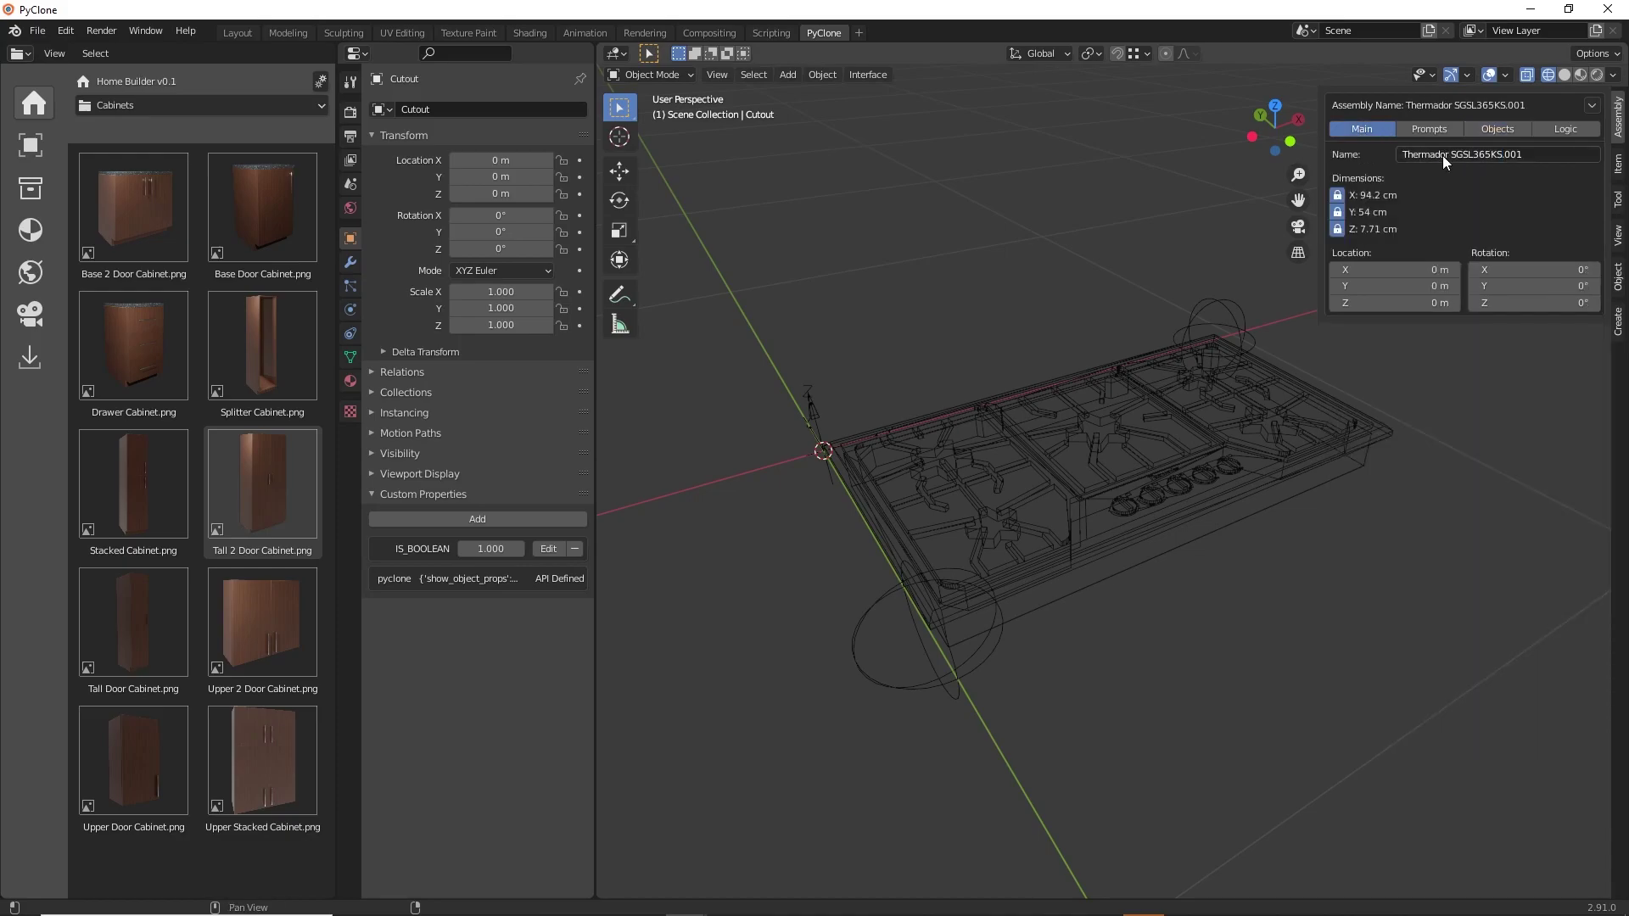
# Remove the .001 suffix so the assembly is named Thermador SGSL365KS.
pyautogui.doubleClick(1518, 157)
pyautogui.press('BackSpace')
pyautogui.press('BackSpace')
pyautogui.press('BackSpace')
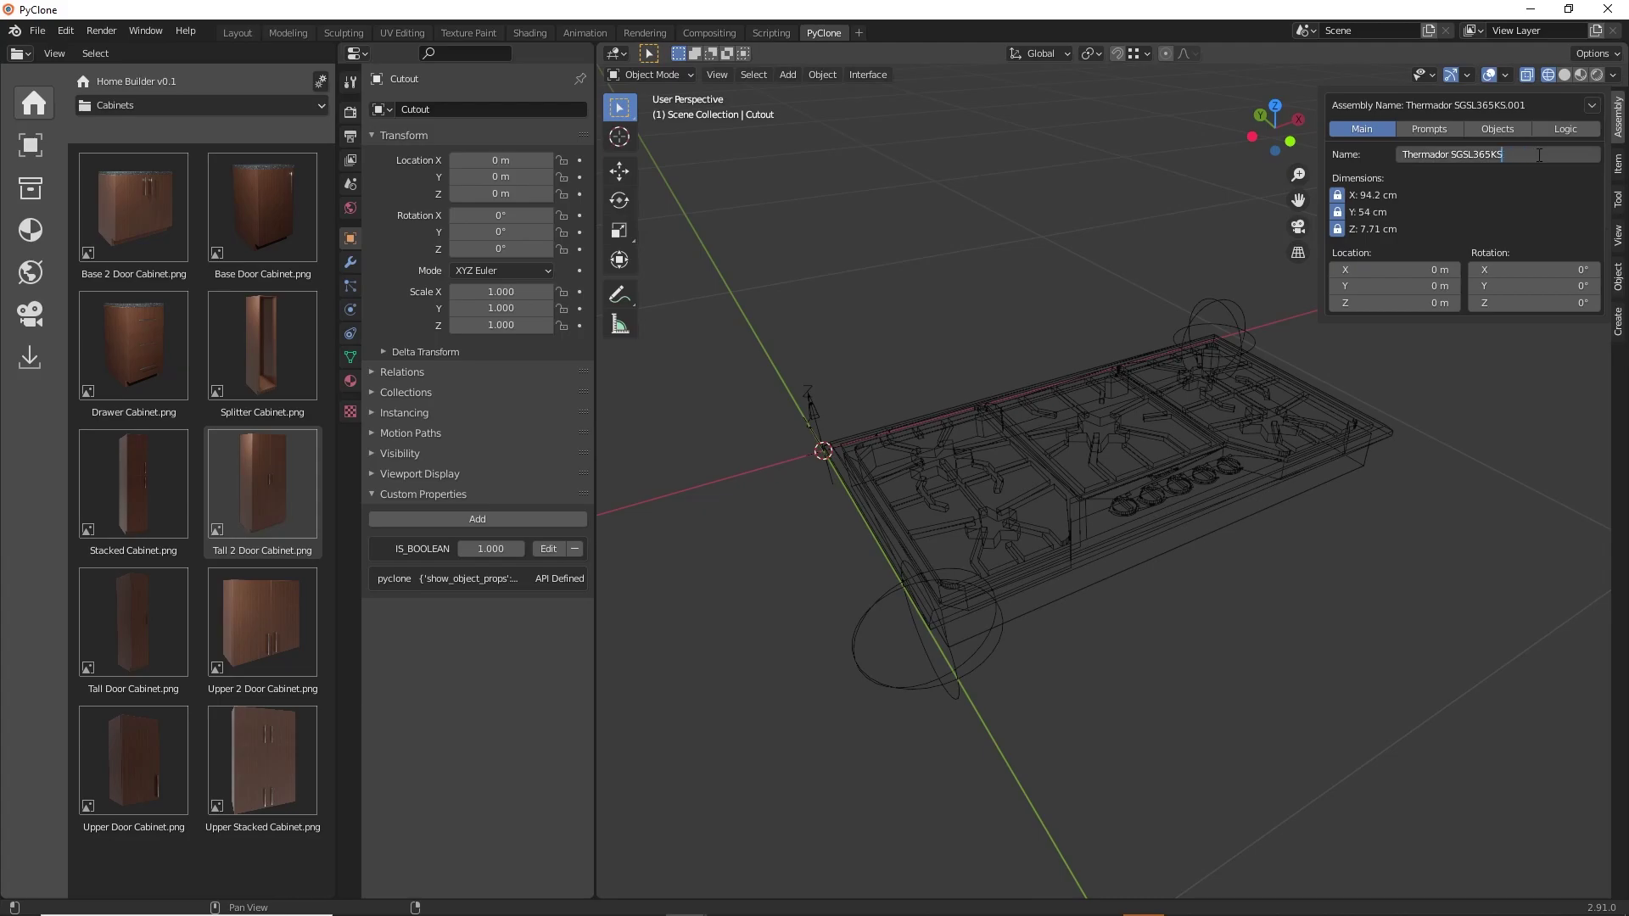
pyautogui.press('Return')
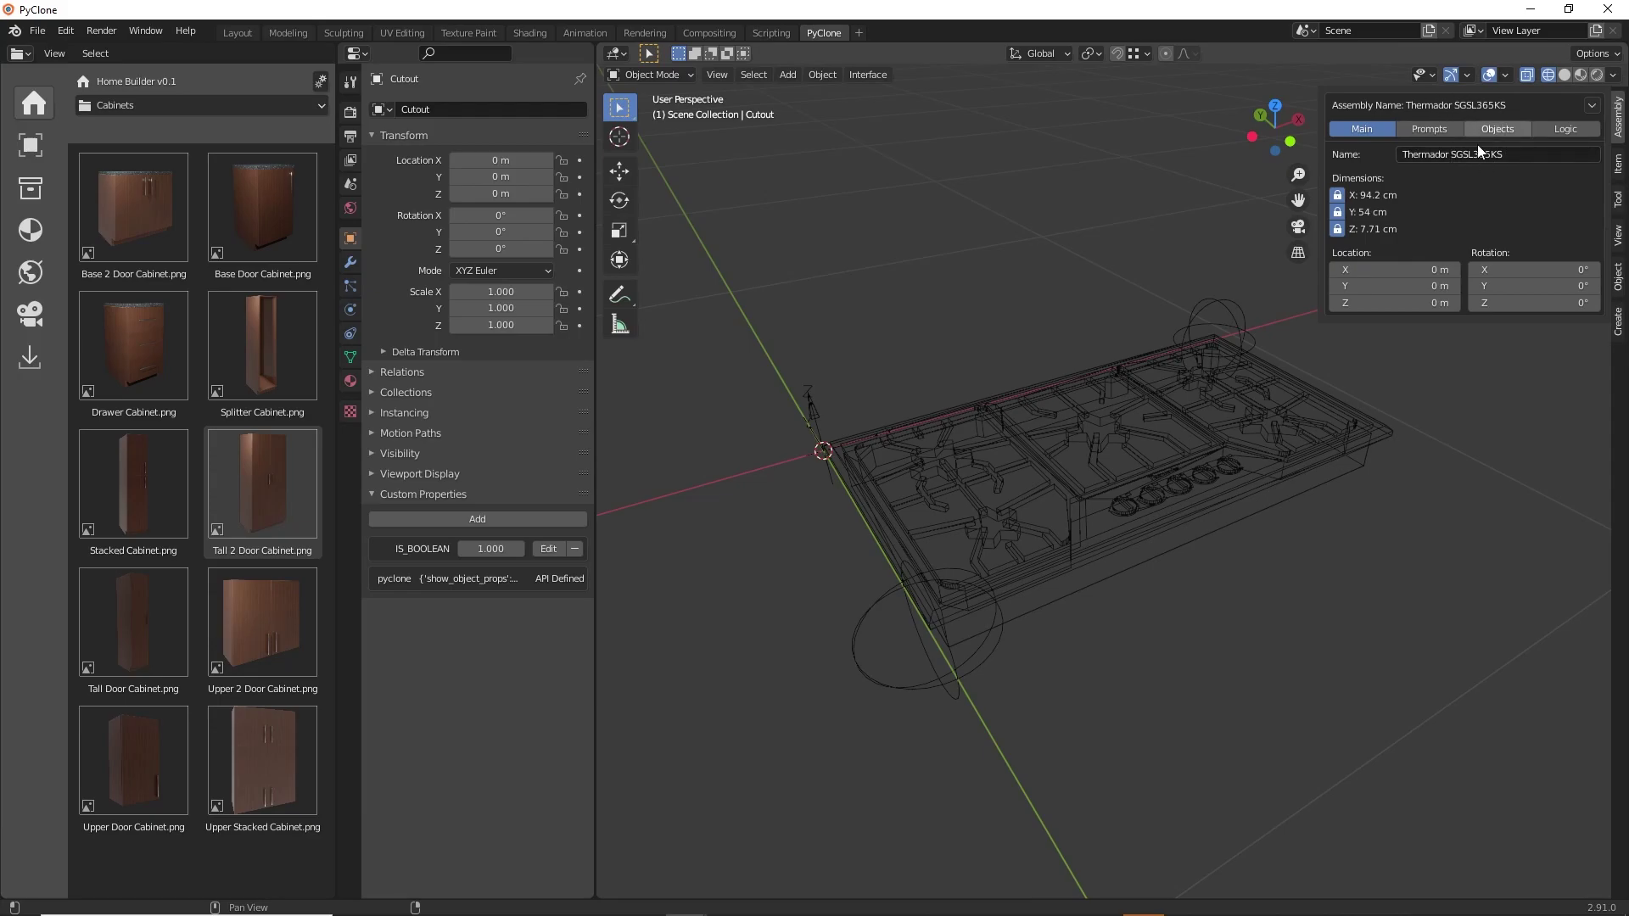
# Save the current Thermador assembly as an asset to the _Sample category of the Cooktops library.
pyautogui.click(321, 82)
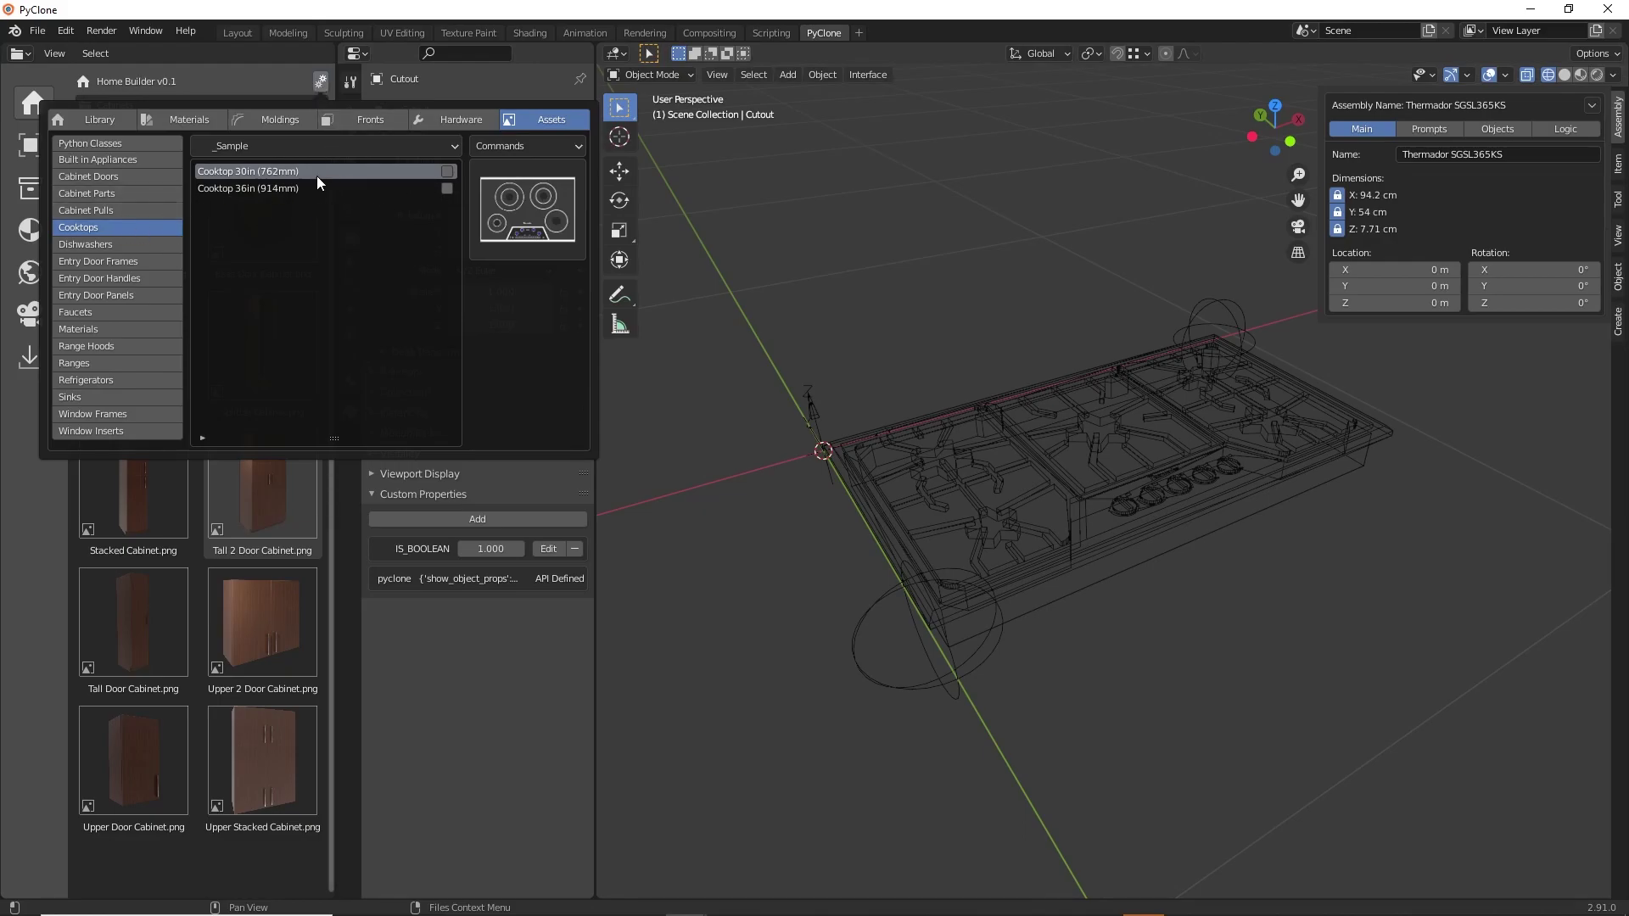
pyautogui.click(526, 146)
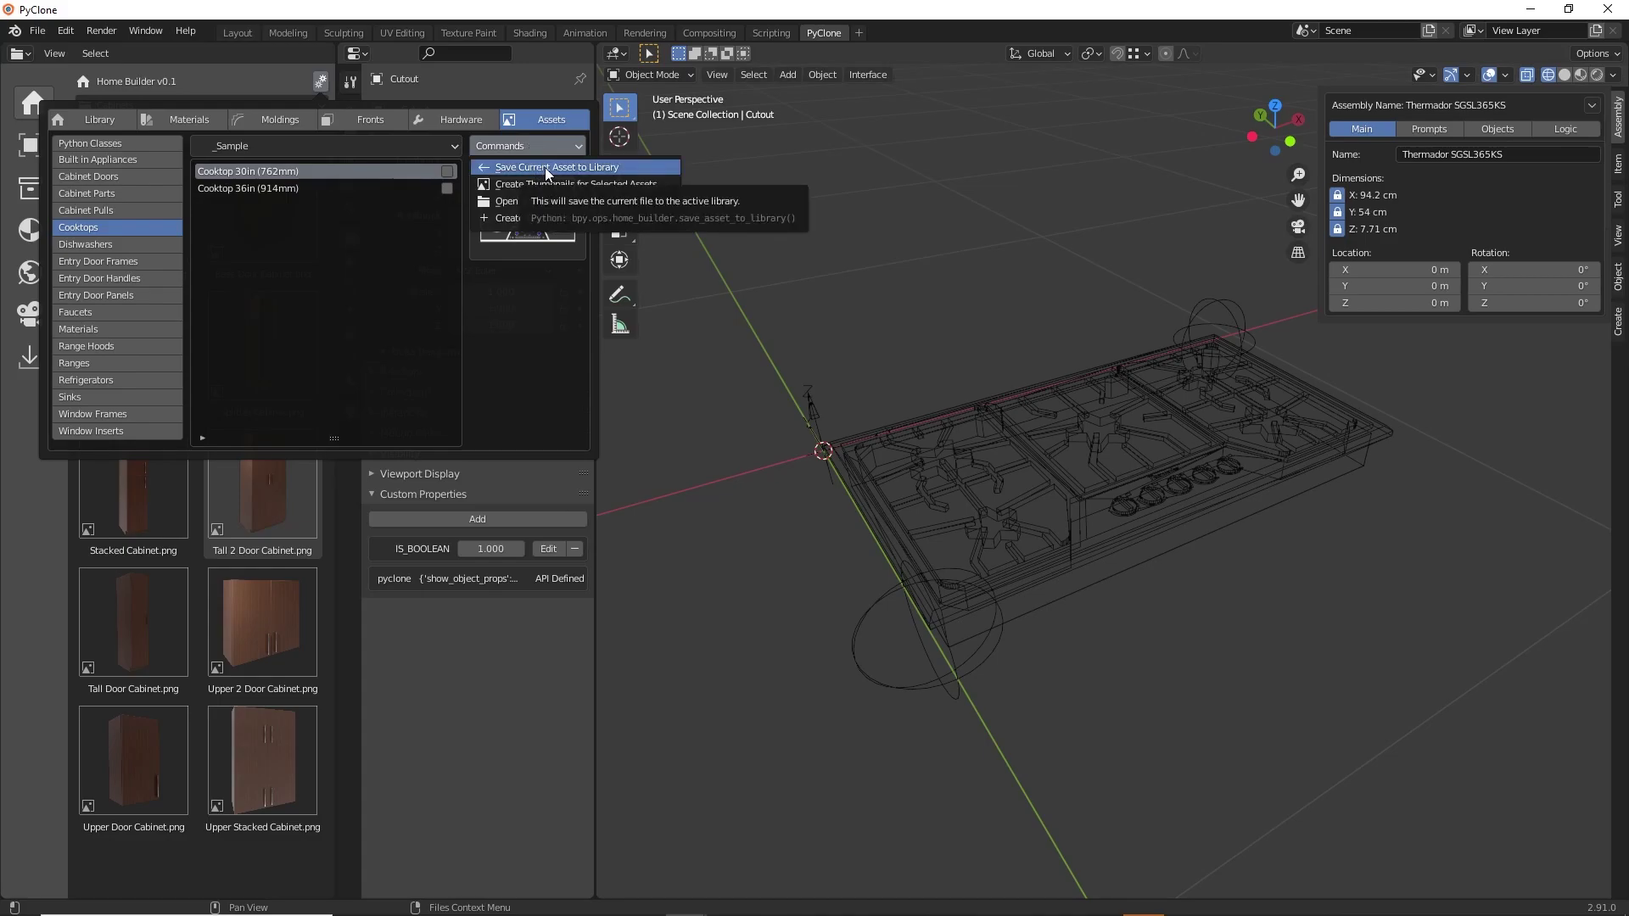
pyautogui.click(545, 167)
pyautogui.click(538, 218)
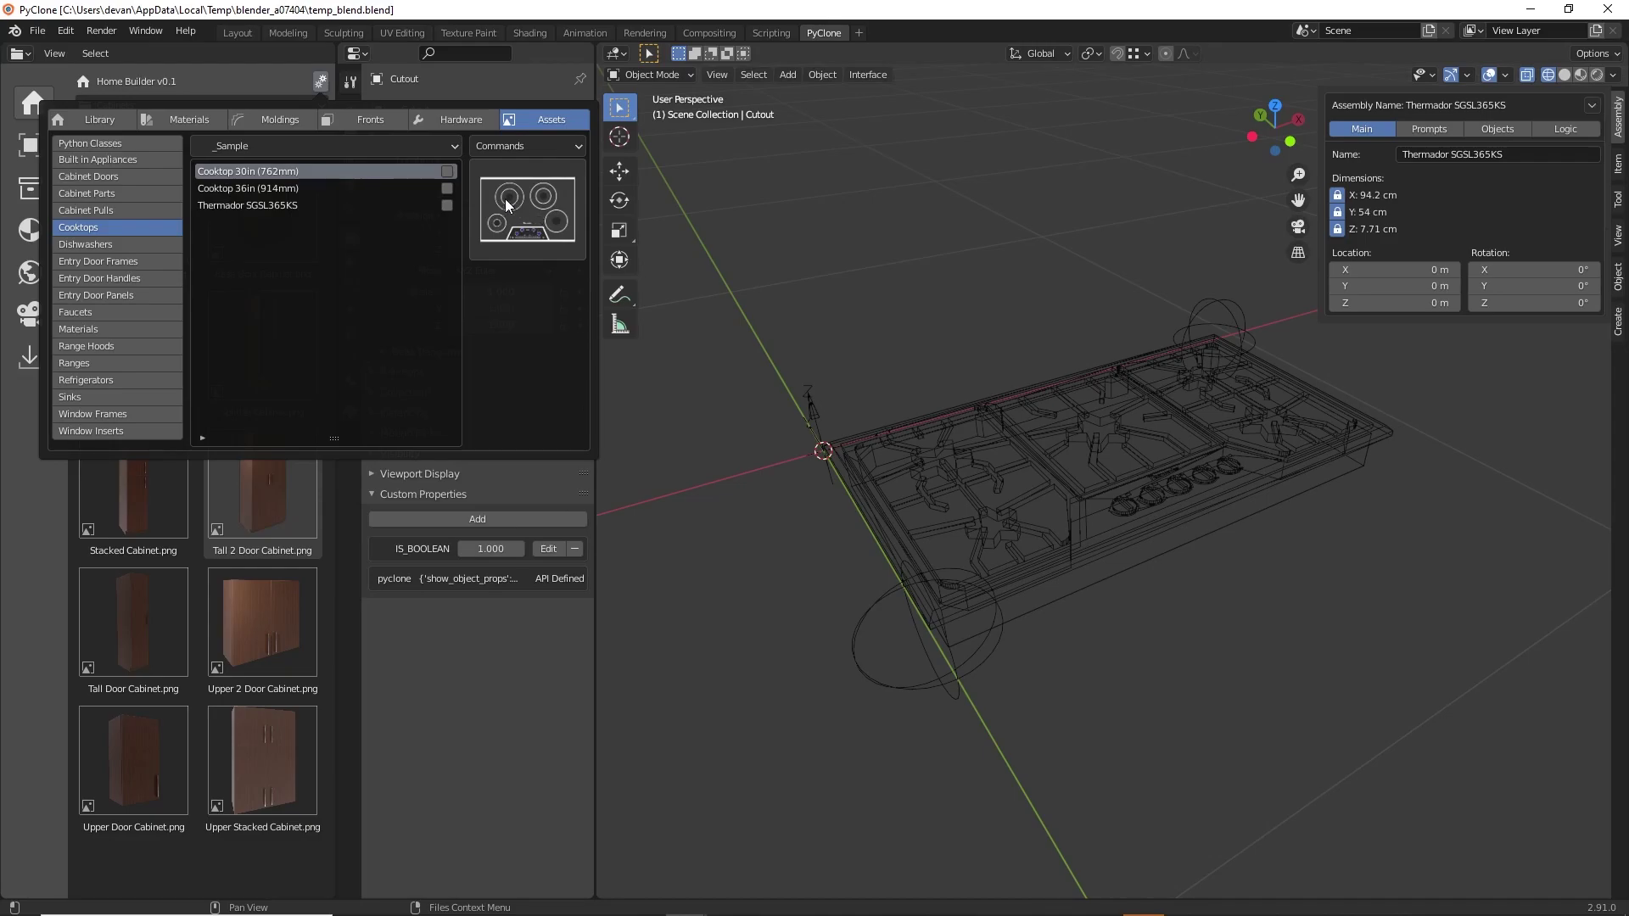
pyautogui.click(298, 202)
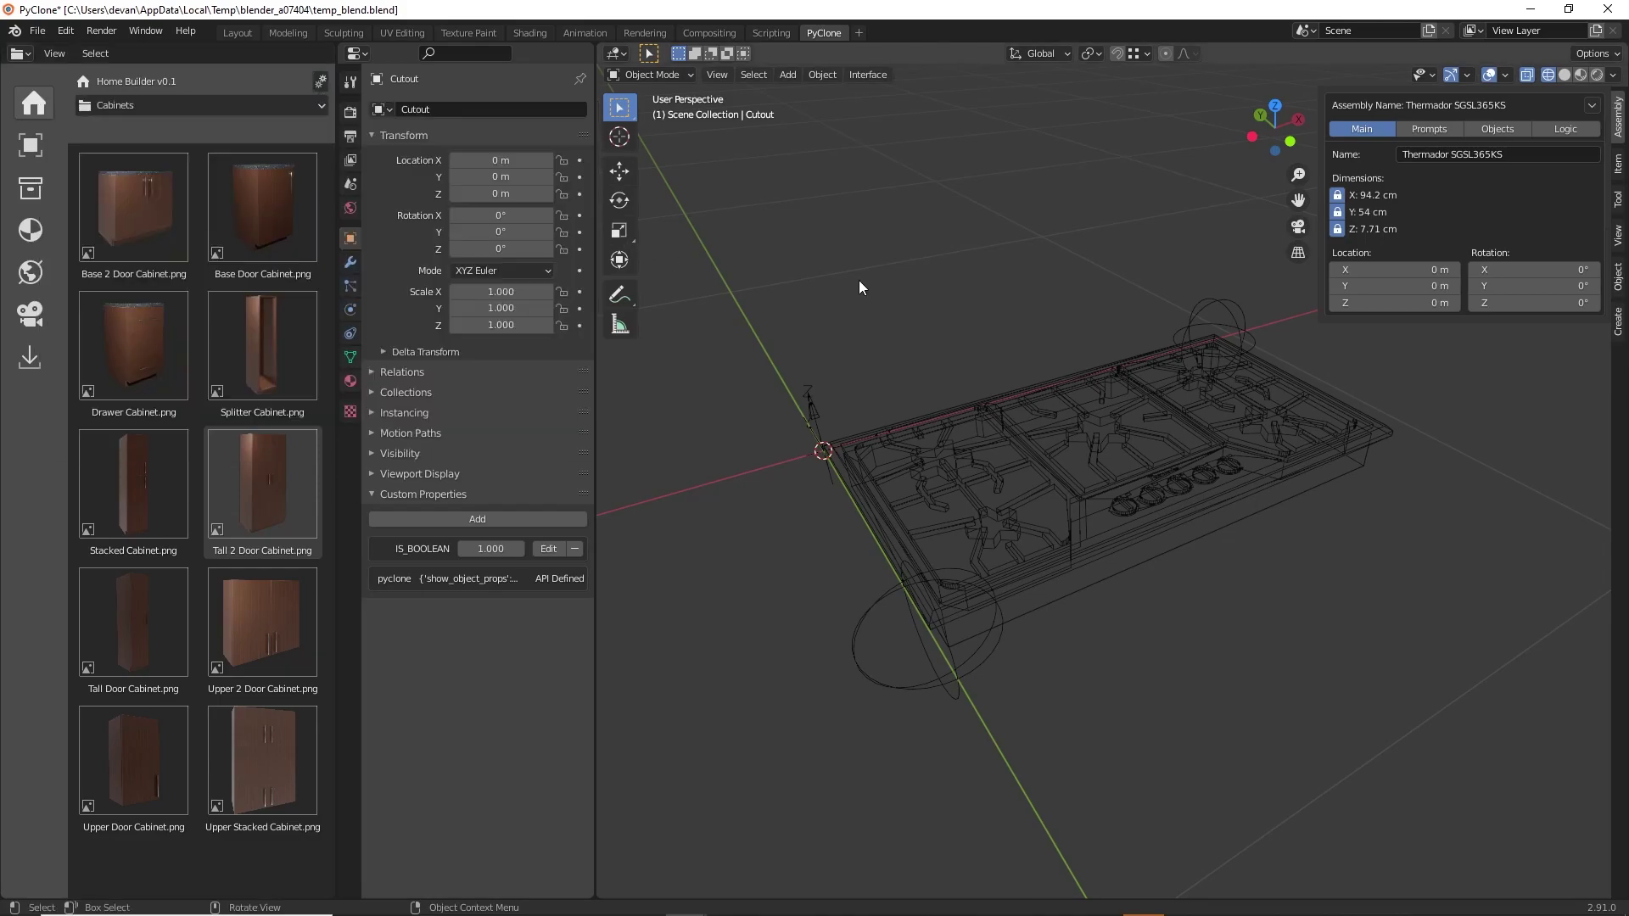
# Start a new General file without saving changes and place a Base 2 Door Cabinet near the origin.
pyautogui.hotkey('ctrl', 'n')
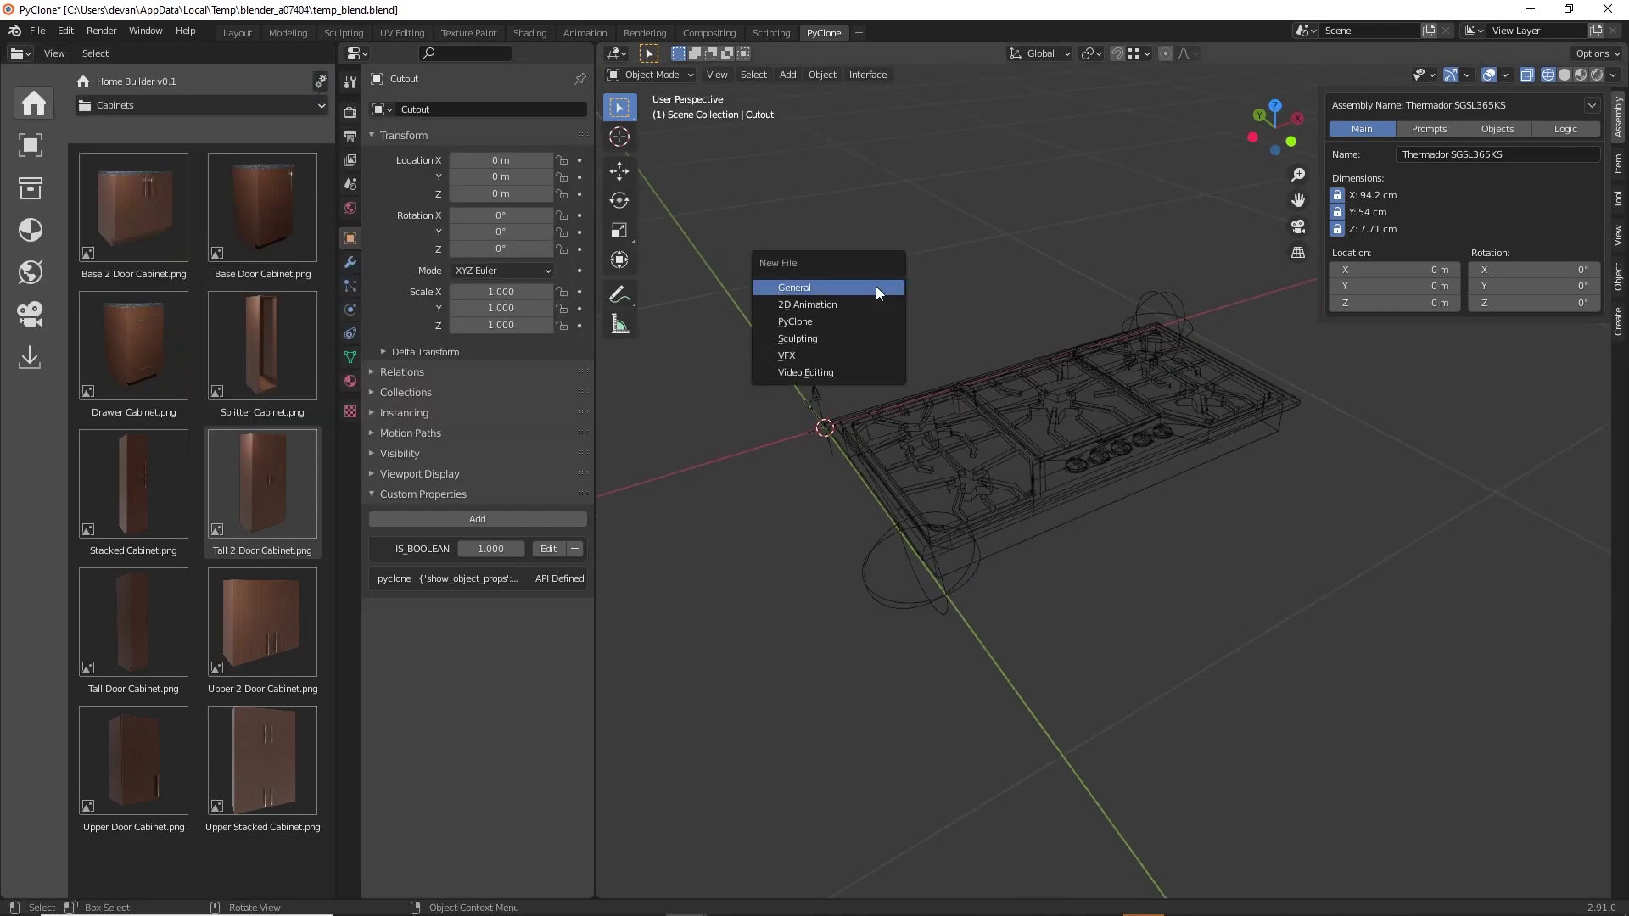
pyautogui.click(876, 287)
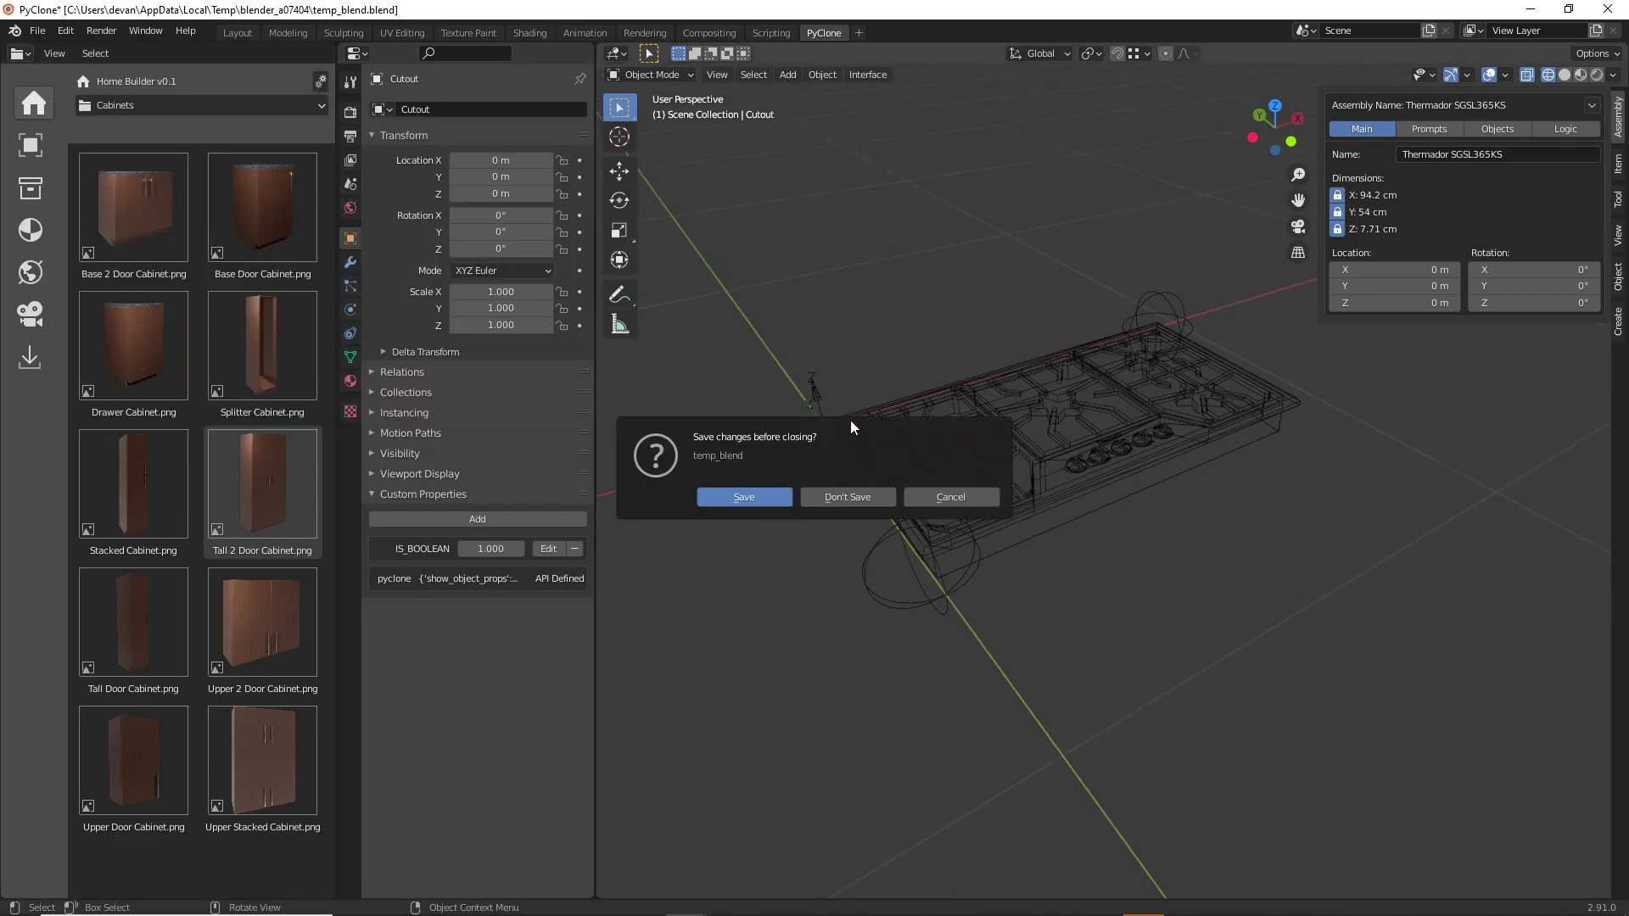
pyautogui.click(845, 497)
pyautogui.moveTo(156, 220); pyautogui.dragTo(969, 499)
pyautogui.click(973, 499)
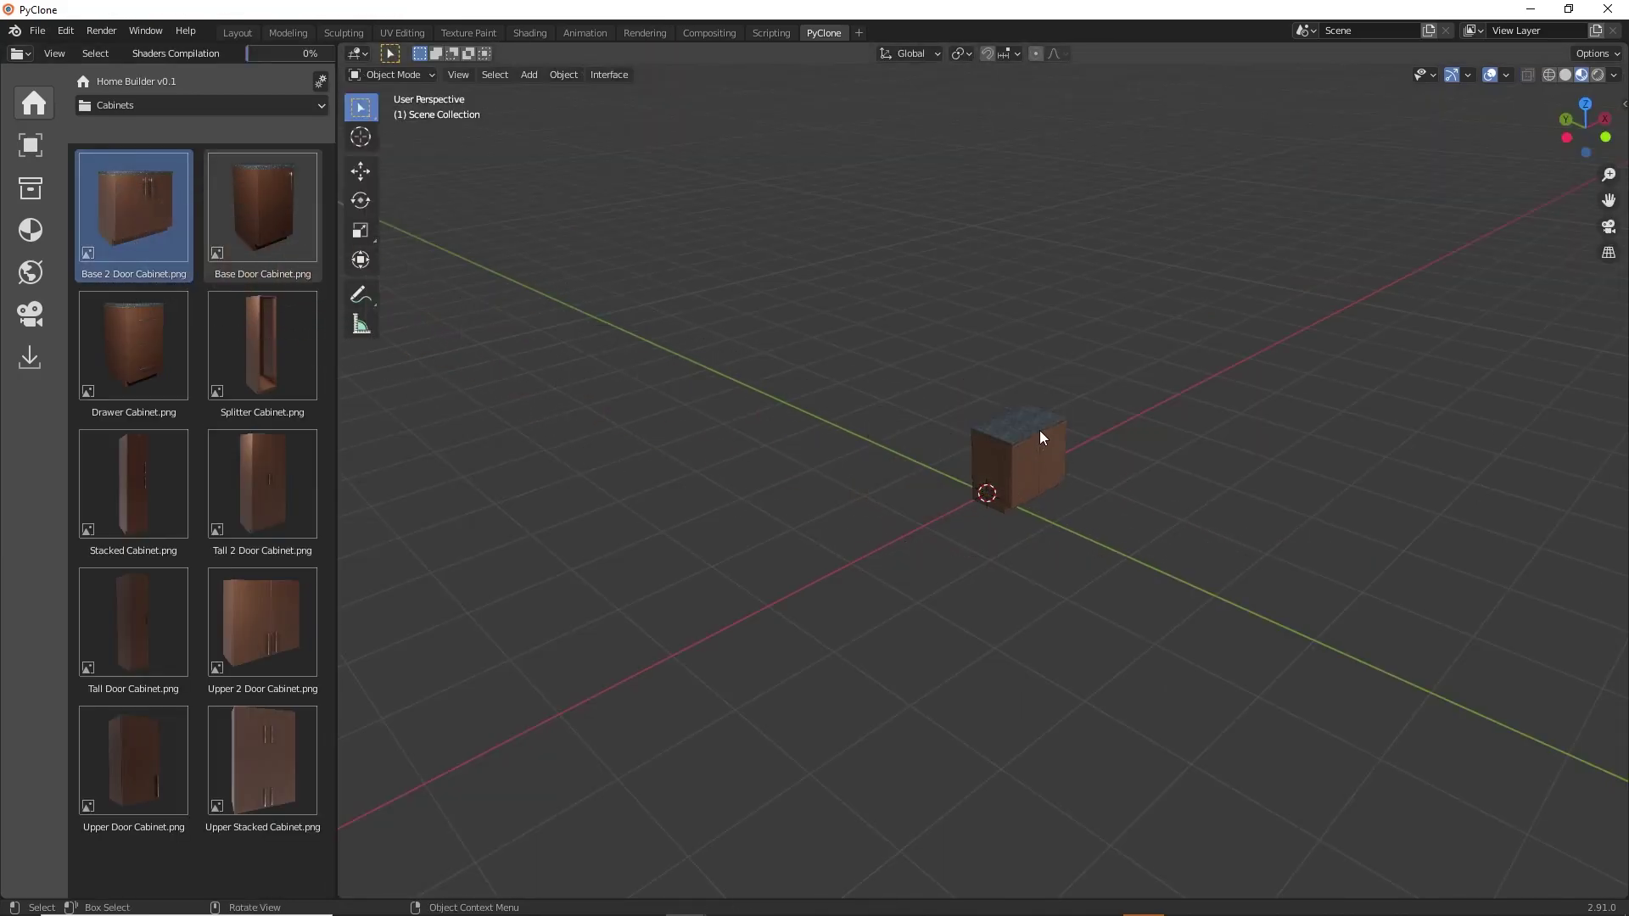
# Open the base cabinet's prompts and widen the cabinet to about 1.194 m.
pyautogui.scroll(5, 1041, 430)
pyautogui.click(961, 440)
pyautogui.scroll(3, 925, 454)
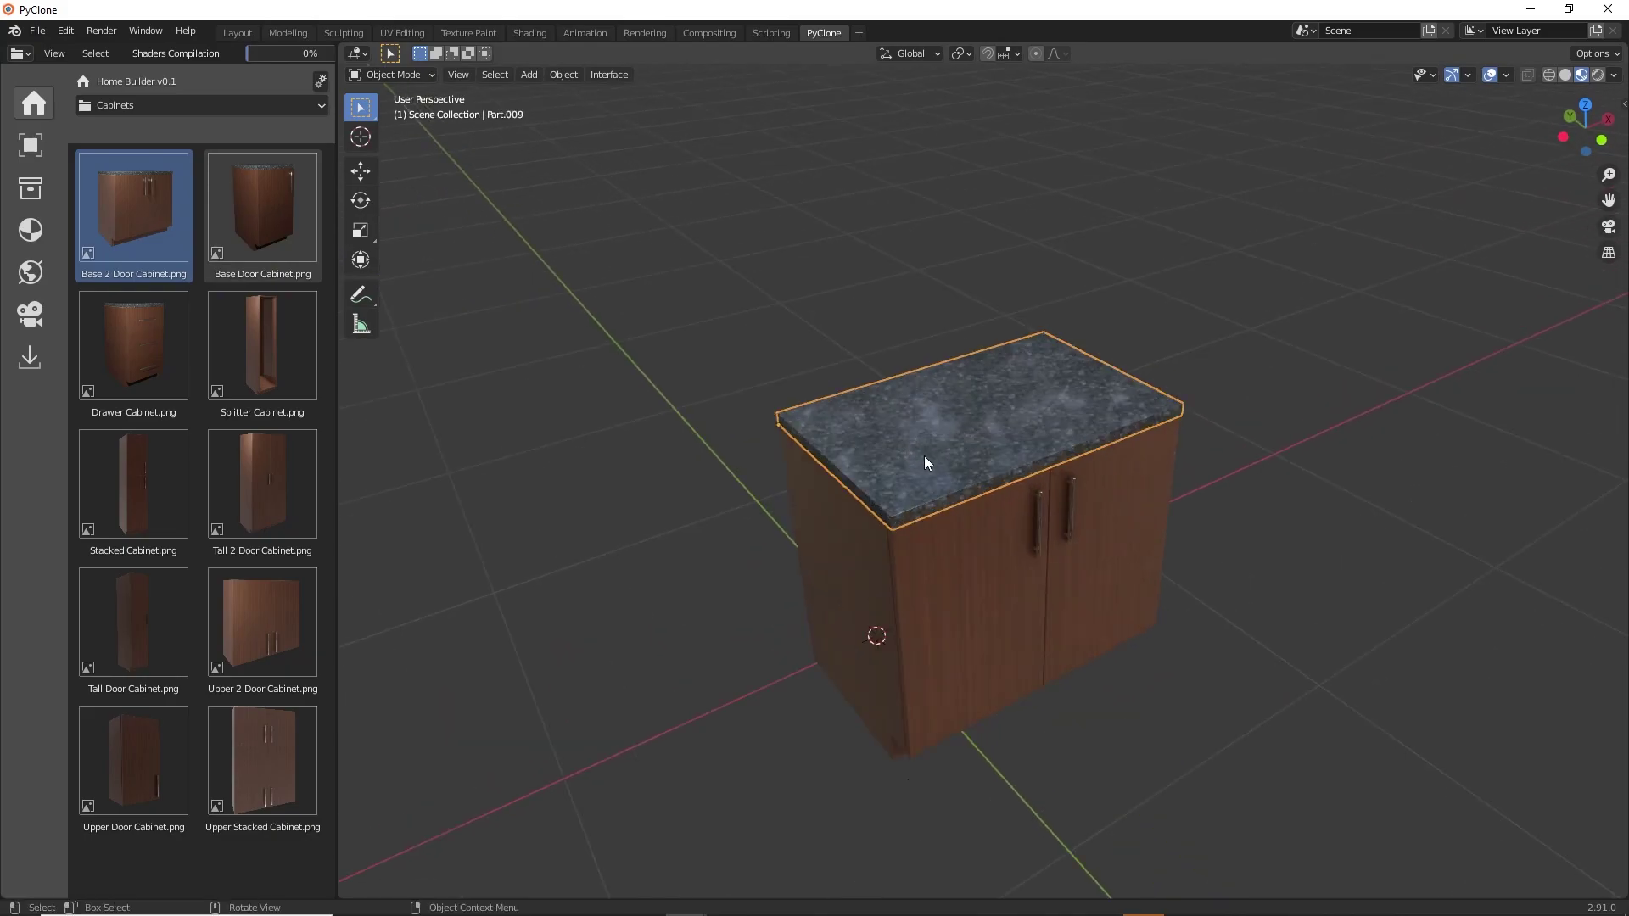
pyautogui.rightClick(614, 426)
pyautogui.click(575, 319)
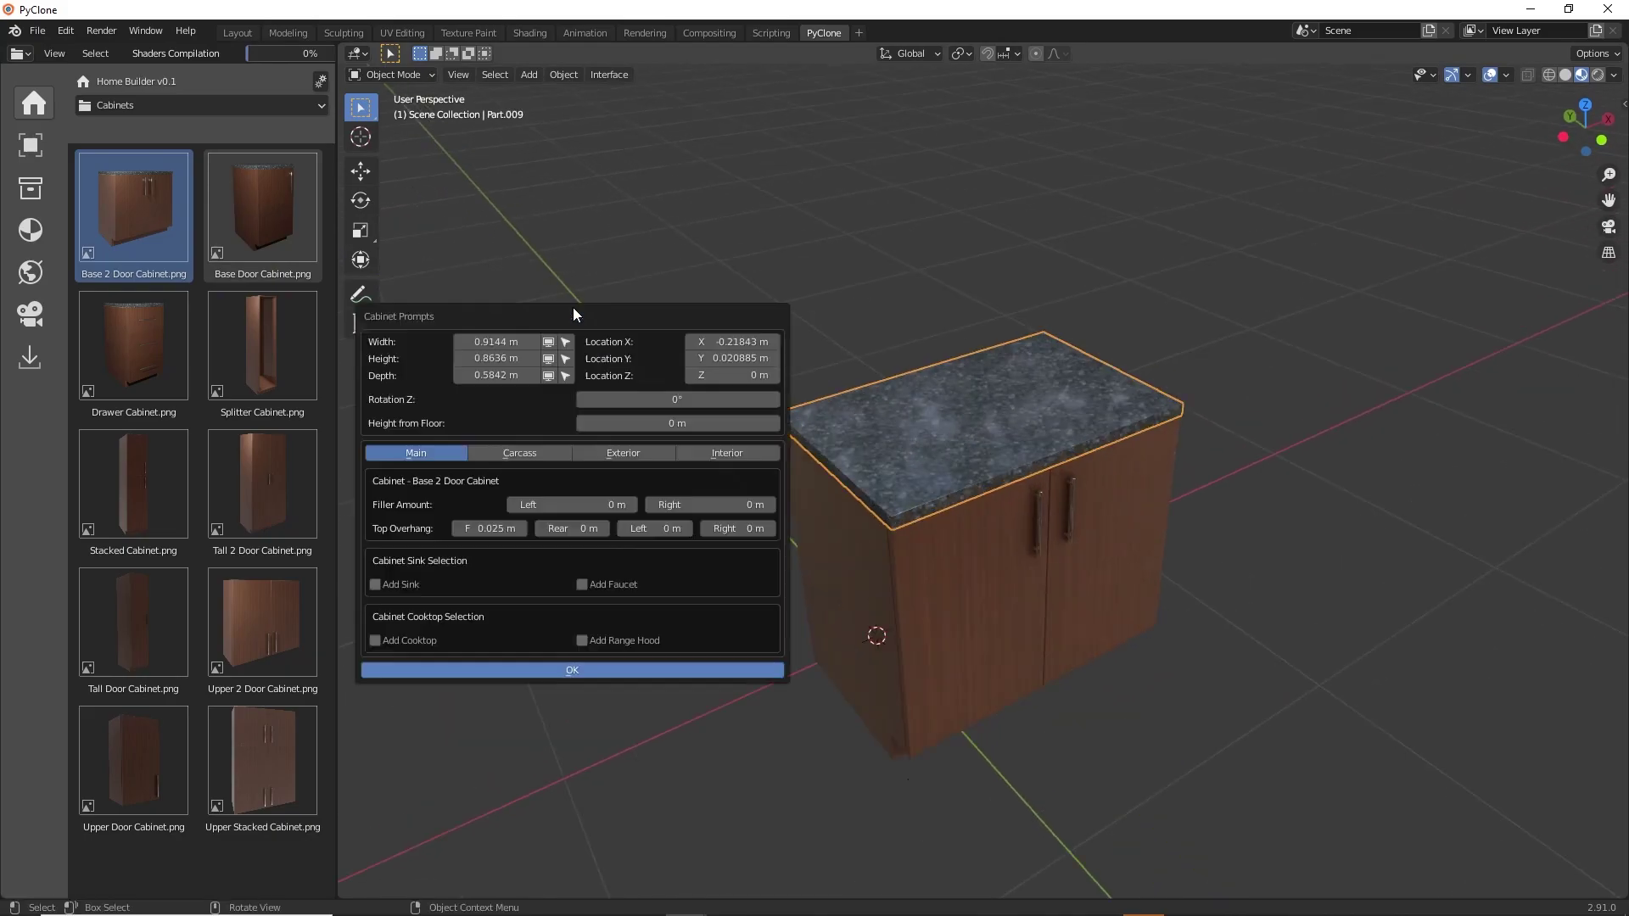
pyautogui.moveTo(495, 341); pyautogui.dragTo(567, 146)
# Add a cooktop to the cabinet, choosing the Thermador model from the _Sample category, and inspect it on the countertop.
pyautogui.click(418, 466)
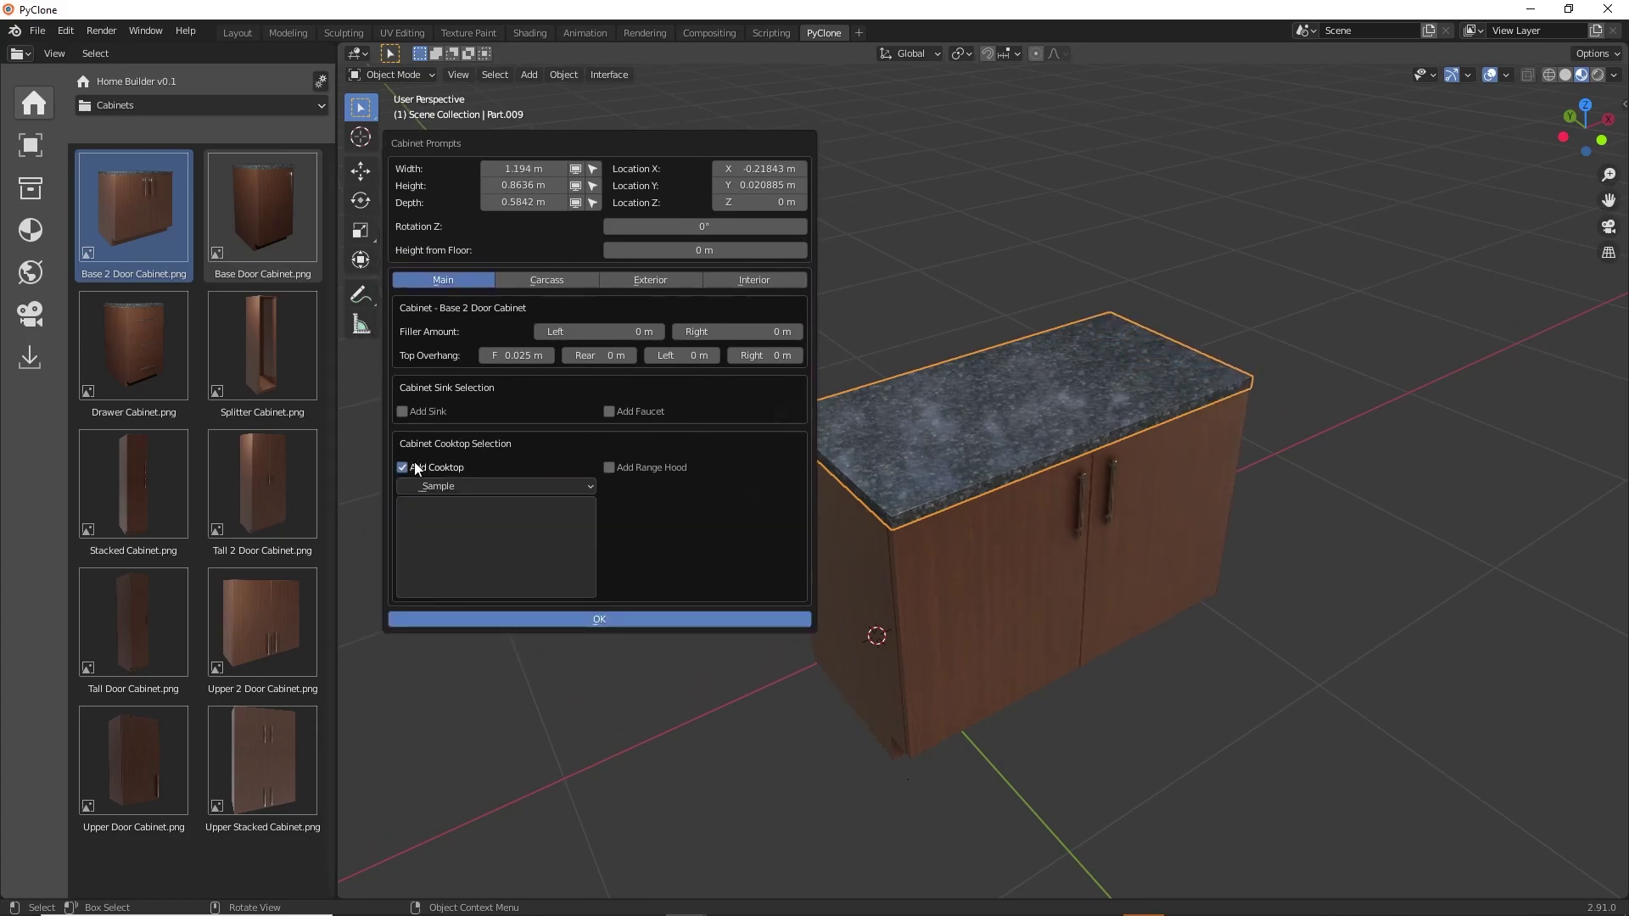
pyautogui.click(497, 548)
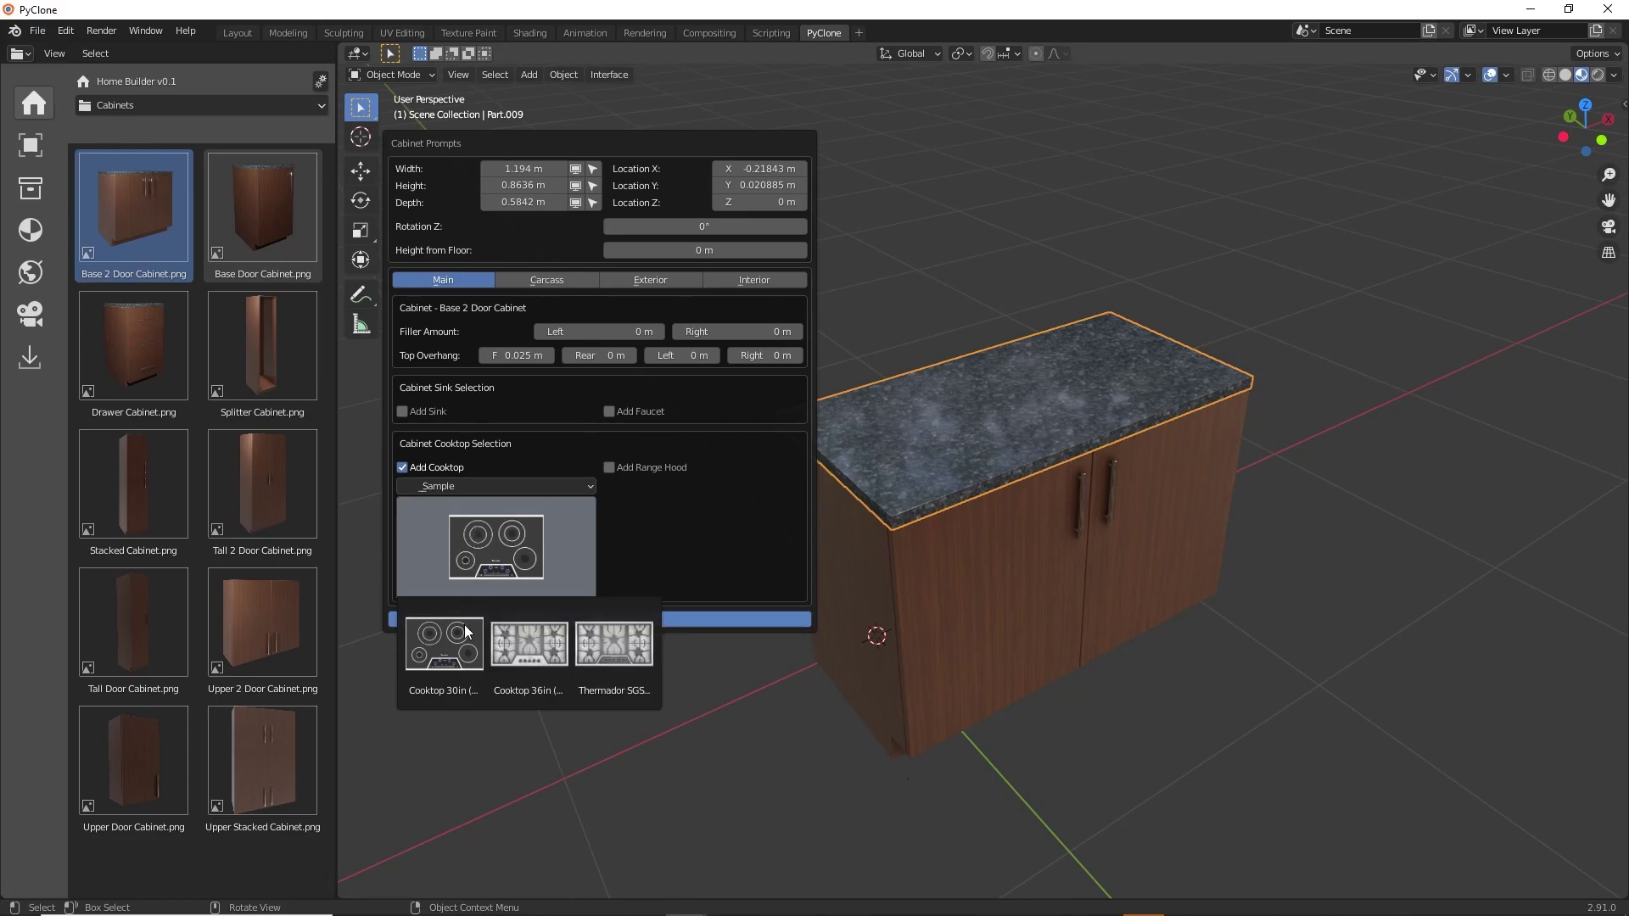
pyautogui.click(618, 649)
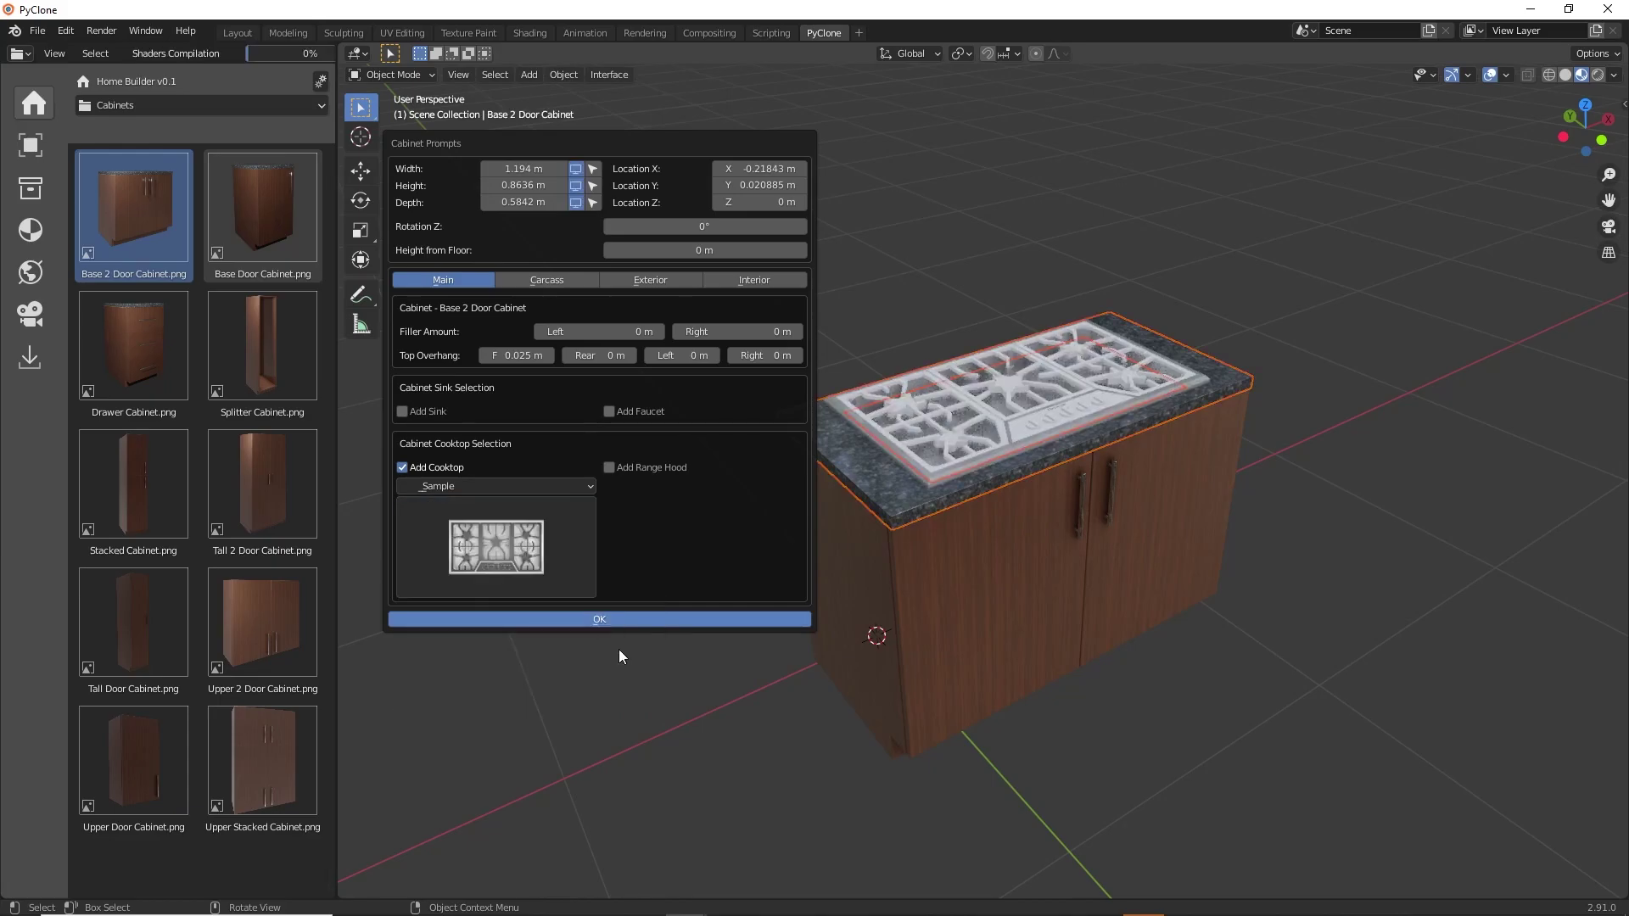
pyautogui.click(912, 302)
pyautogui.moveTo(1006, 405); pyautogui.dragTo(731, 445, button='middle')
pyautogui.scroll(4, 971, 448)
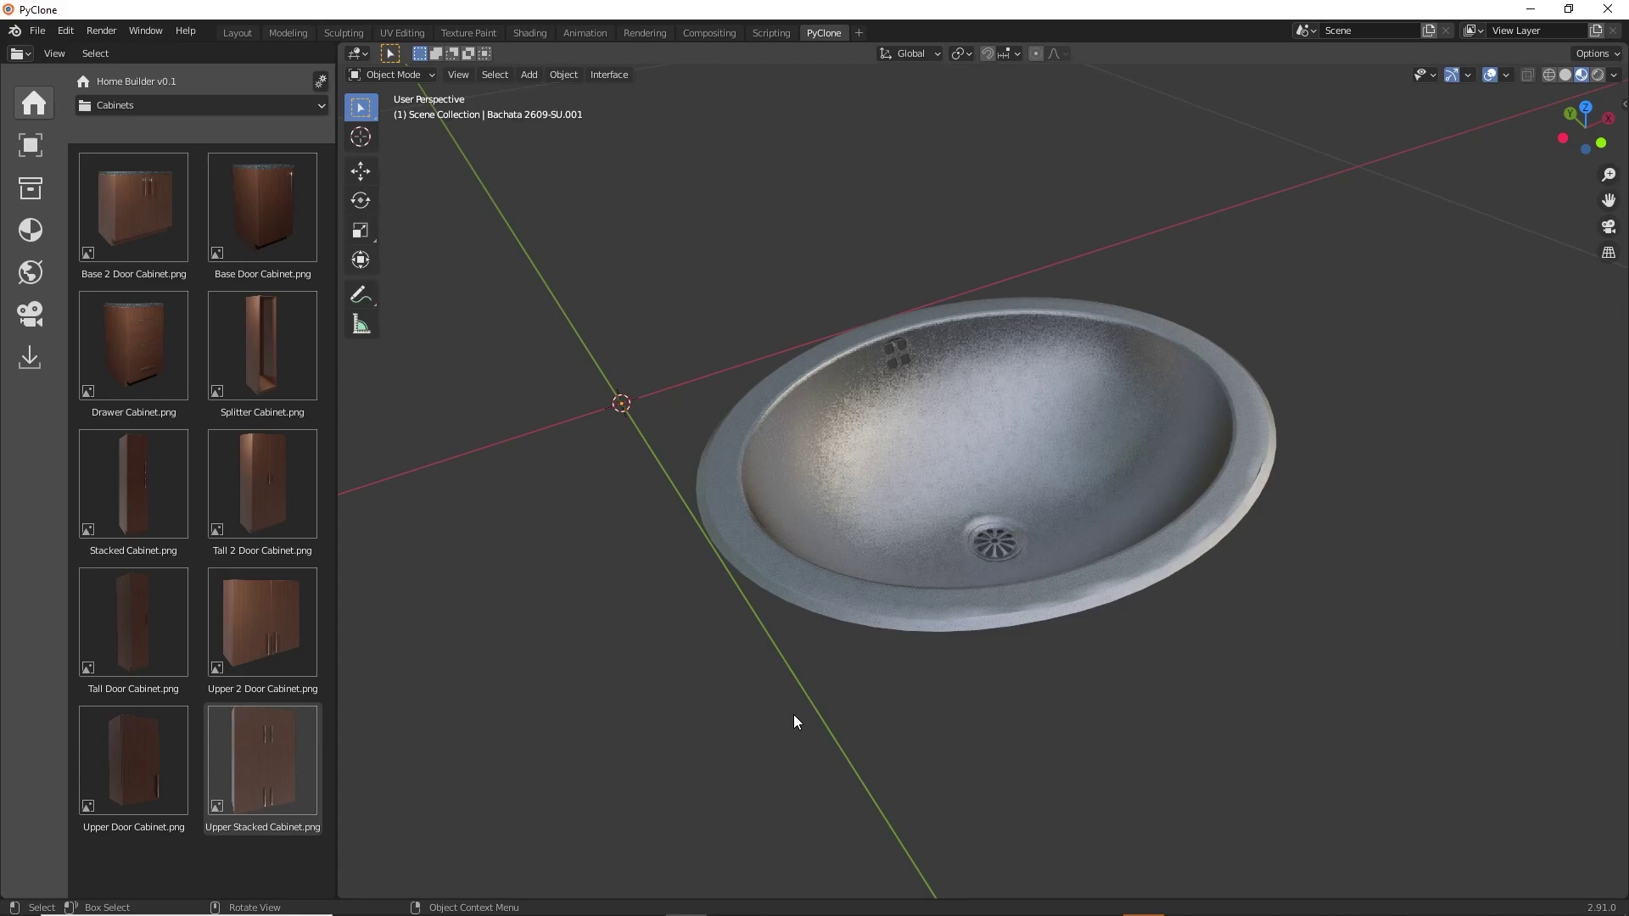
# Select the Bachata 2609-SU sink and copy it to the clipboard.
pyautogui.moveTo(829, 582)
pyautogui.mouseDown(button='middle')
pyautogui.moveTo(876, 604)
pyautogui.moveTo(853, 598)
pyautogui.mouseUp(button='middle')
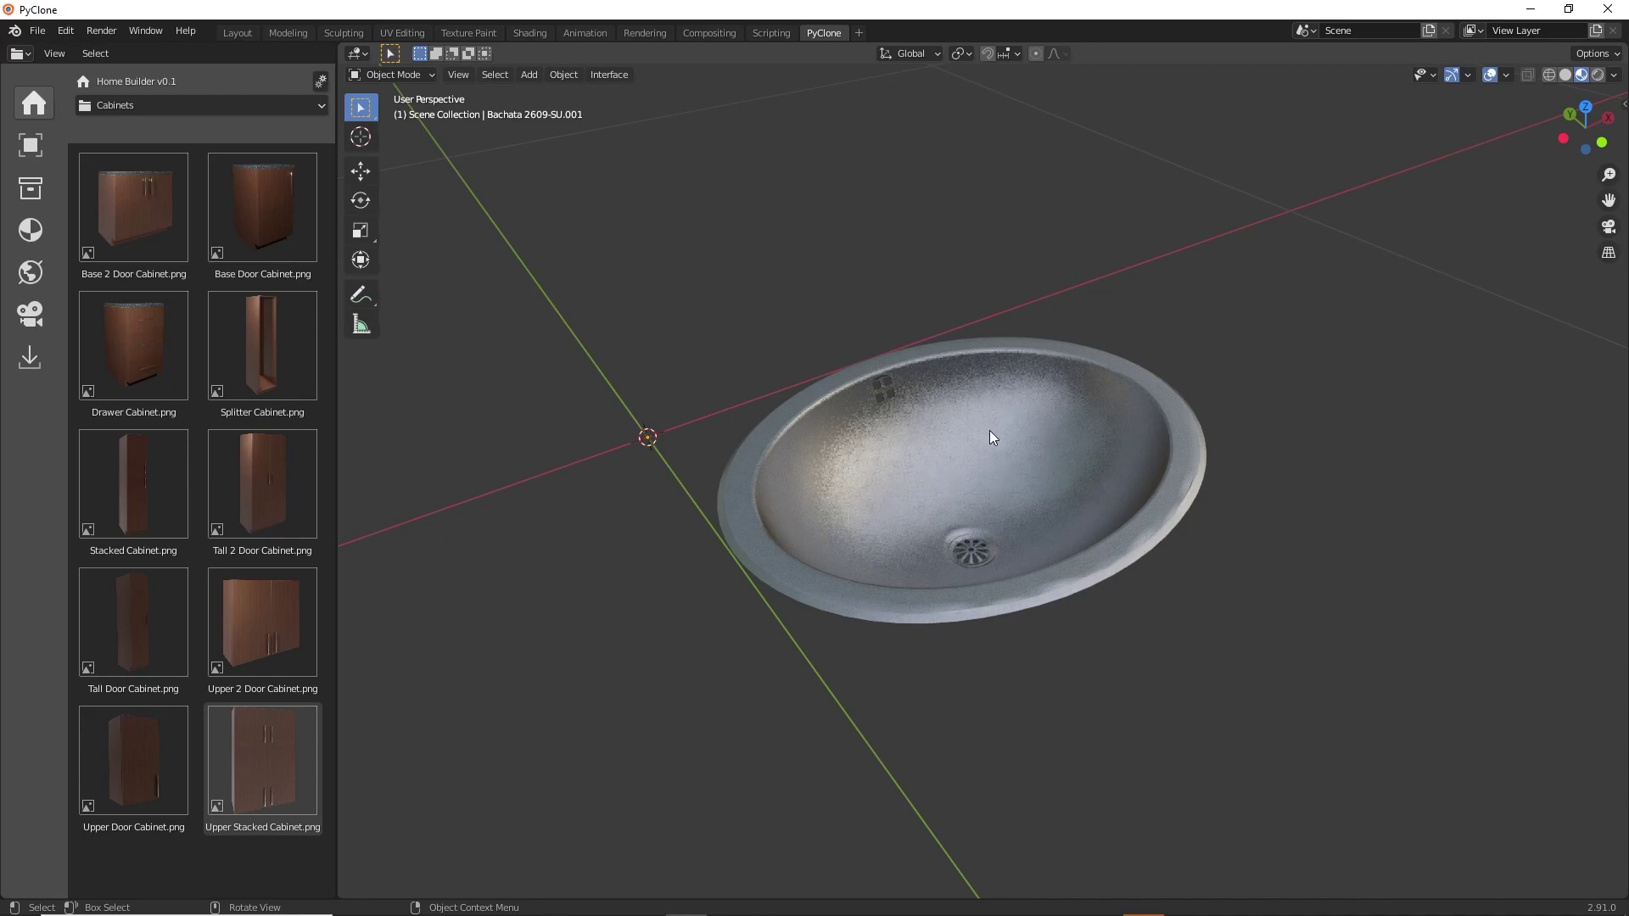
pyautogui.click(922, 436)
pyautogui.rightClick(924, 429)
pyautogui.click(885, 496)
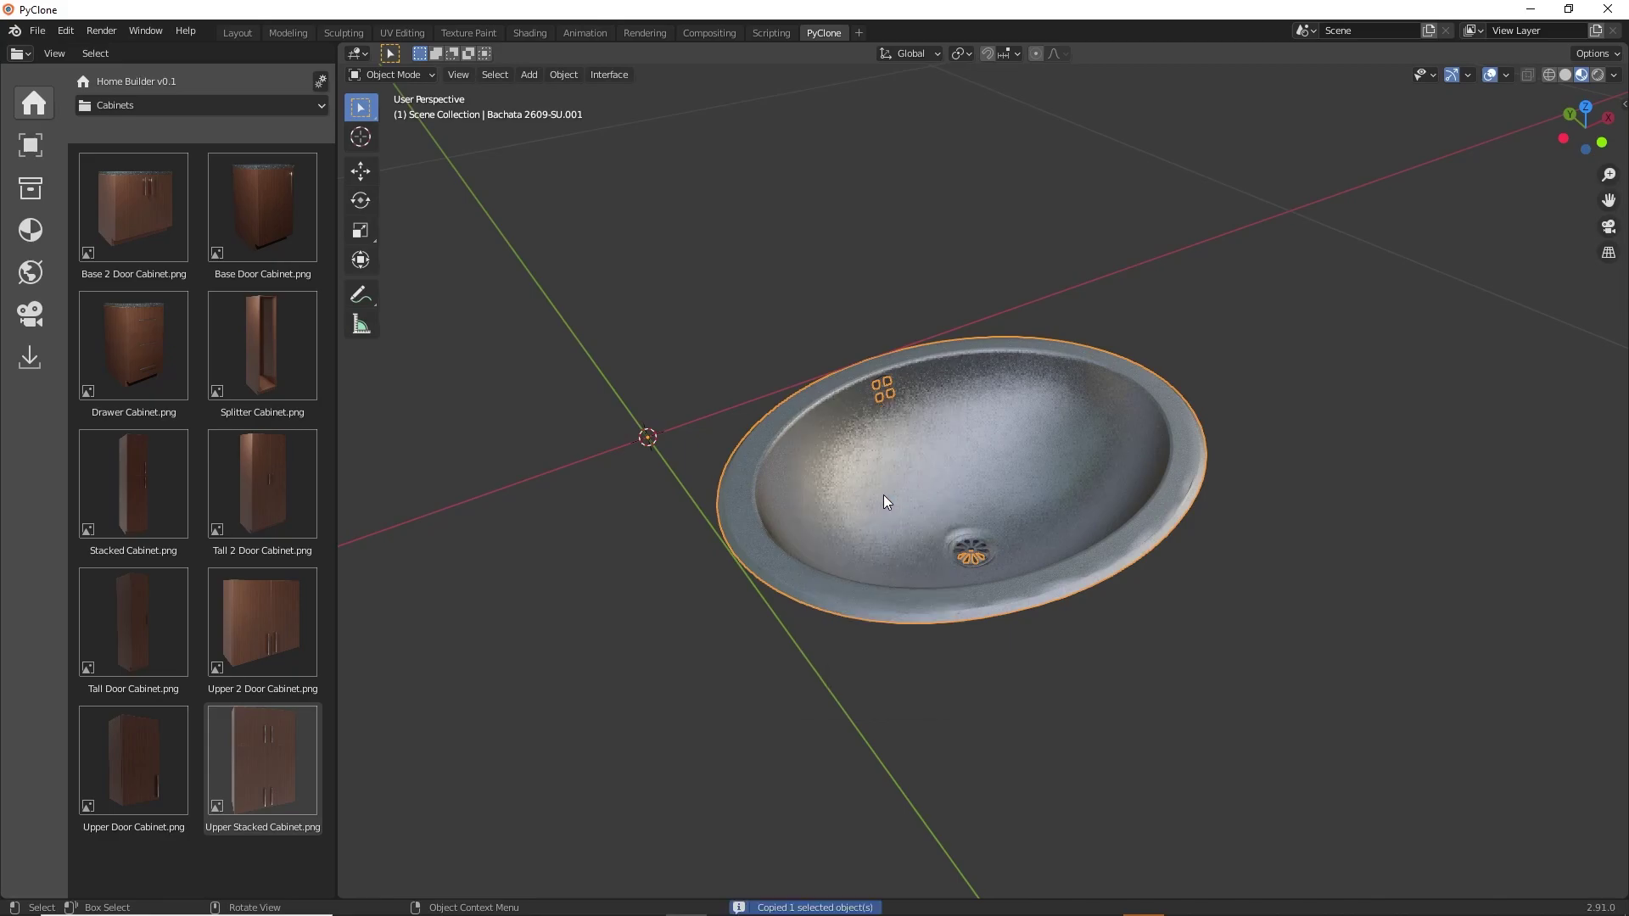
# Switch to the empty Blender file and create a new asset in the Sinks asset category.
pyautogui.rightClick(674, 901)
pyautogui.click(689, 807)
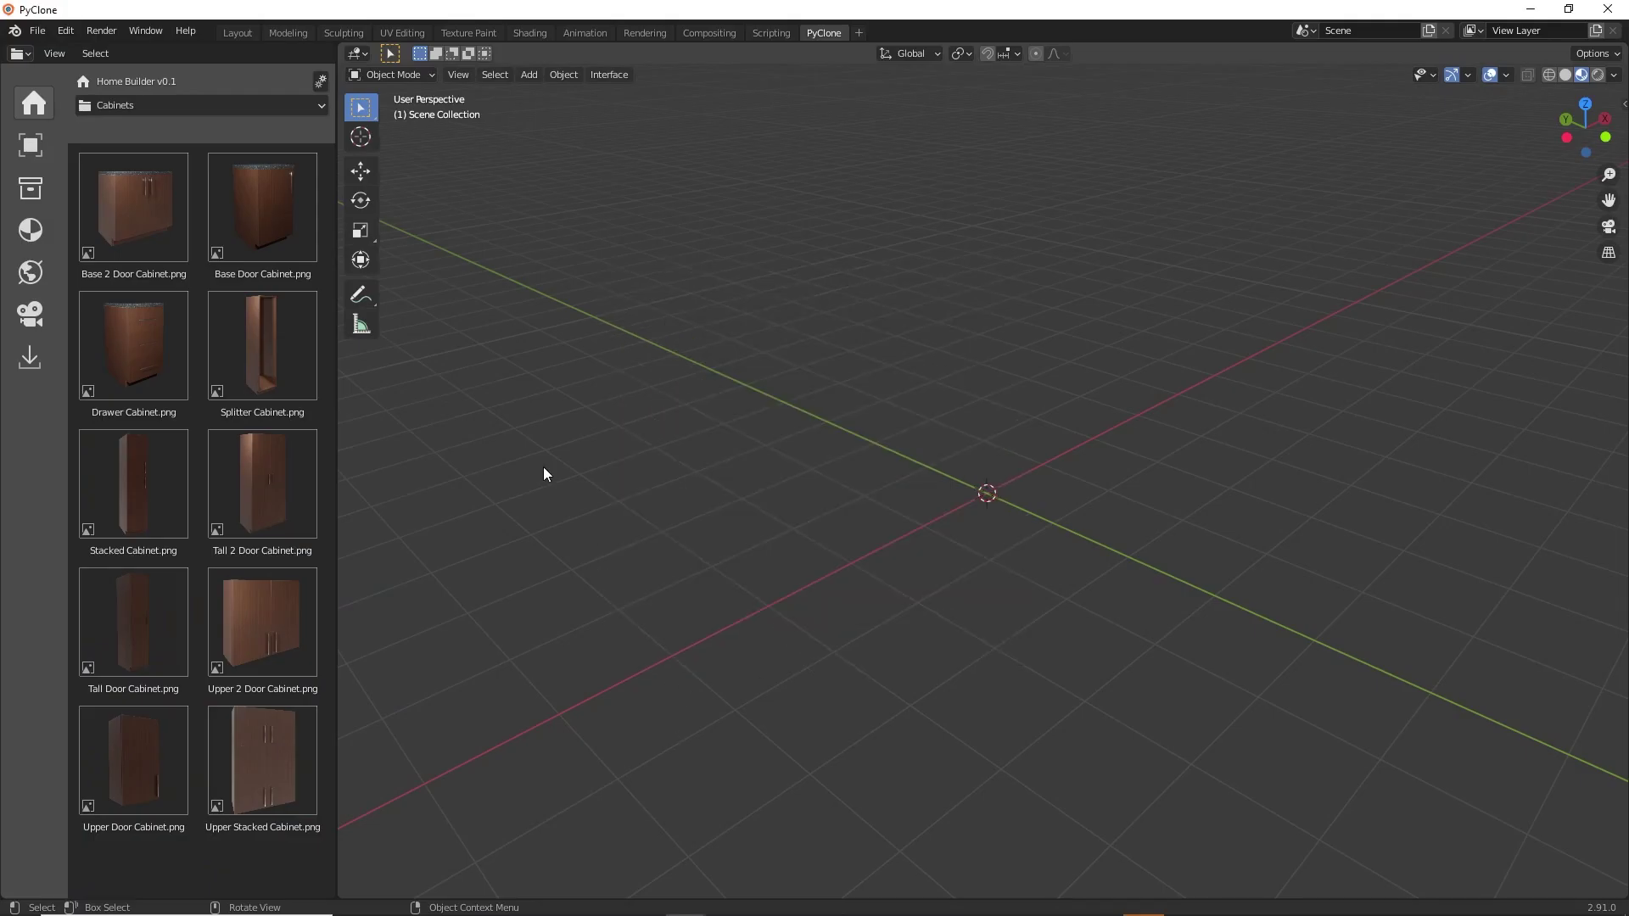
pyautogui.click(320, 81)
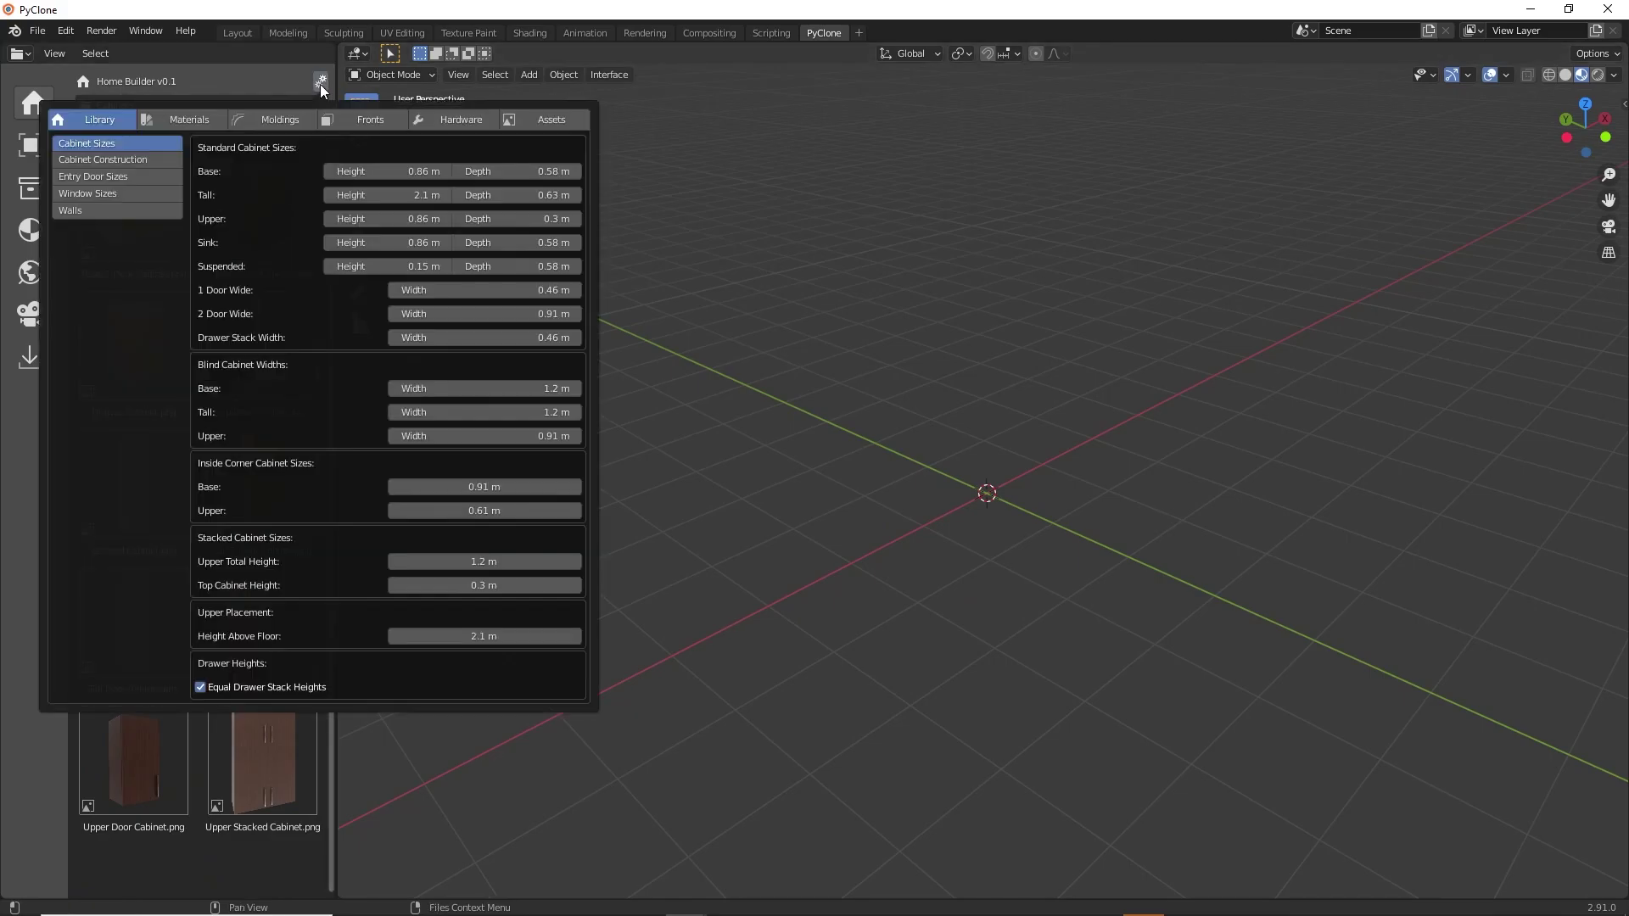
pyautogui.click(552, 118)
pyautogui.click(122, 397)
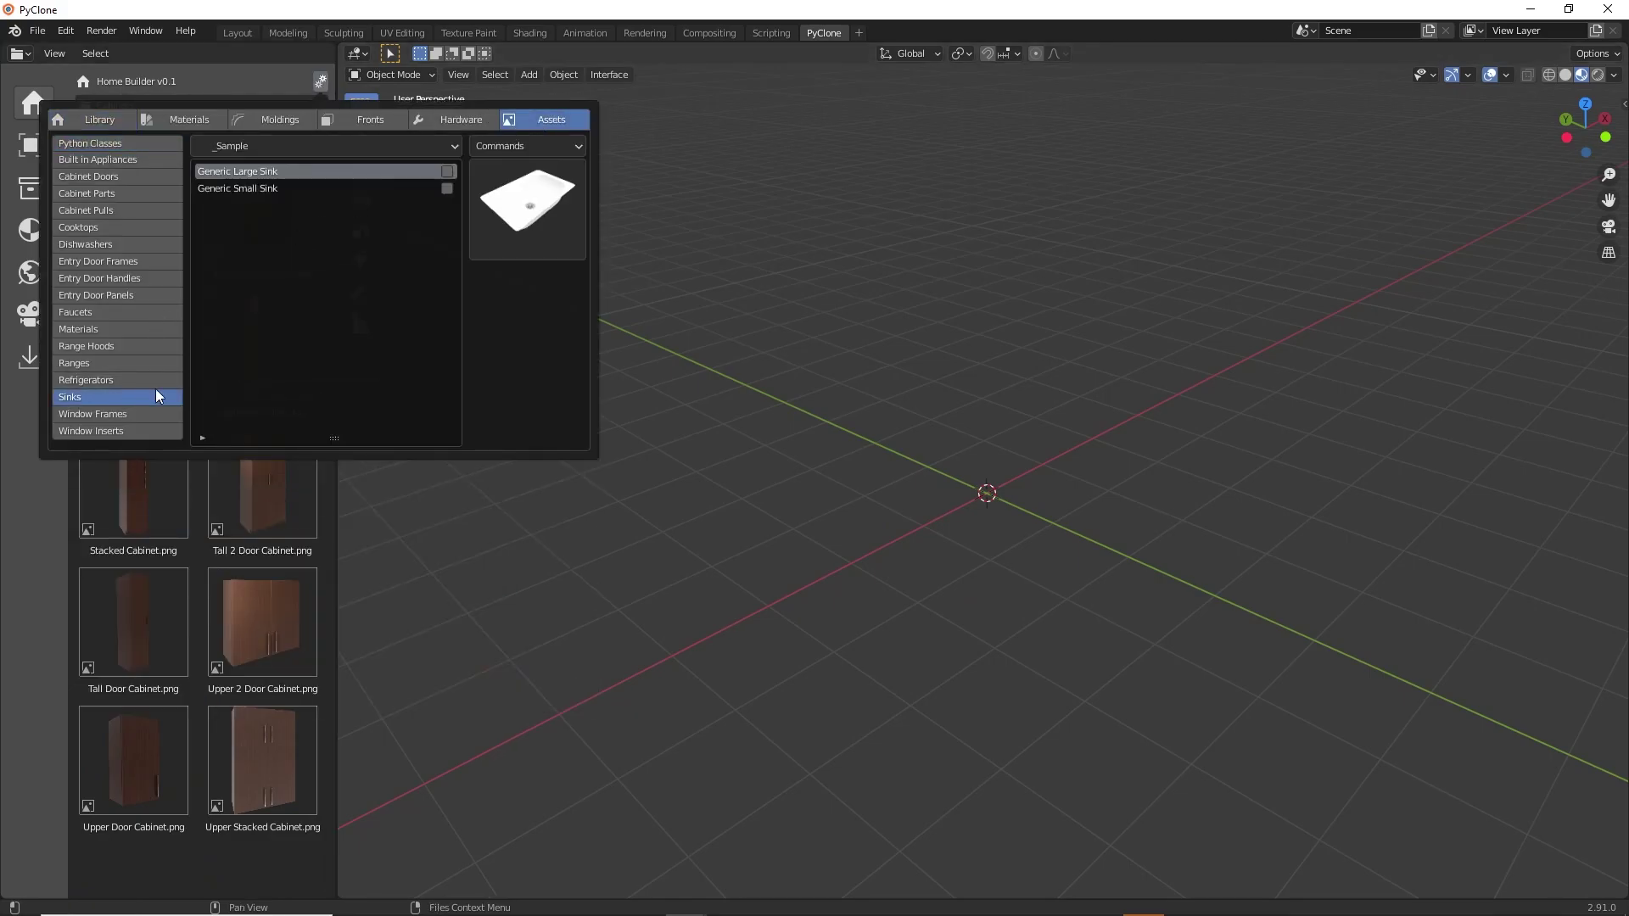
pyautogui.click(499, 146)
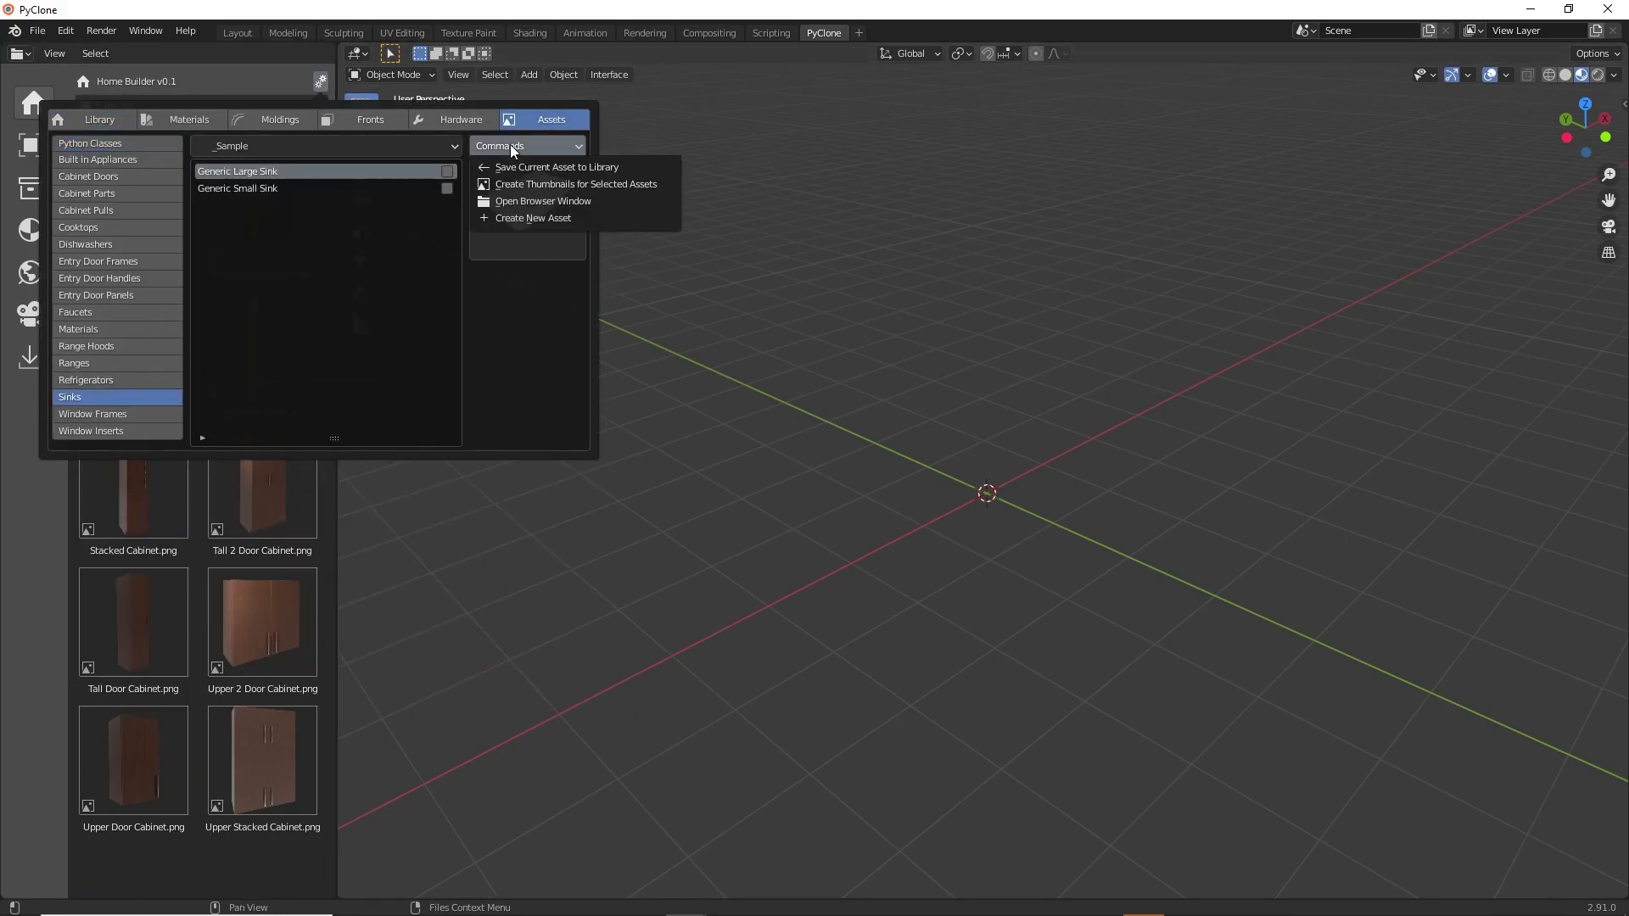
pyautogui.click(543, 218)
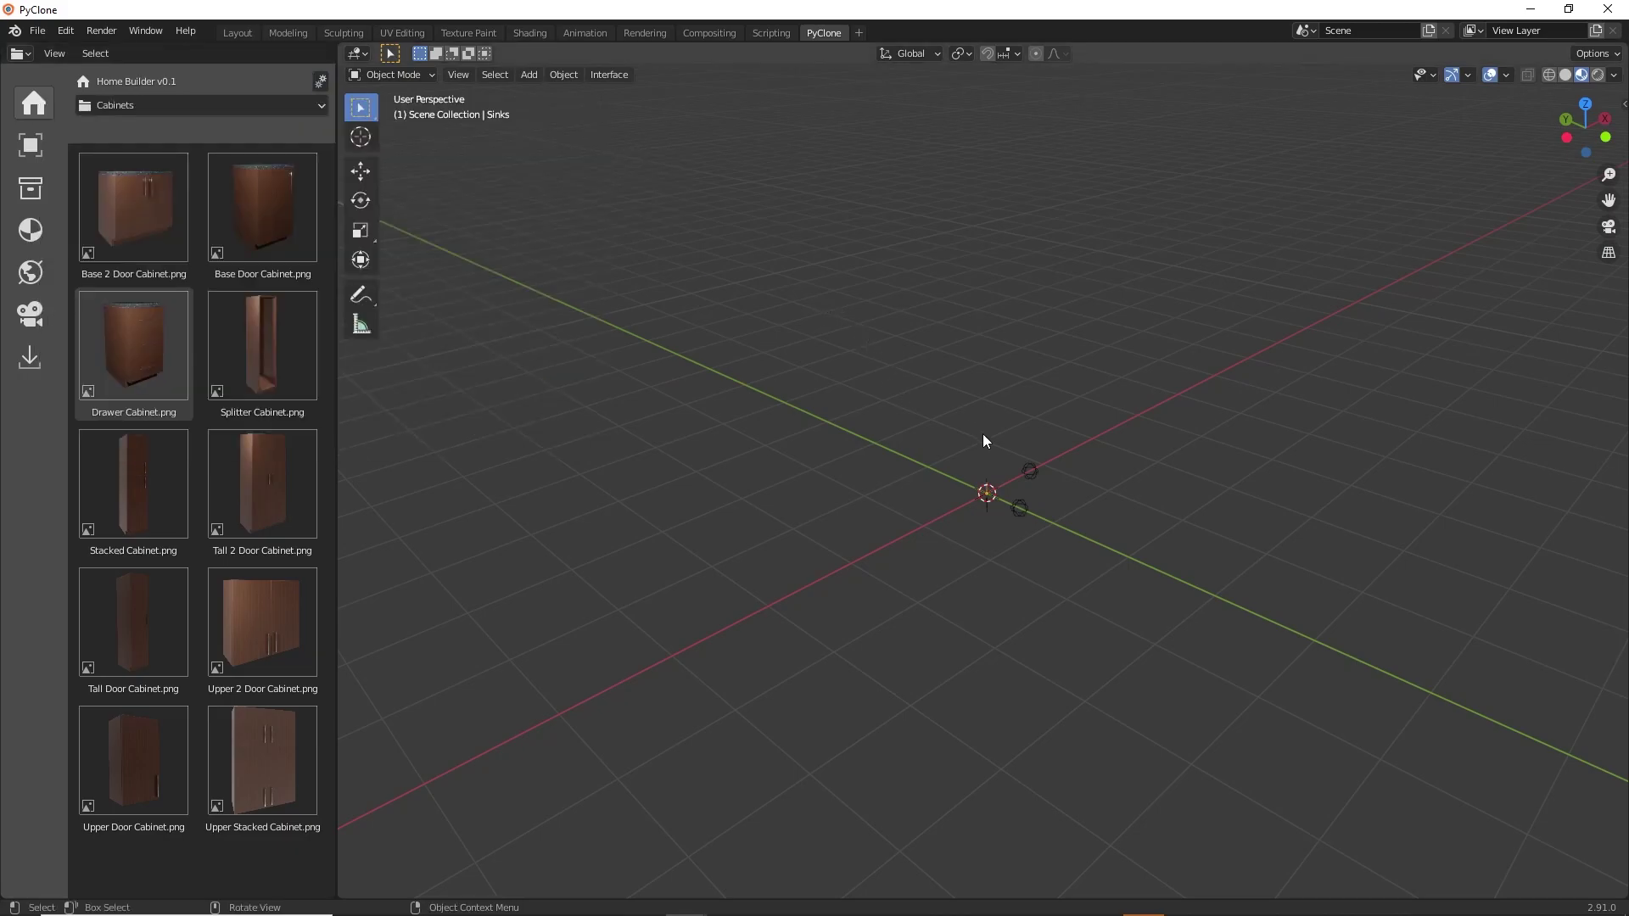
# Paste the copied Bachata 2609-SU sink into the new asset's scene near the origin.
pyautogui.scroll(3, 1013, 469)
pyautogui.moveTo(1013, 468); pyautogui.dragTo(948, 522, button='middle')
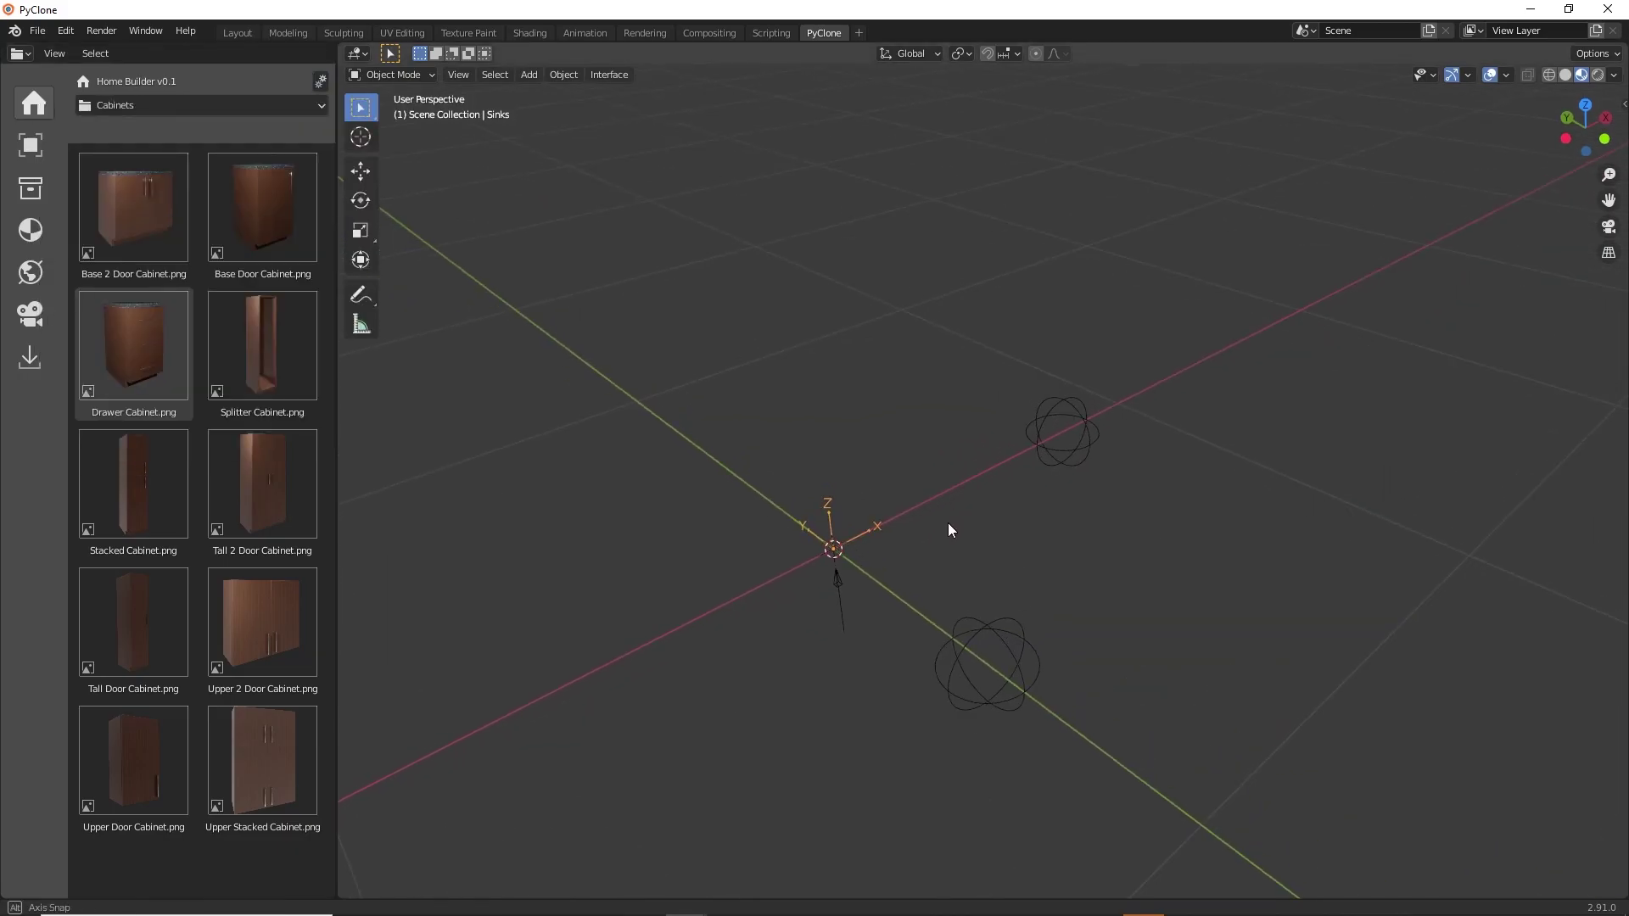
pyautogui.rightClick(916, 470)
pyautogui.click(880, 514)
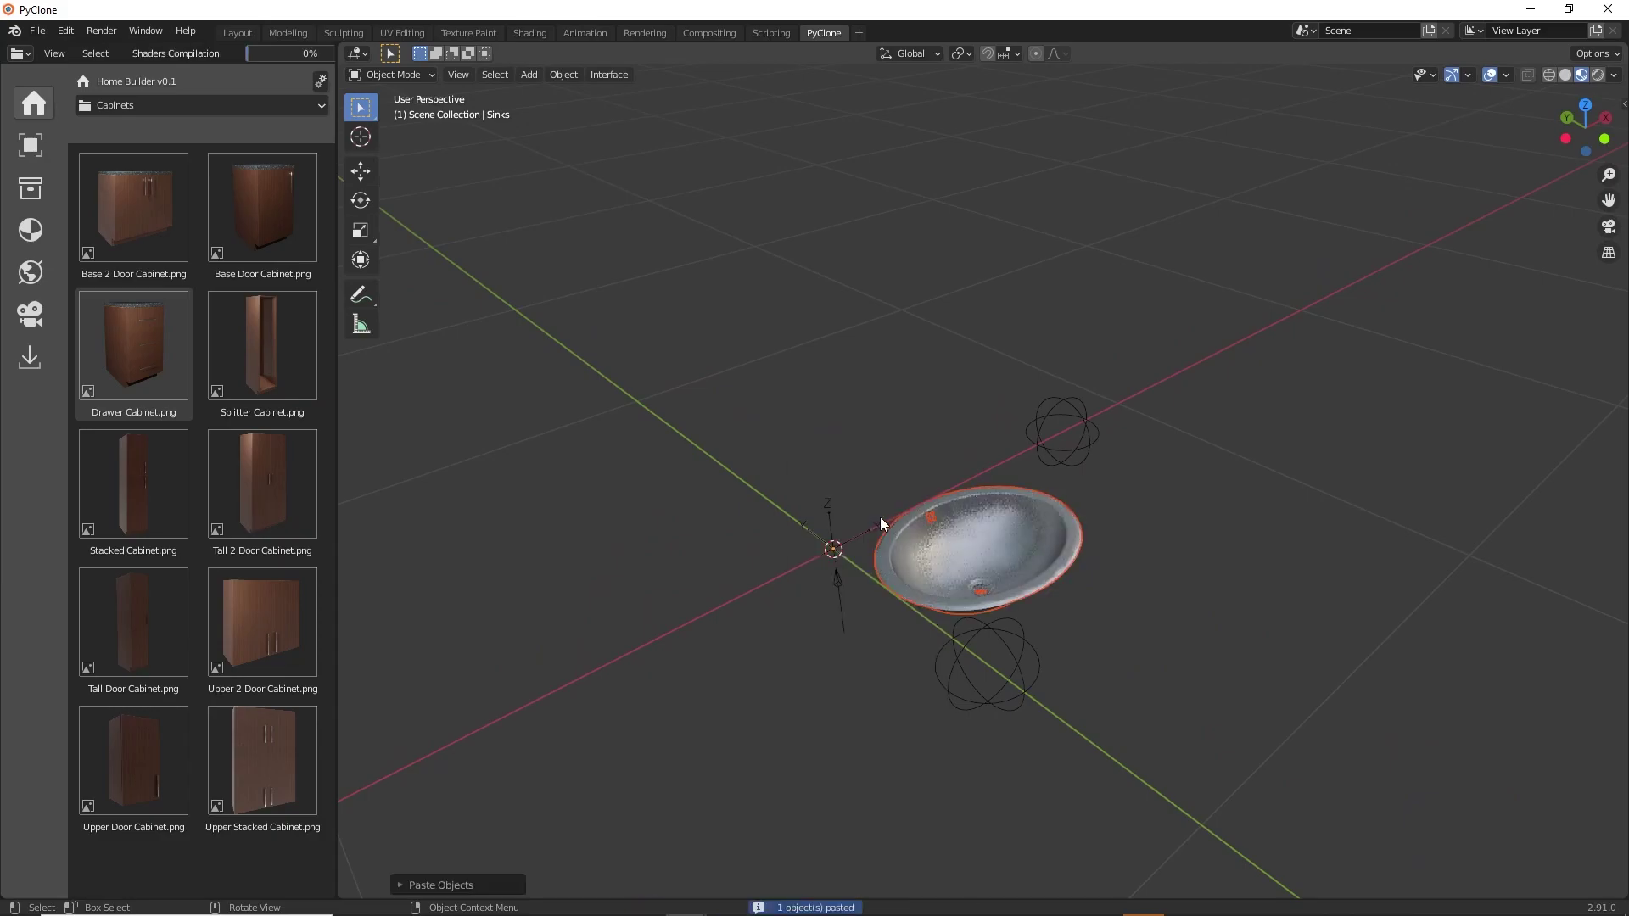
# Parent the pasted sink to the Sinks assembly in the Outliner, and close the Outliner.
pyautogui.click(609, 75)
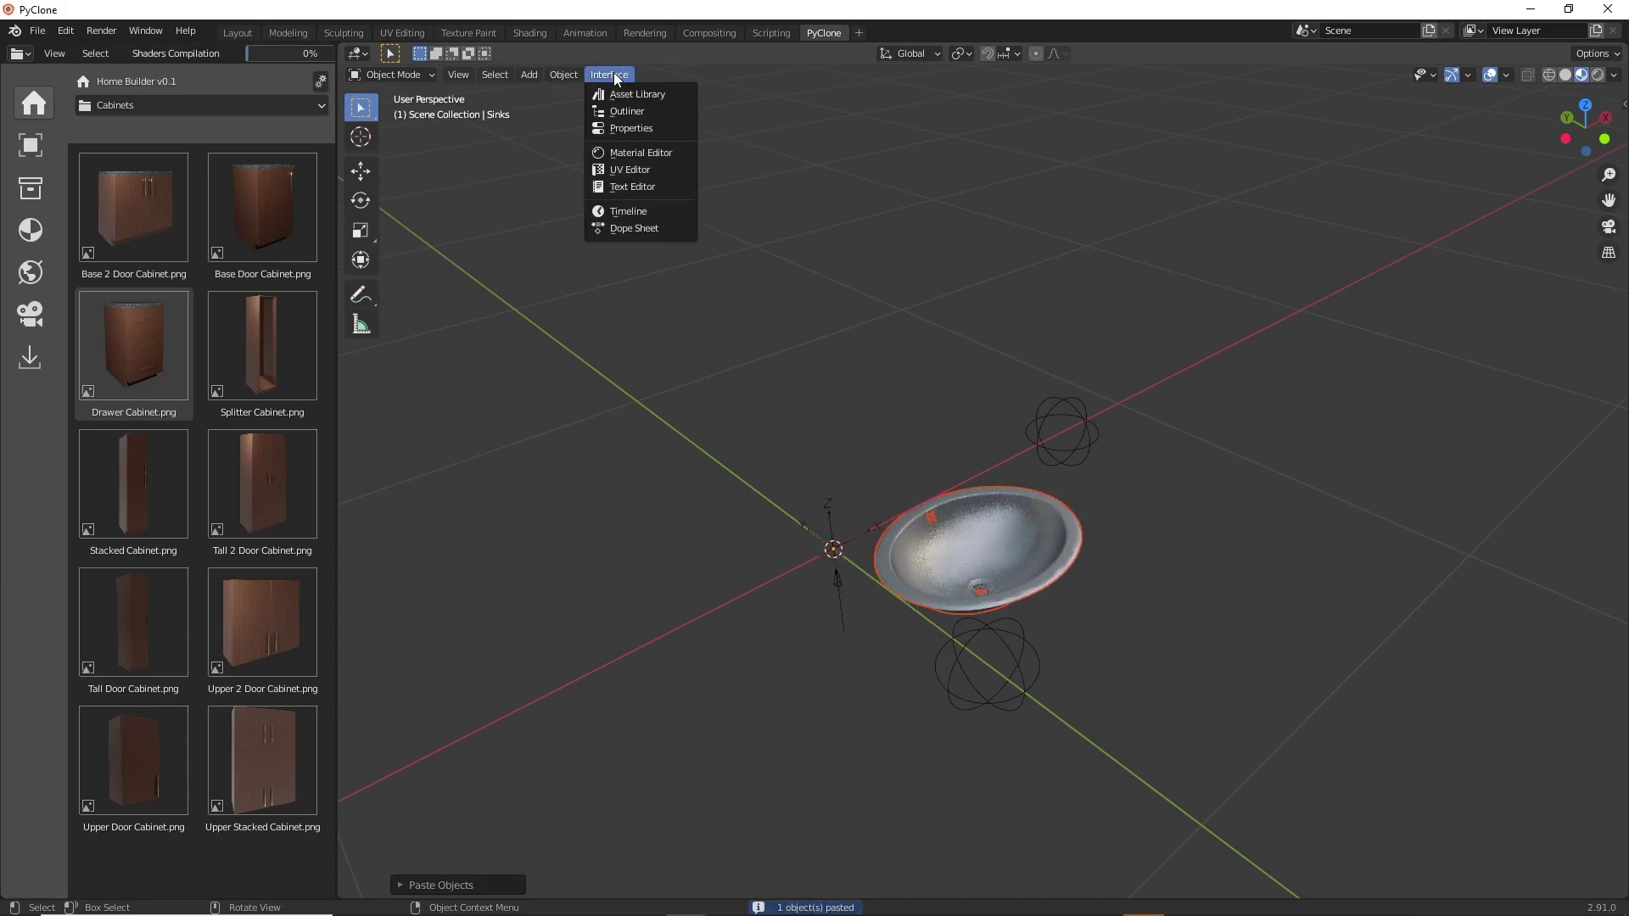
pyautogui.click(631, 114)
pyautogui.moveTo(394, 90); pyautogui.dragTo(395, 106)
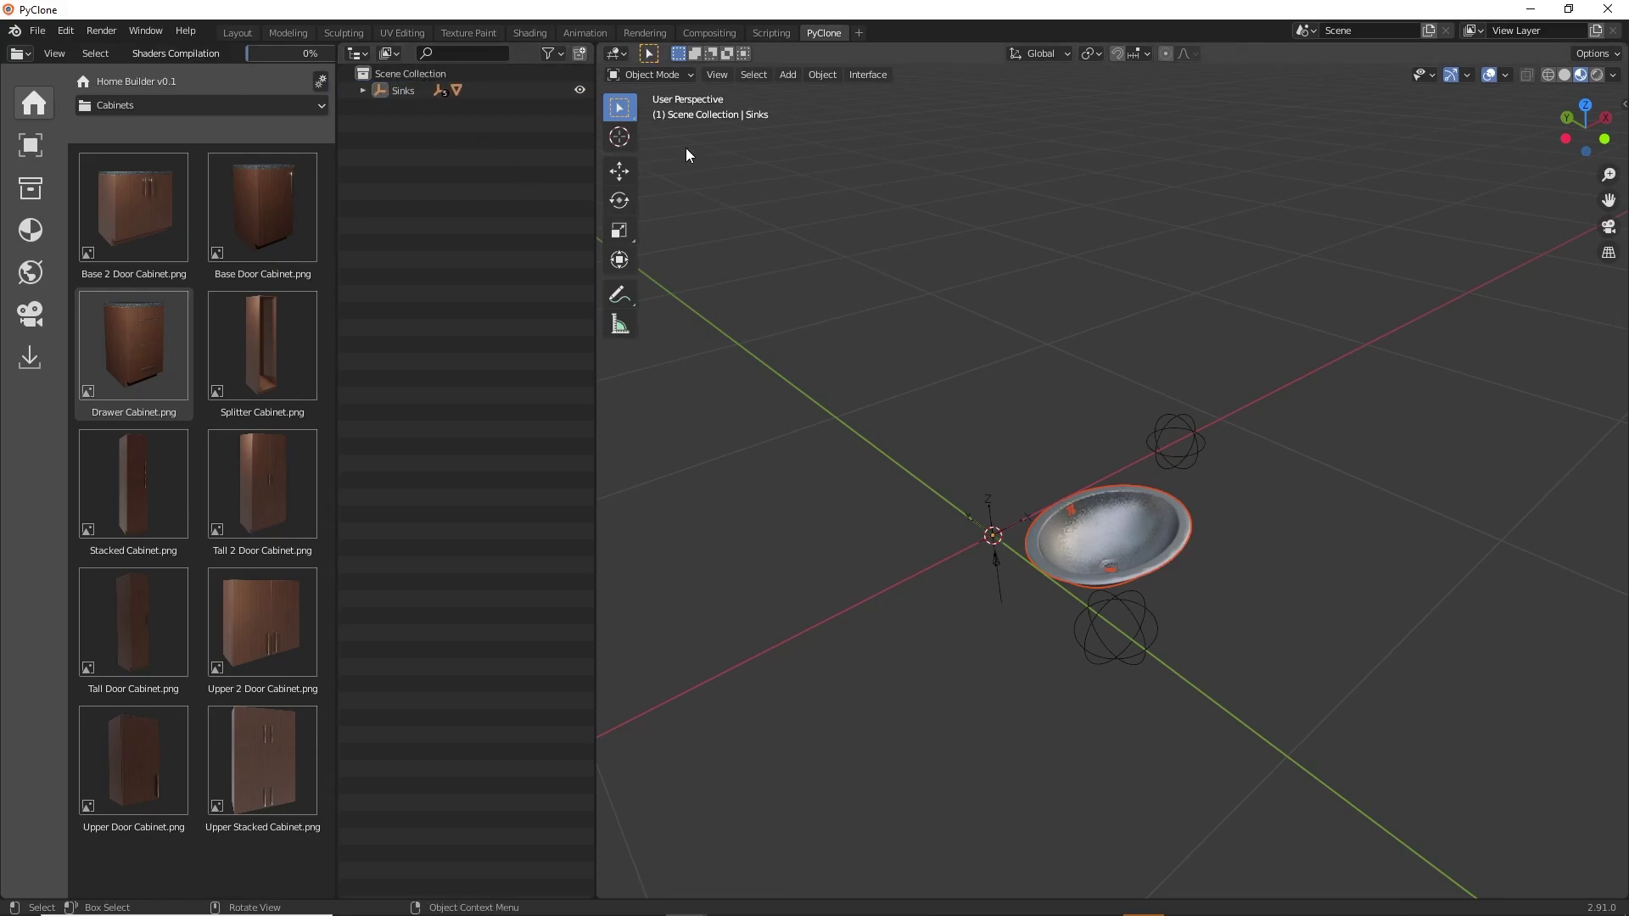
pyautogui.moveTo(592, 49); pyautogui.dragTo(467, 52)
# Set snapping to Vertex and move the OBJ_Y depth control along the Y axis to match the sink's front edge.
pyautogui.moveTo(834, 428); pyautogui.dragTo(1029, 496, button='middle')
pyautogui.click(1107, 488)
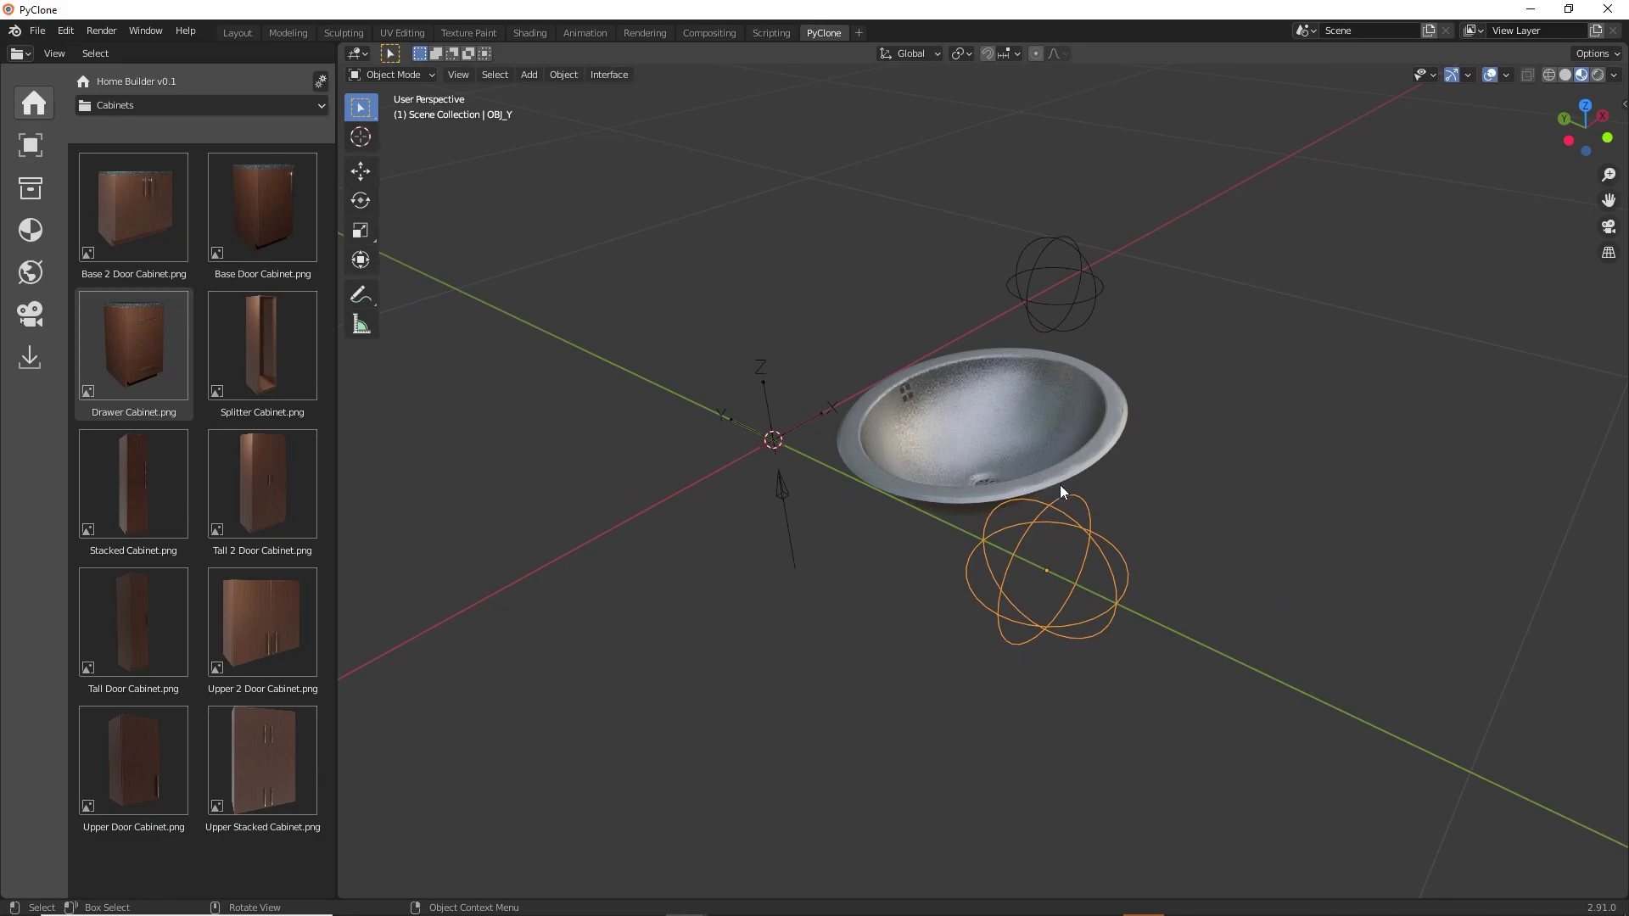
pyautogui.moveTo(1046, 482); pyautogui.dragTo(1073, 560, button='middle')
pyautogui.scroll(2, 1052, 565)
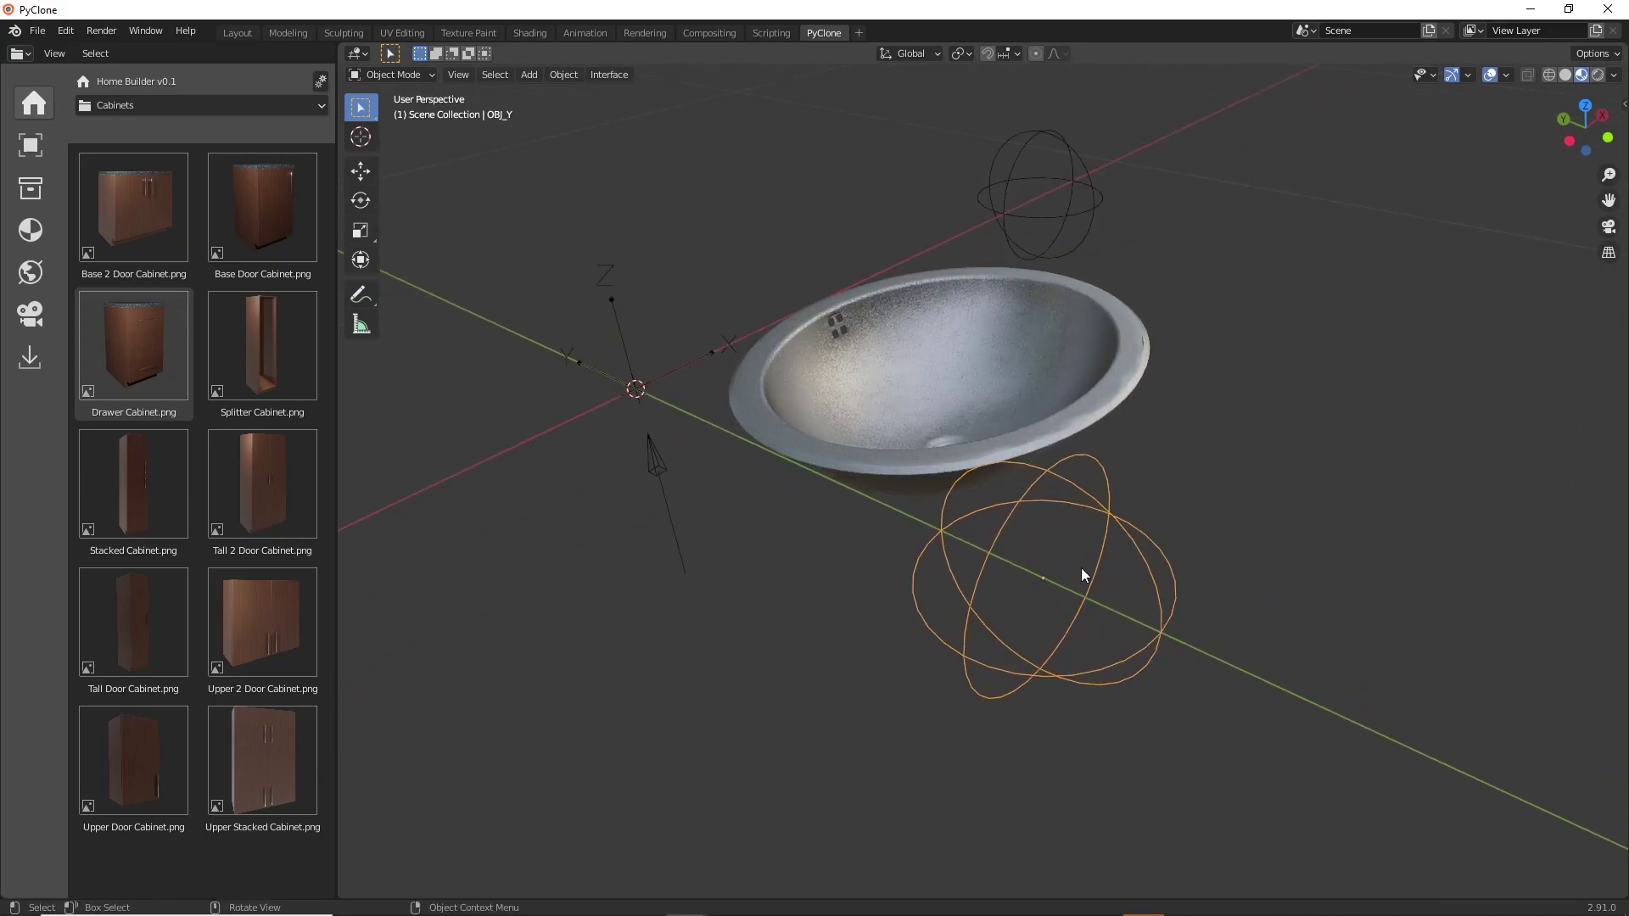
pyautogui.press('g')
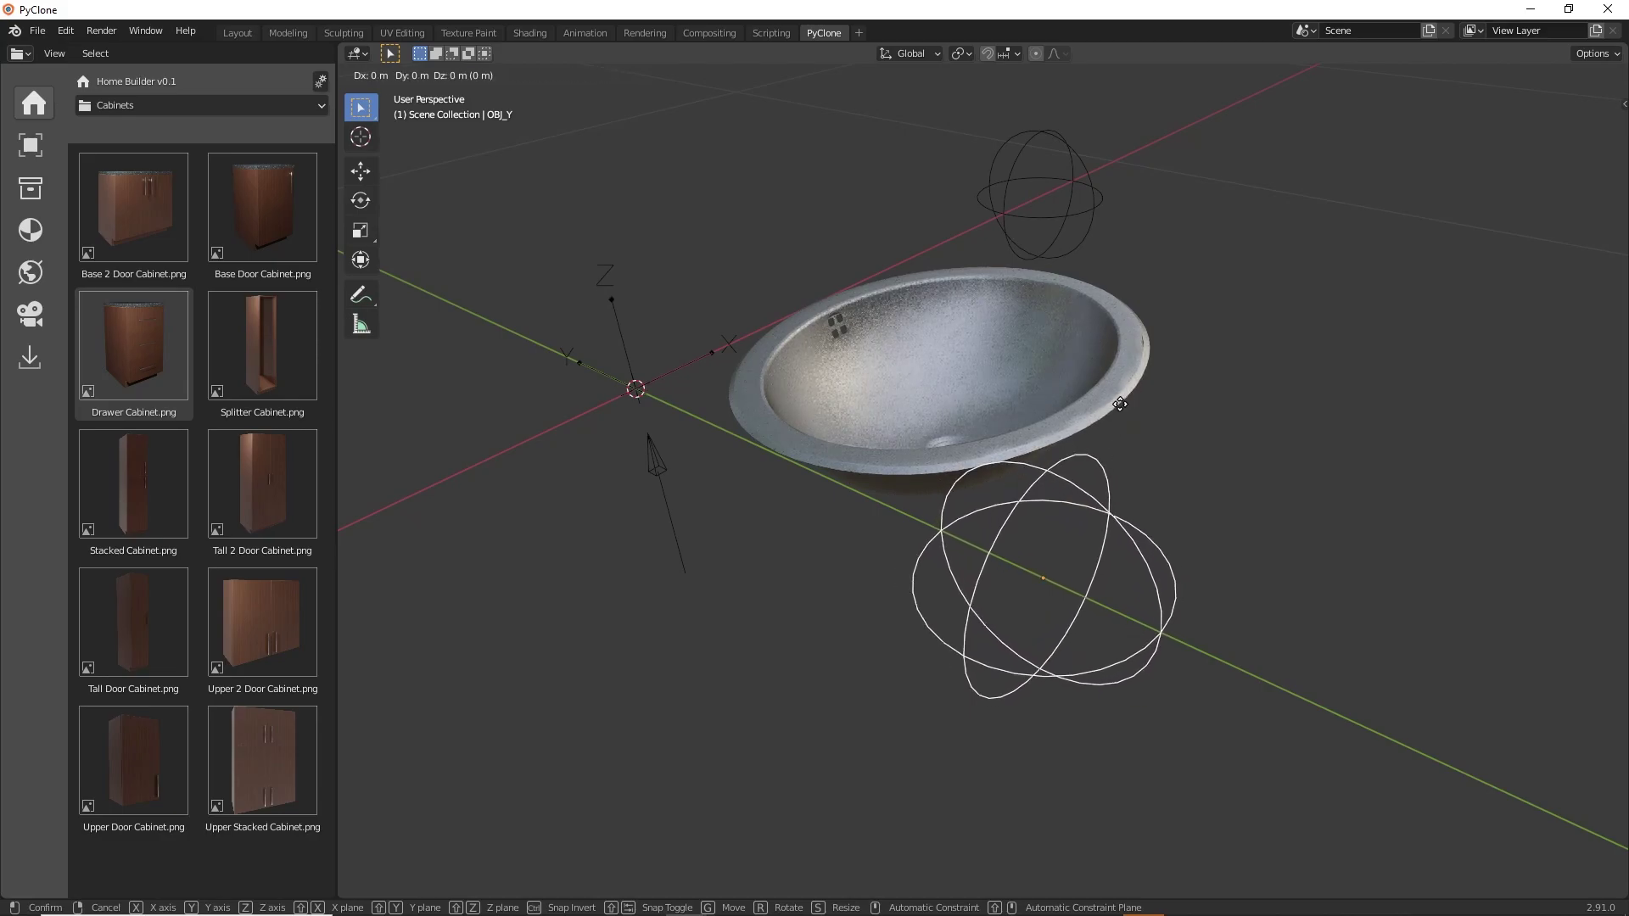
pyautogui.click(1133, 414)
pyautogui.click(1014, 54)
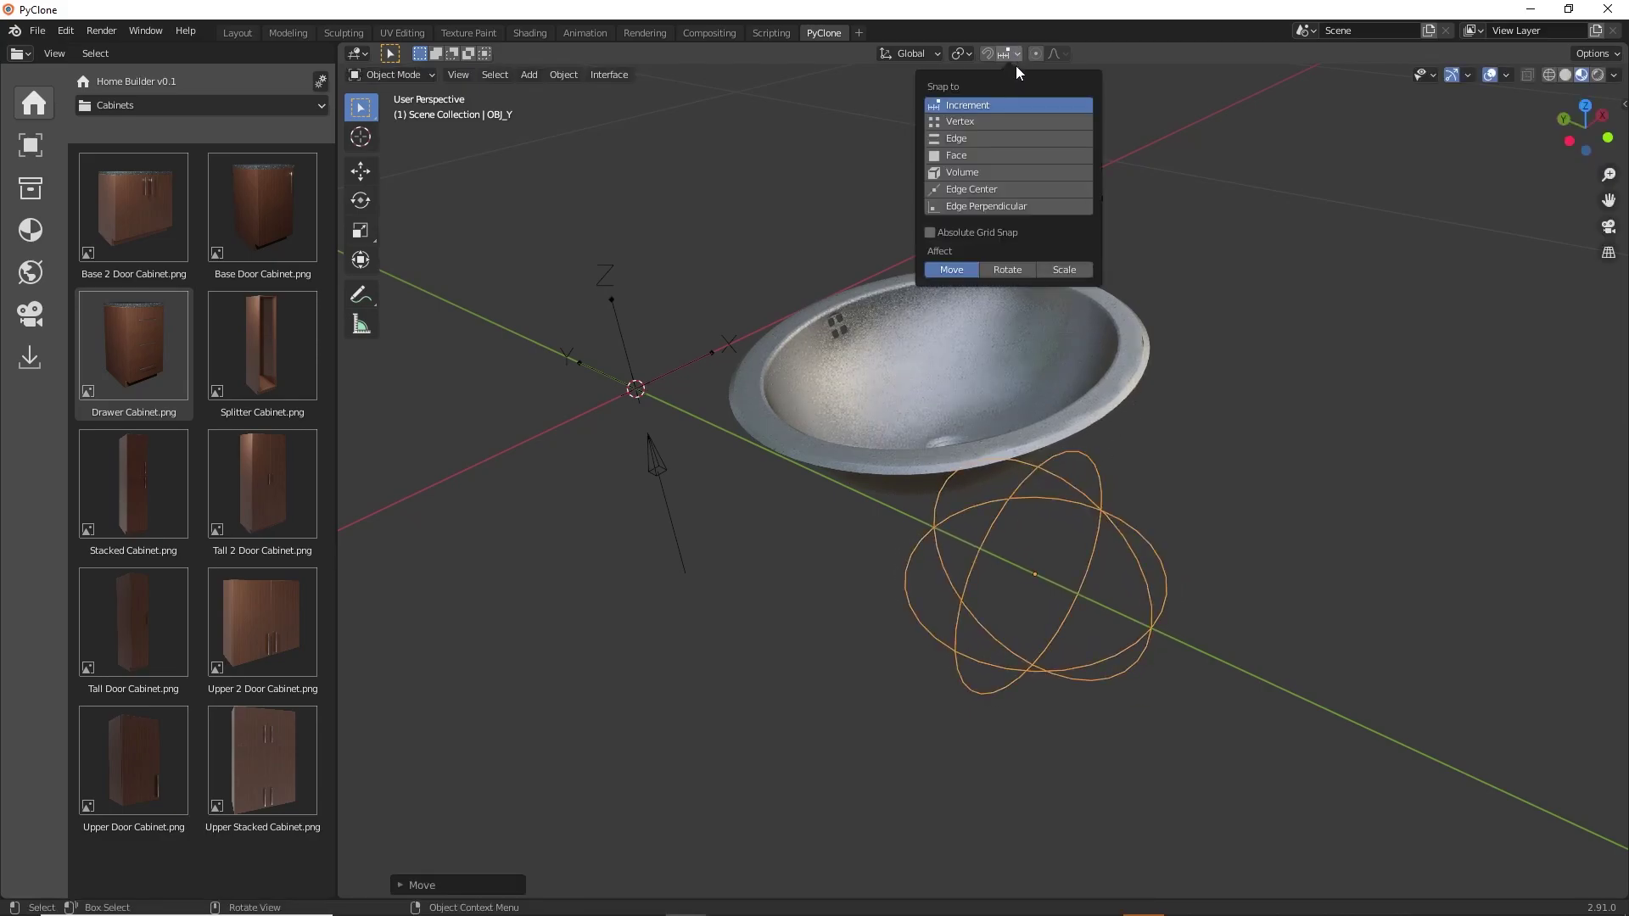
pyautogui.click(1004, 121)
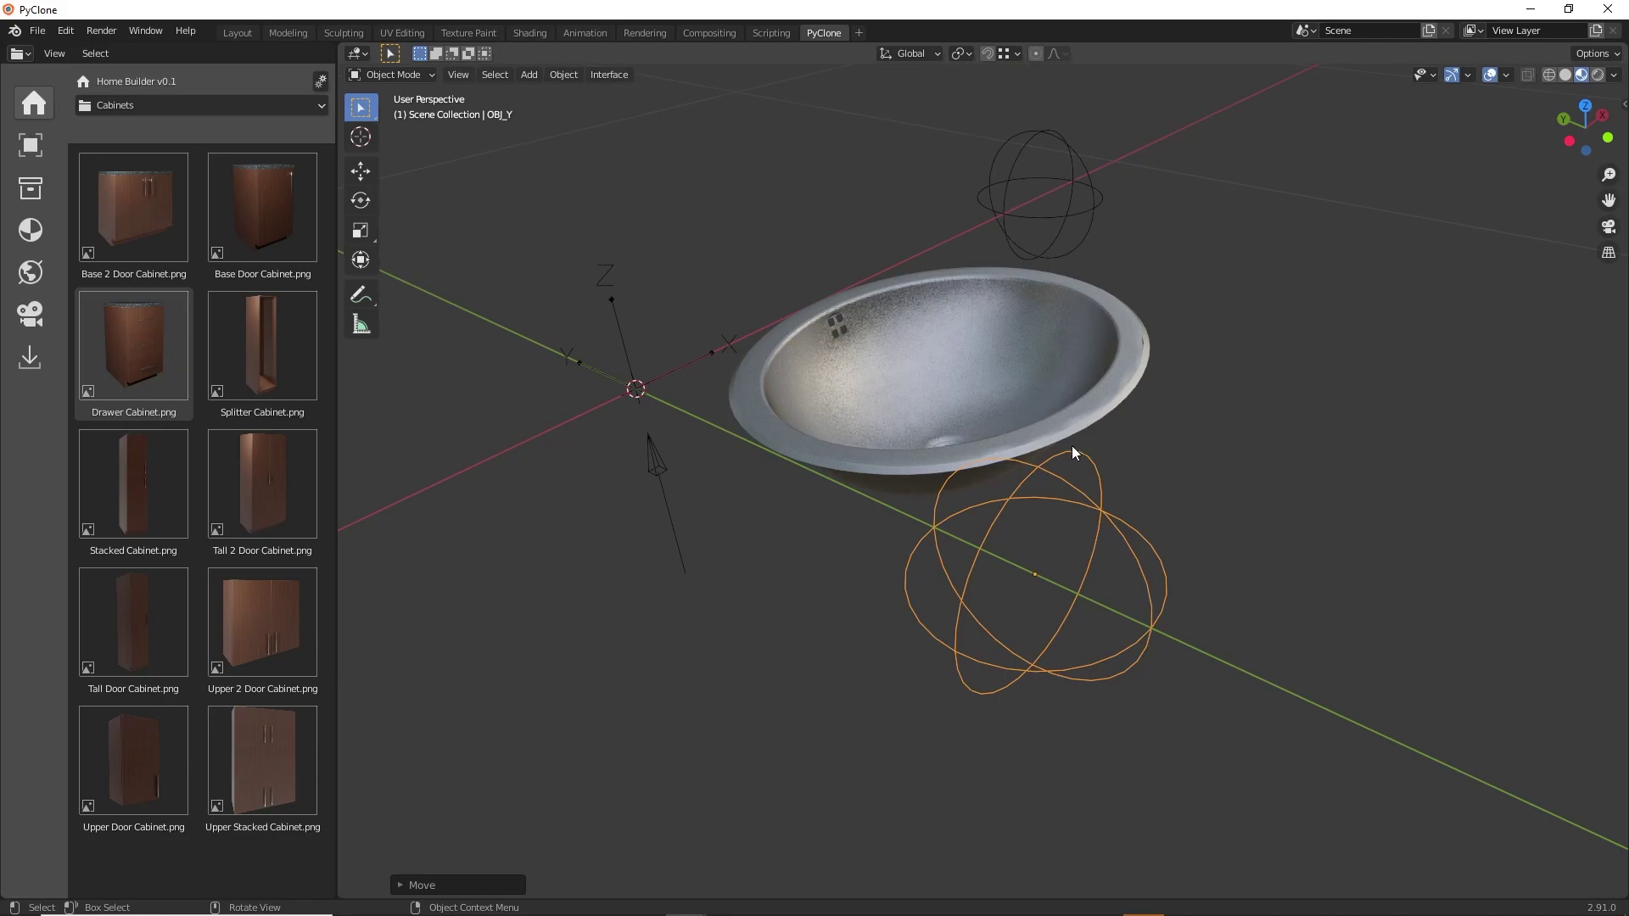
pyautogui.press('g')
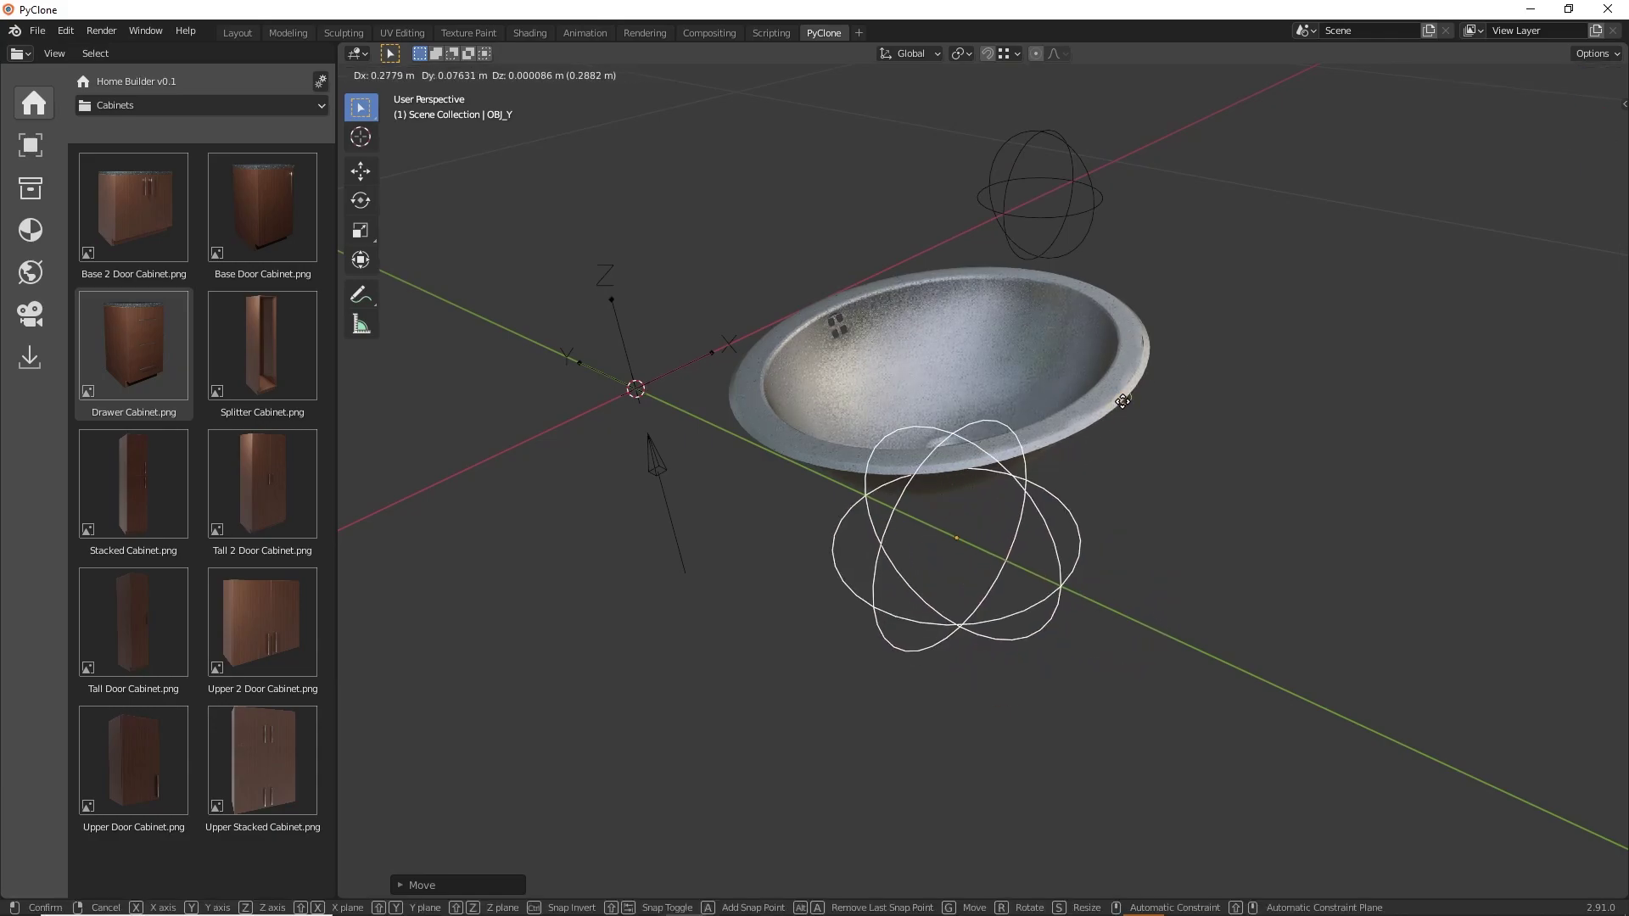
pyautogui.click(1123, 408)
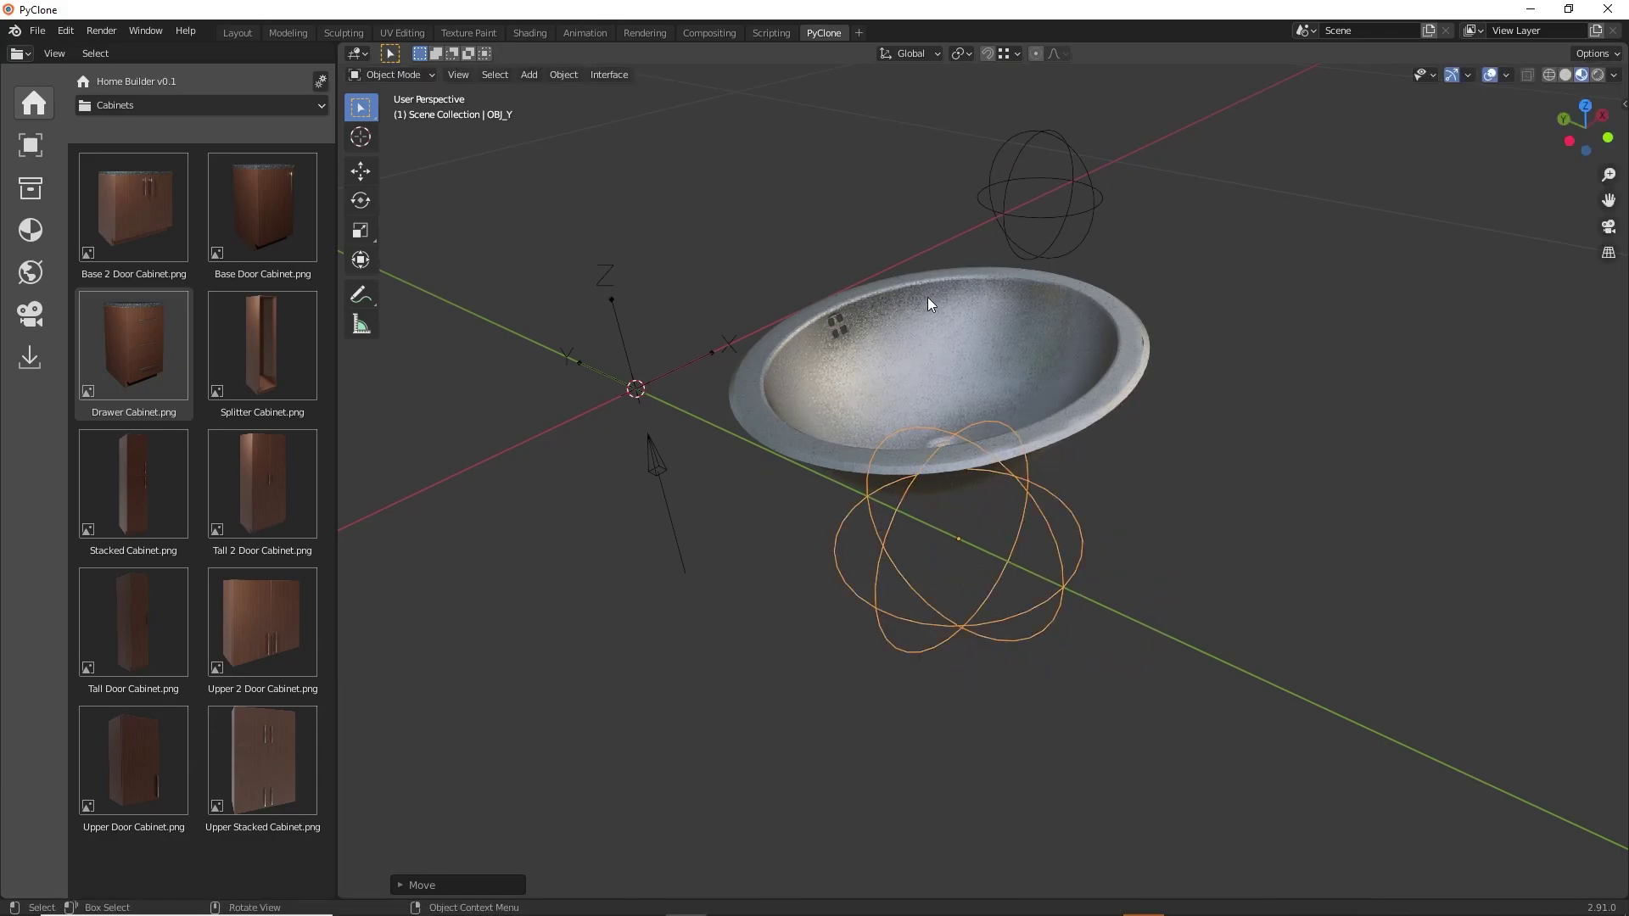
# Move the OBJ_X width control along the X axis, snapping it to the sink's outer side edge.
pyautogui.click(1051, 204)
pyautogui.moveTo(1092, 208); pyautogui.dragTo(1200, 310, button='middle')
pyautogui.press('g')
pyautogui.press('x')
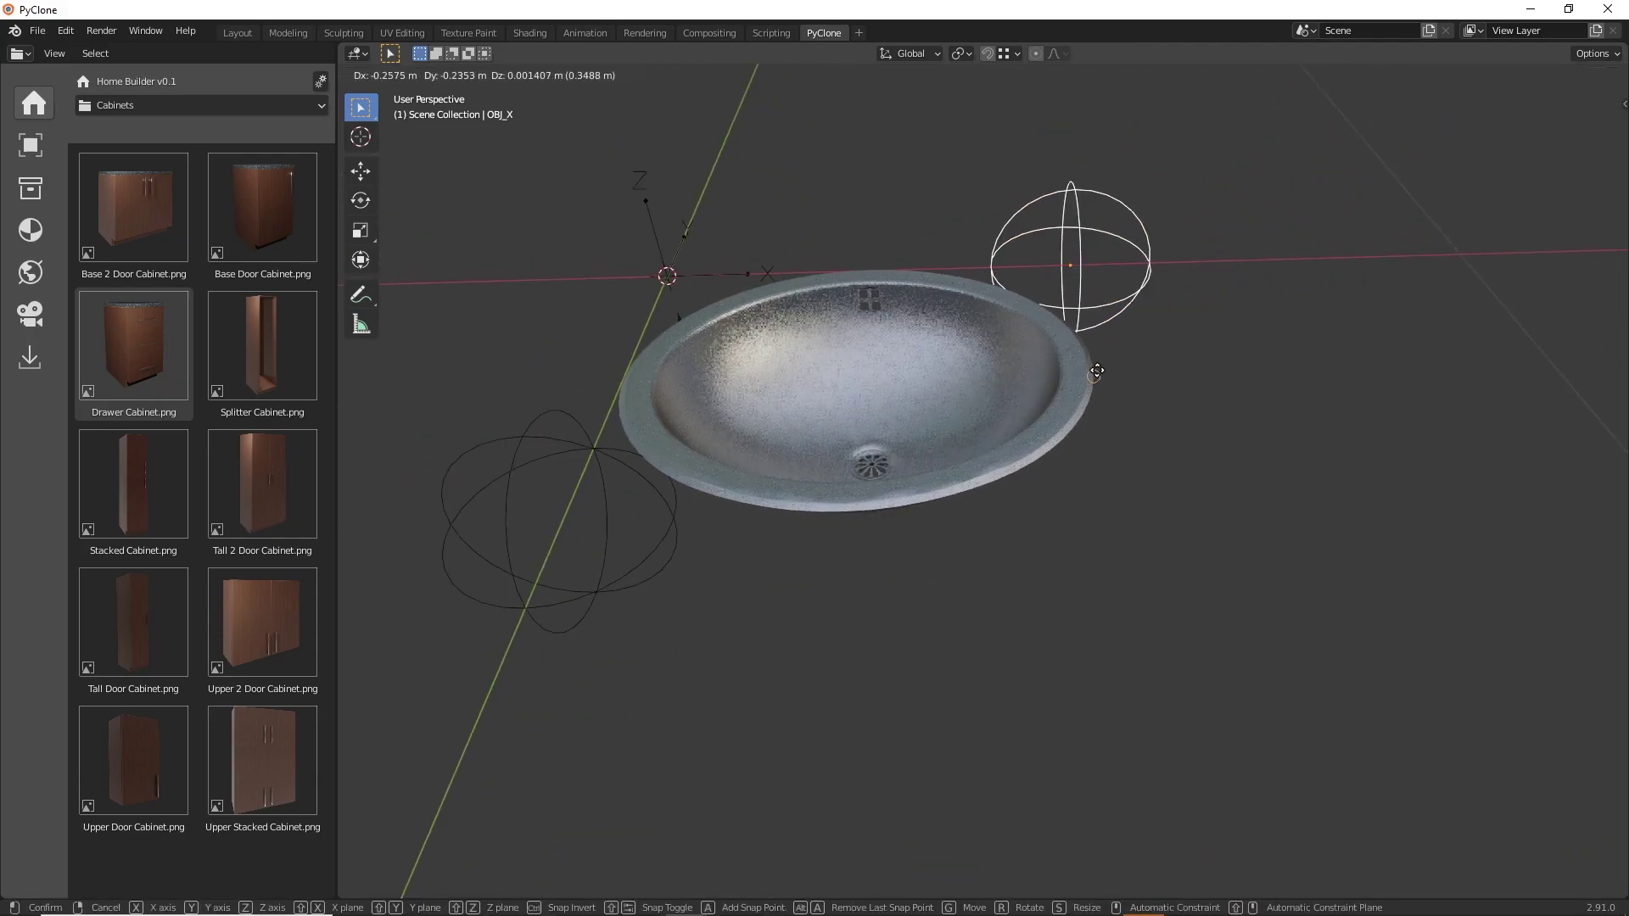
pyautogui.click(1097, 368)
# Move the OBJ_Z height control along the Z axis, snapping it to the underside of the sink.
pyautogui.moveTo(1097, 368); pyautogui.dragTo(939, 408, button='middle')
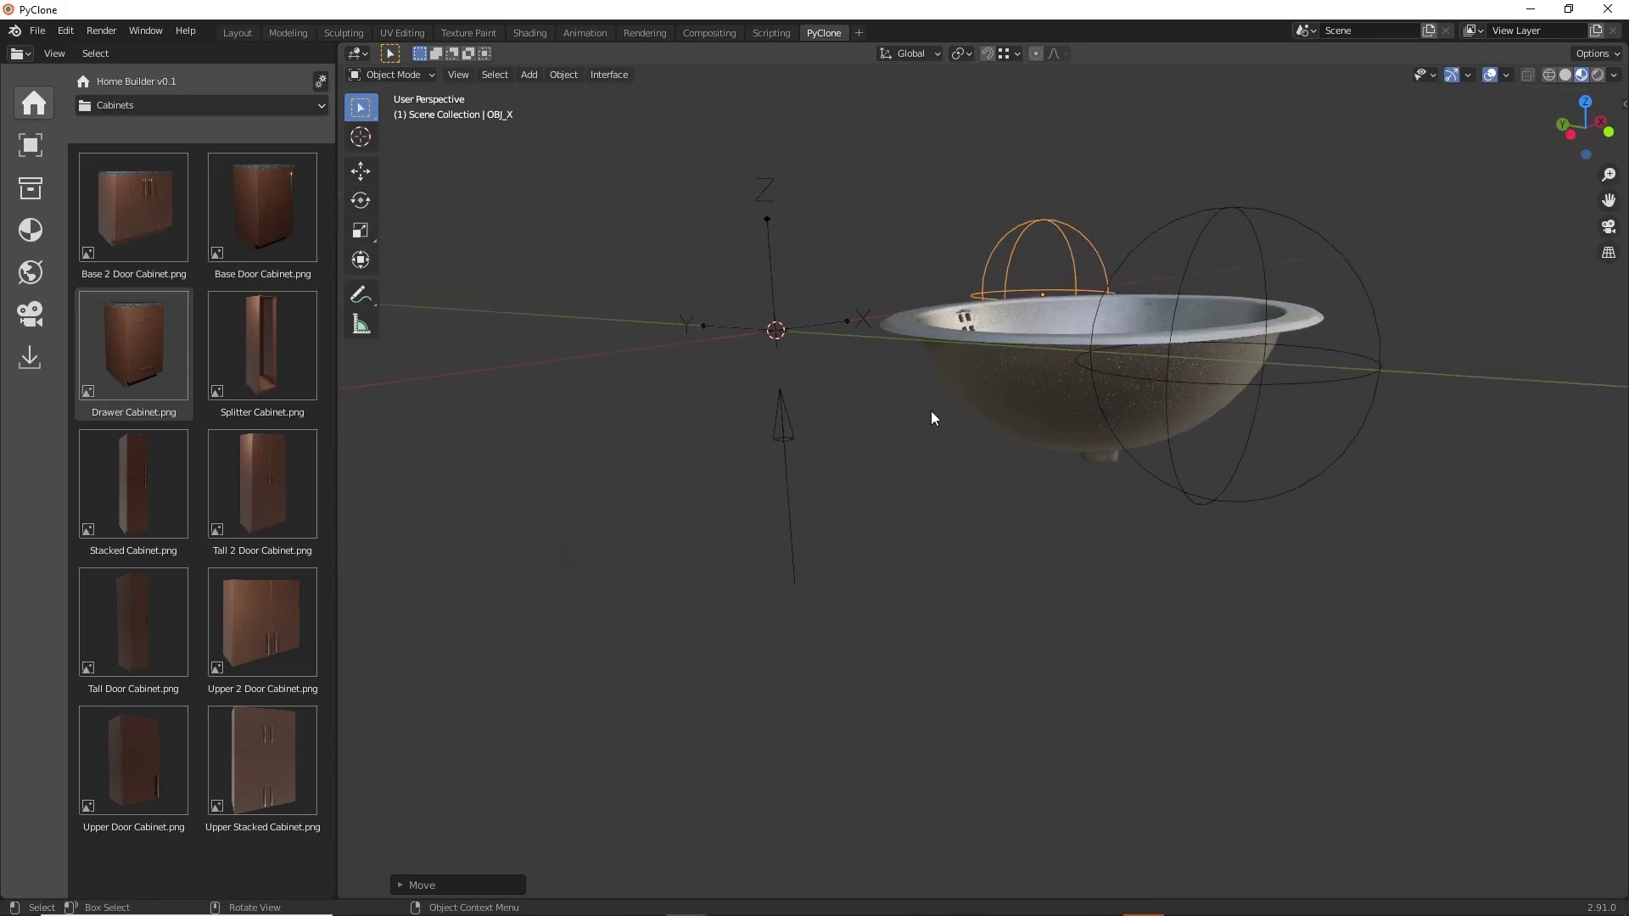
pyautogui.click(796, 426)
pyautogui.moveTo(798, 429); pyautogui.dragTo(1114, 379, button='middle')
pyautogui.press('g')
pyautogui.click(1098, 462)
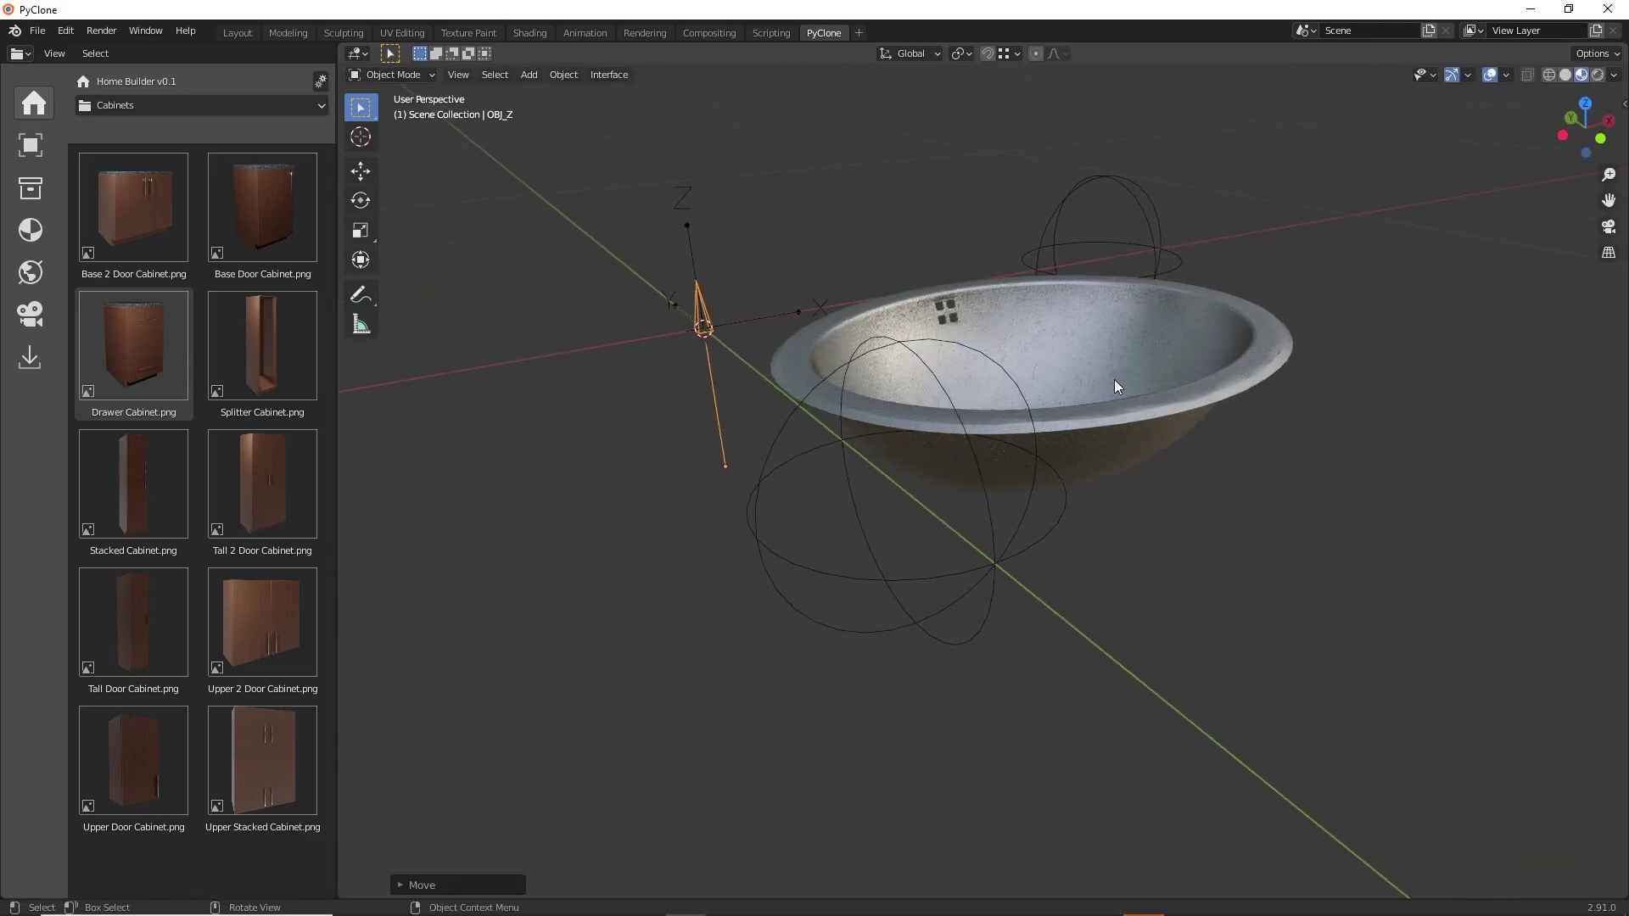
# Add a mesh object named Cutout to the Sinks assembly.
pyautogui.press('n')
pyautogui.moveTo(1449, 170); pyautogui.dragTo(1360, 169)
pyautogui.click(1493, 133)
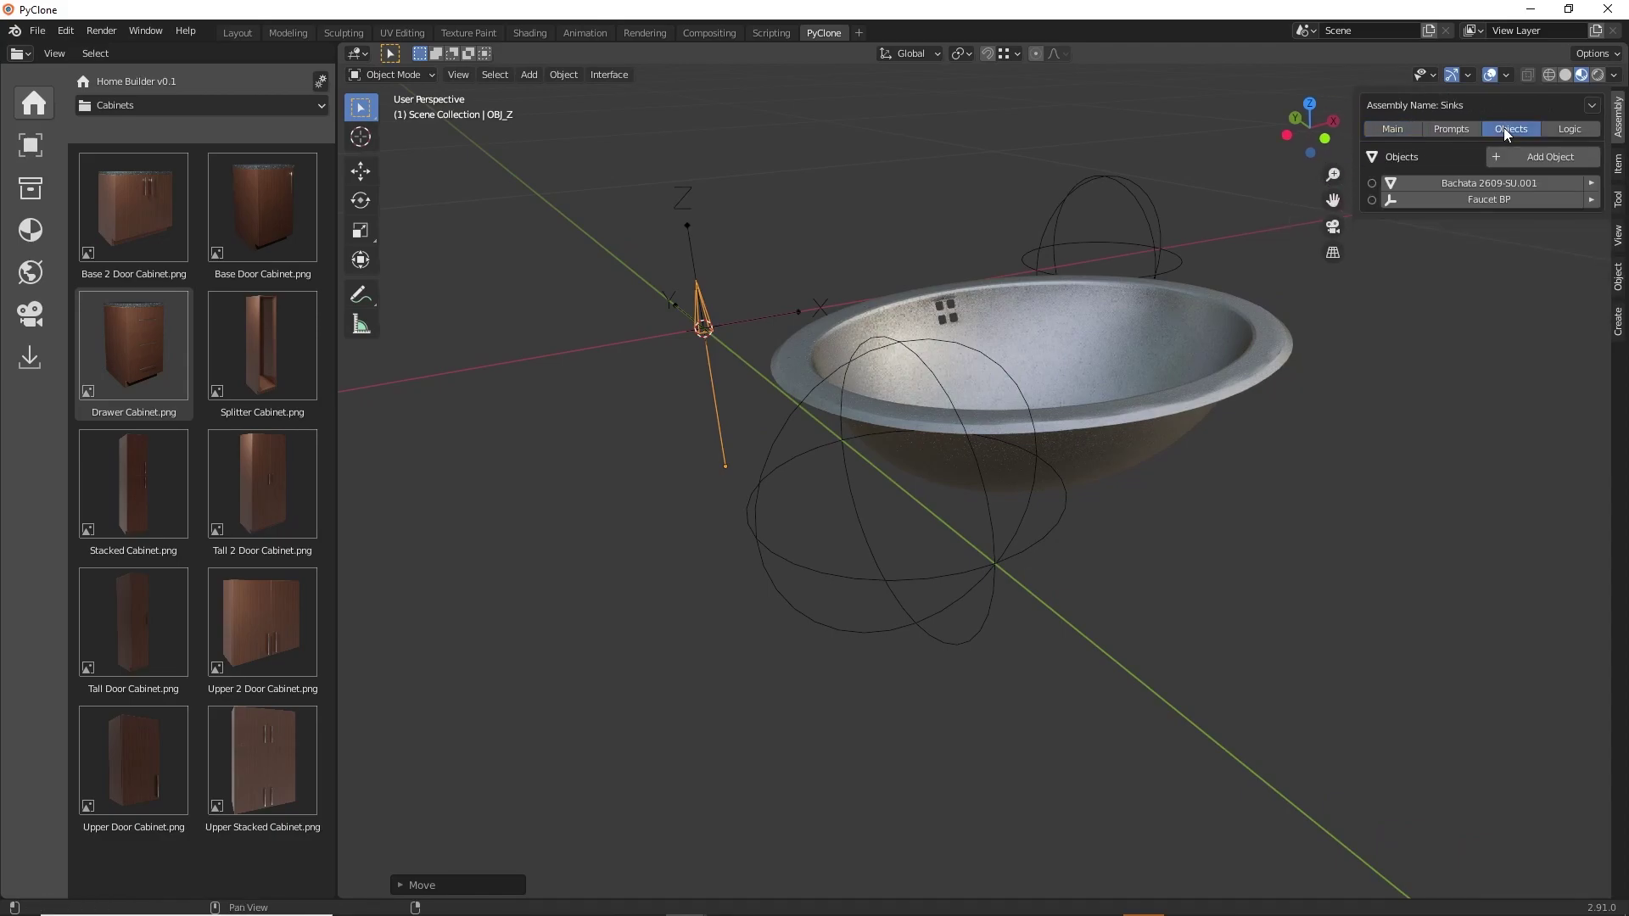
pyautogui.click(1542, 155)
pyautogui.click(1447, 206)
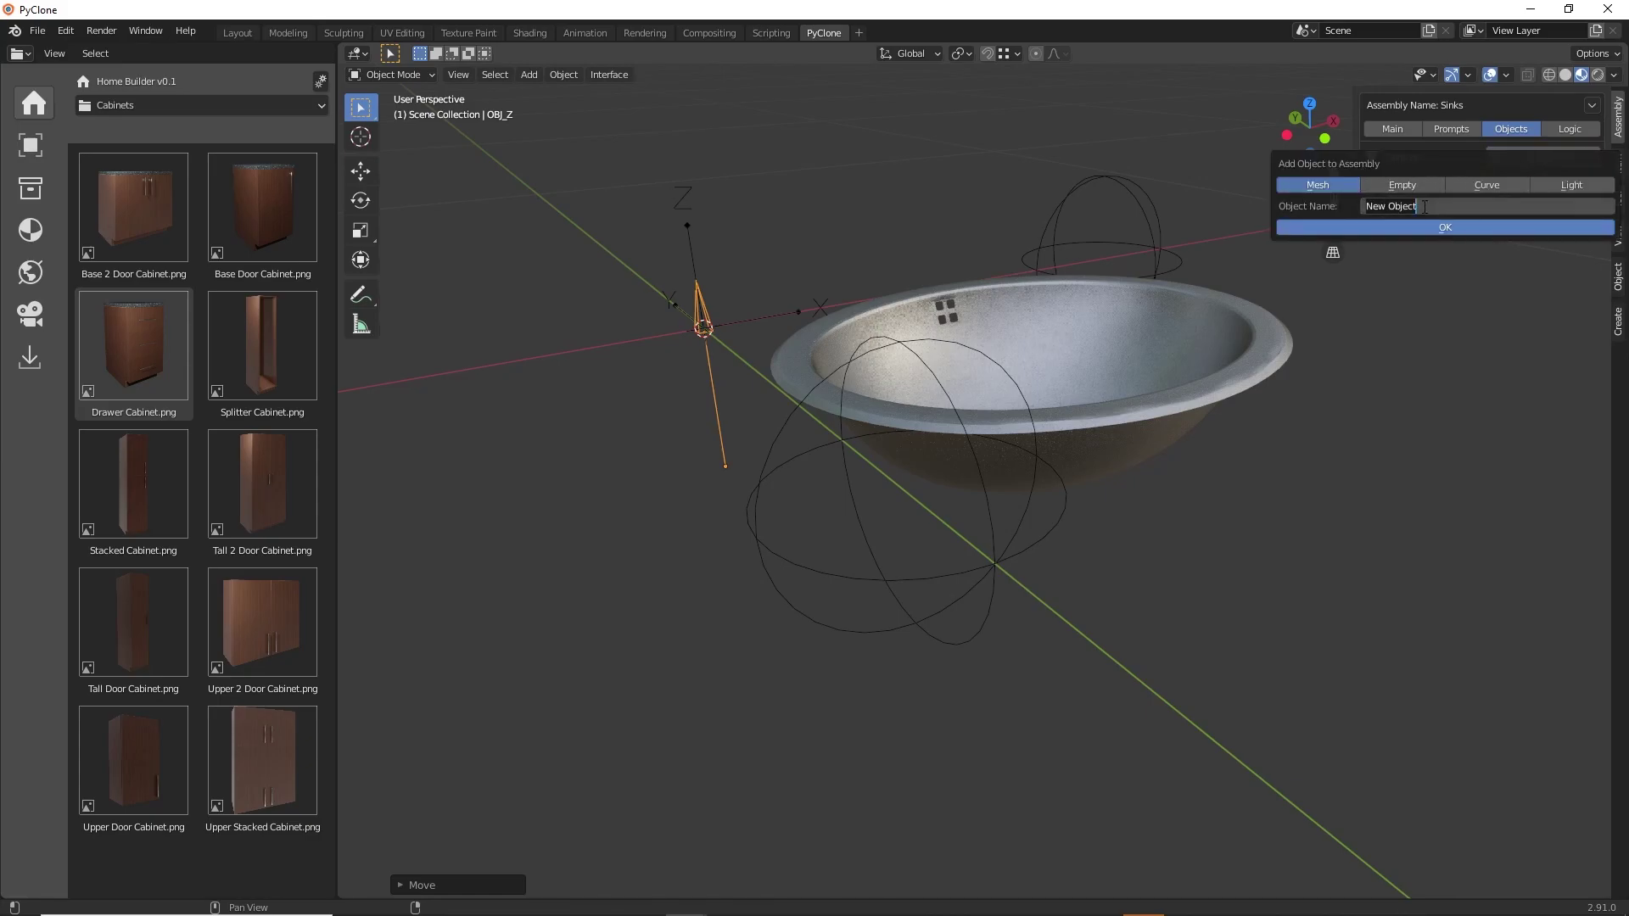
pyautogui.write('Cutout')
pyautogui.click(1370, 227)
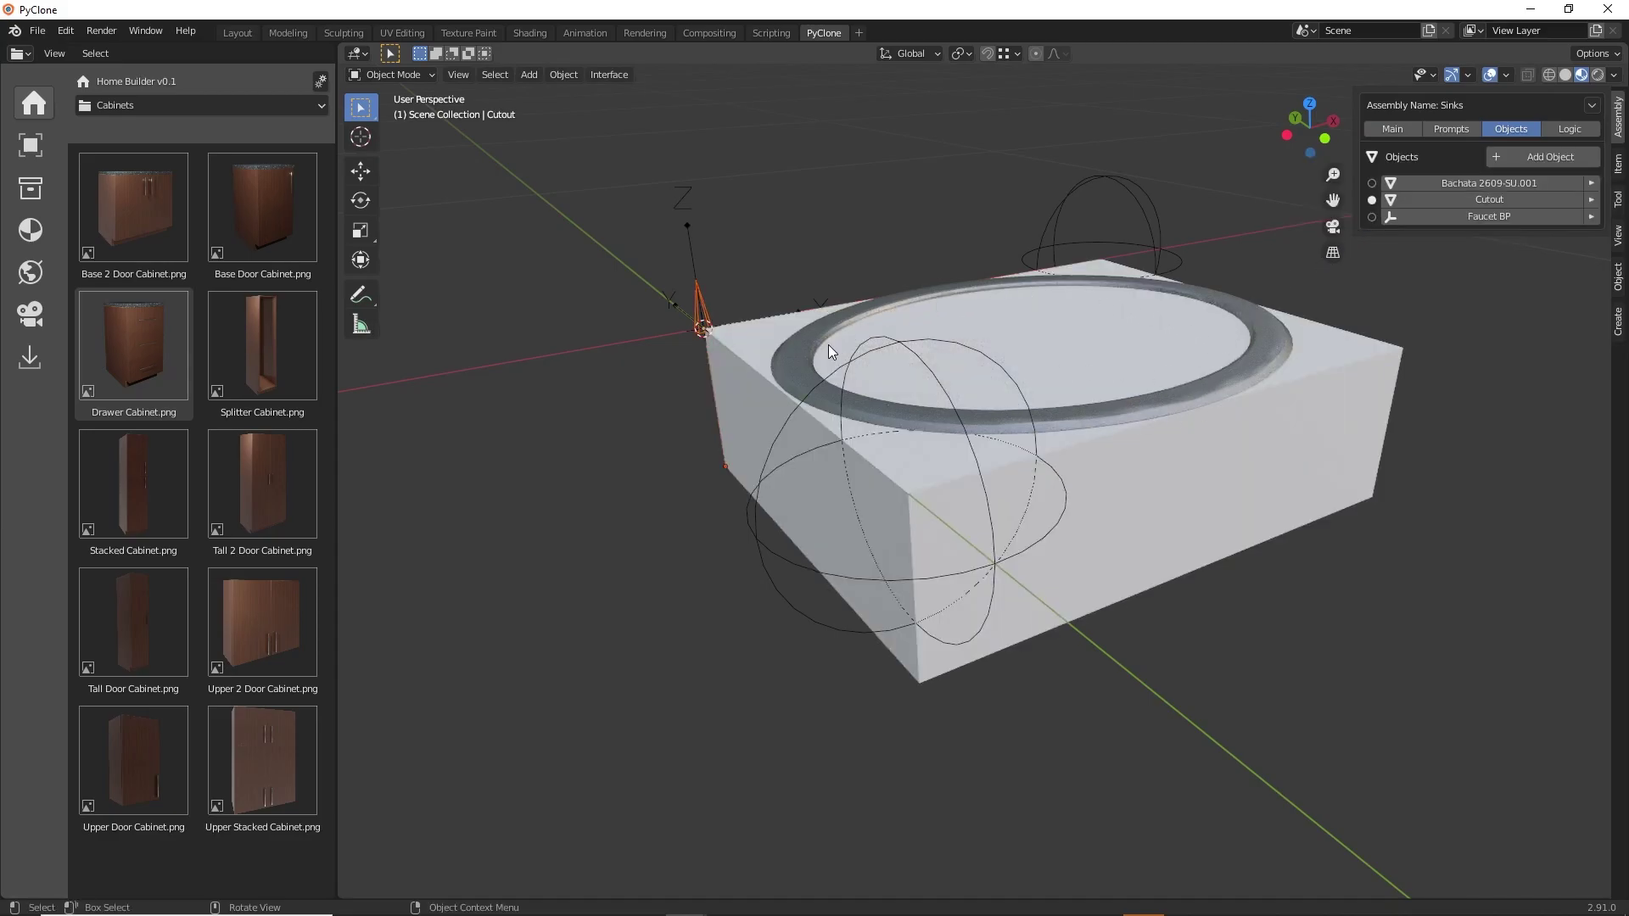
# Delete the top and bottom faces of the Cutout mesh in Edit Mode.
pyautogui.moveTo(1158, 421)
pyautogui.mouseDown(button='middle')
pyautogui.moveTo(1130, 431)
pyautogui.moveTo(1138, 419)
pyautogui.mouseUp(button='middle')
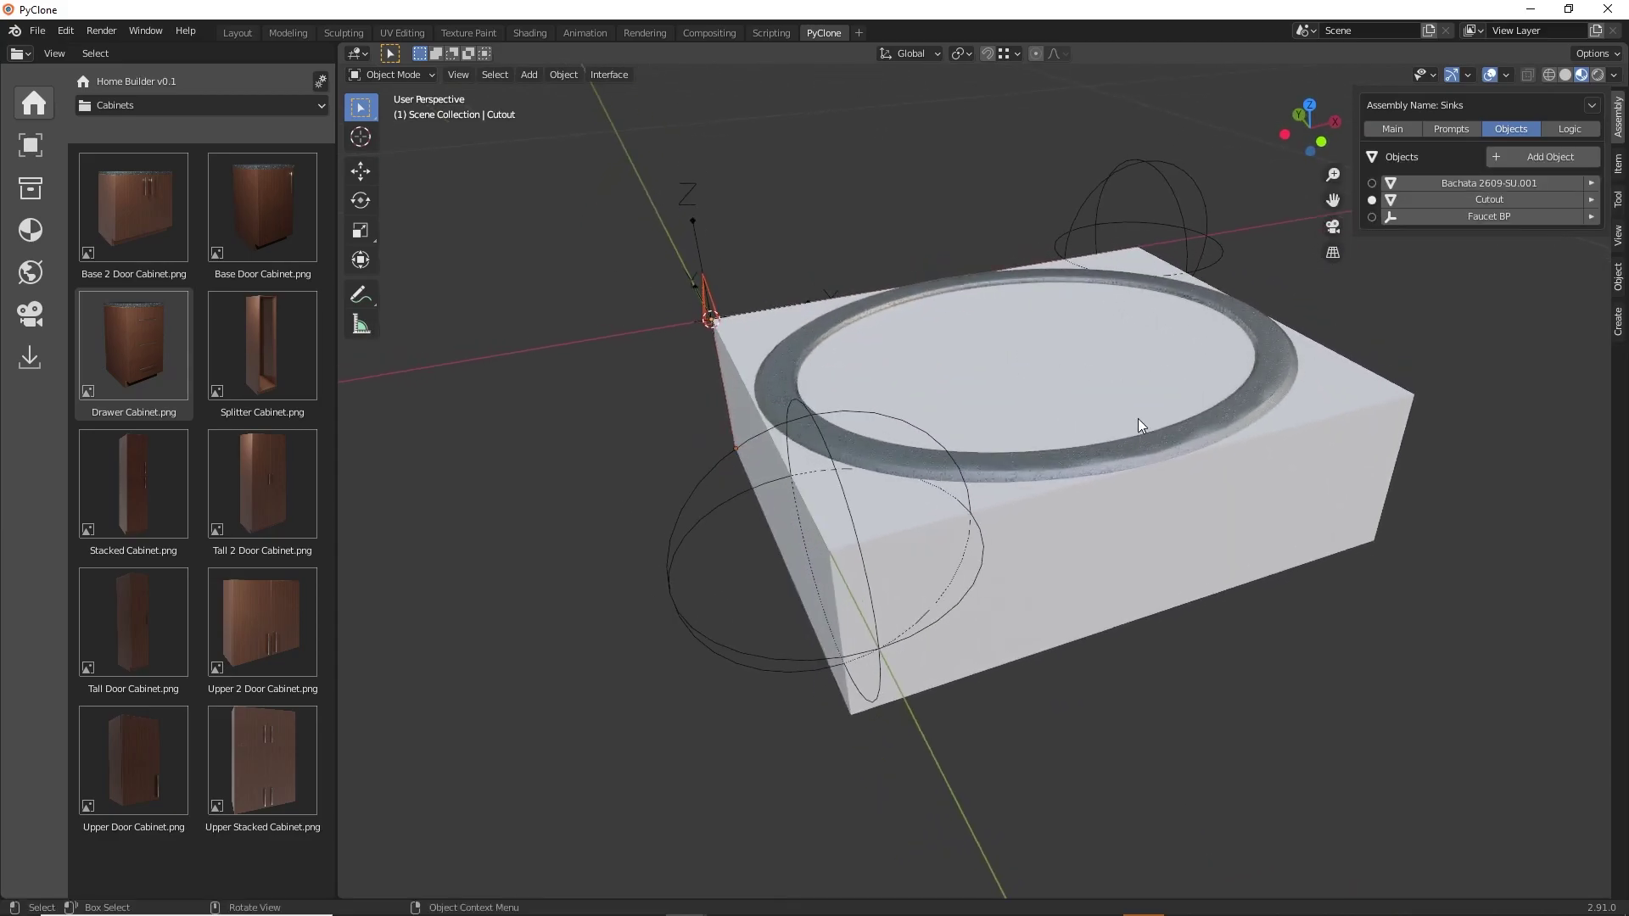
pyautogui.click(1042, 360)
pyautogui.press('Tab')
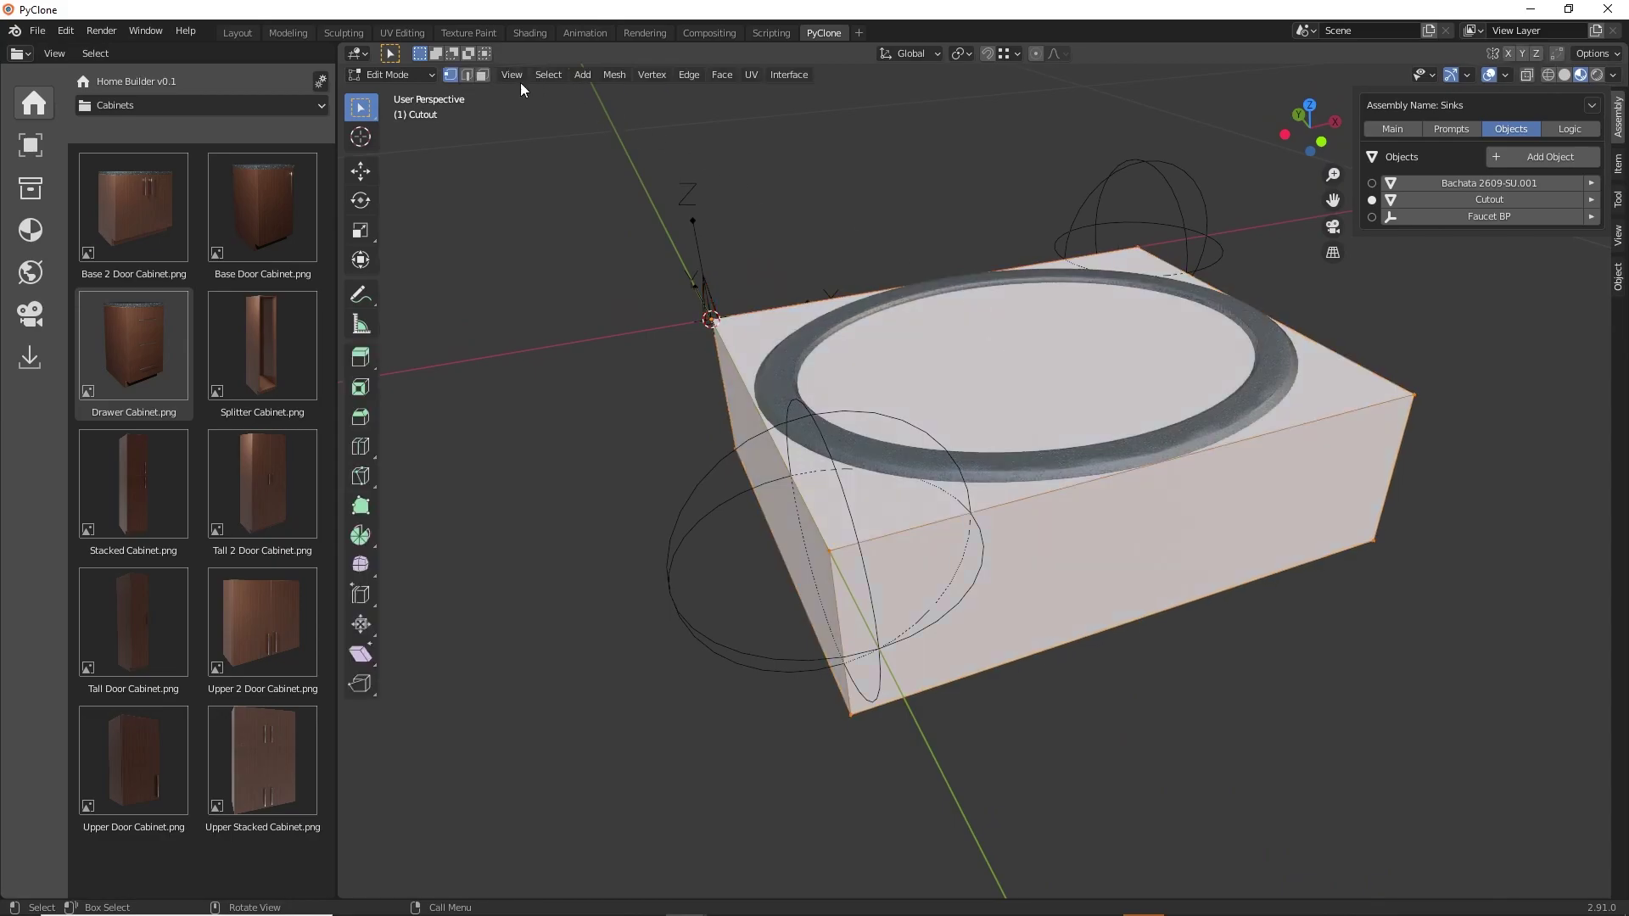
pyautogui.click(482, 75)
pyautogui.click(1022, 344)
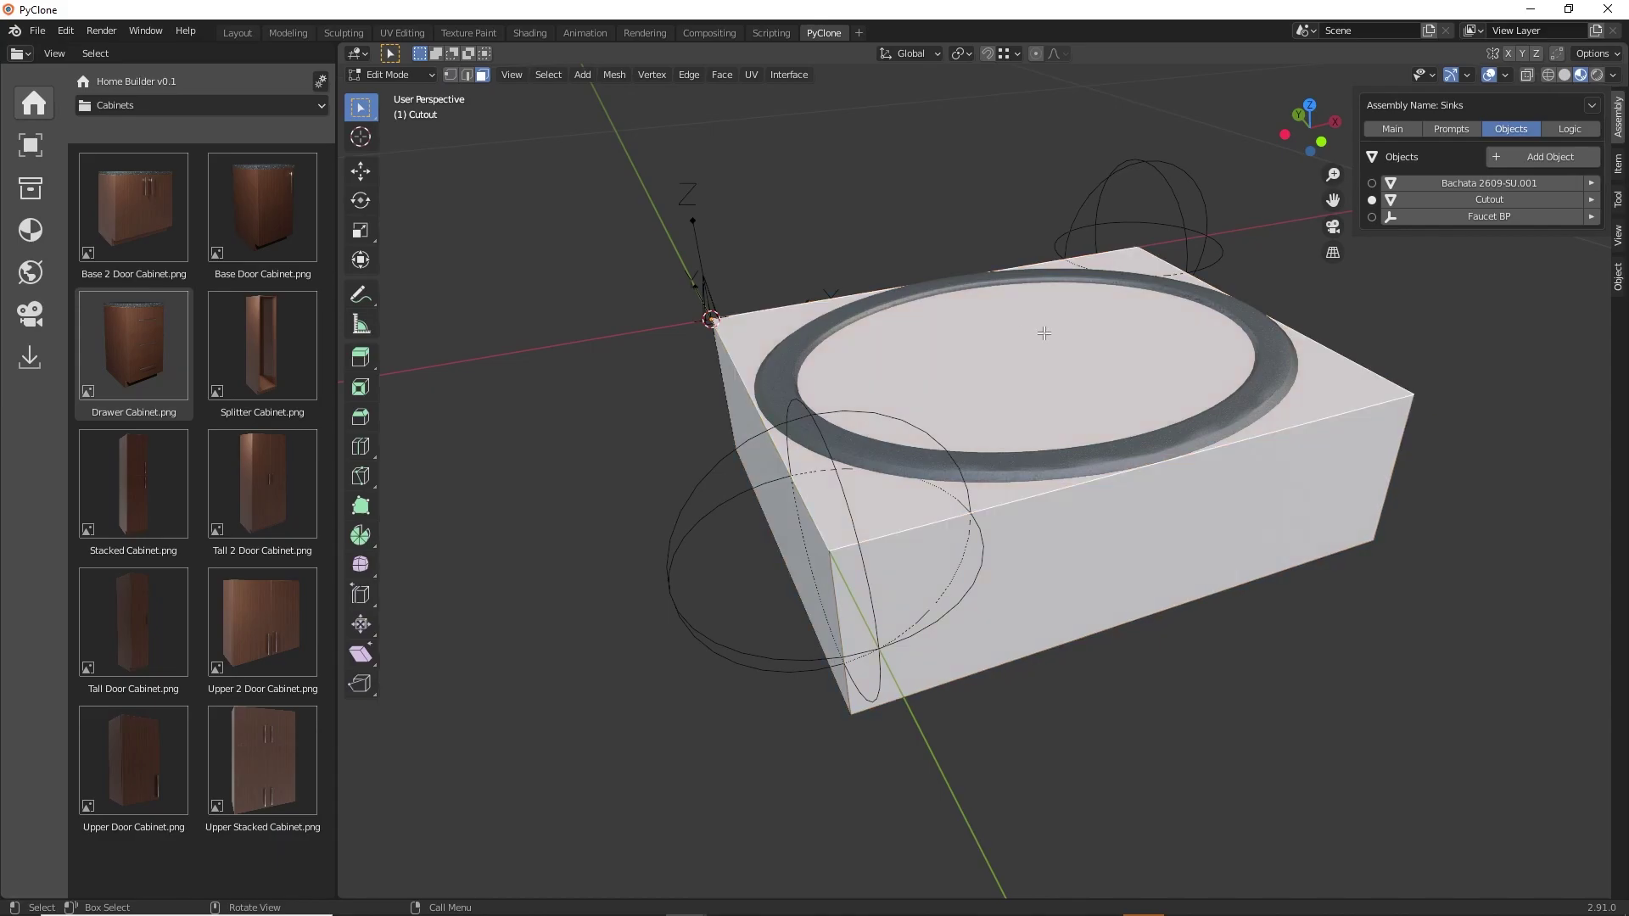
pyautogui.press('x')
pyautogui.click(1027, 367)
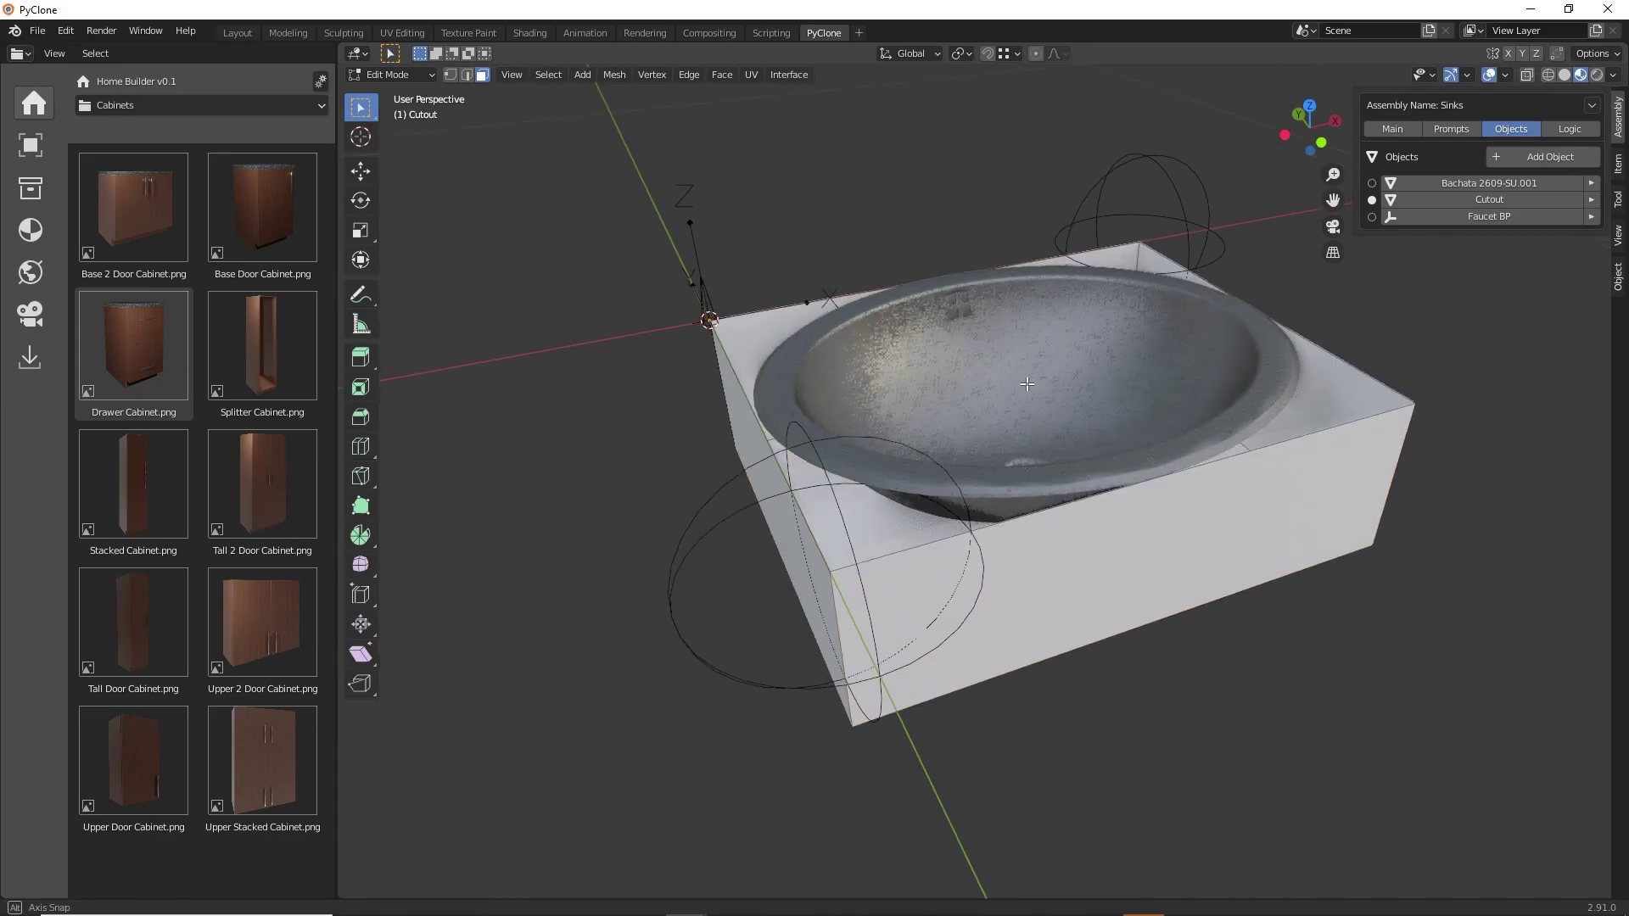
pyautogui.moveTo(1027, 382); pyautogui.dragTo(1023, 416, button='middle')
pyautogui.press('x')
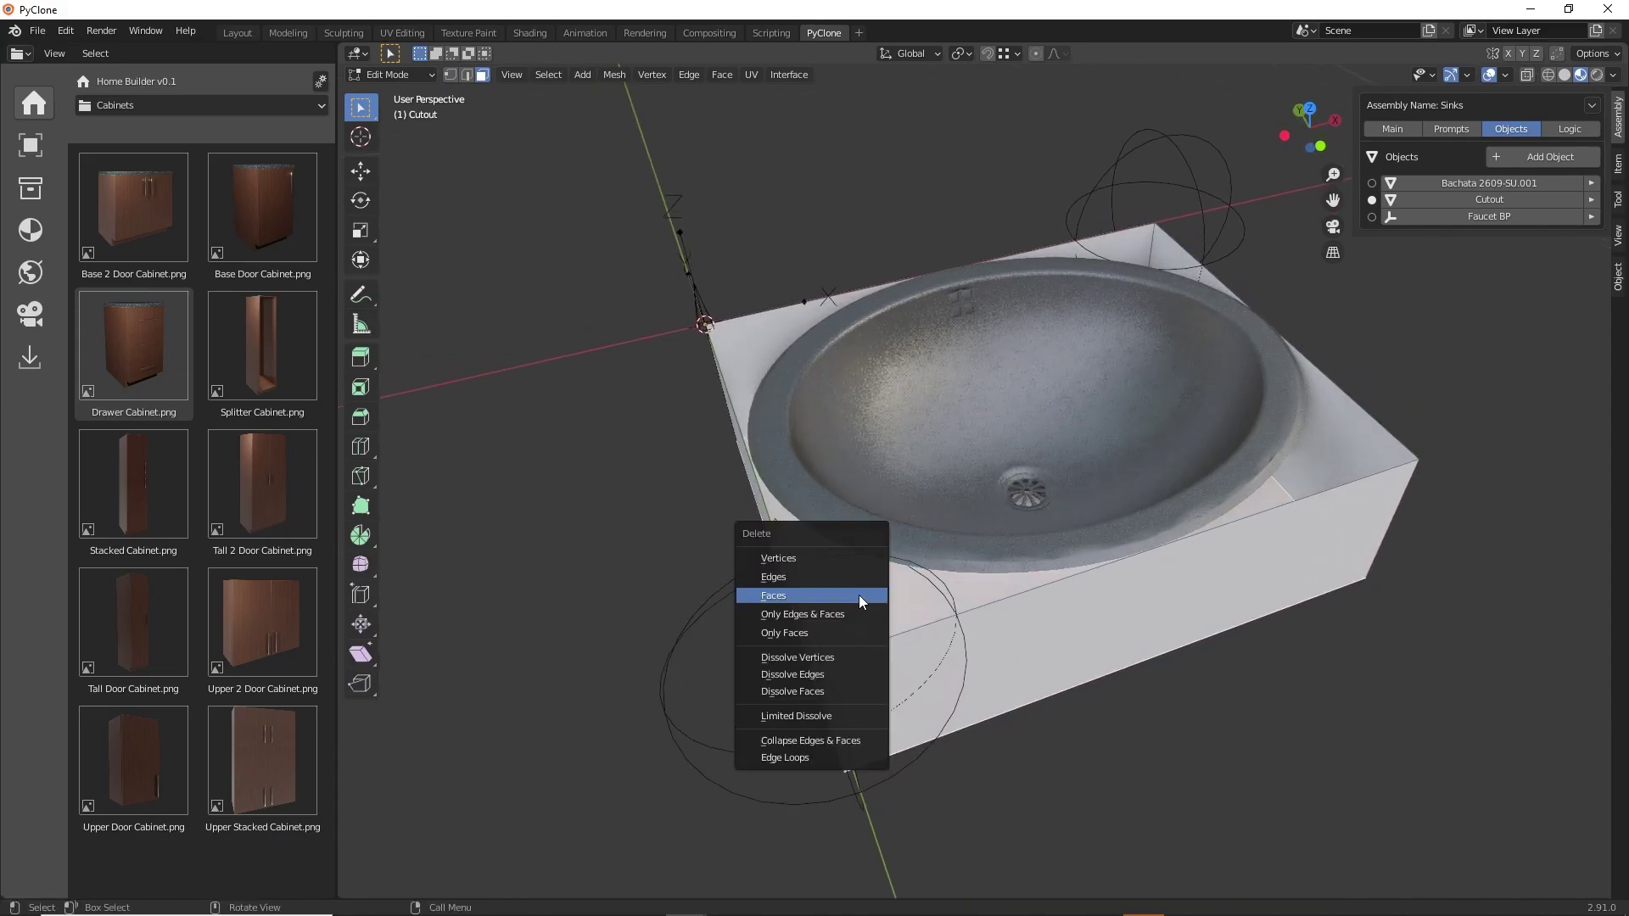
pyautogui.click(859, 594)
# Bevel the four vertical corner edges of the Cutout by about 0.2 m with 7 segments to follow the oval sink.
pyautogui.moveTo(909, 594); pyautogui.dragTo(679, 323, button='middle')
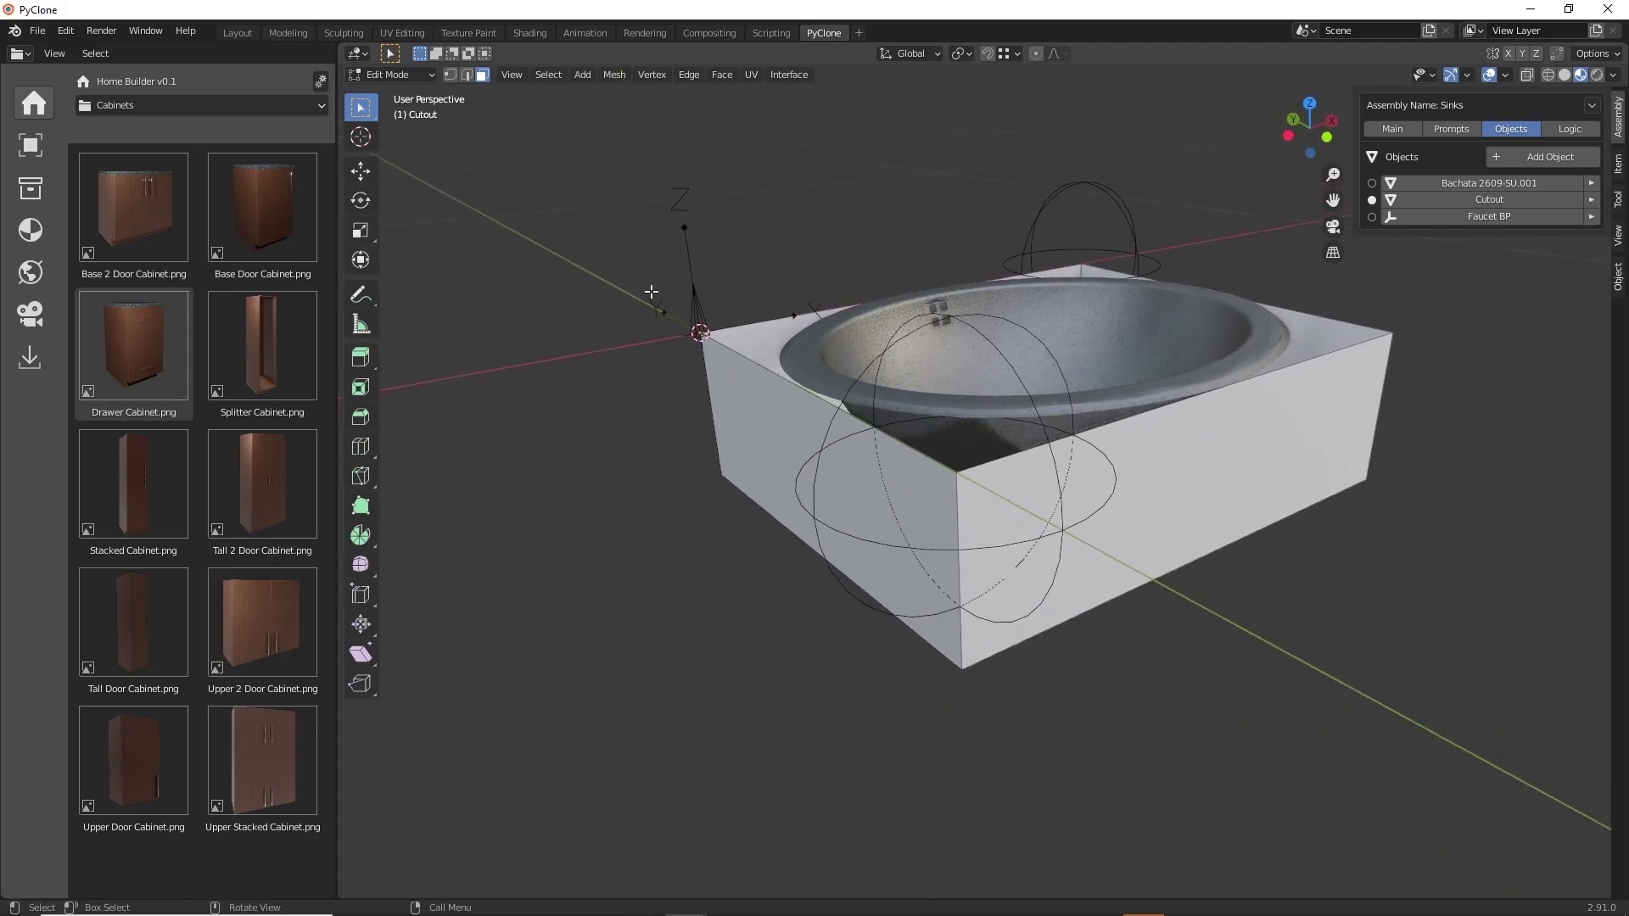
pyautogui.click(466, 75)
pyautogui.click(959, 485)
pyautogui.keyDown('shift'); pyautogui.click(711, 408); pyautogui.keyUp('shift')
pyautogui.moveTo(964, 424); pyautogui.dragTo(1266, 416, button='middle')
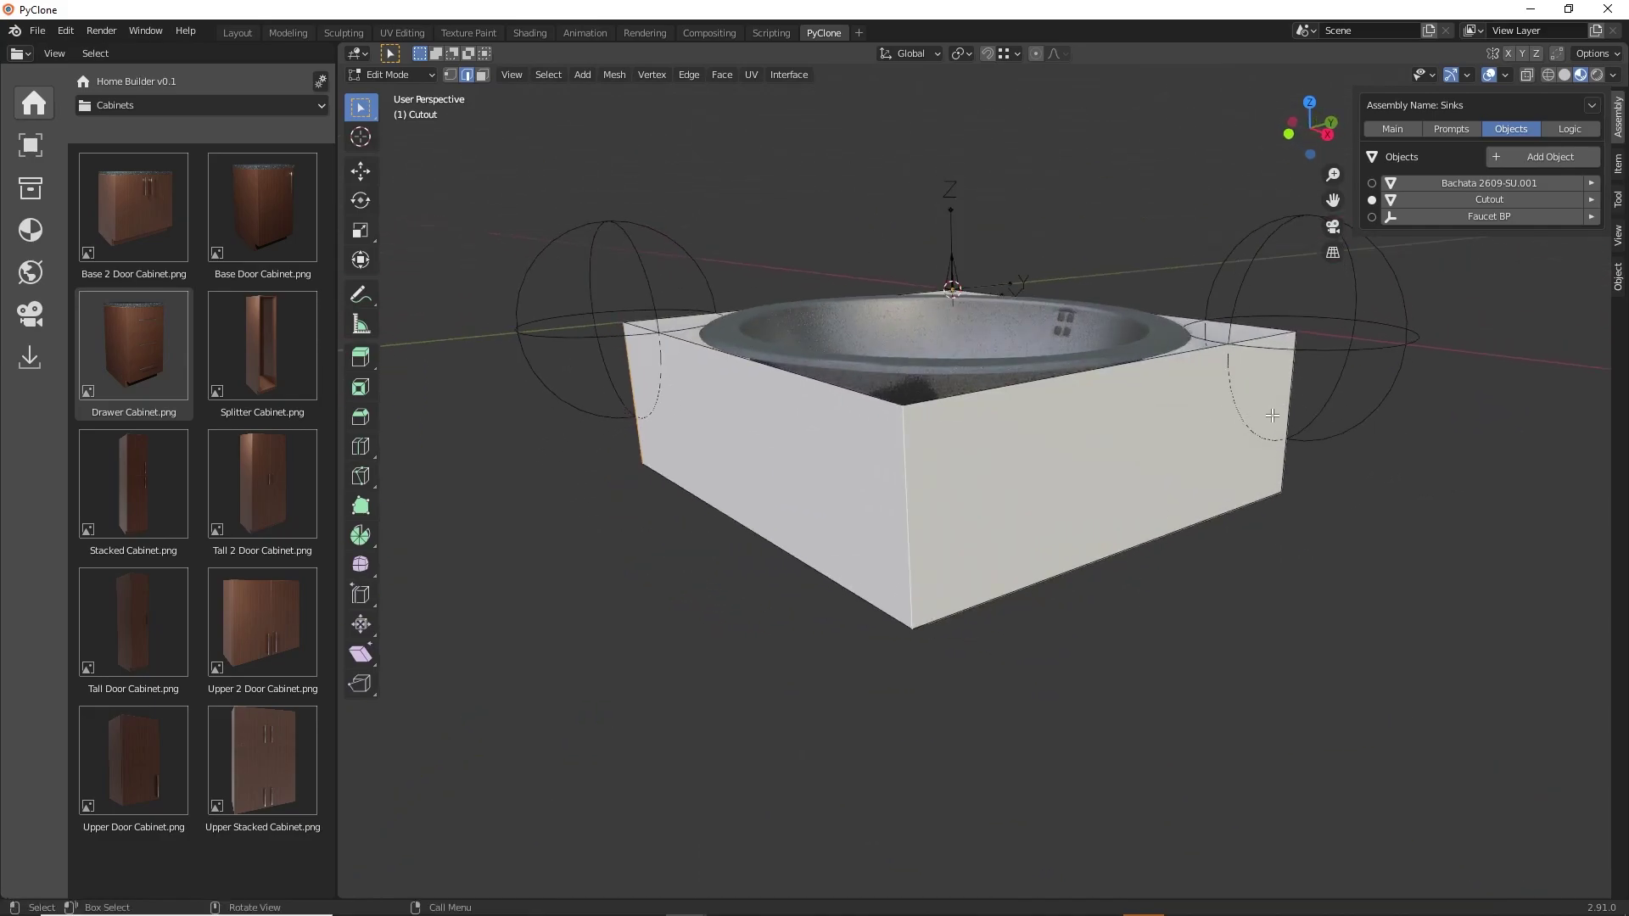
pyautogui.moveTo(1029, 415); pyautogui.dragTo(995, 430, button='middle')
pyautogui.moveTo(1127, 472); pyautogui.dragTo(1137, 482, button='middle')
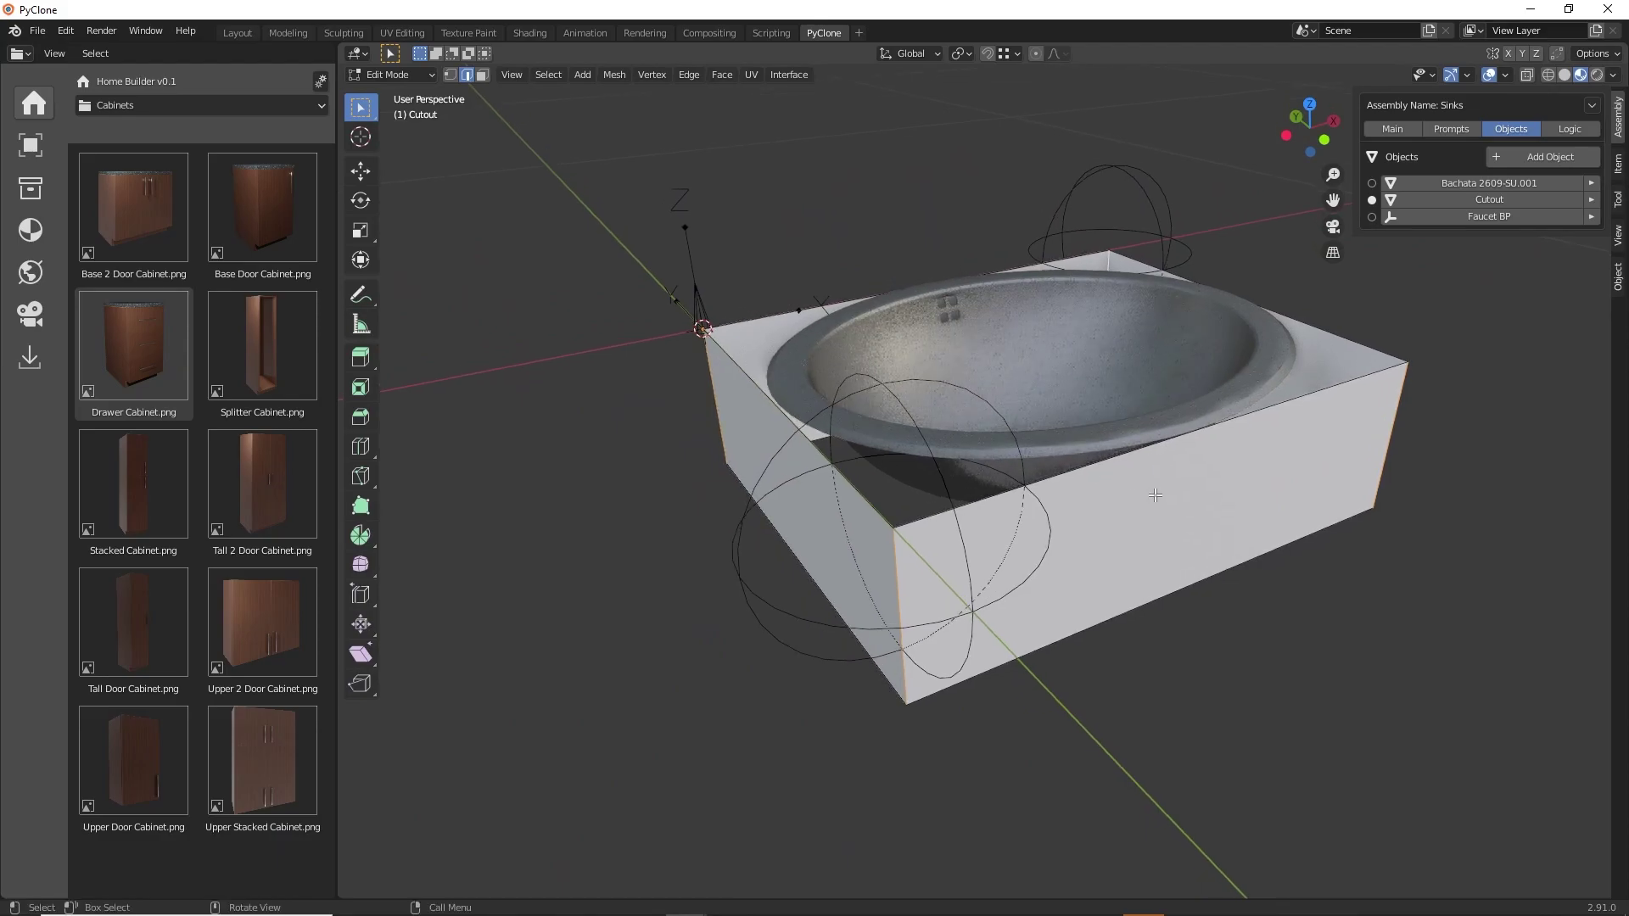
pyautogui.hotkey('ctrl', 'b')
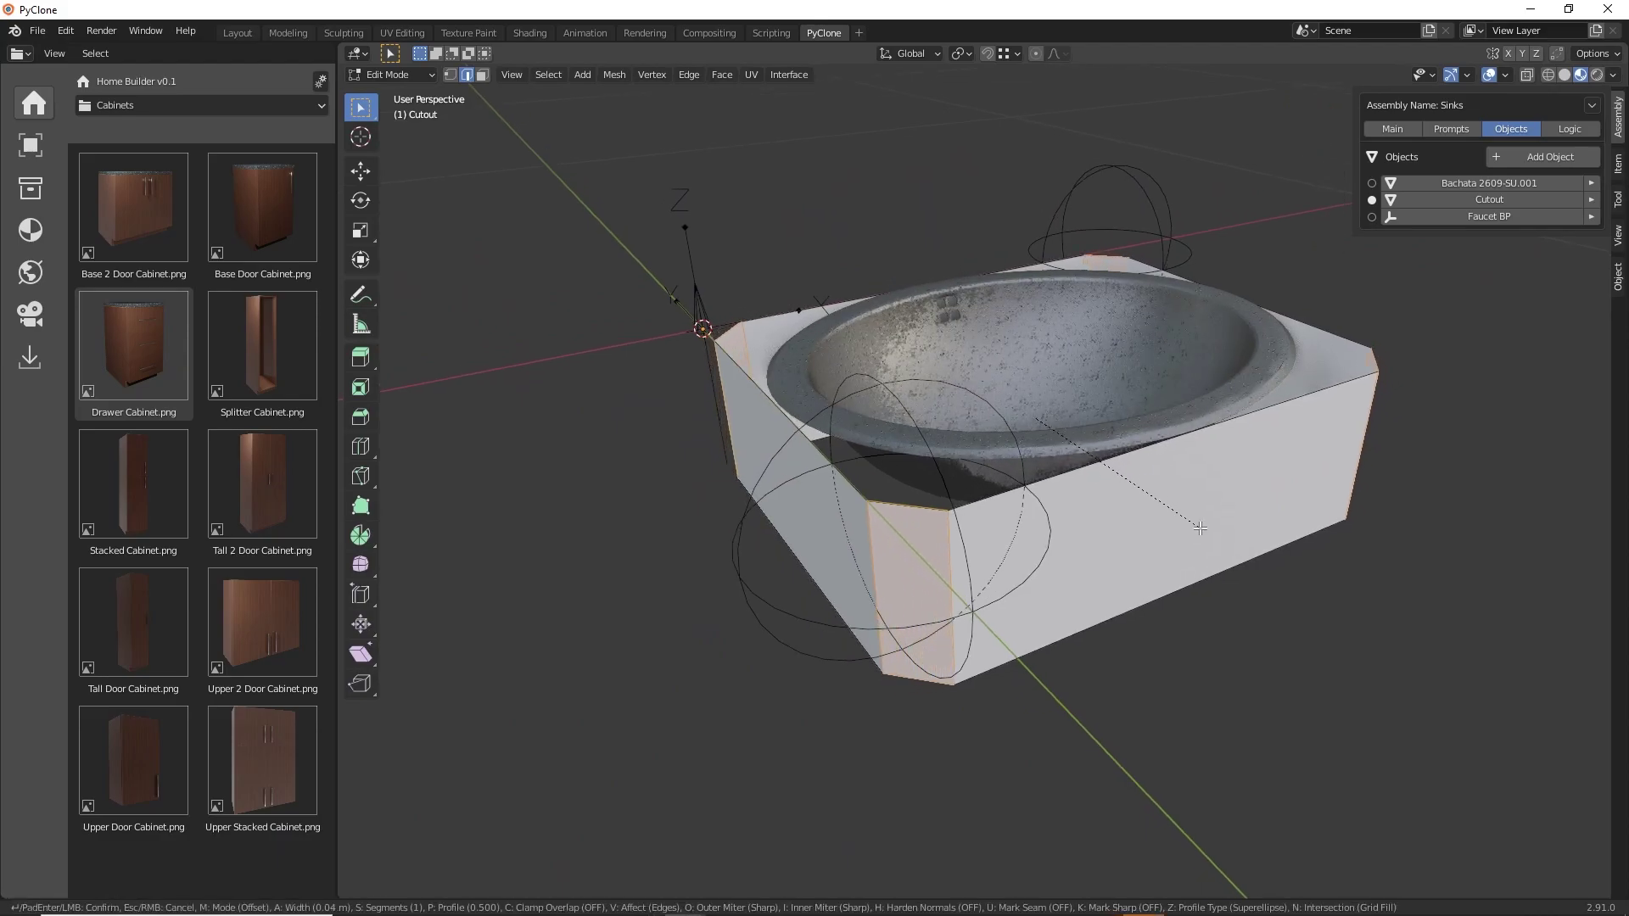
pyautogui.scroll(1, 1294, 594)
pyautogui.scroll(2, 1303, 604)
pyautogui.scroll(3, 1339, 648)
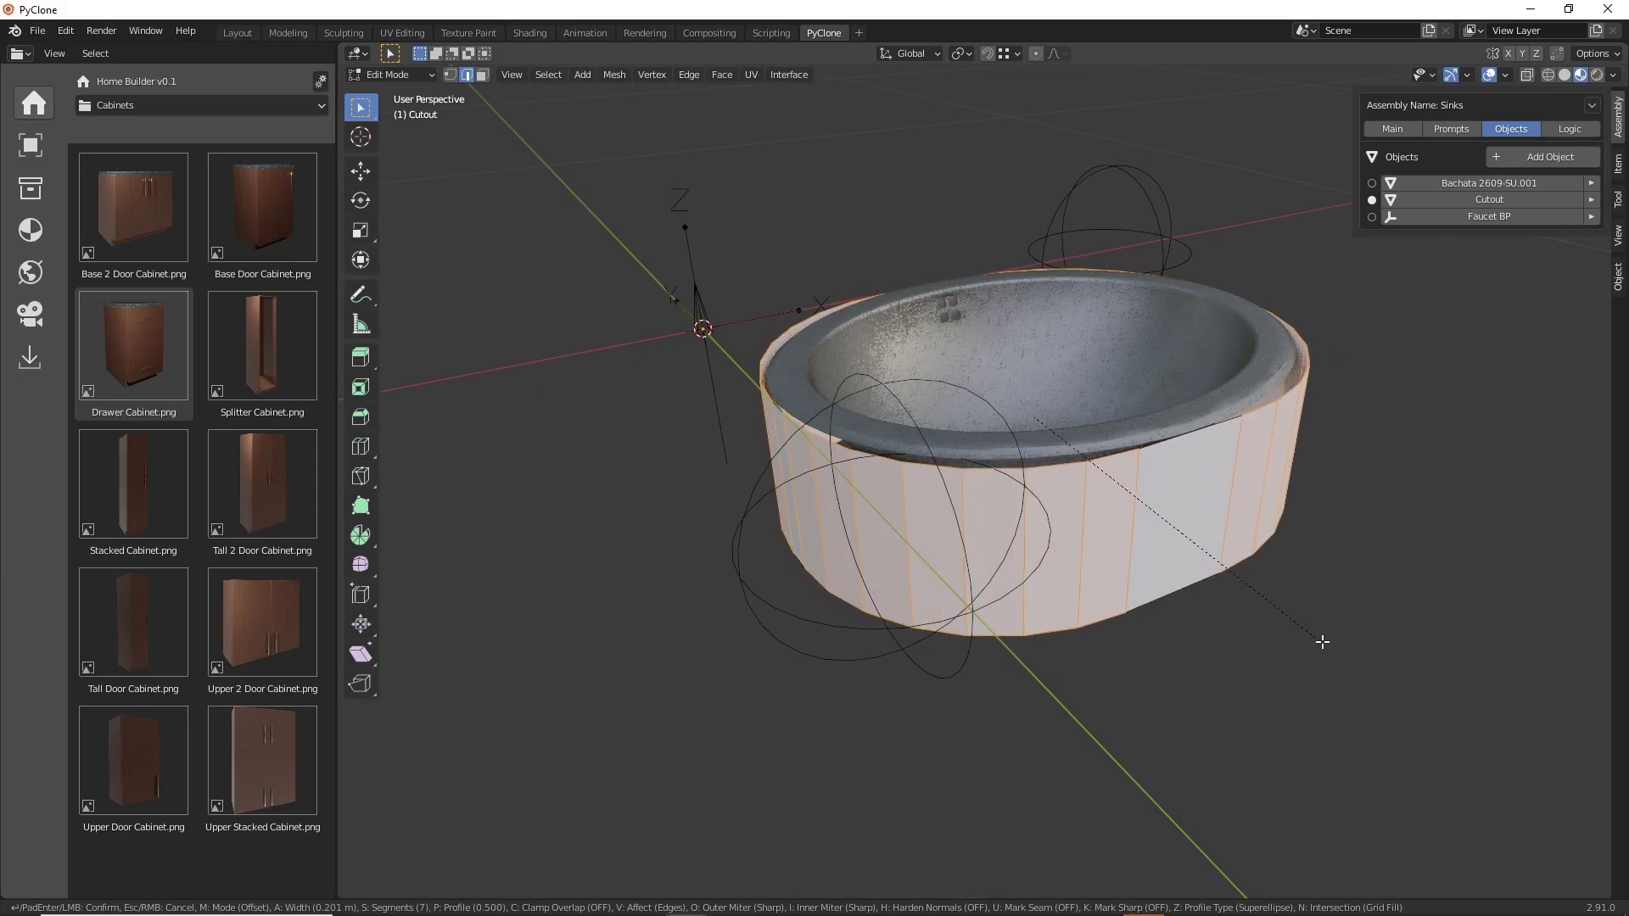
pyautogui.click(1334, 647)
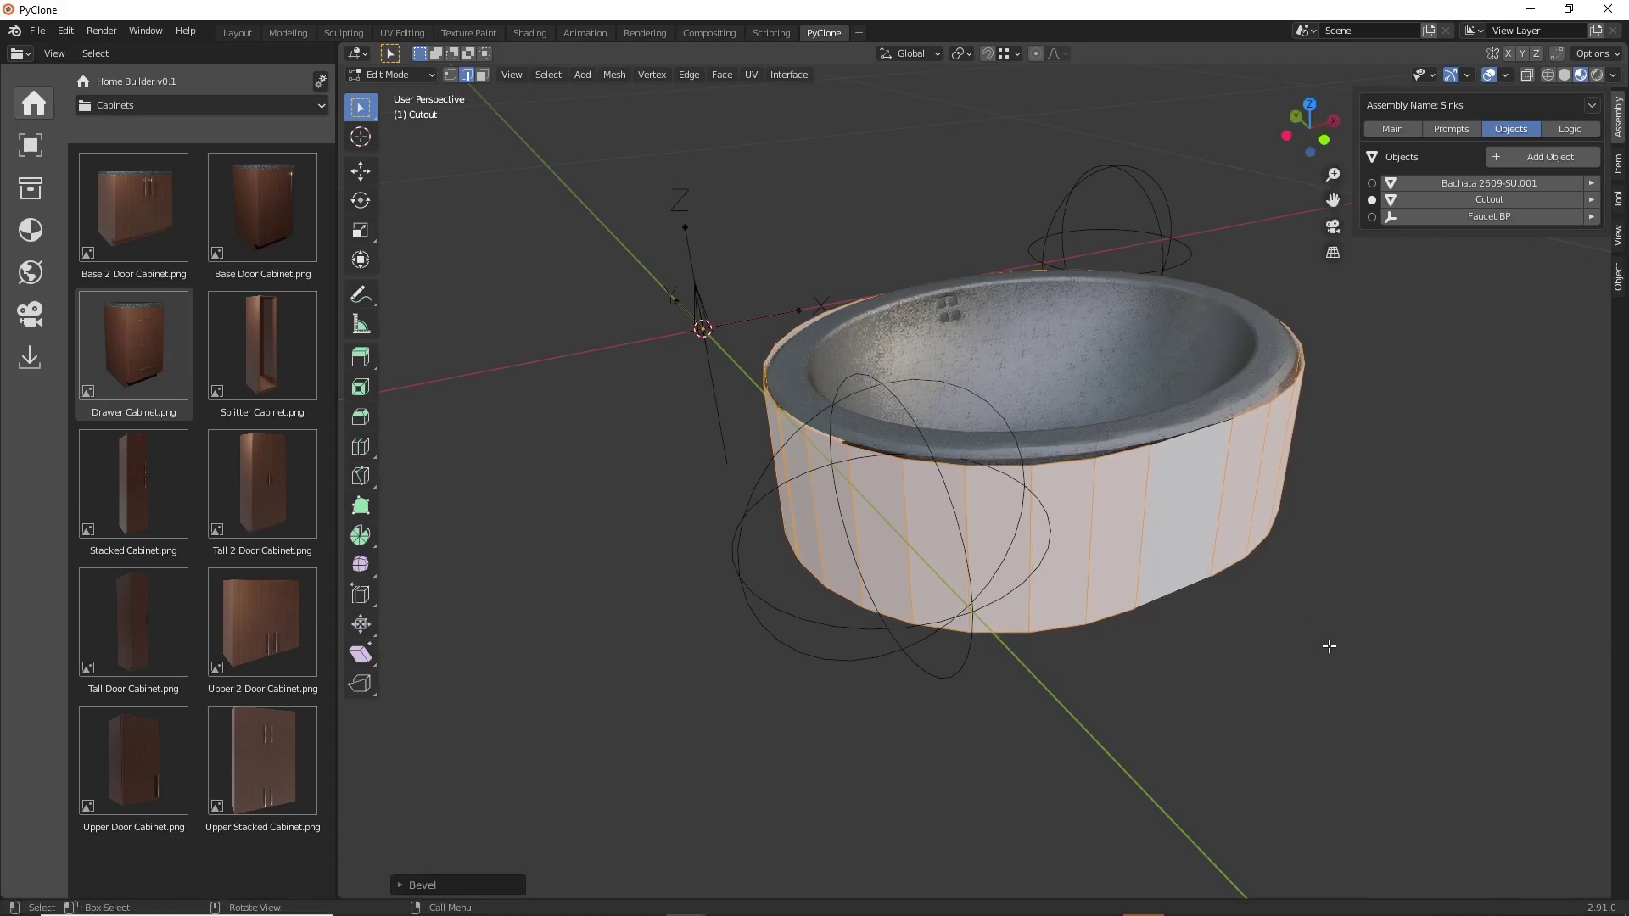
# Raise the top ring of vertices of the Cutout about 0.05 m along Z, above the sink's rim.
pyautogui.moveTo(1281, 564); pyautogui.dragTo(1235, 611, button='middle')
pyautogui.moveTo(1134, 552); pyautogui.dragTo(944, 461, button='middle')
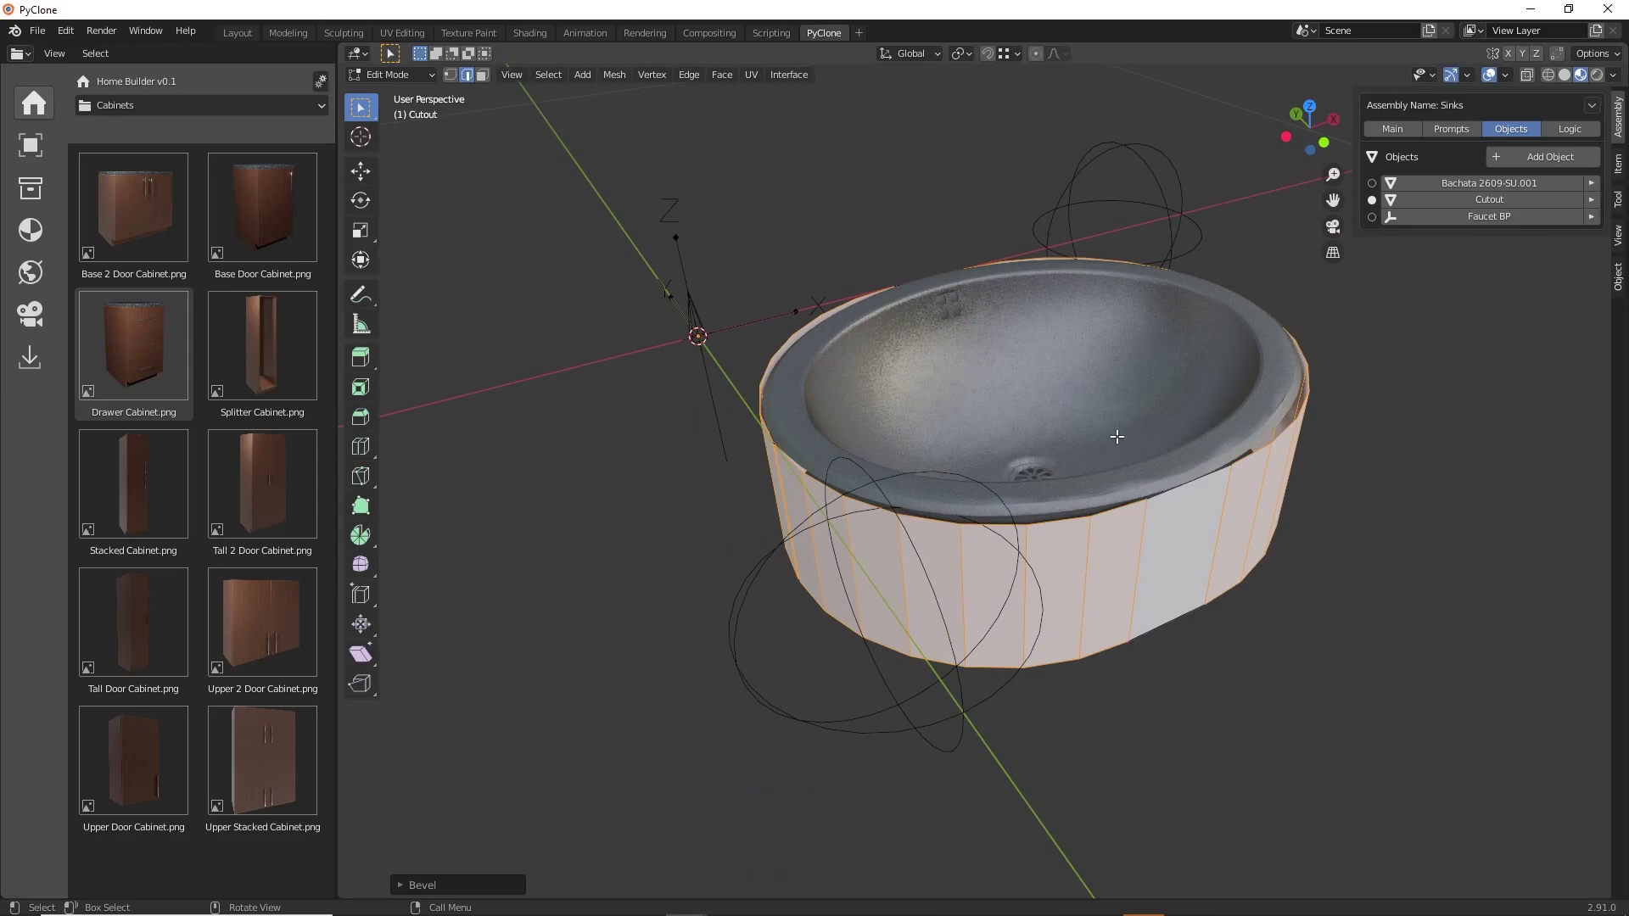
pyautogui.moveTo(1192, 443); pyautogui.dragTo(1103, 387, button='middle')
pyautogui.click(450, 75)
pyautogui.moveTo(1018, 221); pyautogui.dragTo(1188, 170, button='middle')
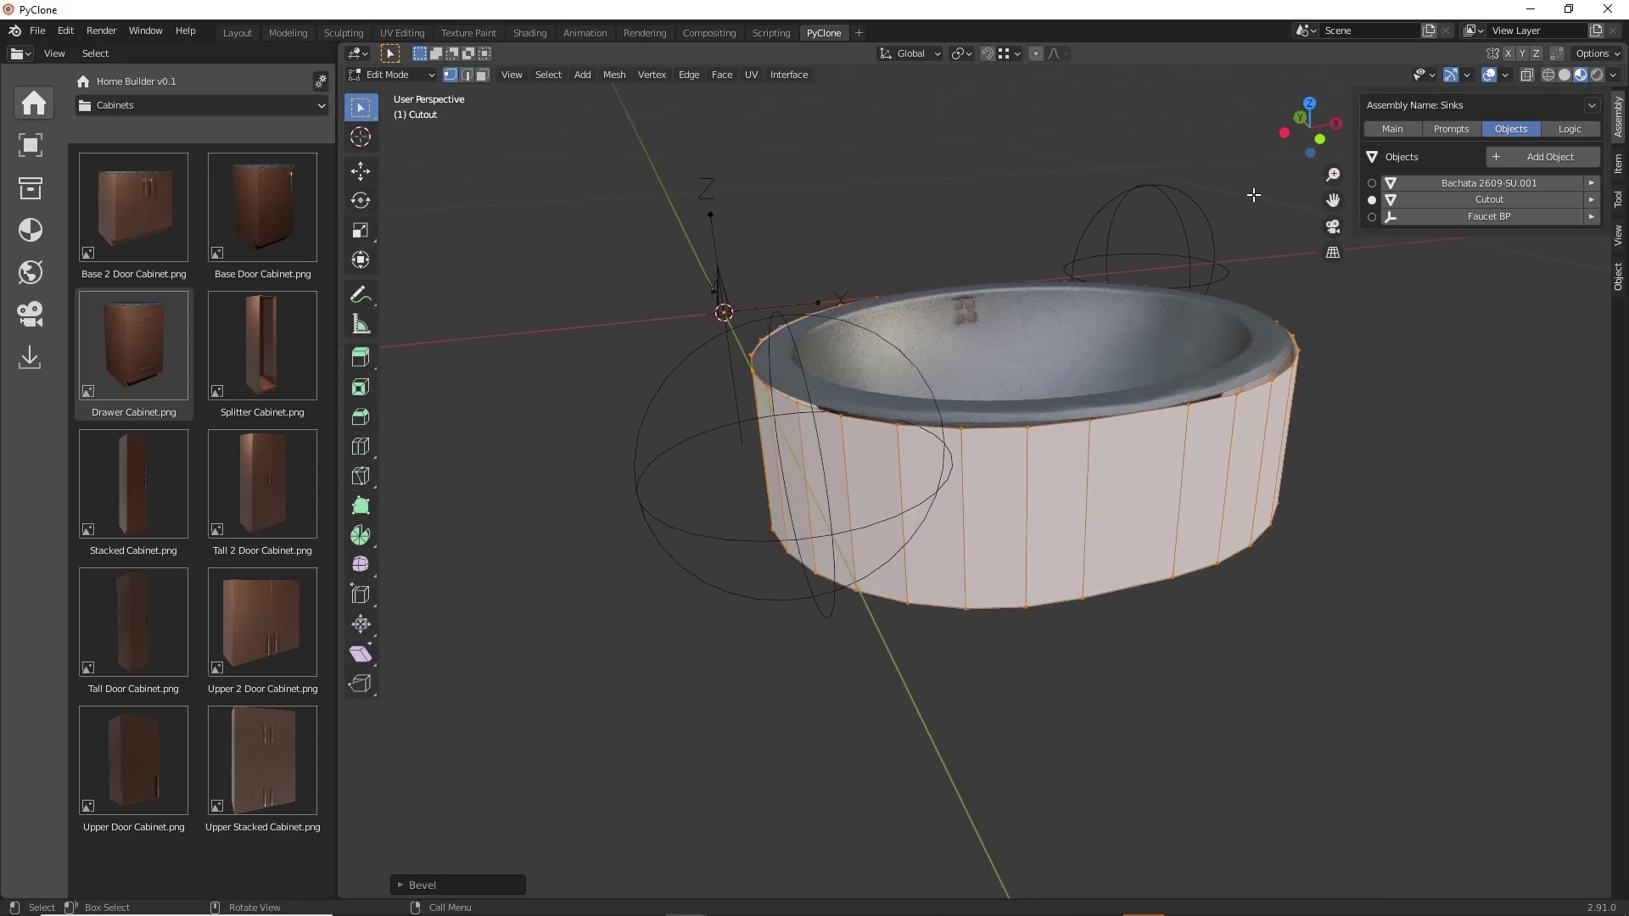
pyautogui.click(1528, 75)
pyautogui.hotkey('alt', 'a')
pyautogui.moveTo(946, 251); pyautogui.dragTo(953, 277, button='middle')
pyautogui.moveTo(602, 177); pyautogui.dragTo(1343, 379)
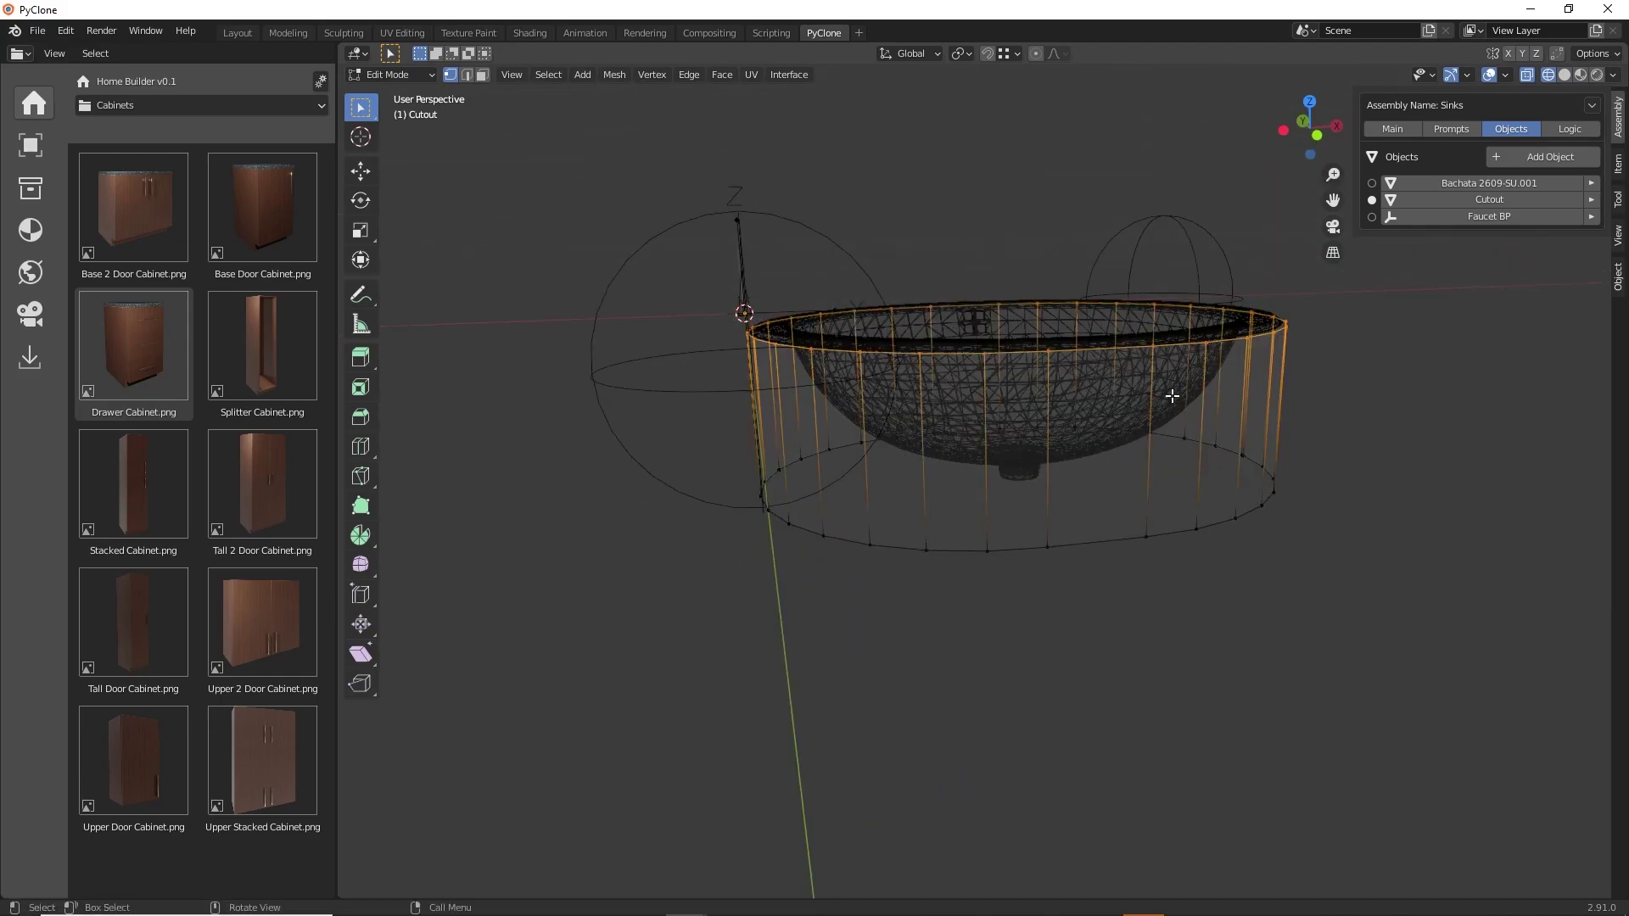
pyautogui.press('g')
pyautogui.press('z')
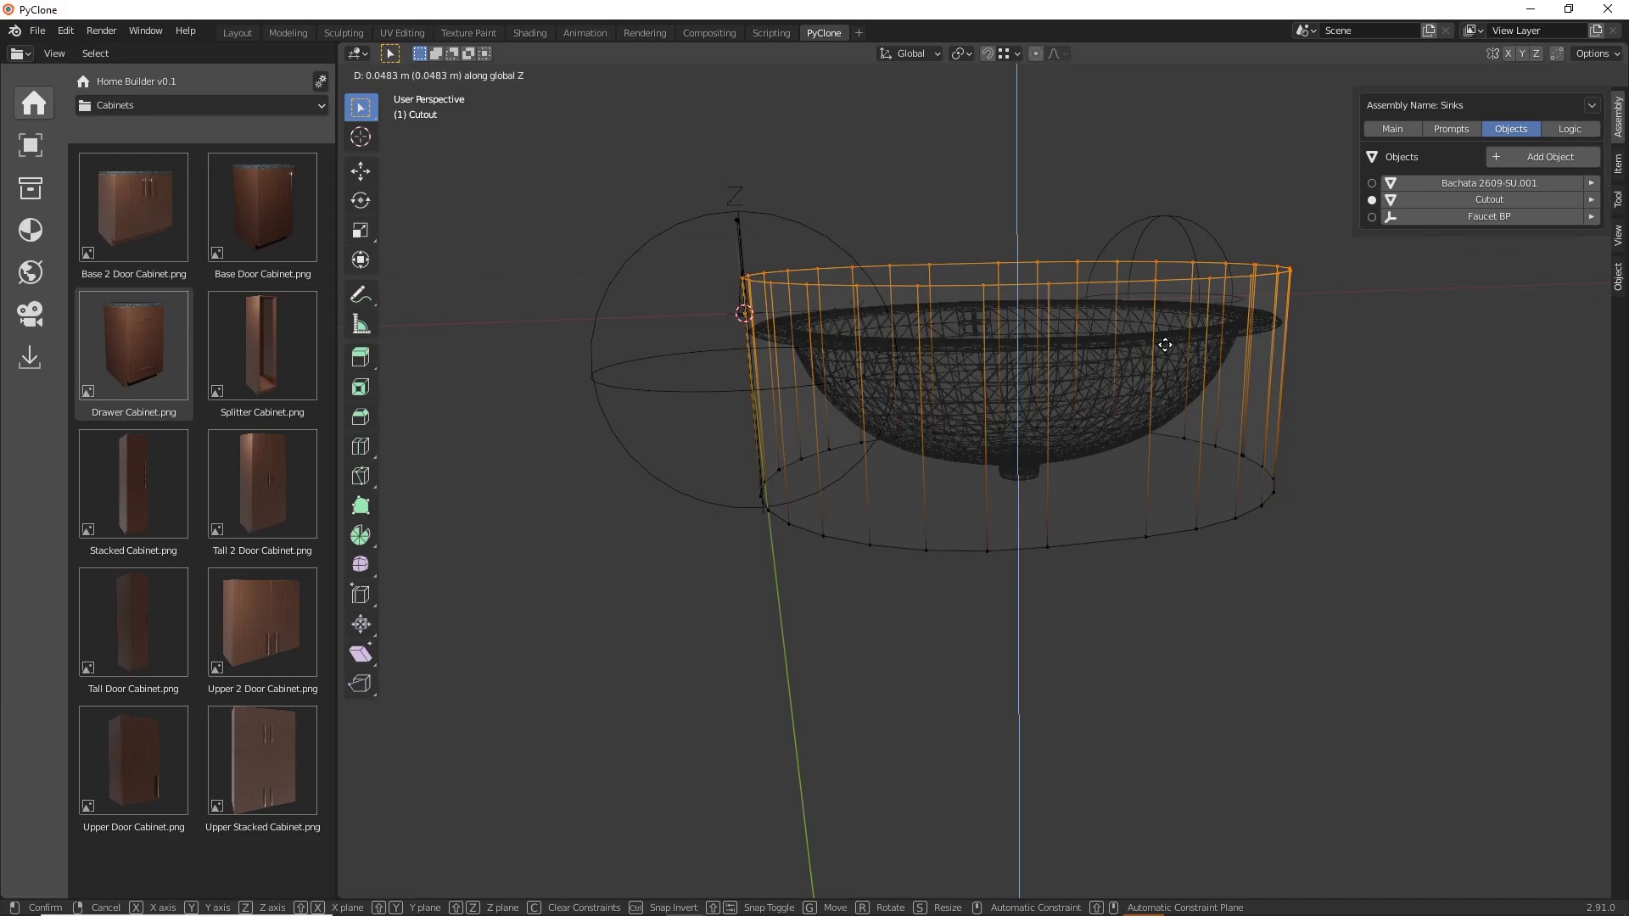
pyautogui.click(1159, 382)
pyautogui.moveTo(1156, 388); pyautogui.dragTo(1119, 438, button='middle')
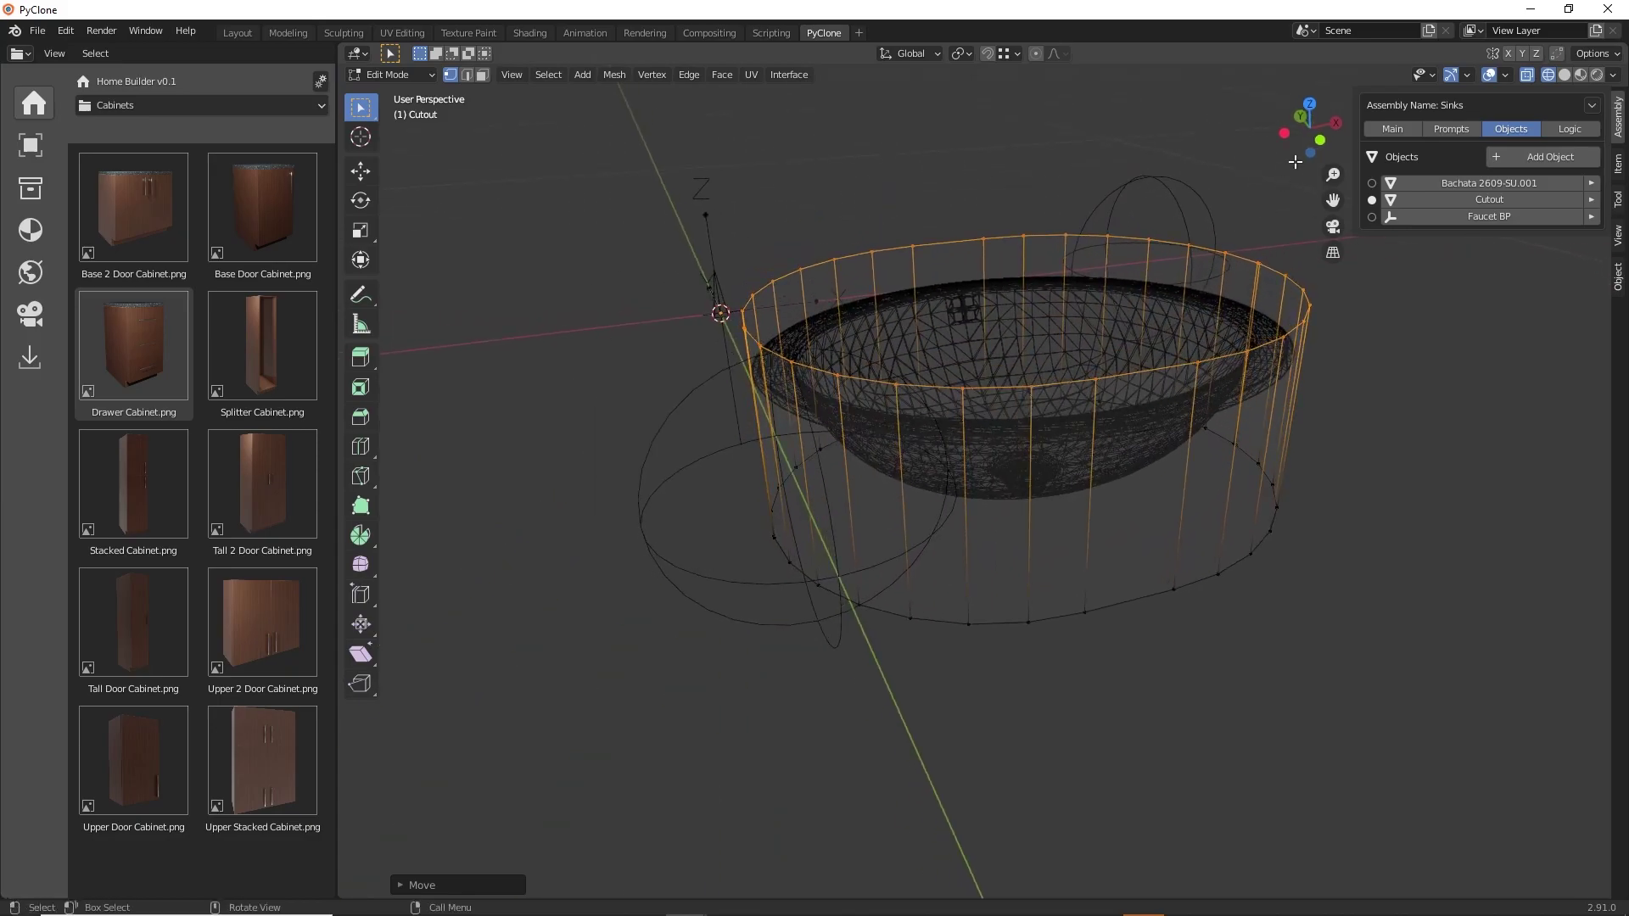
# Try to scale only the Cutout's top vertex ring along Y to about 0.95 in the top view.
pyautogui.click(1311, 105)
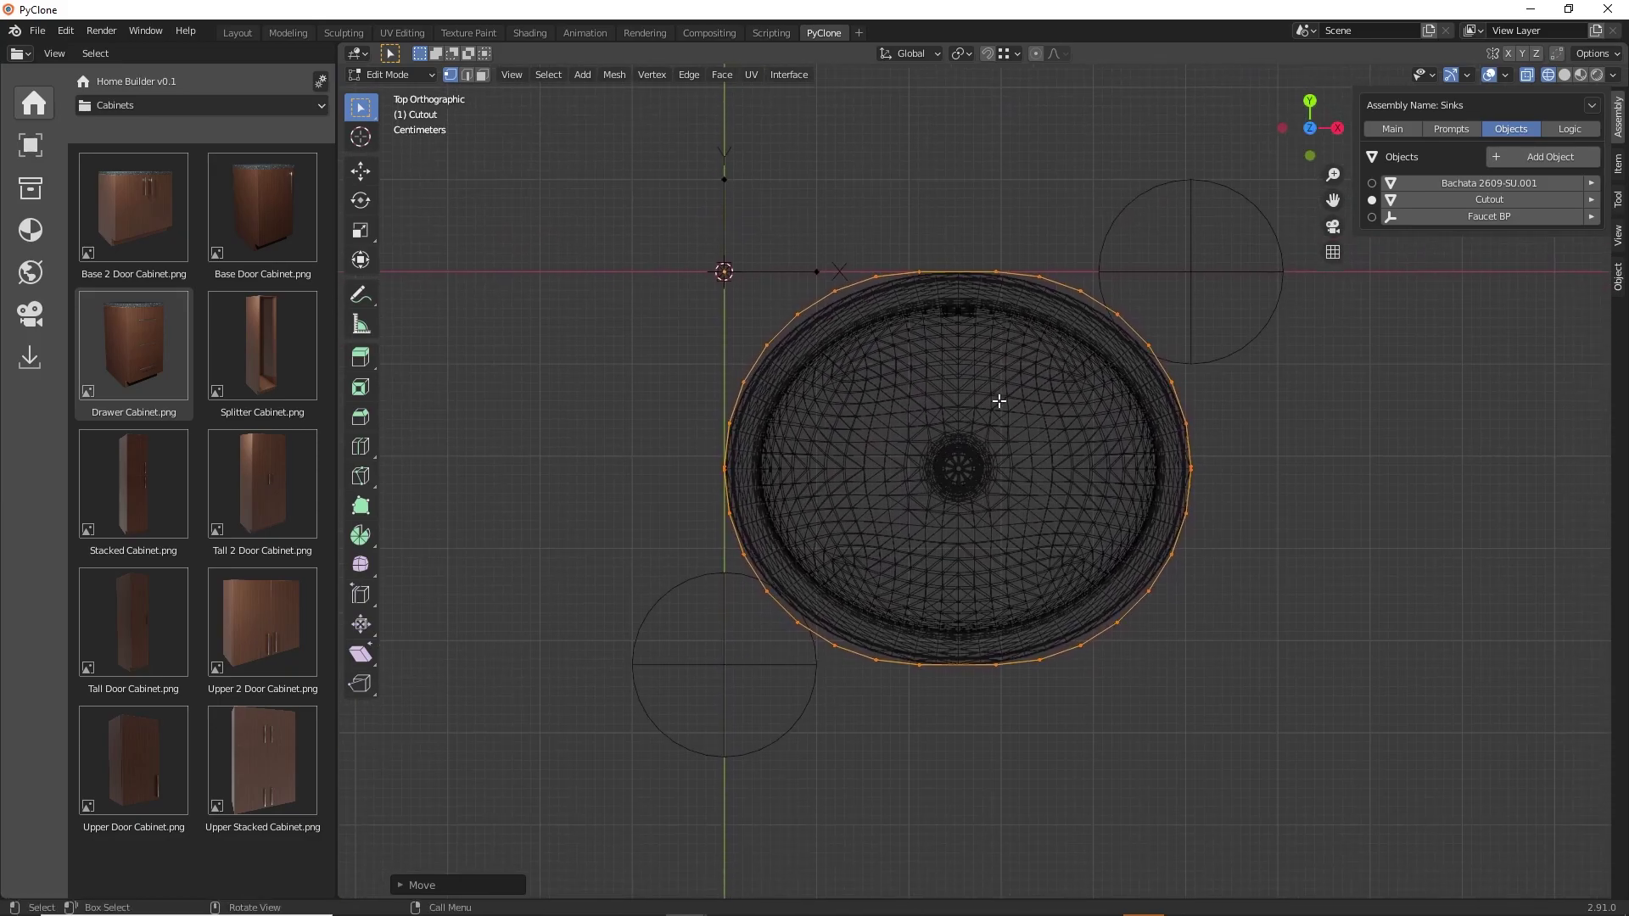
pyautogui.scroll(3, 990, 461)
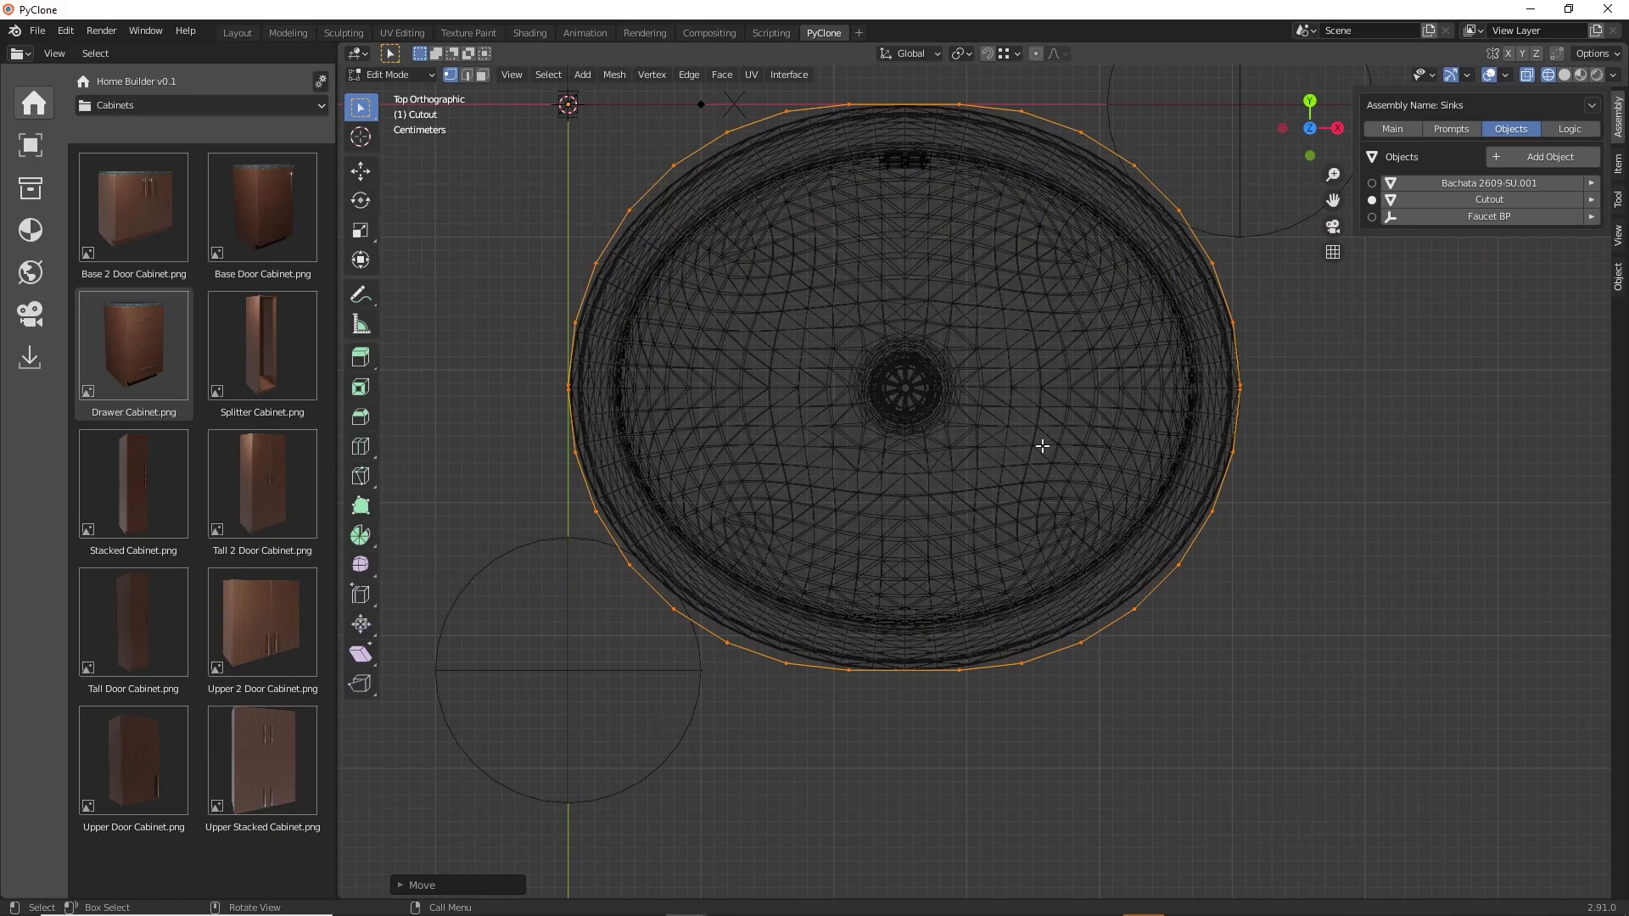
pyautogui.press('s')
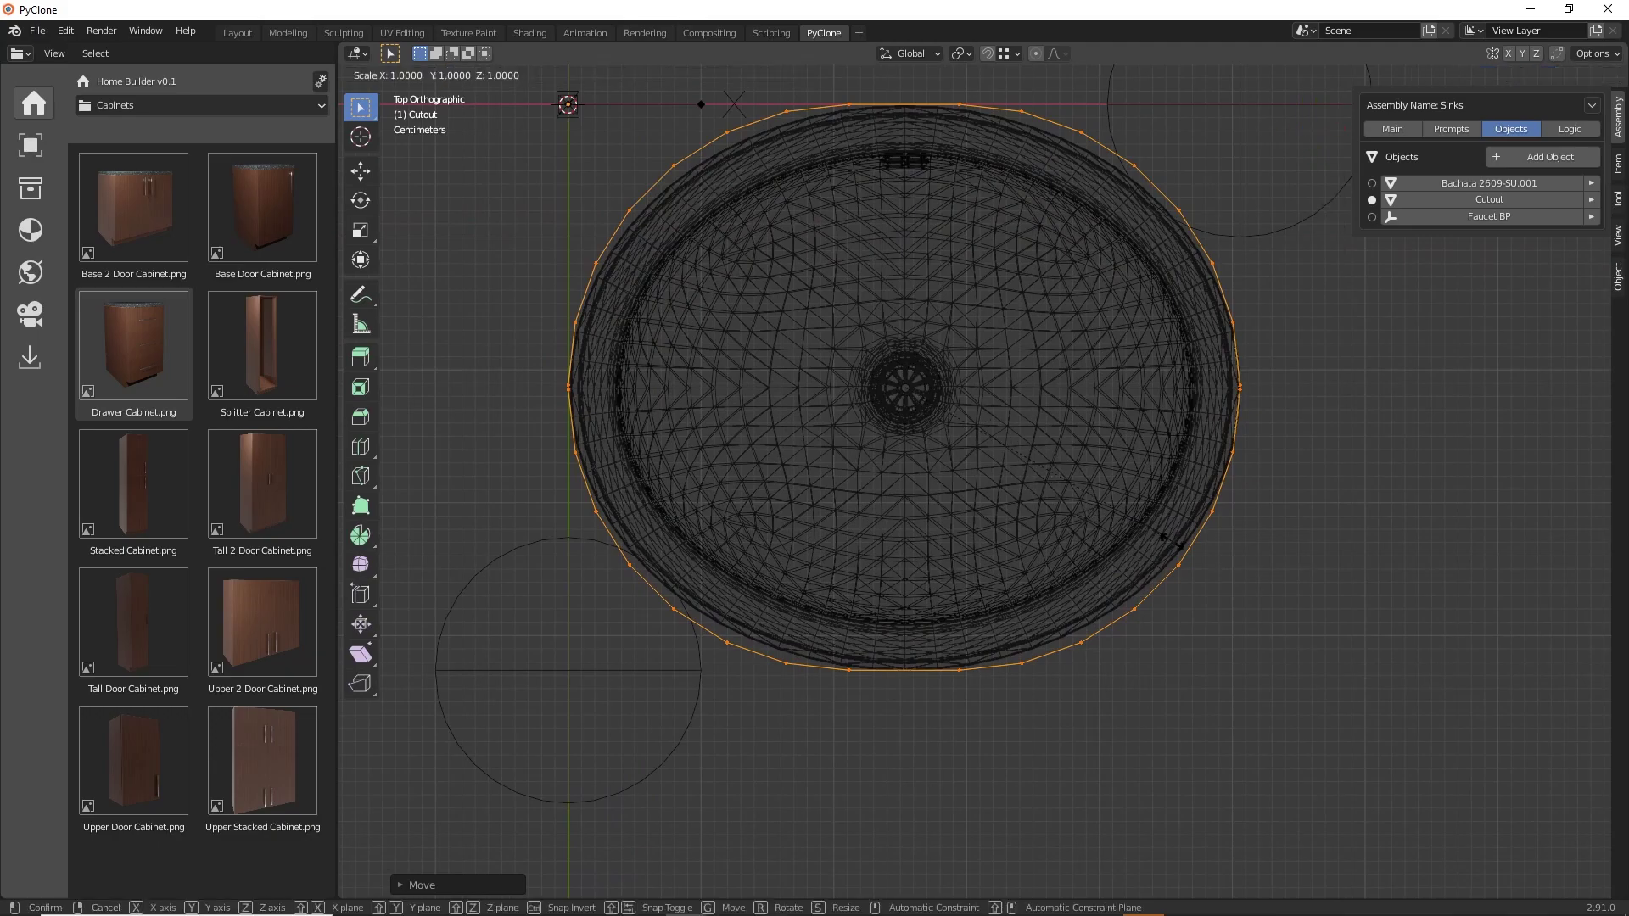
pyautogui.press('y')
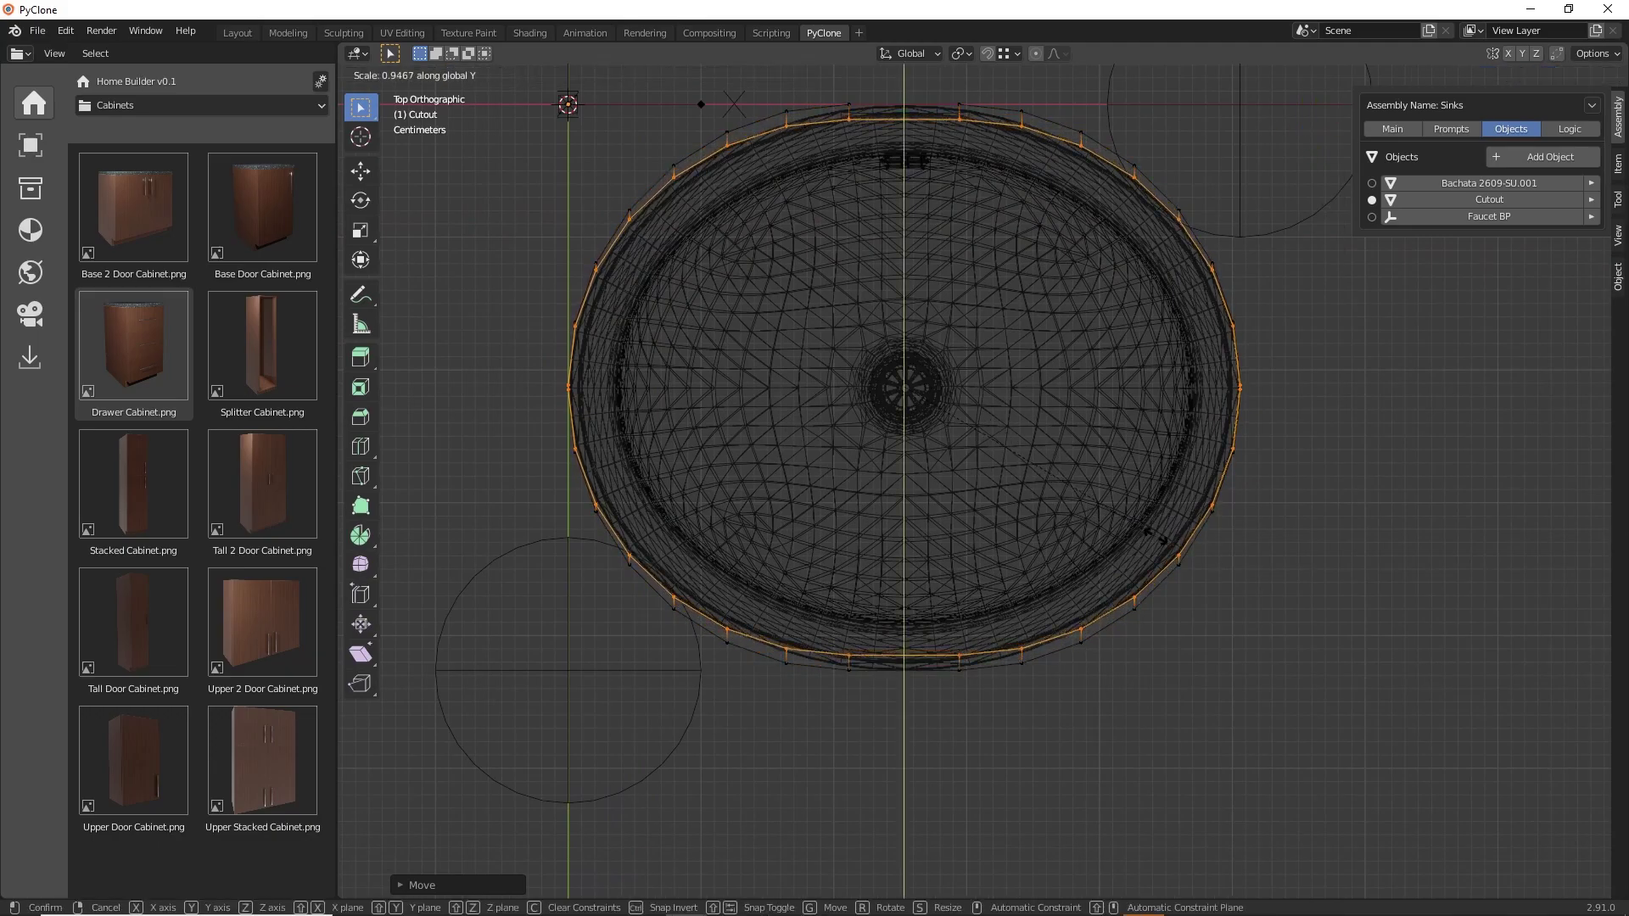
pyautogui.click(1156, 537)
# Select all vertices of the Cutout and scale them along Y to about 0.87, inside the sink's rim.
pyautogui.scroll(-2, 618, 162)
pyautogui.moveTo(549, 94); pyautogui.dragTo(1062, 476)
pyautogui.scroll(3, 992, 501)
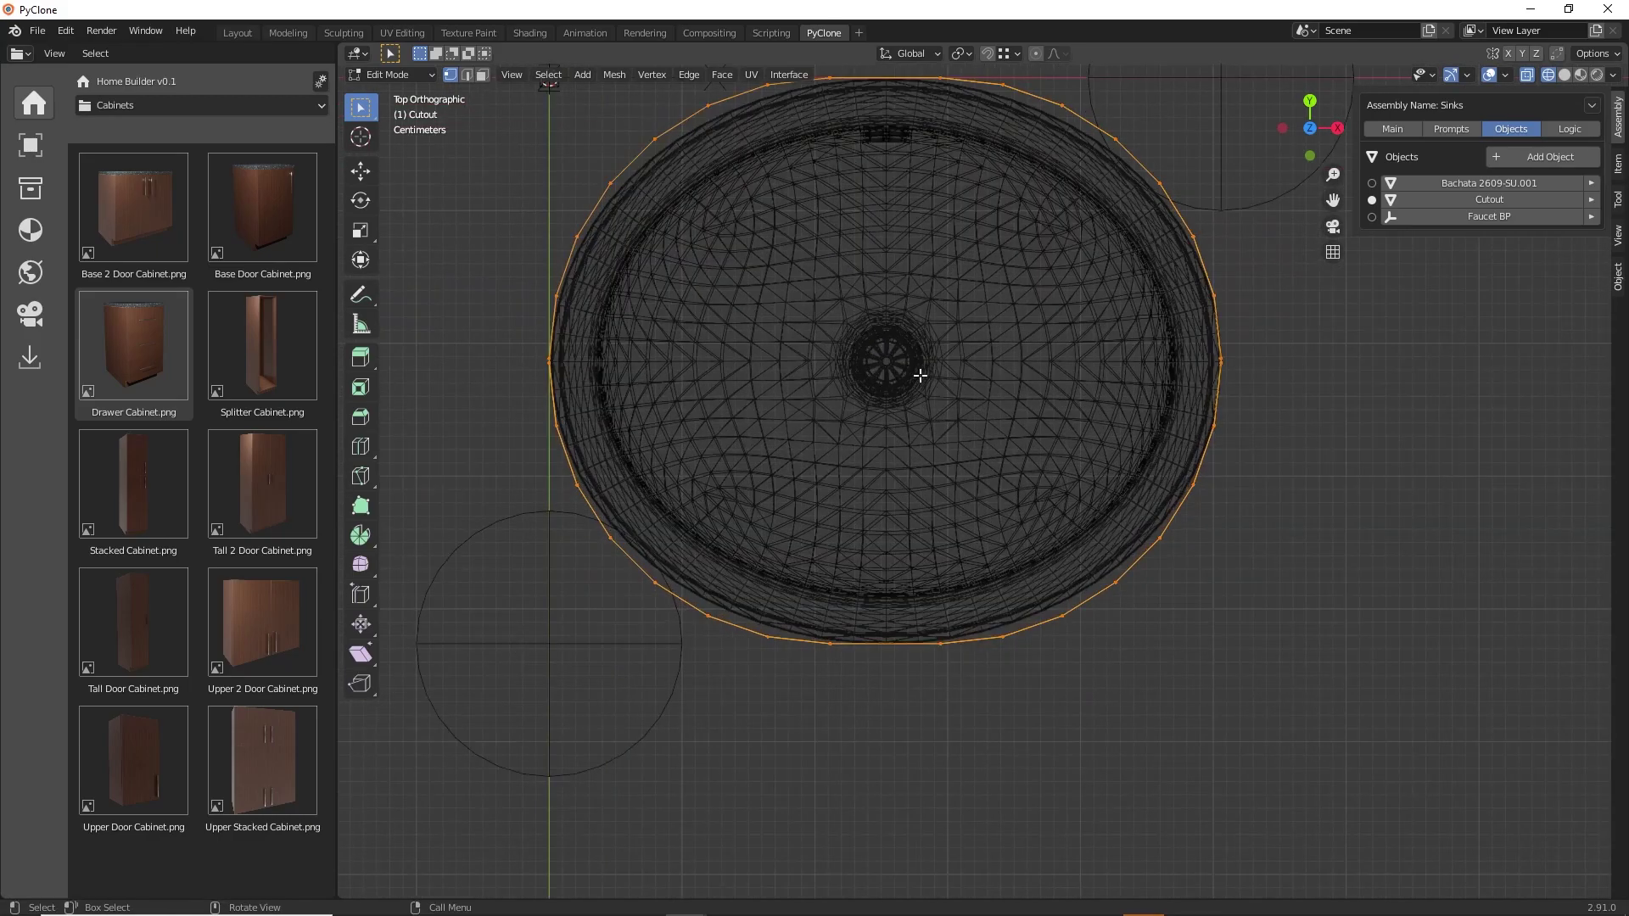
pyautogui.press('s')
pyautogui.press('y')
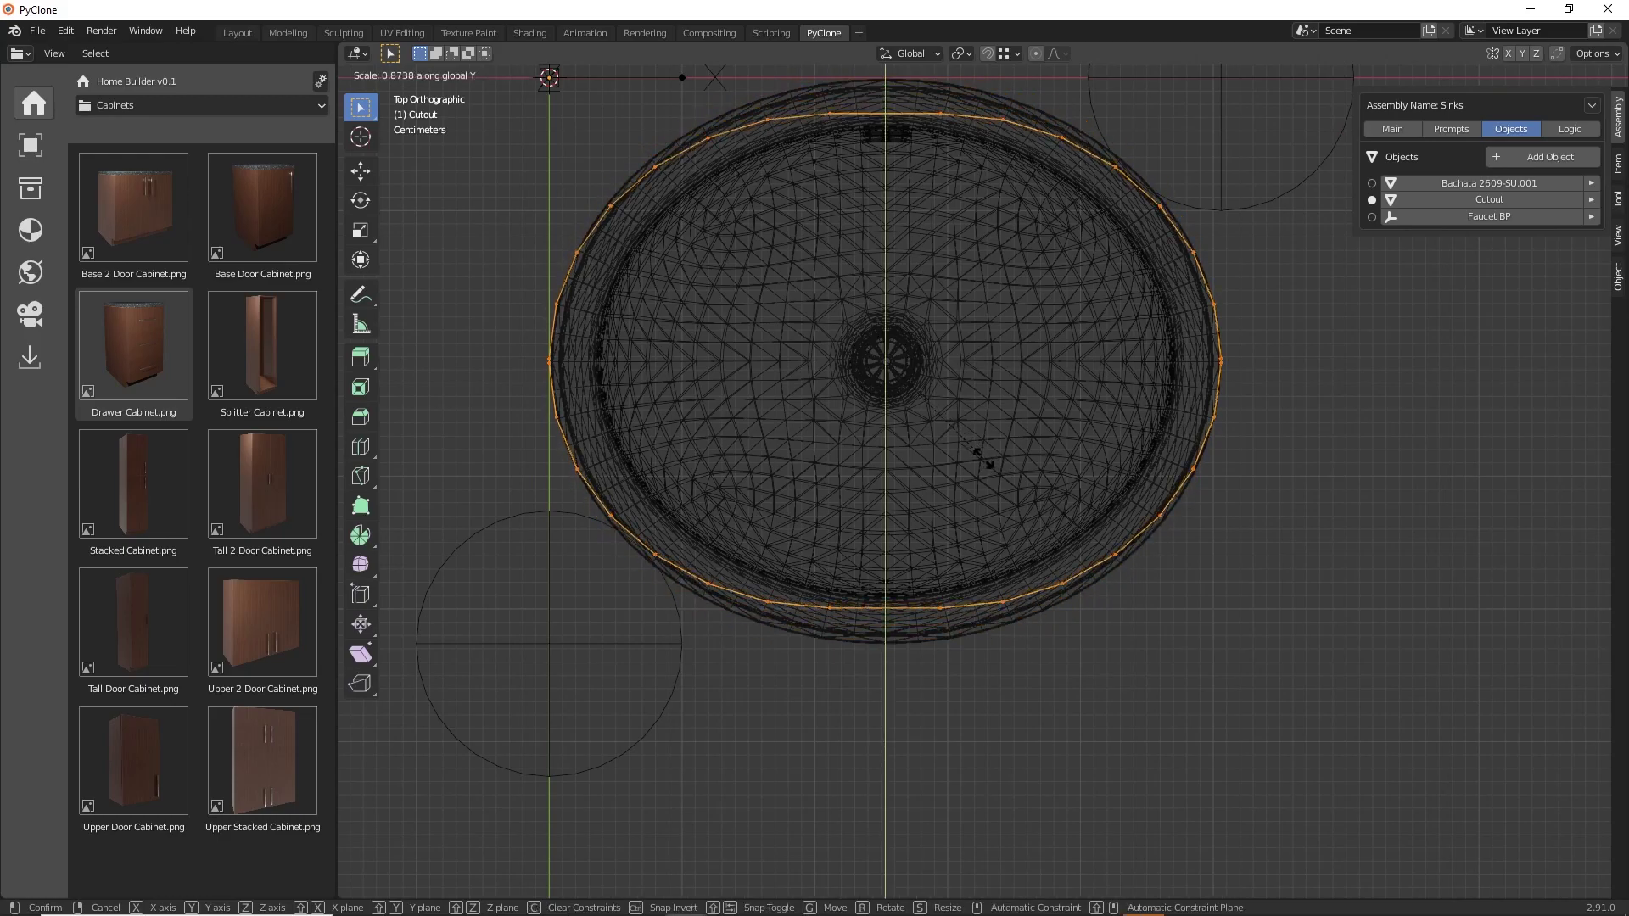
pyautogui.click(993, 462)
# Scale the whole Cutout mesh along X to about 0.91 and return to Object Mode.
pyautogui.press('s')
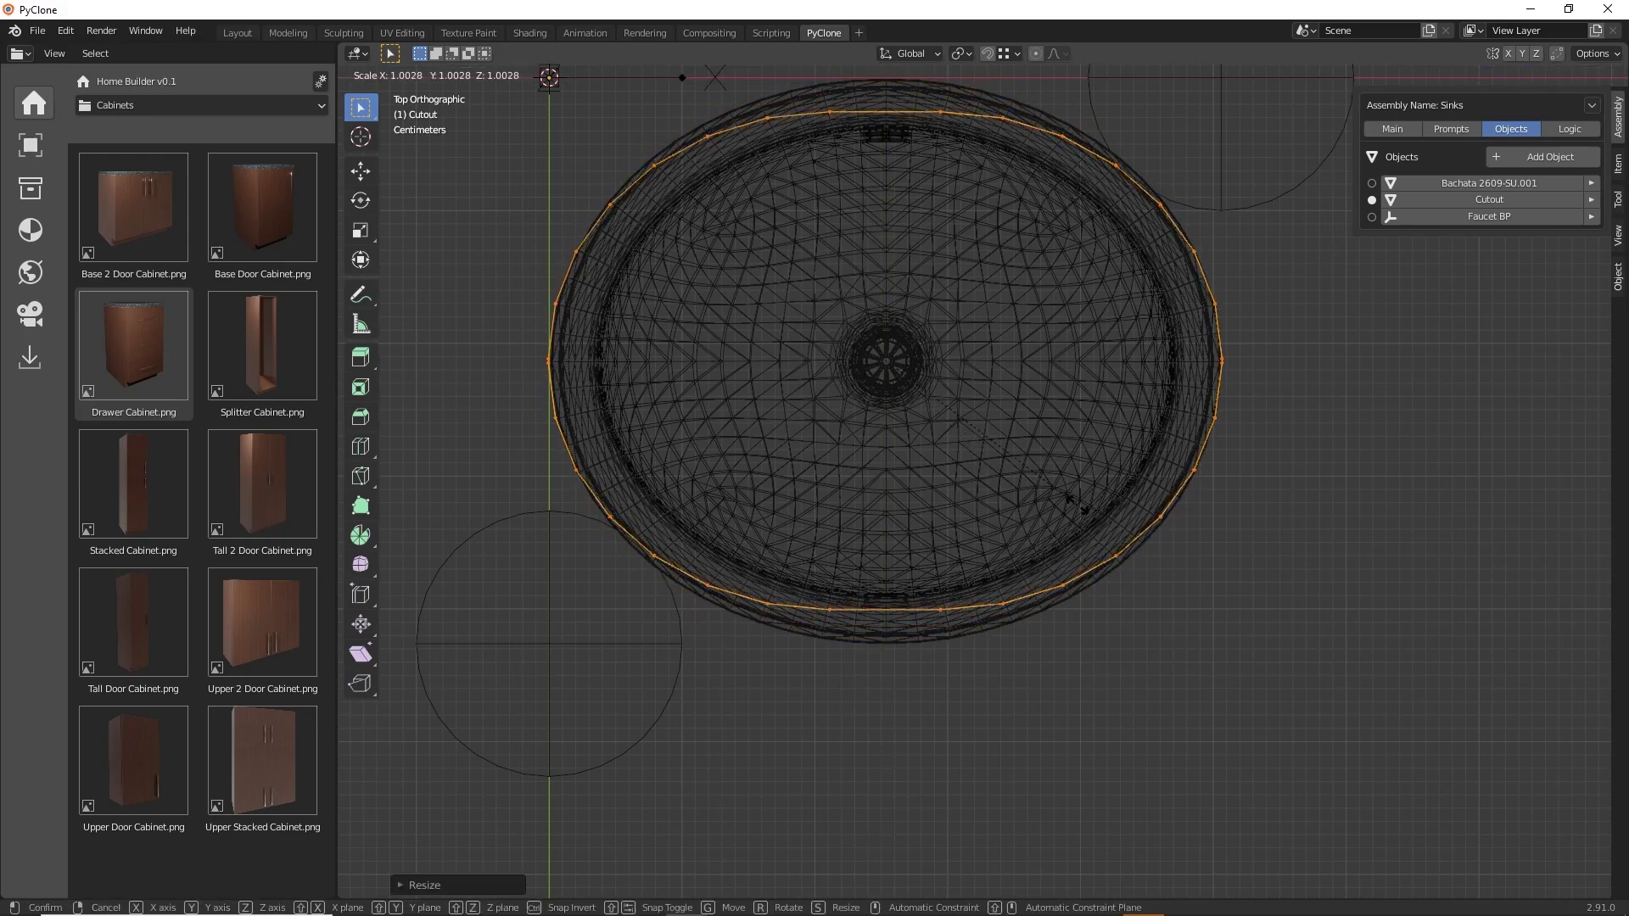
pyautogui.press('x')
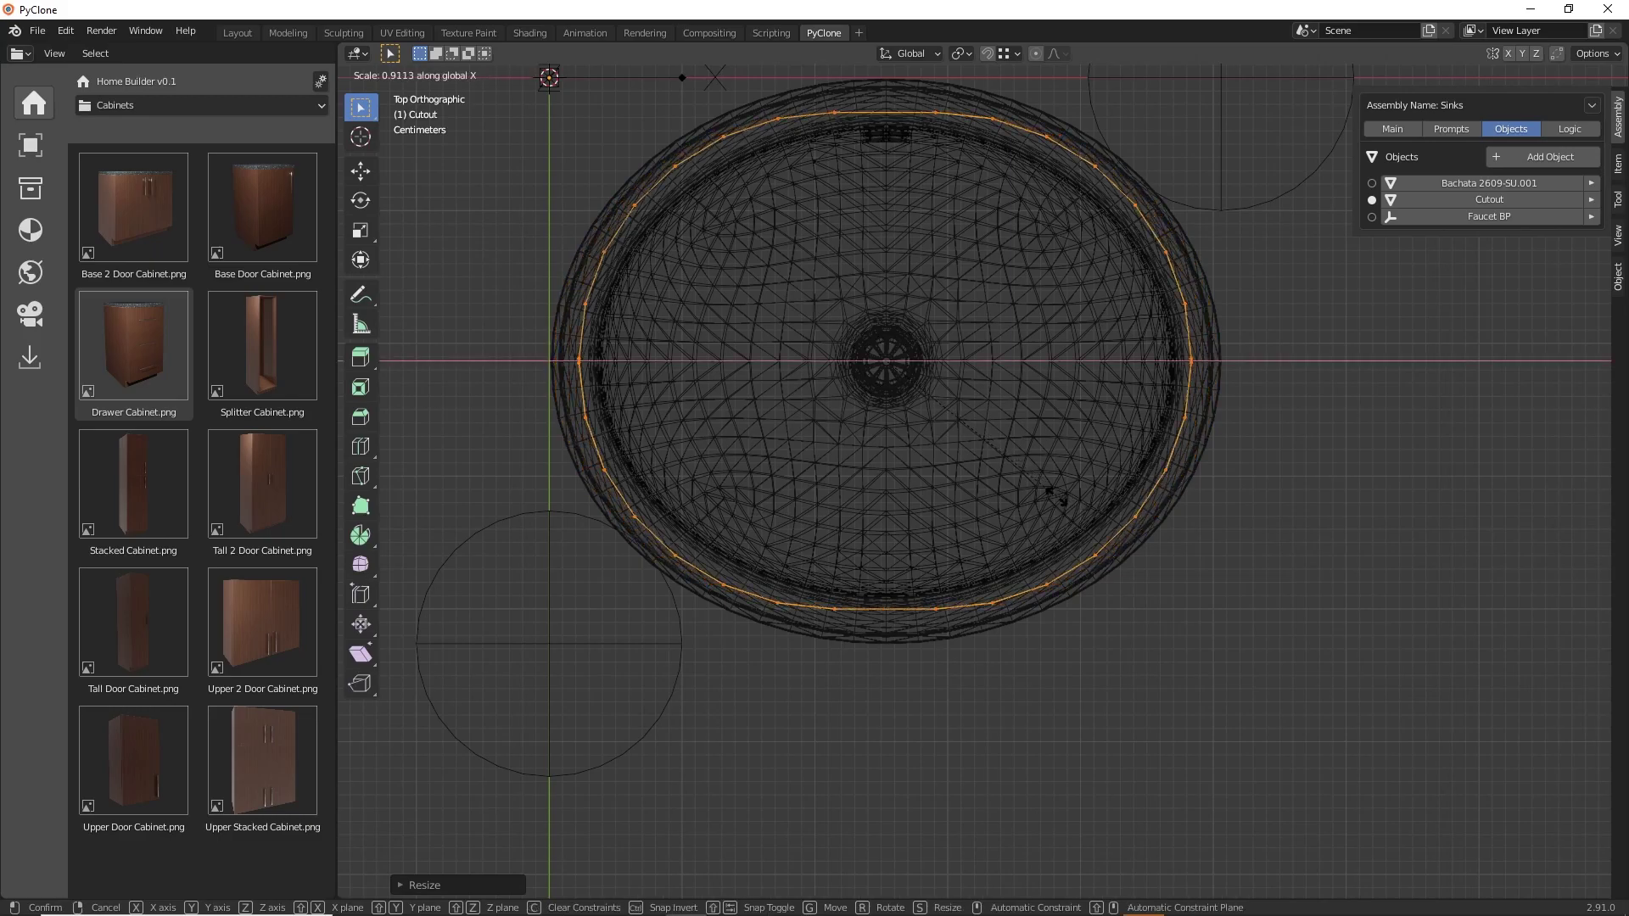
pyautogui.click(1046, 482)
pyautogui.press('Tab')
pyautogui.moveTo(1044, 480); pyautogui.dragTo(959, 390, button='middle')
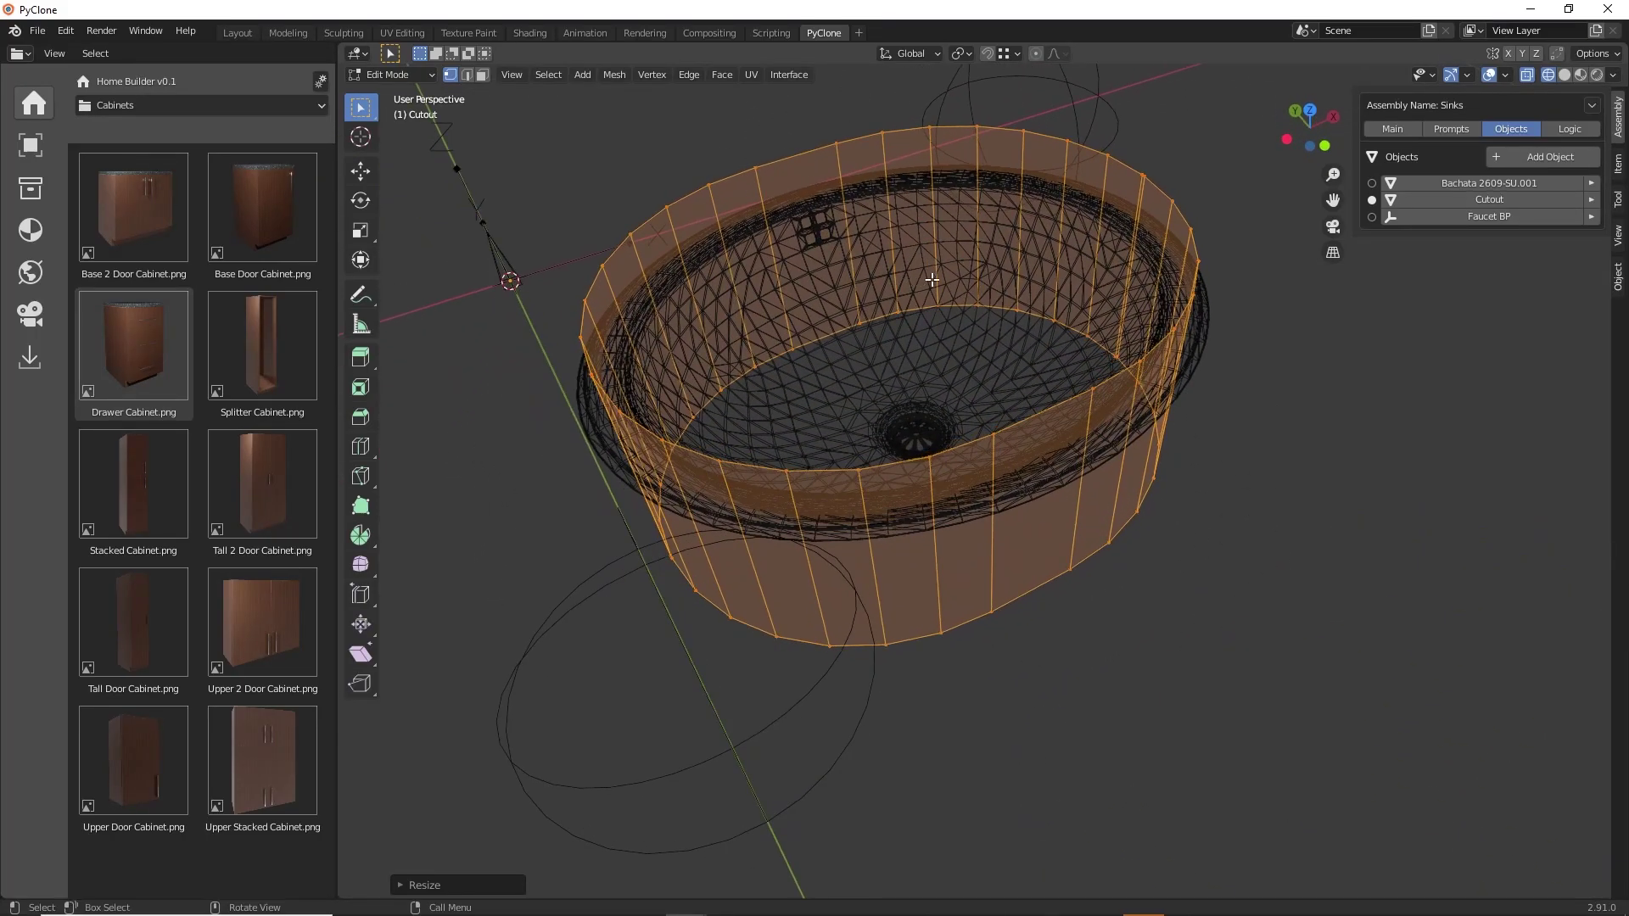
pyautogui.scroll(-2, 863, 308)
pyautogui.moveTo(863, 309); pyautogui.dragTo(930, 359, button='middle')
pyautogui.press('Tab')
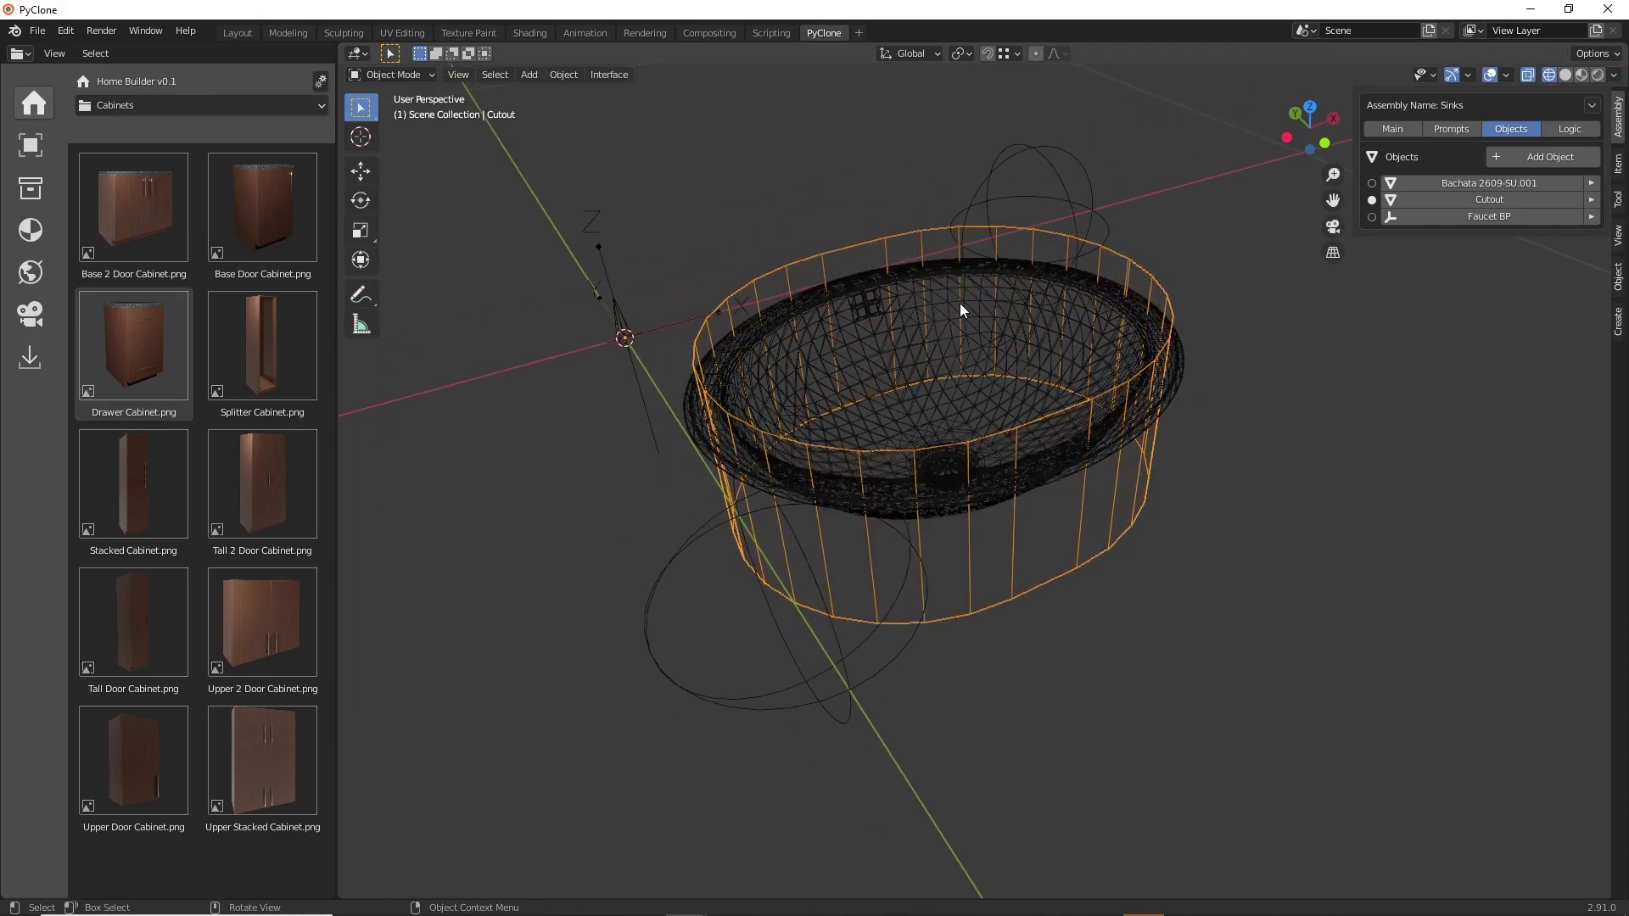
# Move the Faucet BP empty behind the sink's rear centre, to about X 0.25 m and Y 0.017 m.
pyautogui.click(1486, 215)
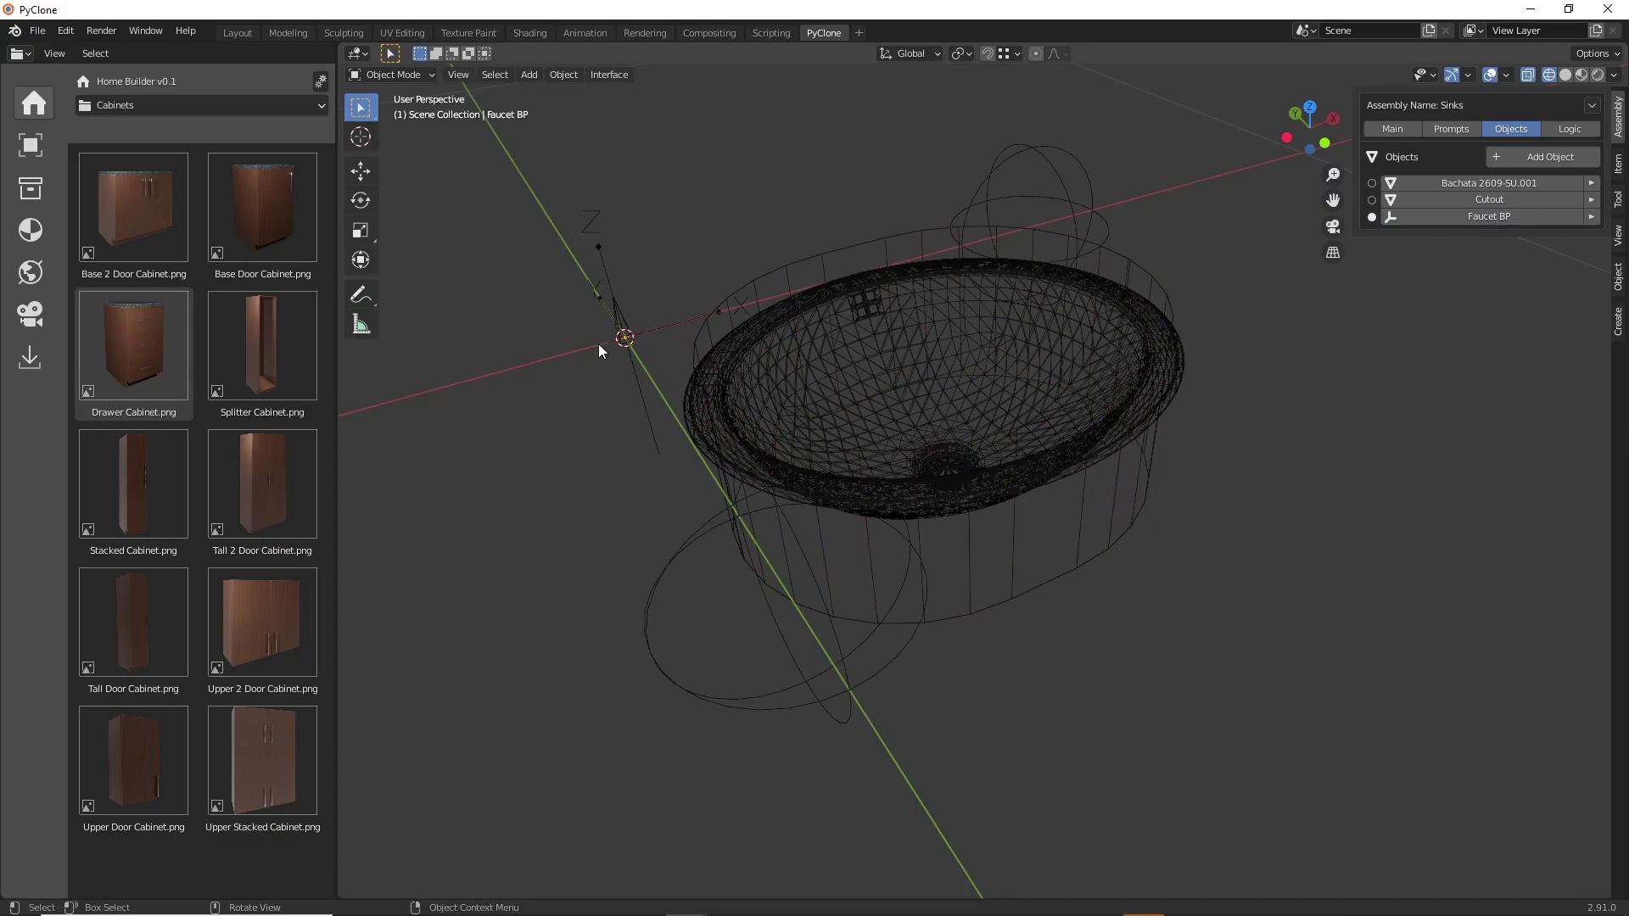
pyautogui.scroll(3, 599, 344)
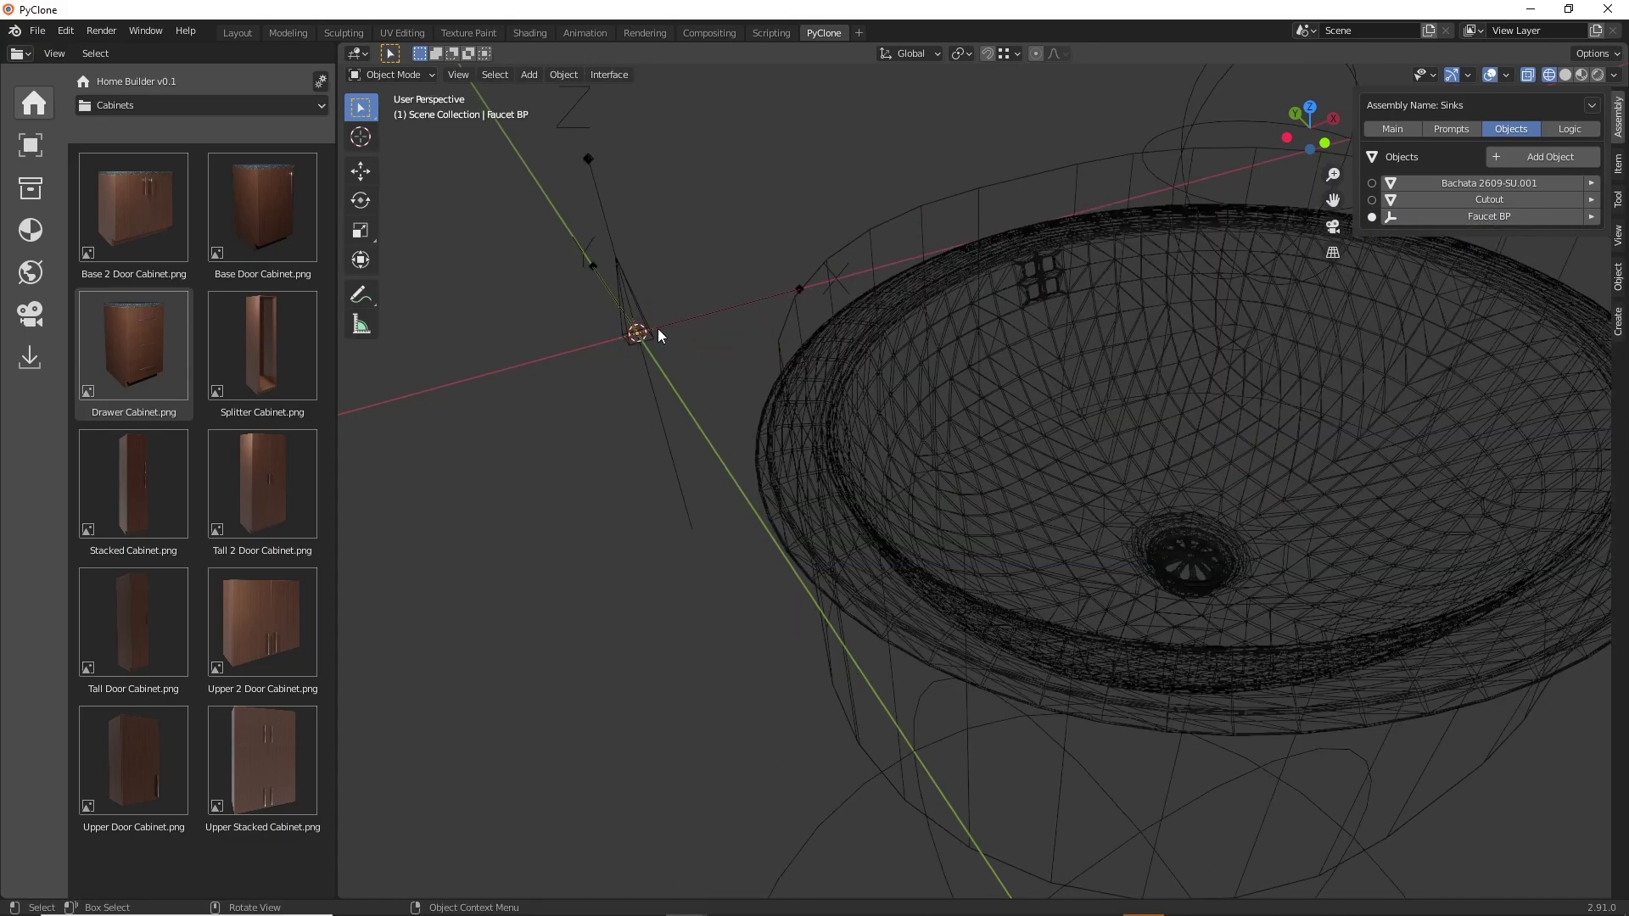
pyautogui.scroll(-3, 660, 333)
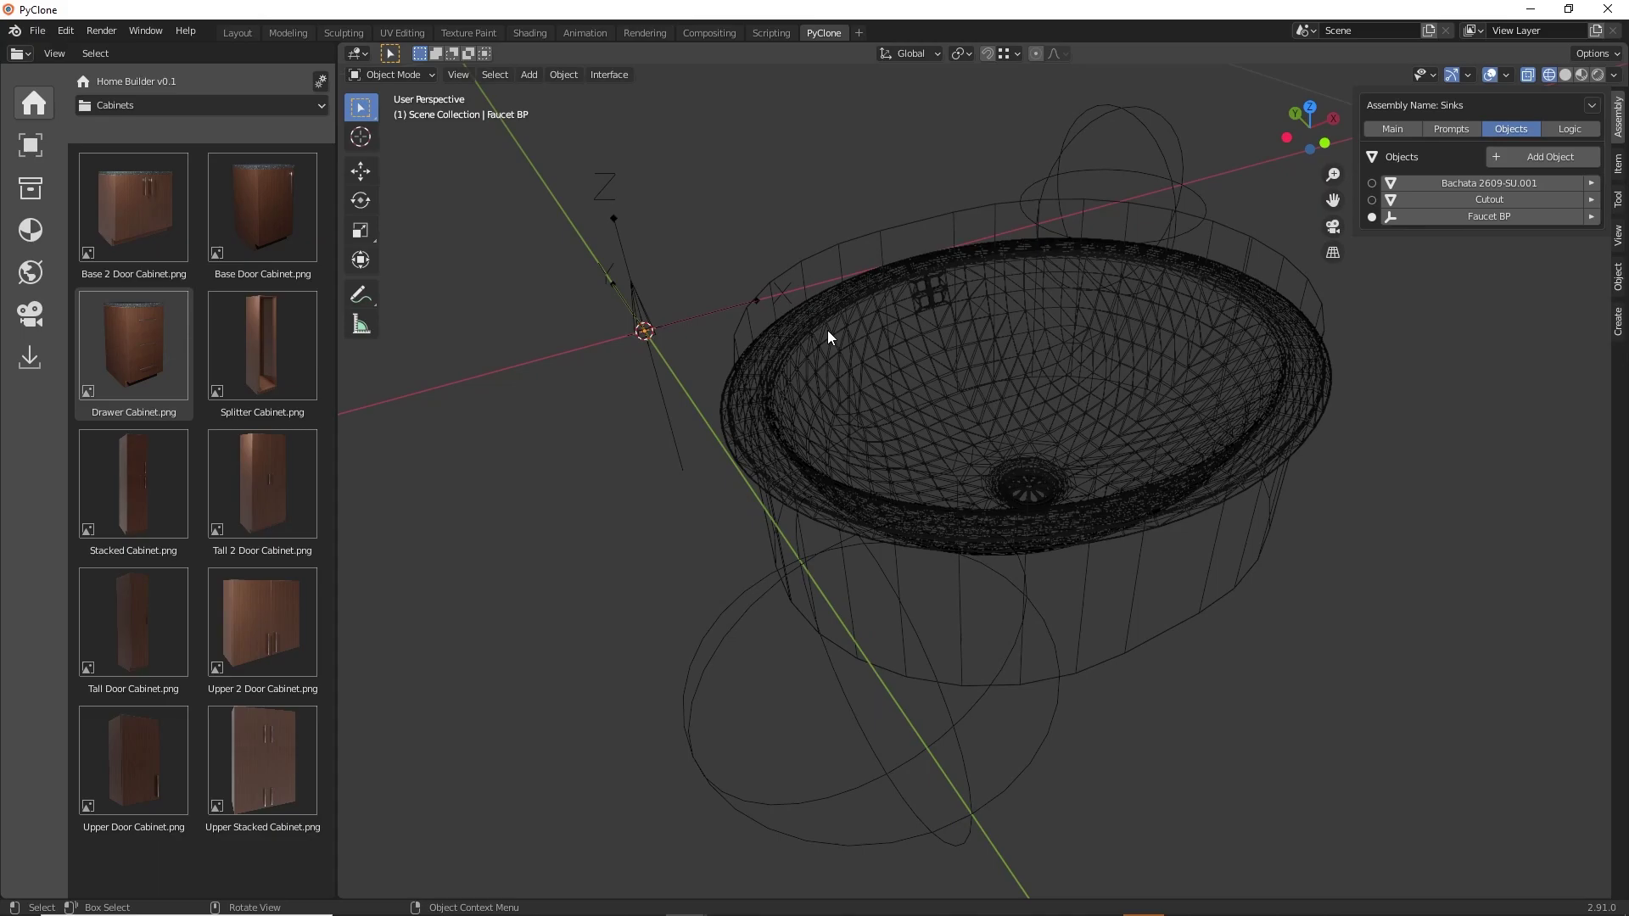
pyautogui.moveTo(938, 355); pyautogui.dragTo(930, 358, button='middle')
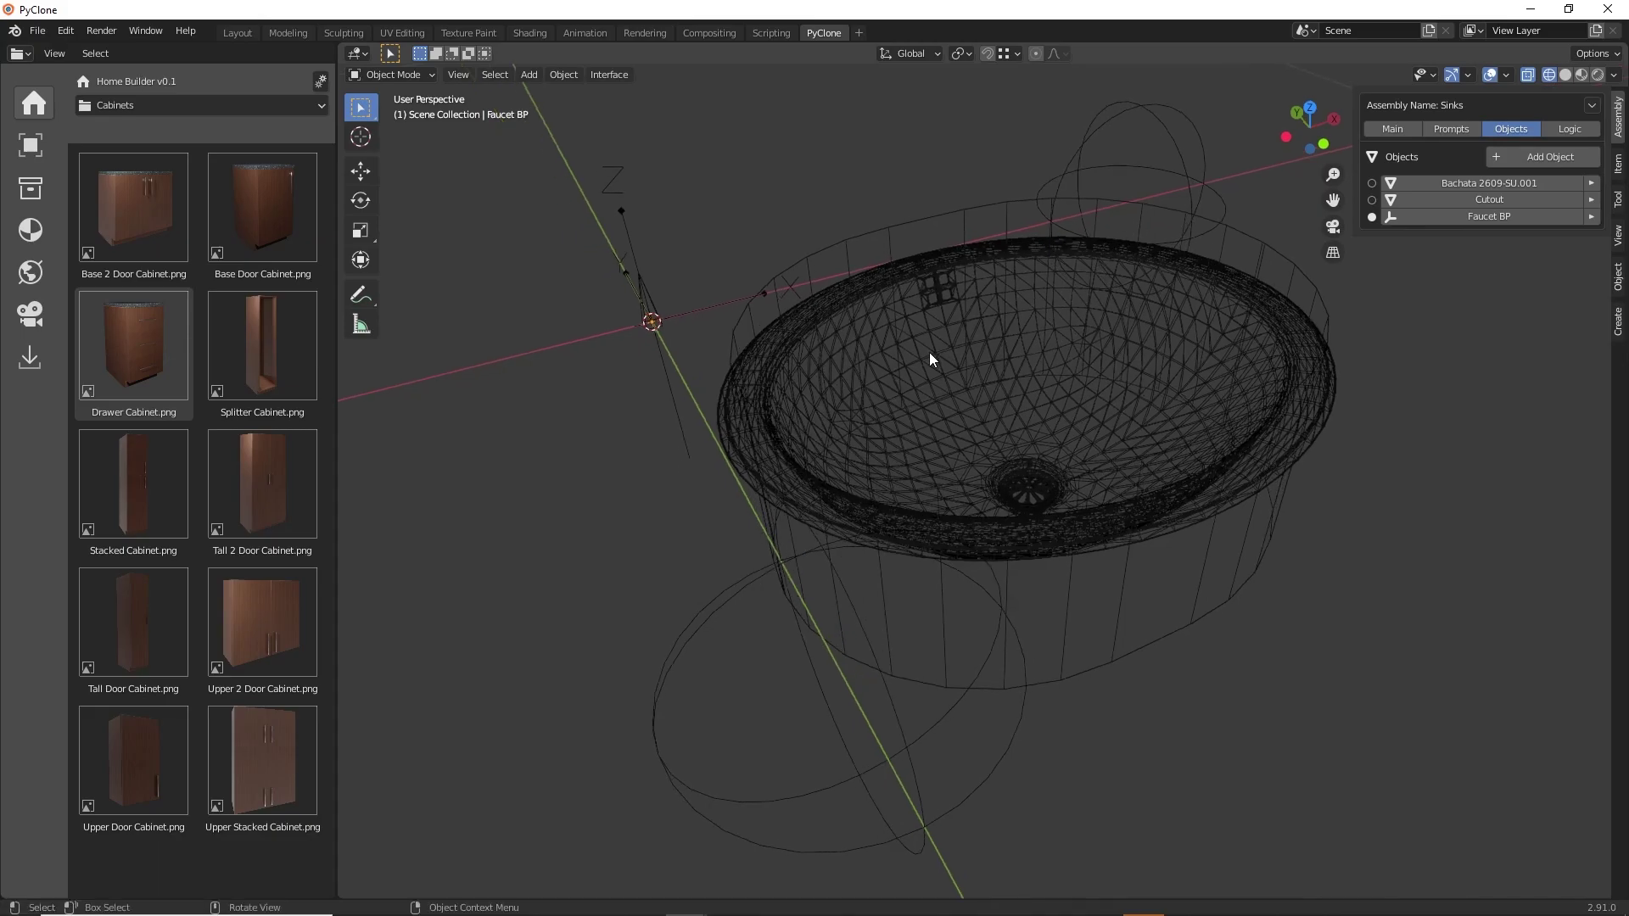
pyautogui.click(1310, 108)
pyautogui.keyDown('shift'); pyautogui.moveTo(1033, 318); pyautogui.dragTo(924, 298, button='middle'); pyautogui.keyUp('shift')
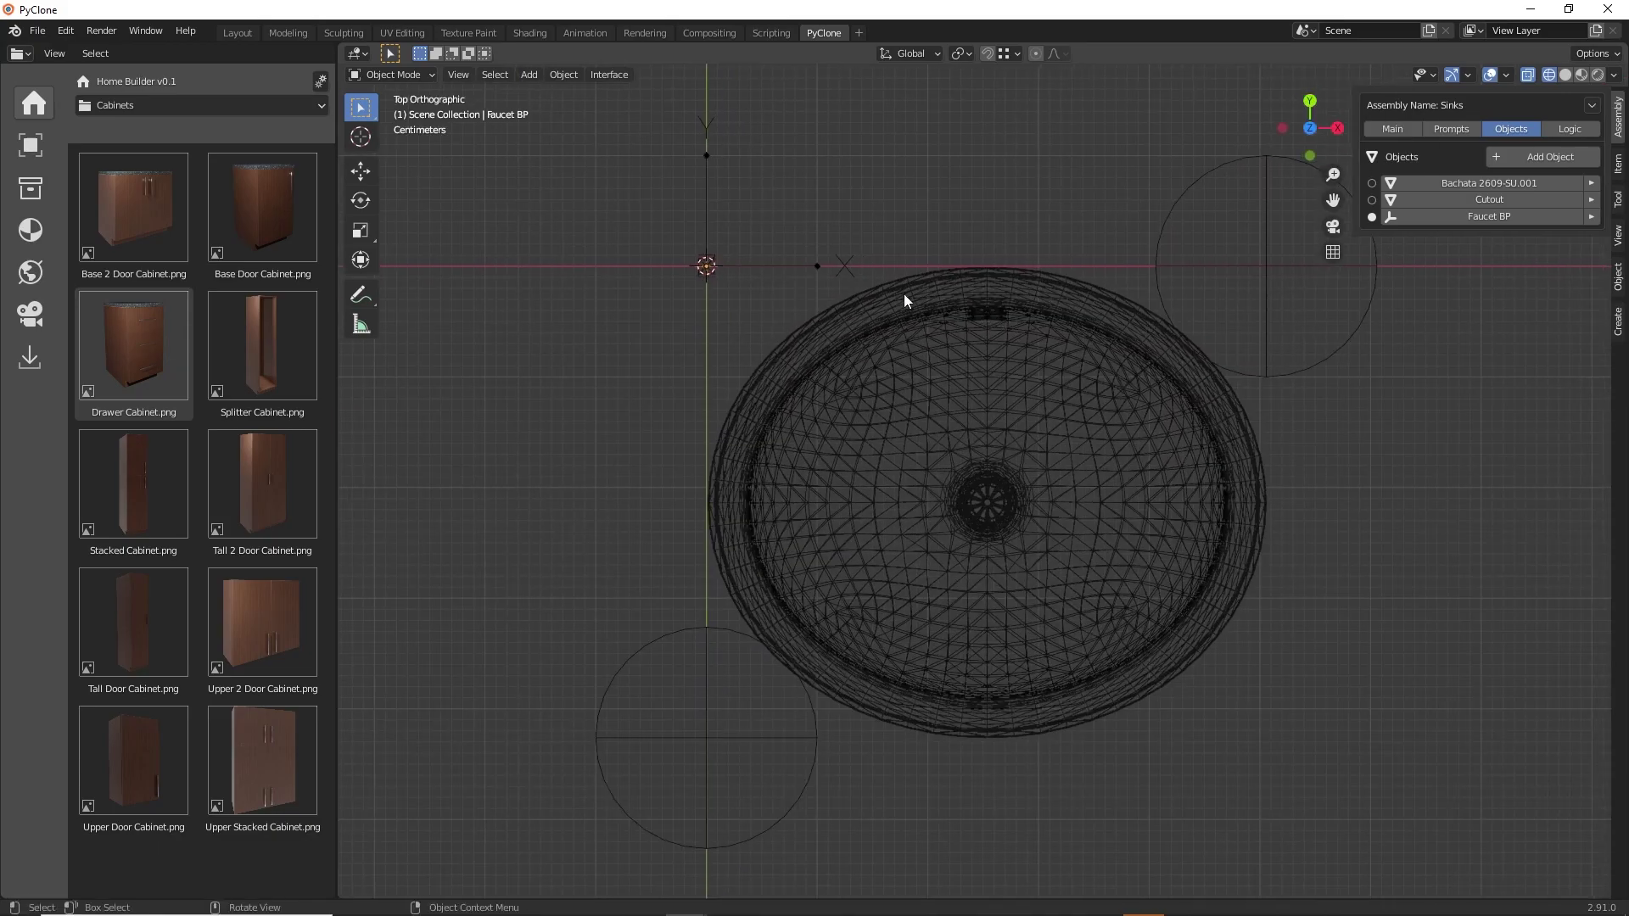
pyautogui.moveTo(706, 266); pyautogui.dragTo(987, 250)
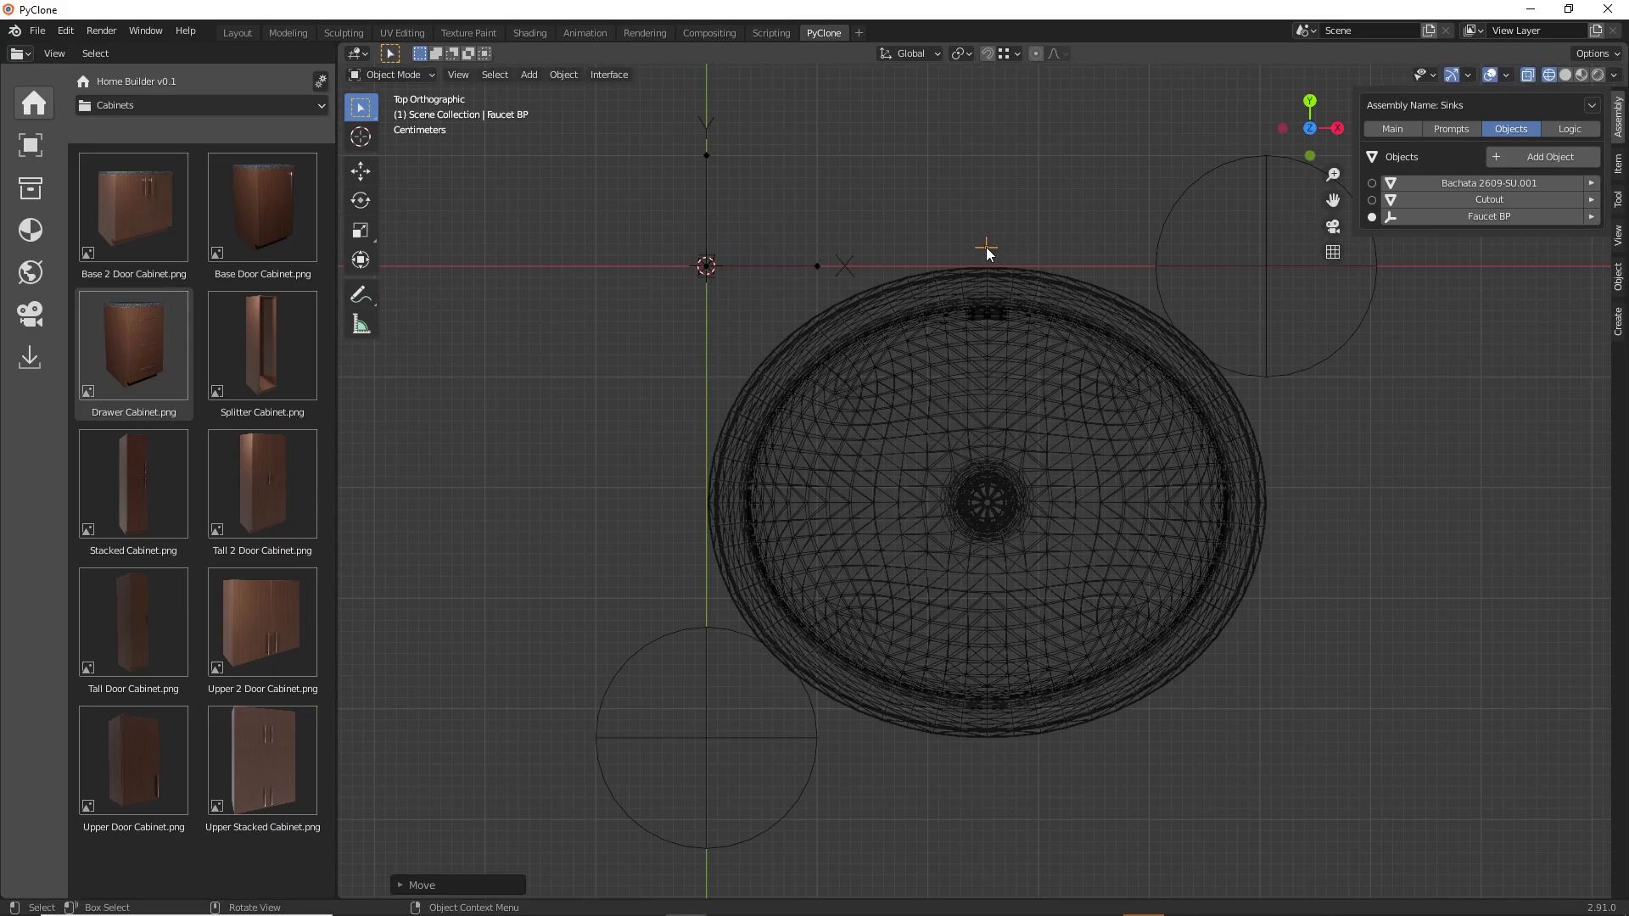
# Examine the Faucet BP's height and position relative to the sink rim from the side and in perspective.
pyautogui.moveTo(1041, 337)
pyautogui.mouseDown(button='middle')
pyautogui.moveTo(1082, 412)
pyautogui.moveTo(1042, 359)
pyautogui.mouseUp(button='middle')
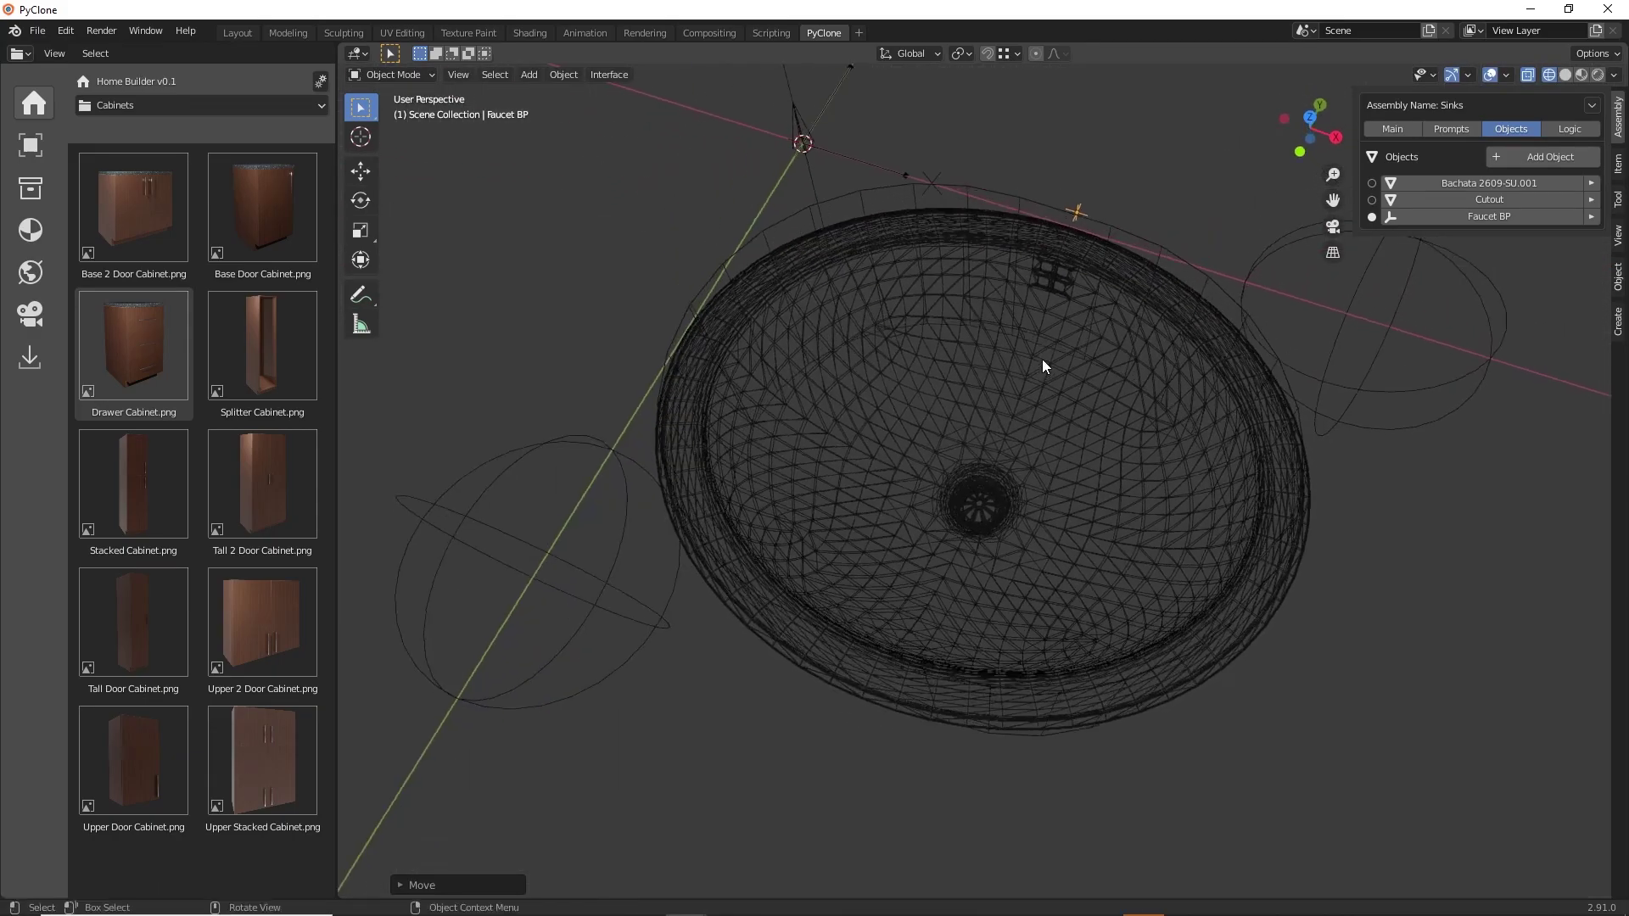
pyautogui.click(1335, 138)
pyautogui.scroll(5, 1222, 325)
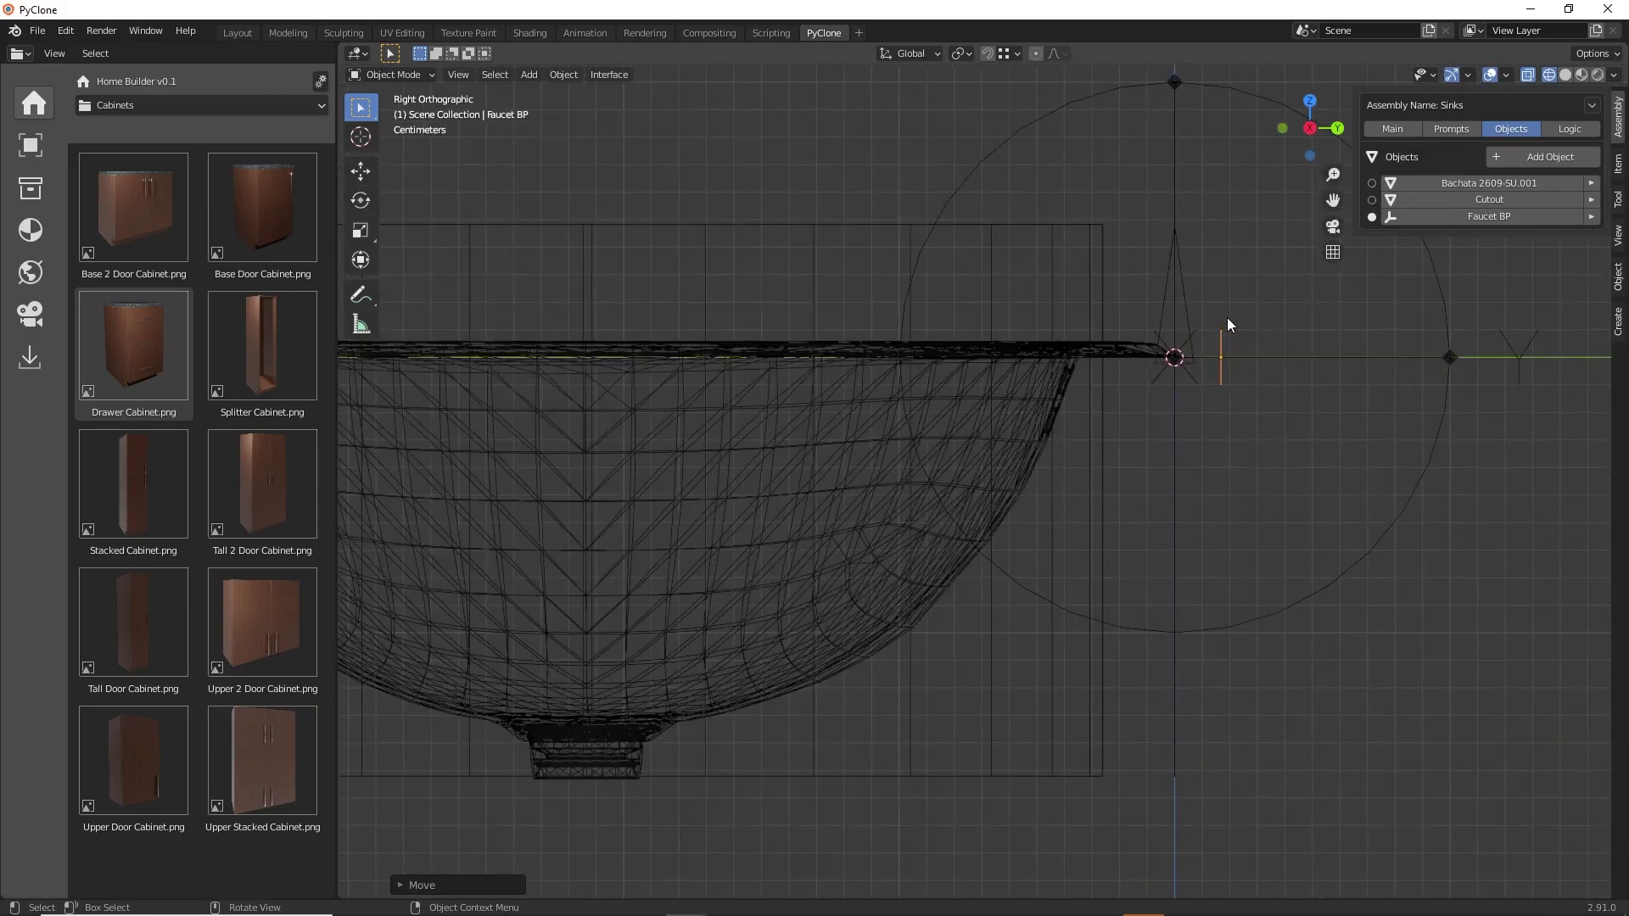
pyautogui.scroll(3, 1218, 360)
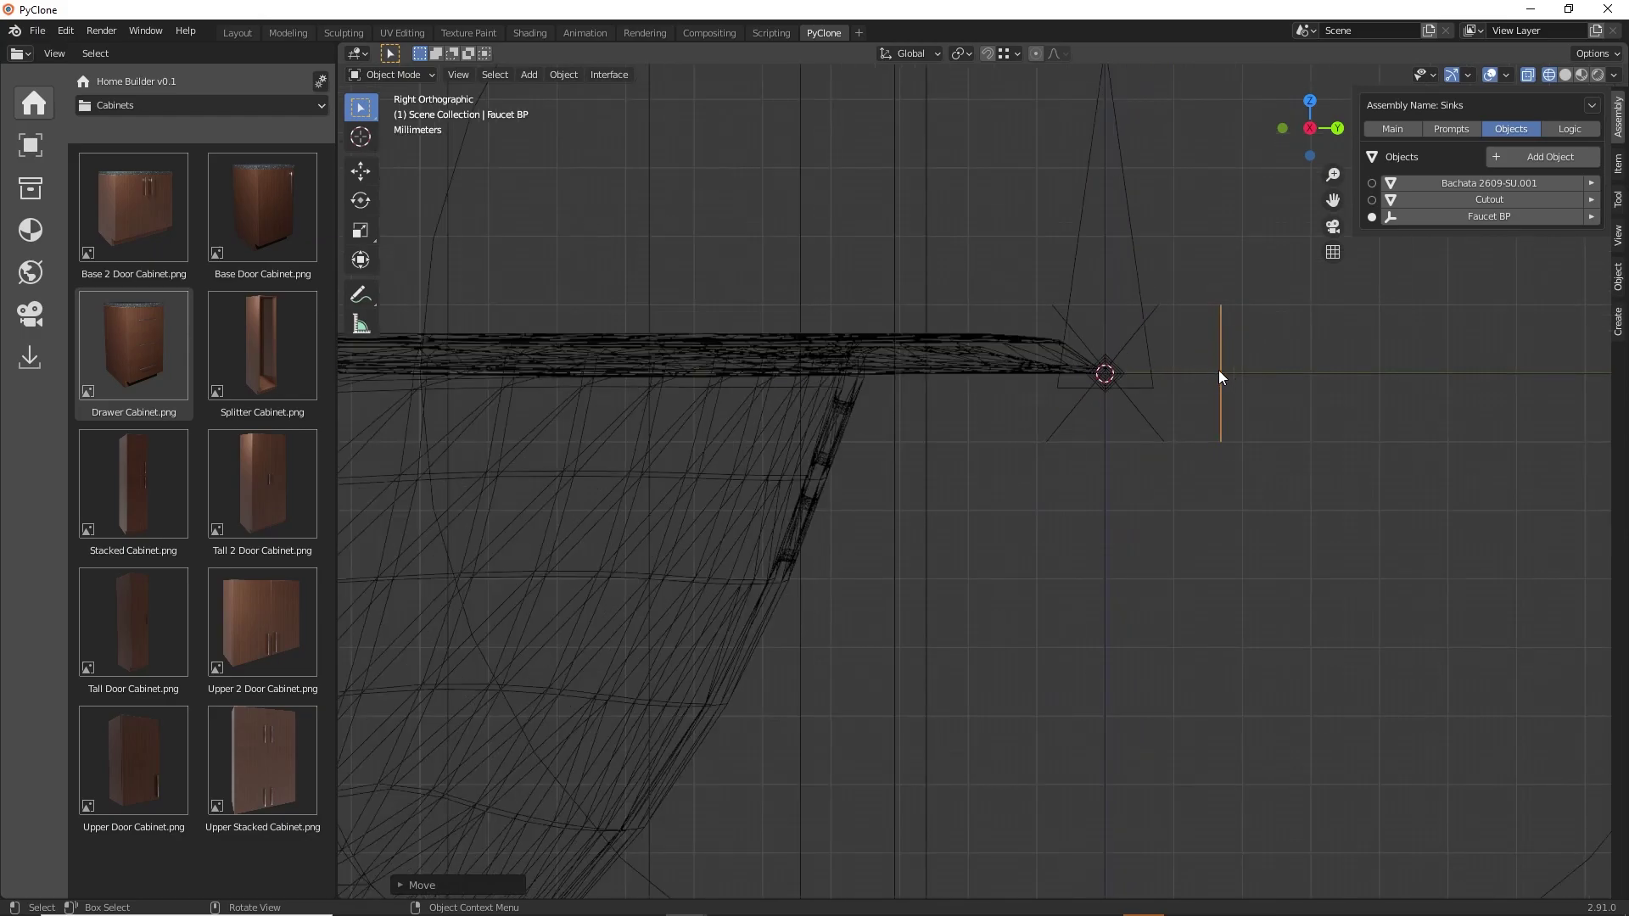
pyautogui.scroll(-3, 1226, 370)
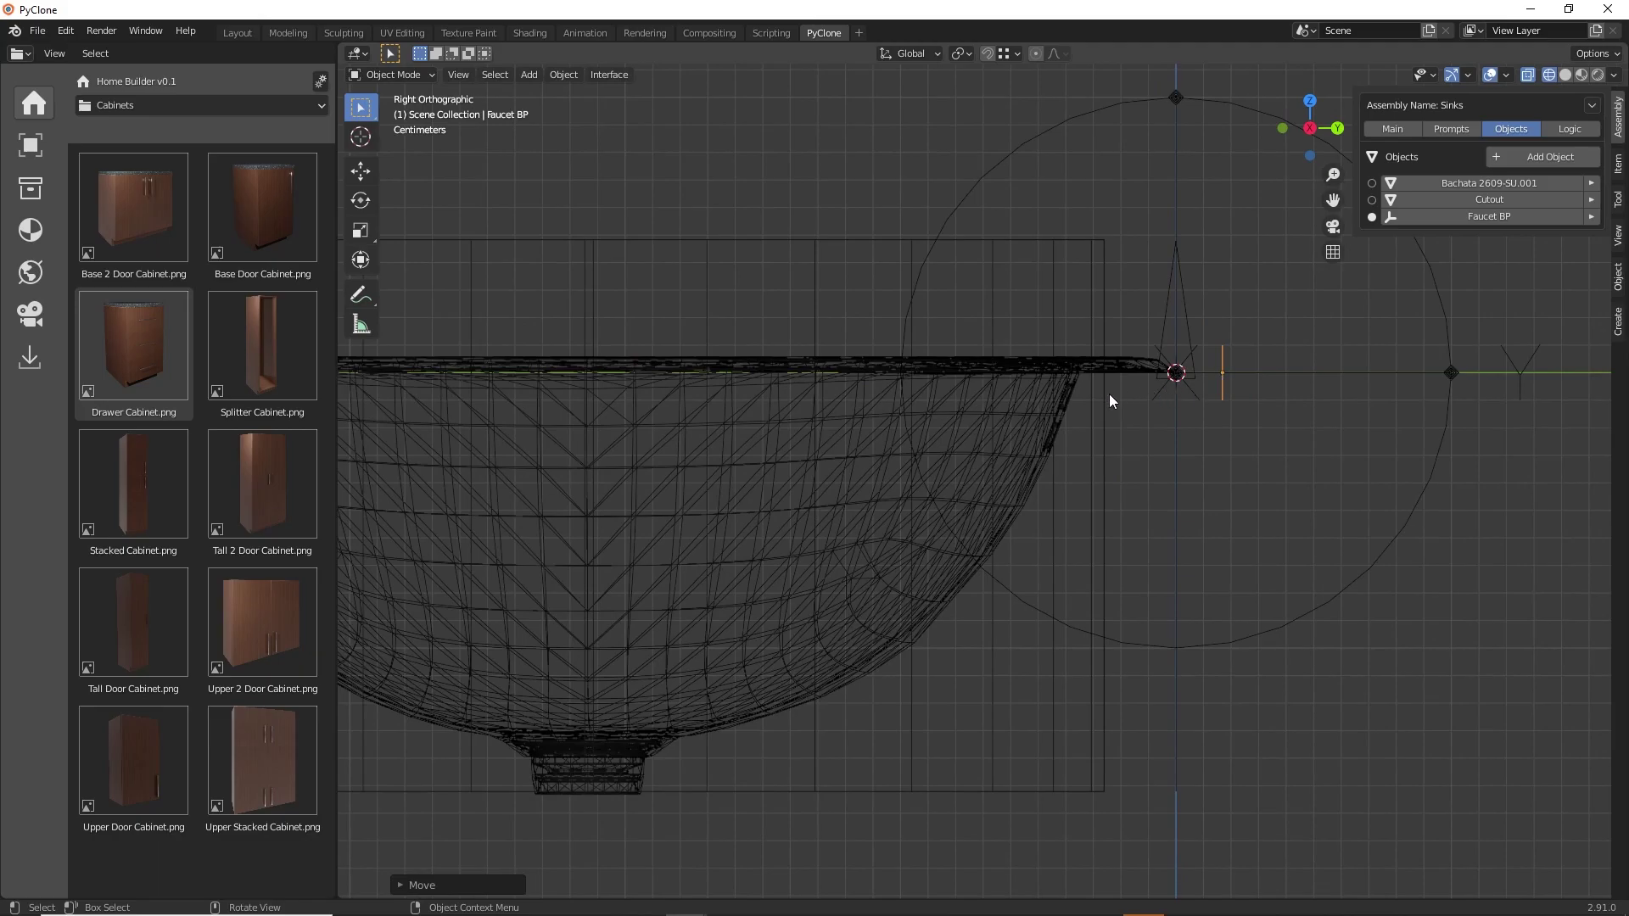
pyautogui.scroll(-4, 1213, 380)
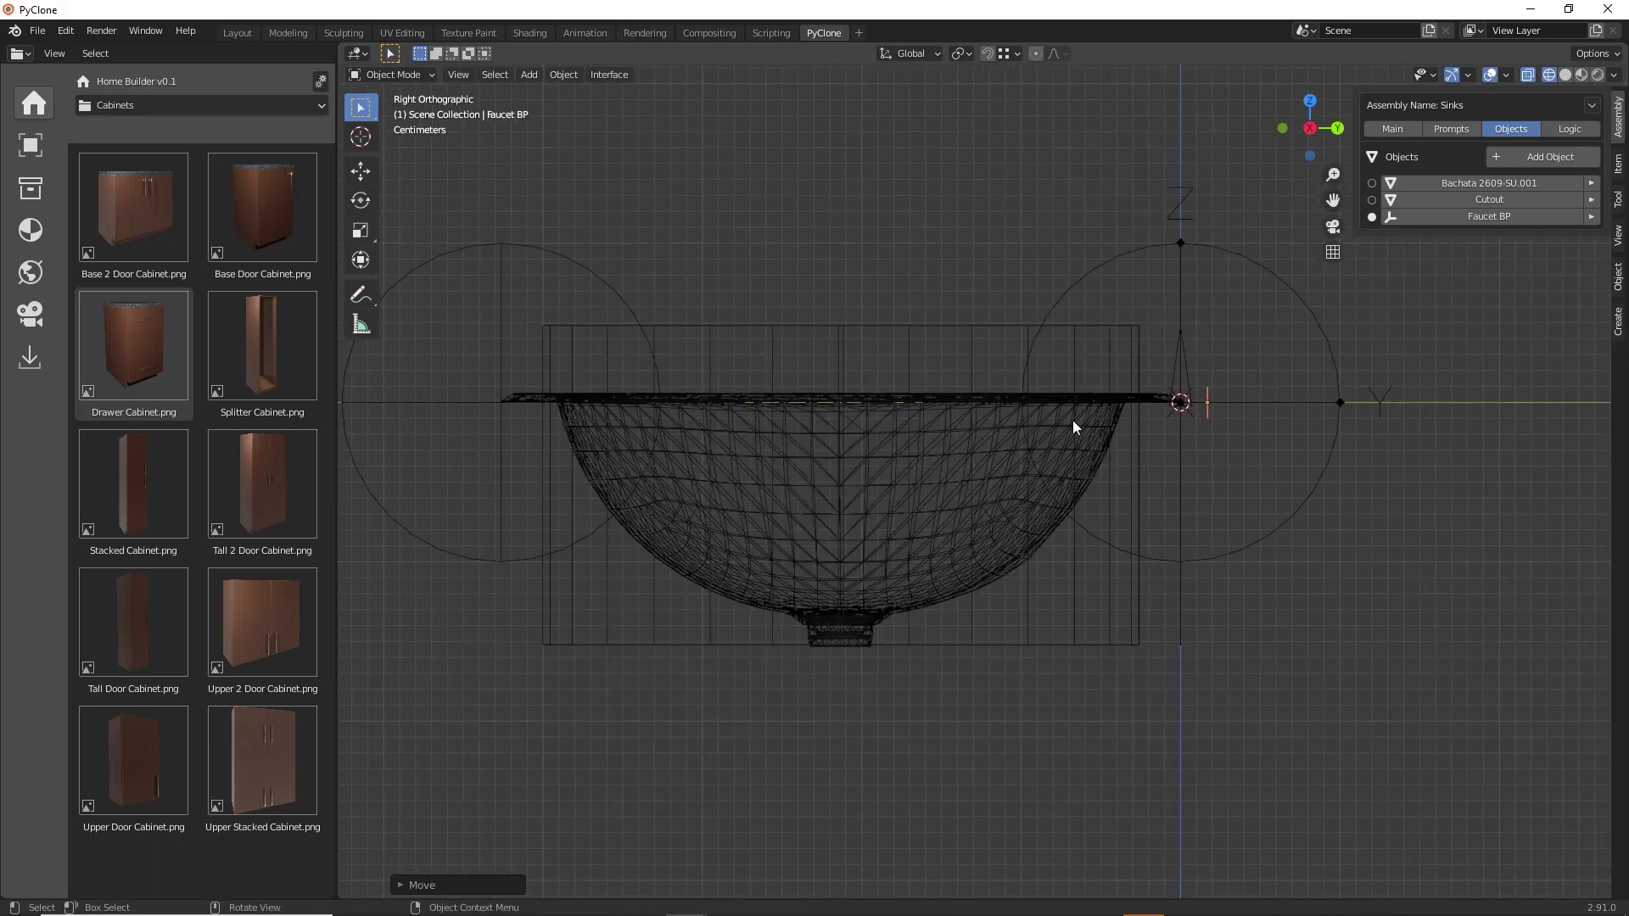
pyautogui.moveTo(1249, 303); pyautogui.dragTo(1128, 363, button='middle')
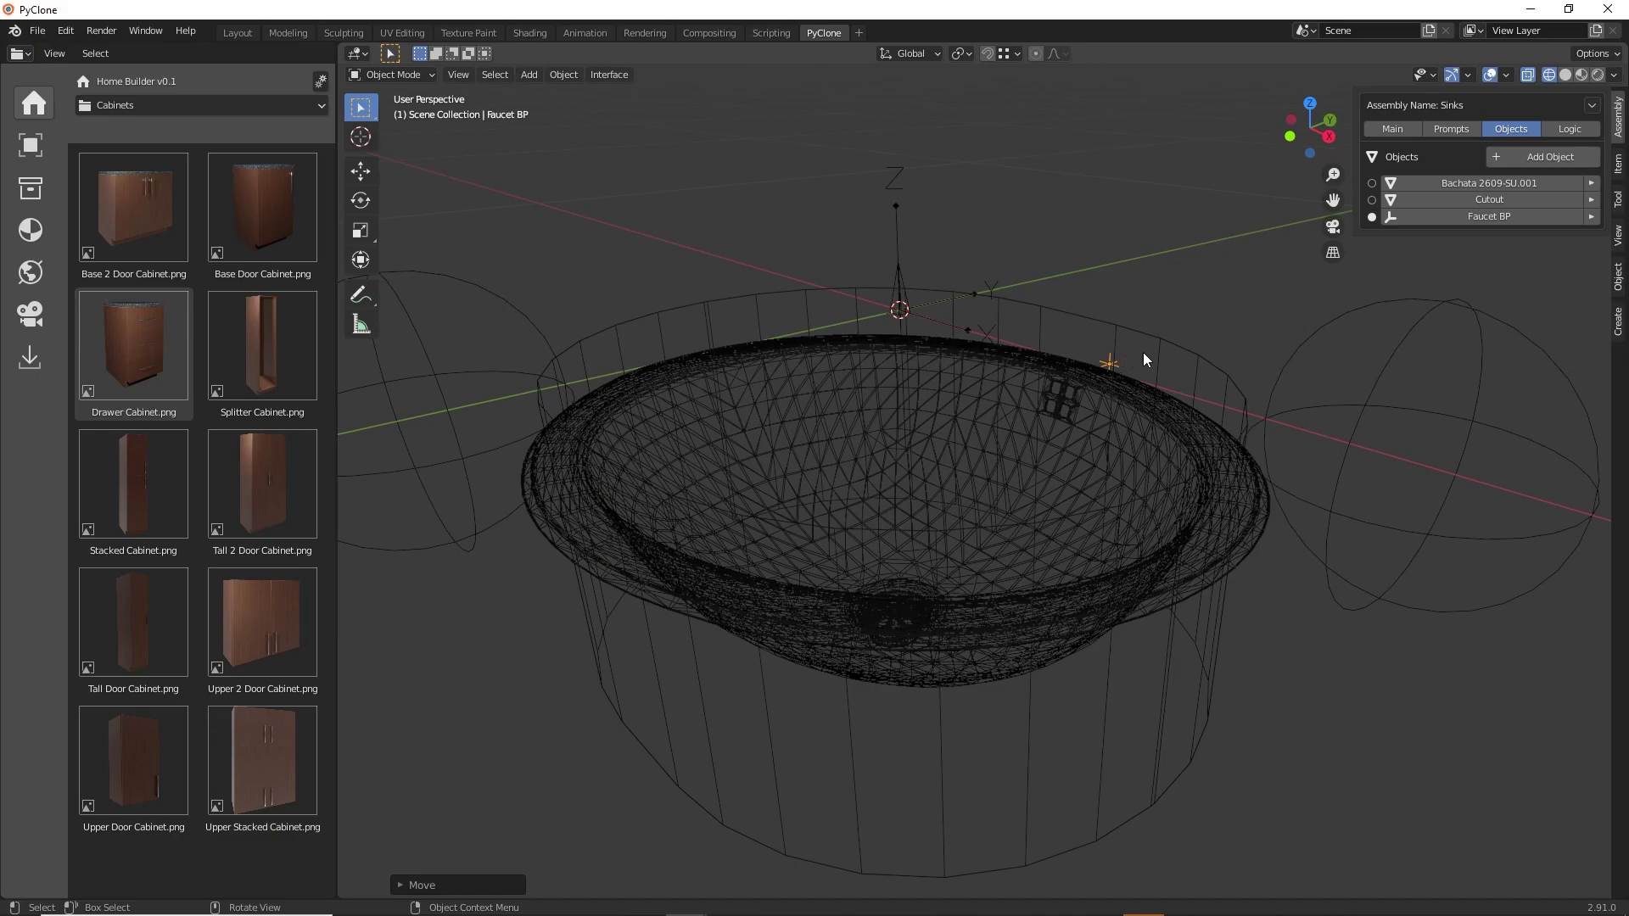
pyautogui.moveTo(1136, 383); pyautogui.dragTo(1173, 399, button='middle')
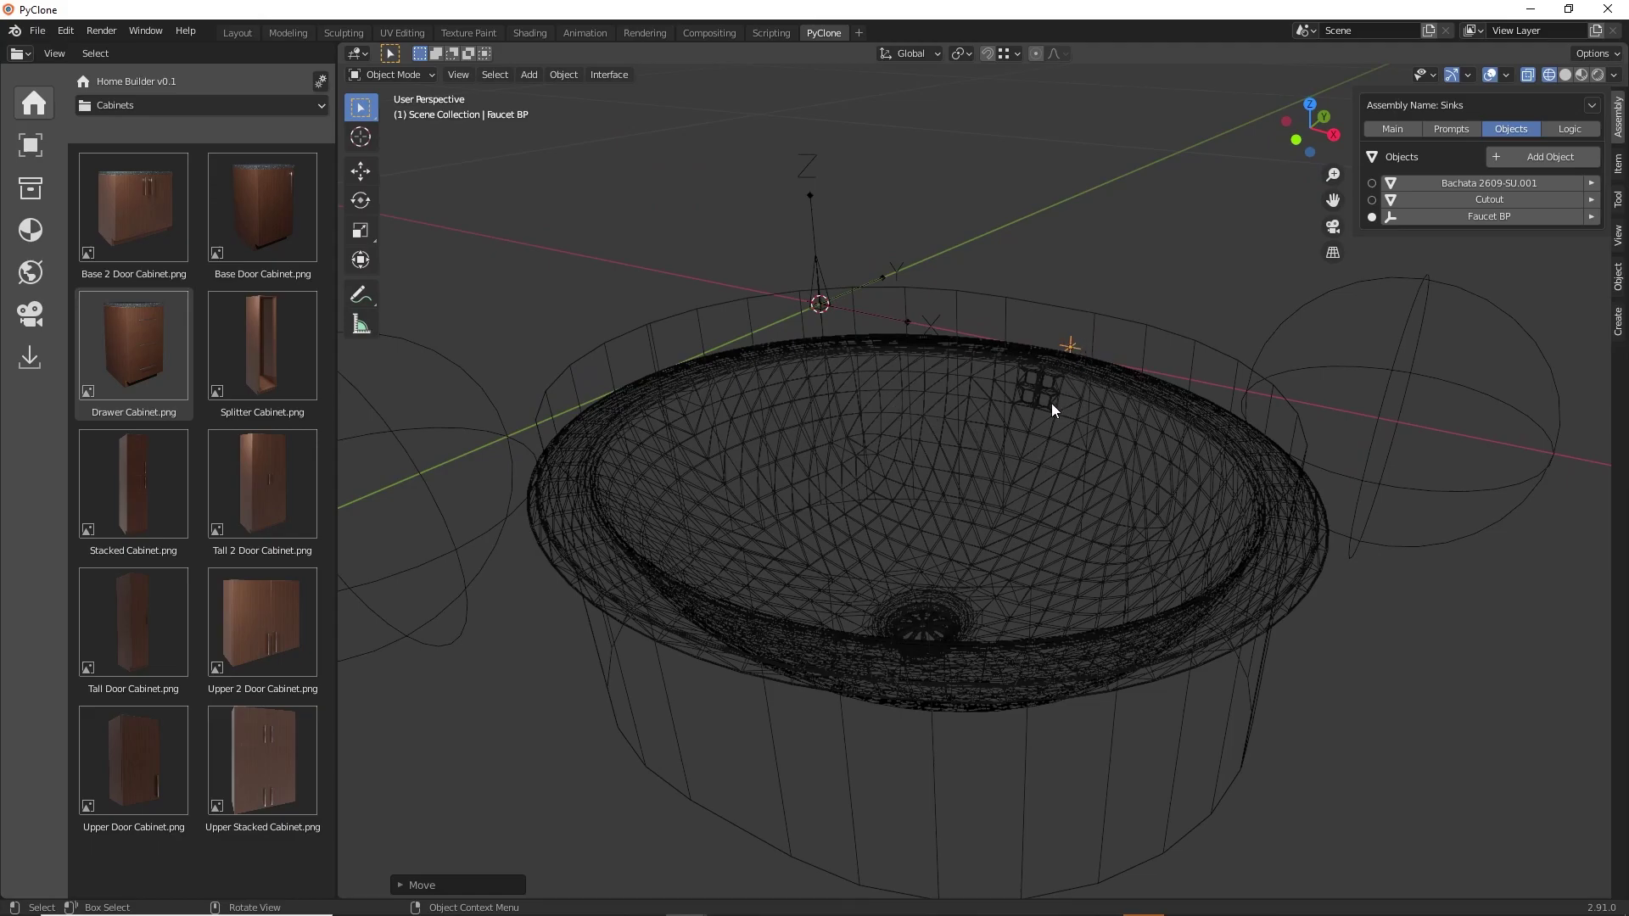
# Show the object properties and inspect the custom properties of the Faucet BP empty.
pyautogui.click(618, 74)
pyautogui.click(638, 125)
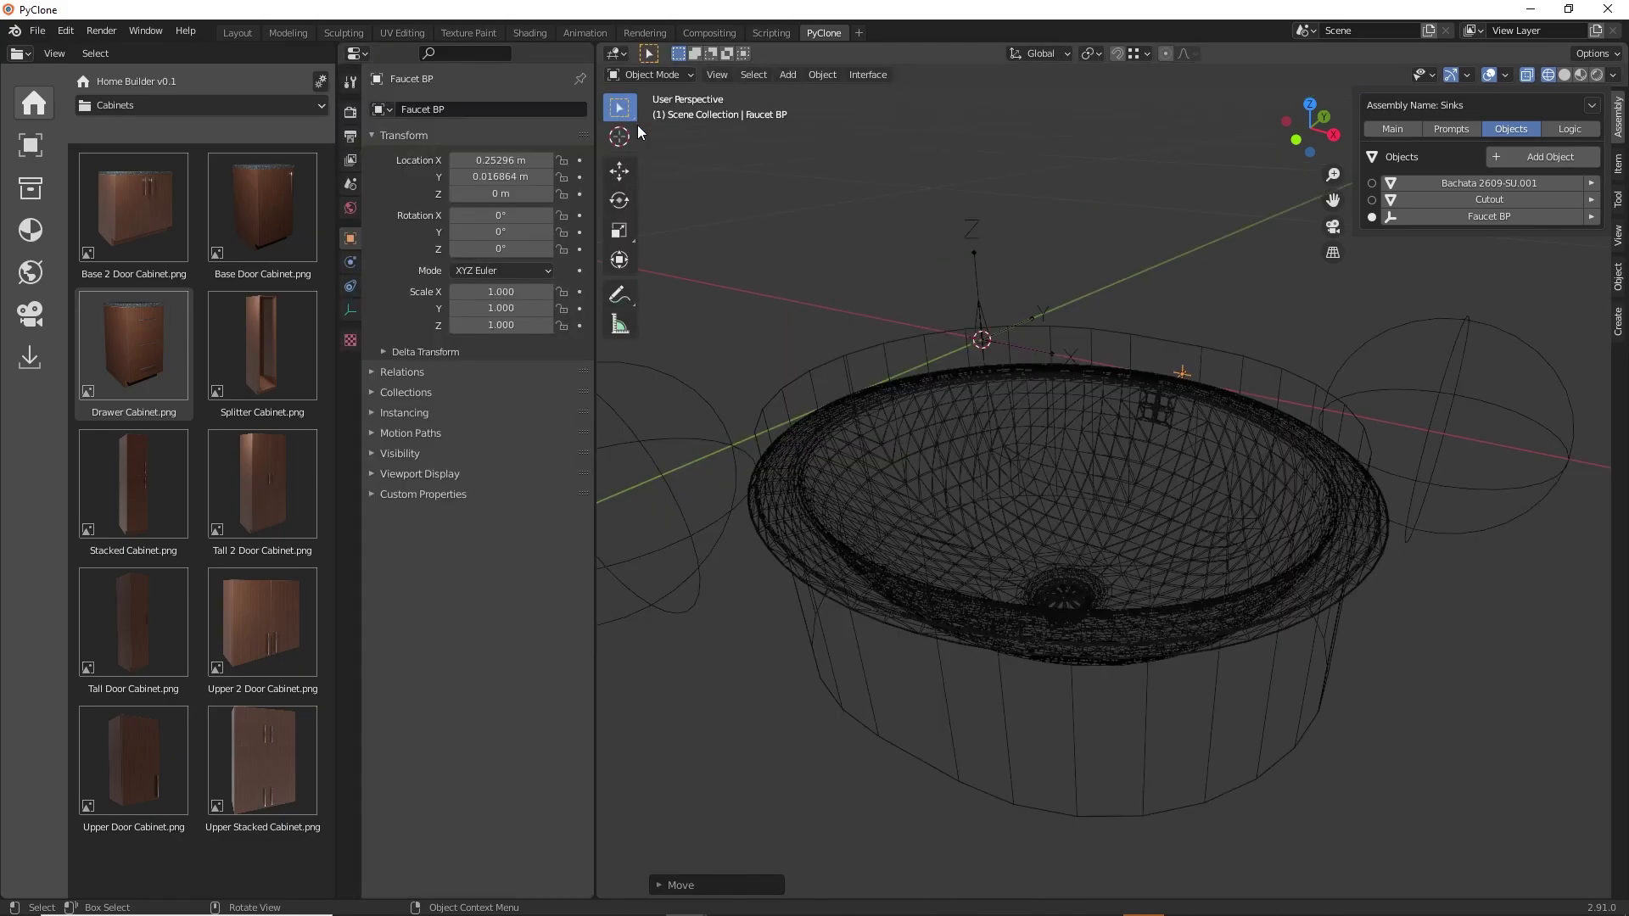
pyautogui.click(417, 494)
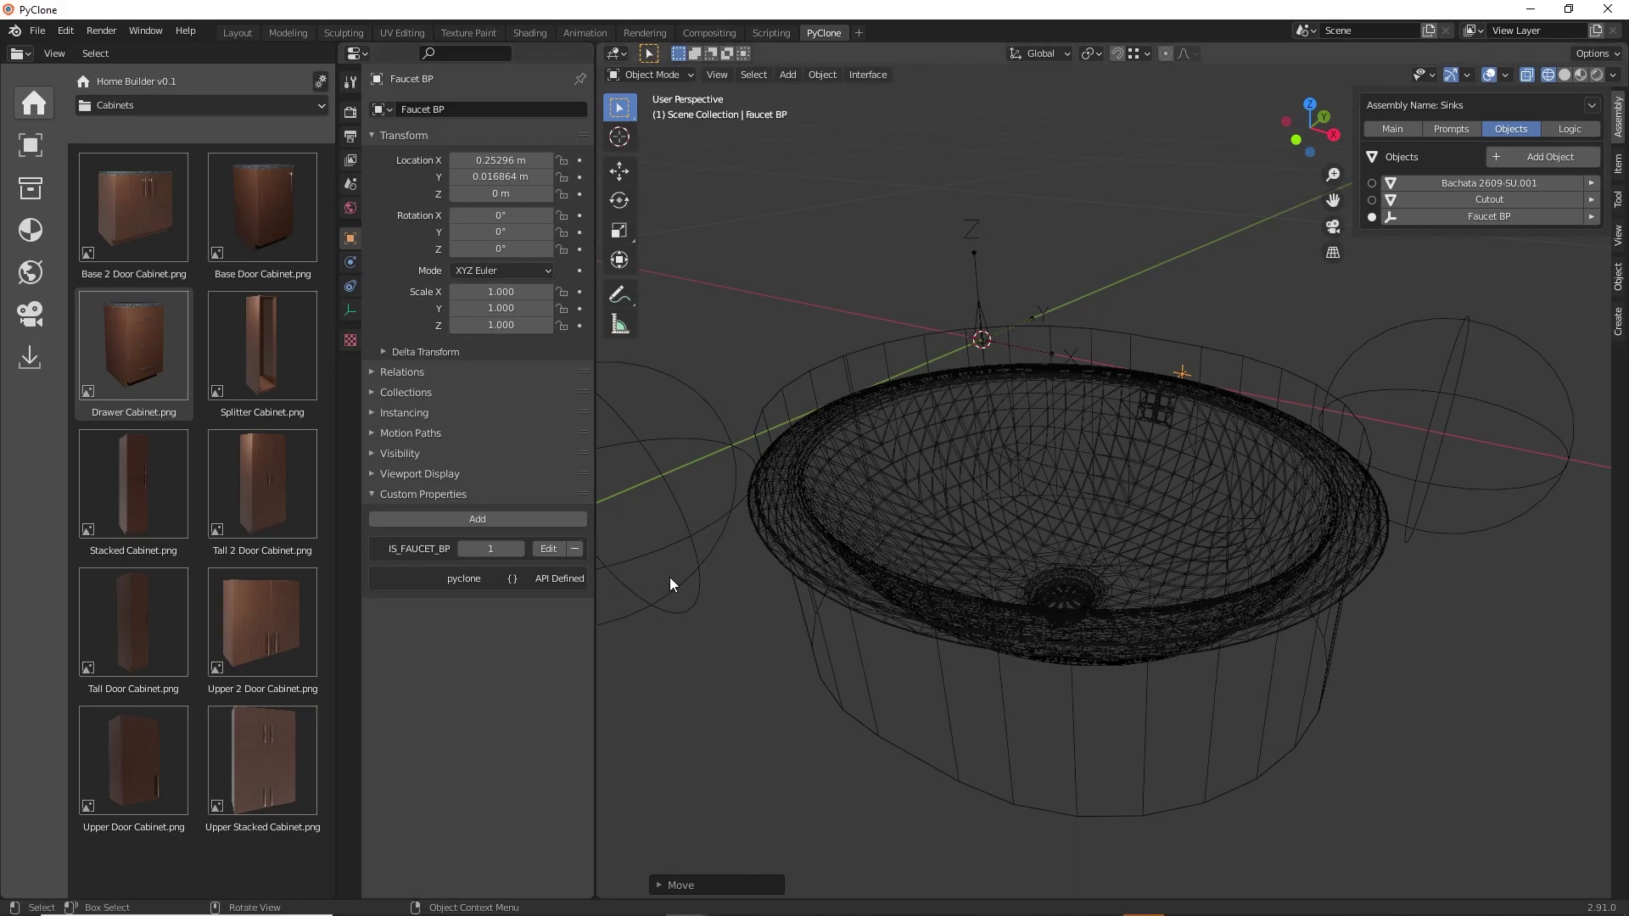
pyautogui.click(407, 550)
pyautogui.click(1182, 373)
# Add a custom property named IS_BOOLEAN with value 1.0 to the Cutout object.
pyautogui.click(1132, 343)
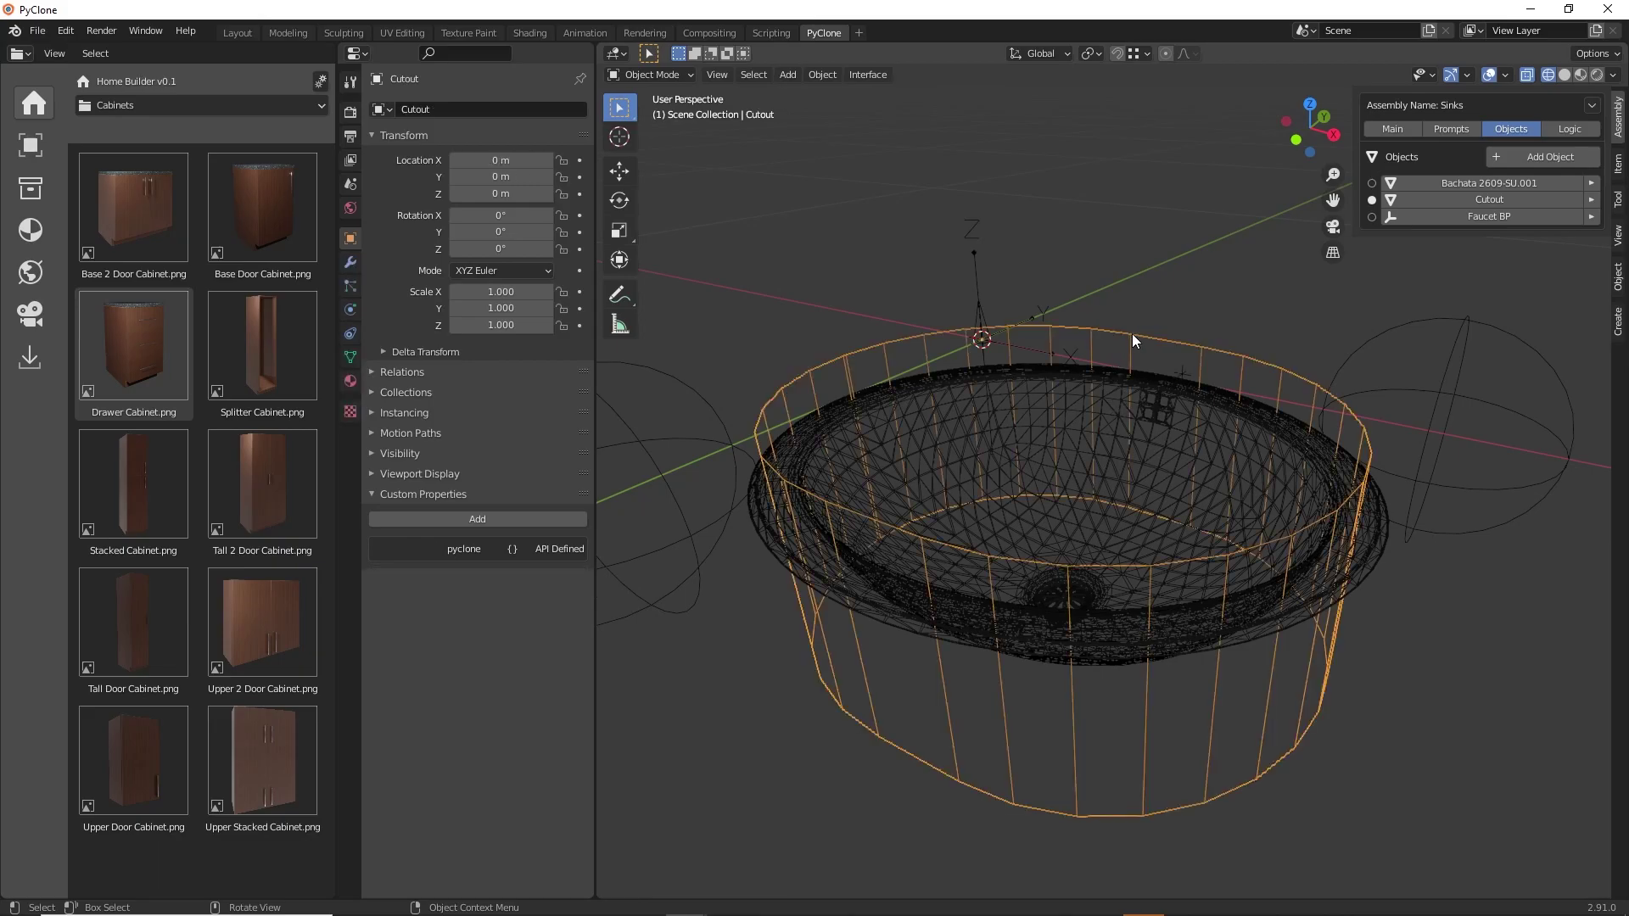
pyautogui.click(489, 517)
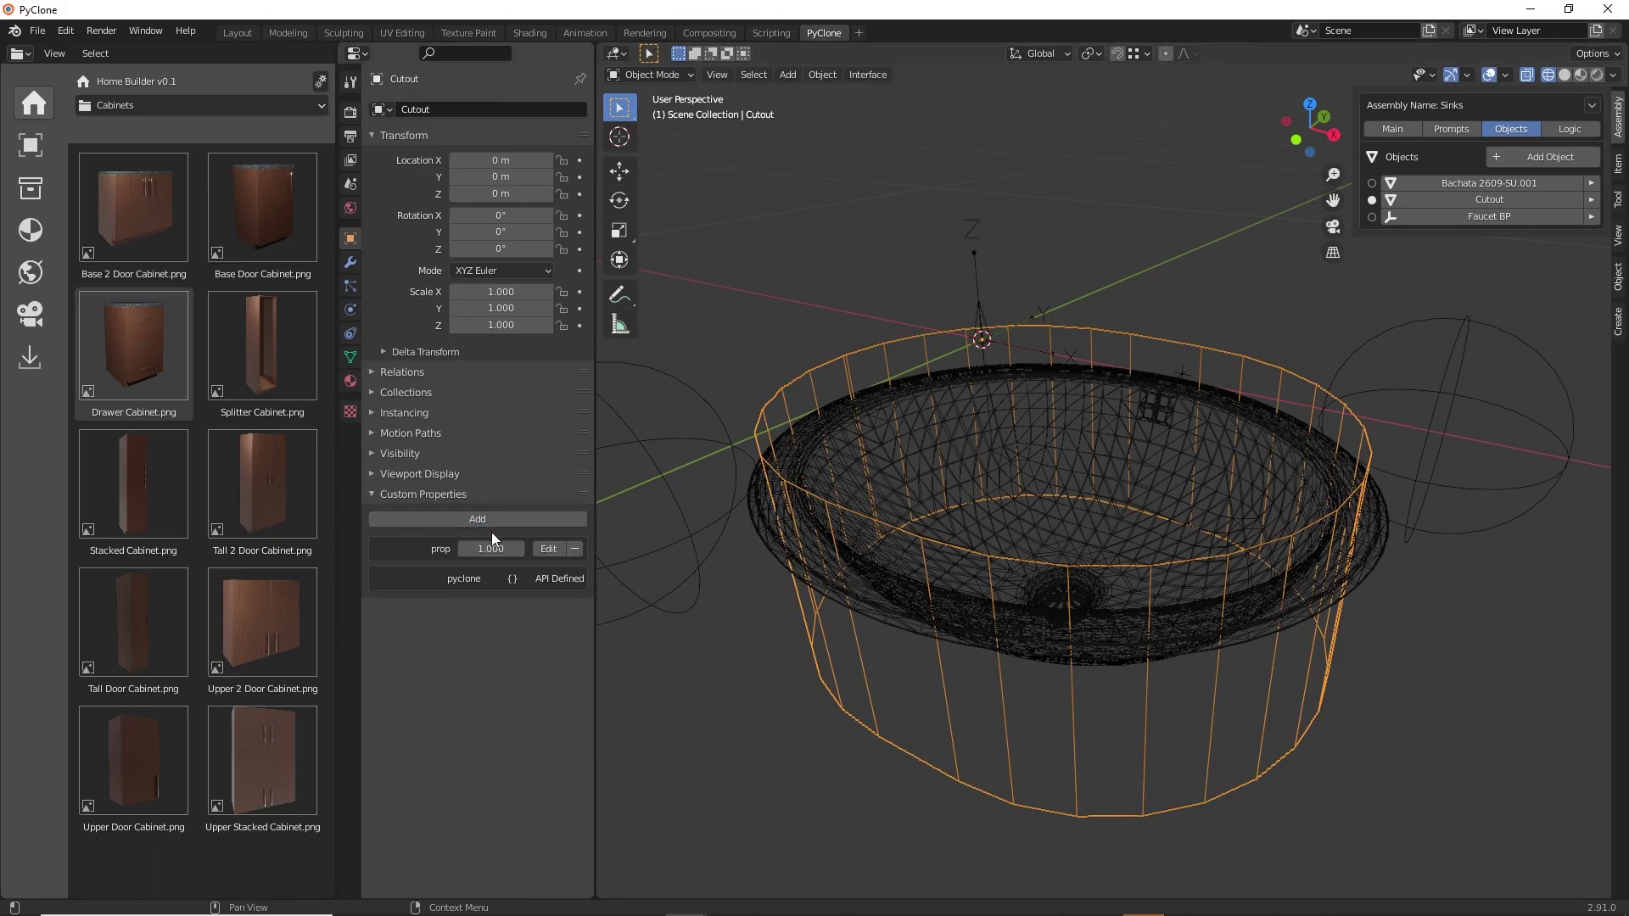
pyautogui.click(547, 550)
pyautogui.click(563, 580)
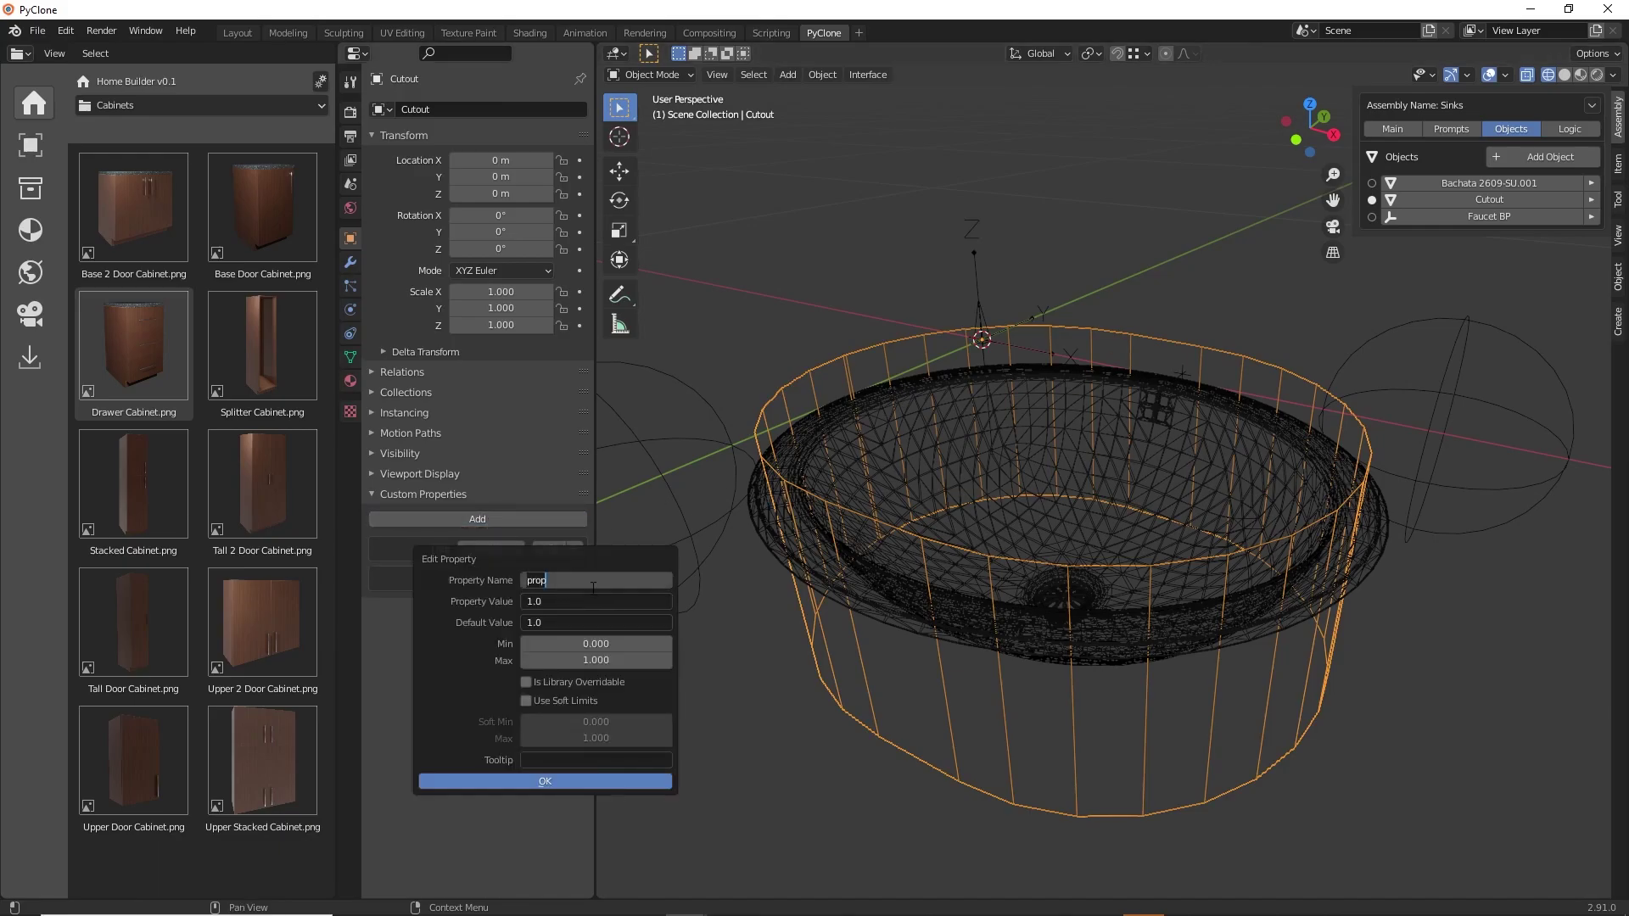
pyautogui.write('IS_BOOLEAN')
pyautogui.press('Return')
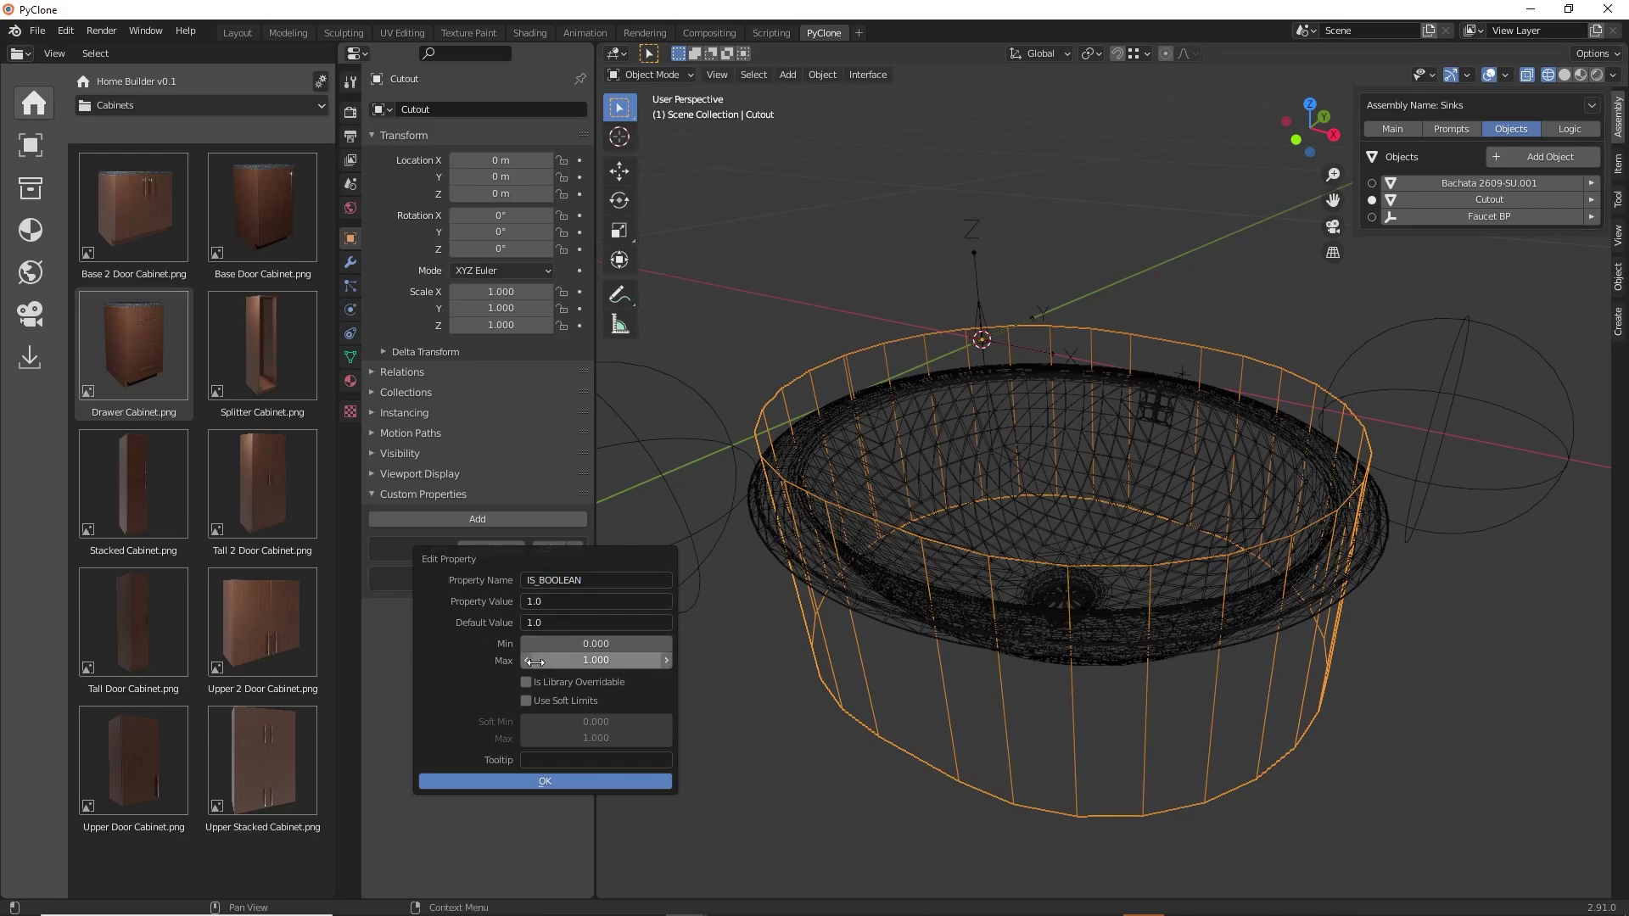
pyautogui.click(552, 781)
pyautogui.moveTo(747, 507); pyautogui.dragTo(946, 501, button='middle')
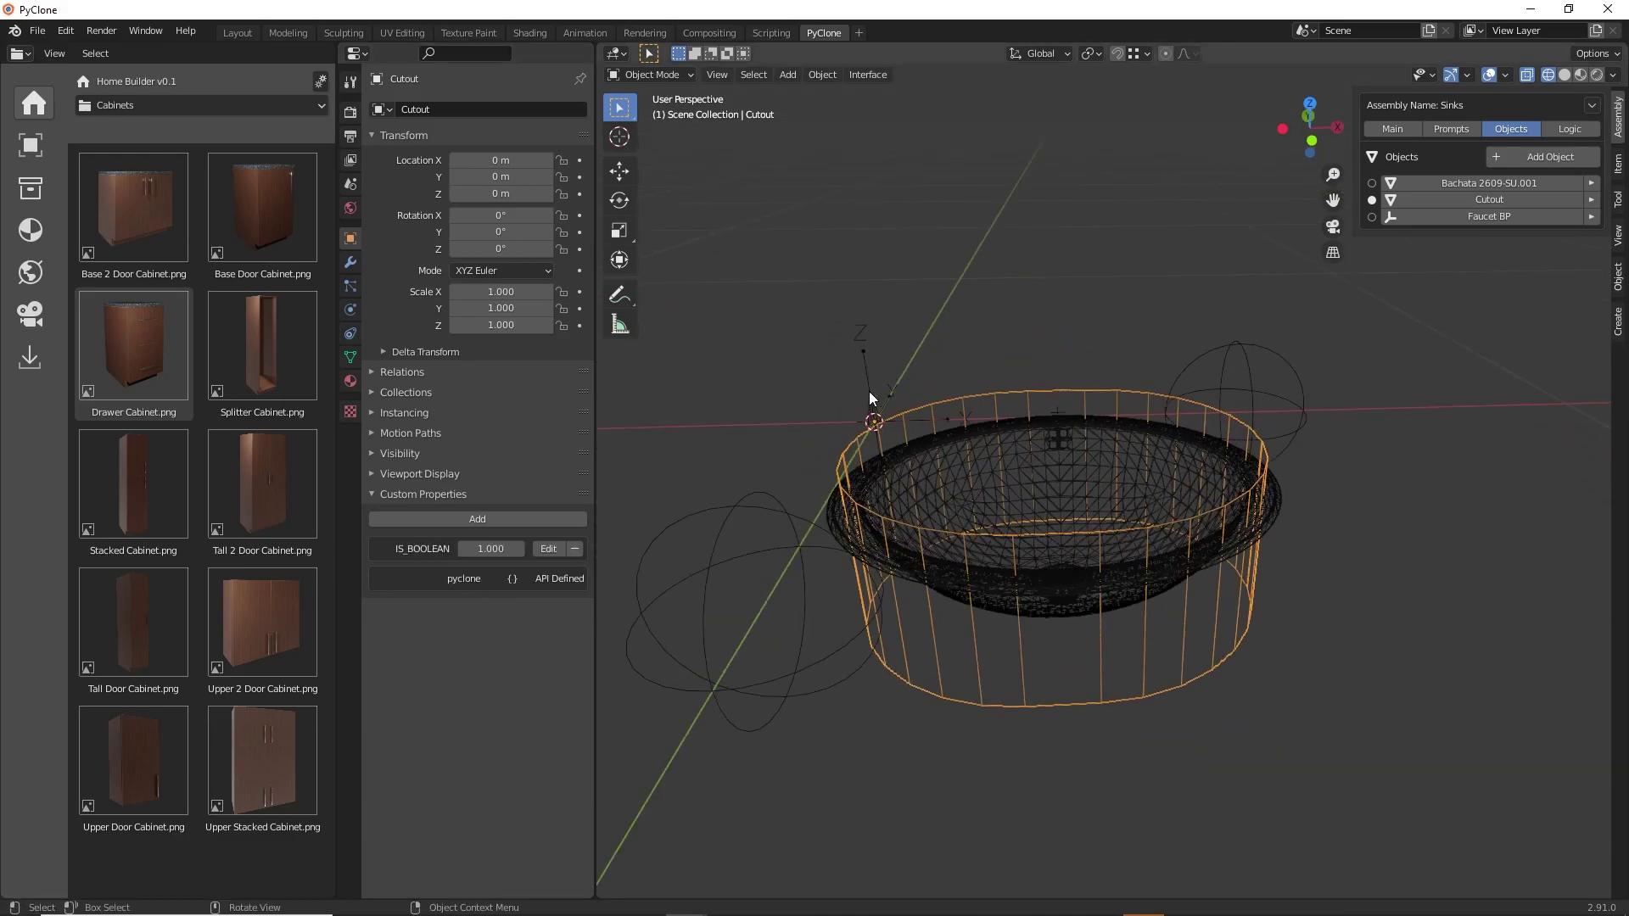
pyautogui.click(321, 81)
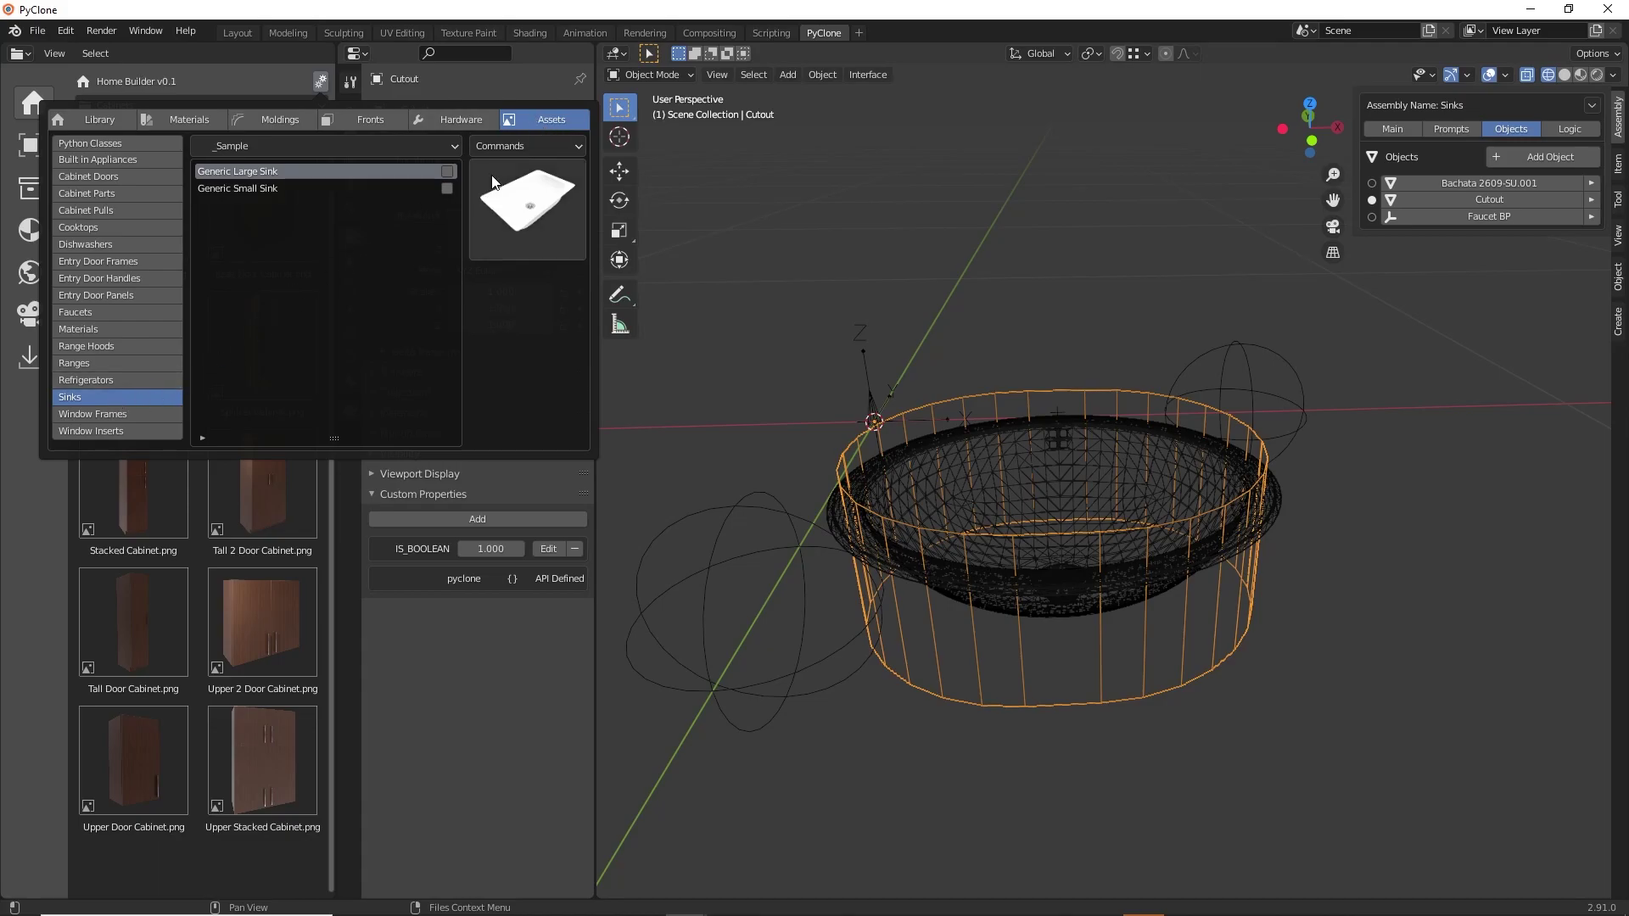
pyautogui.click(521, 145)
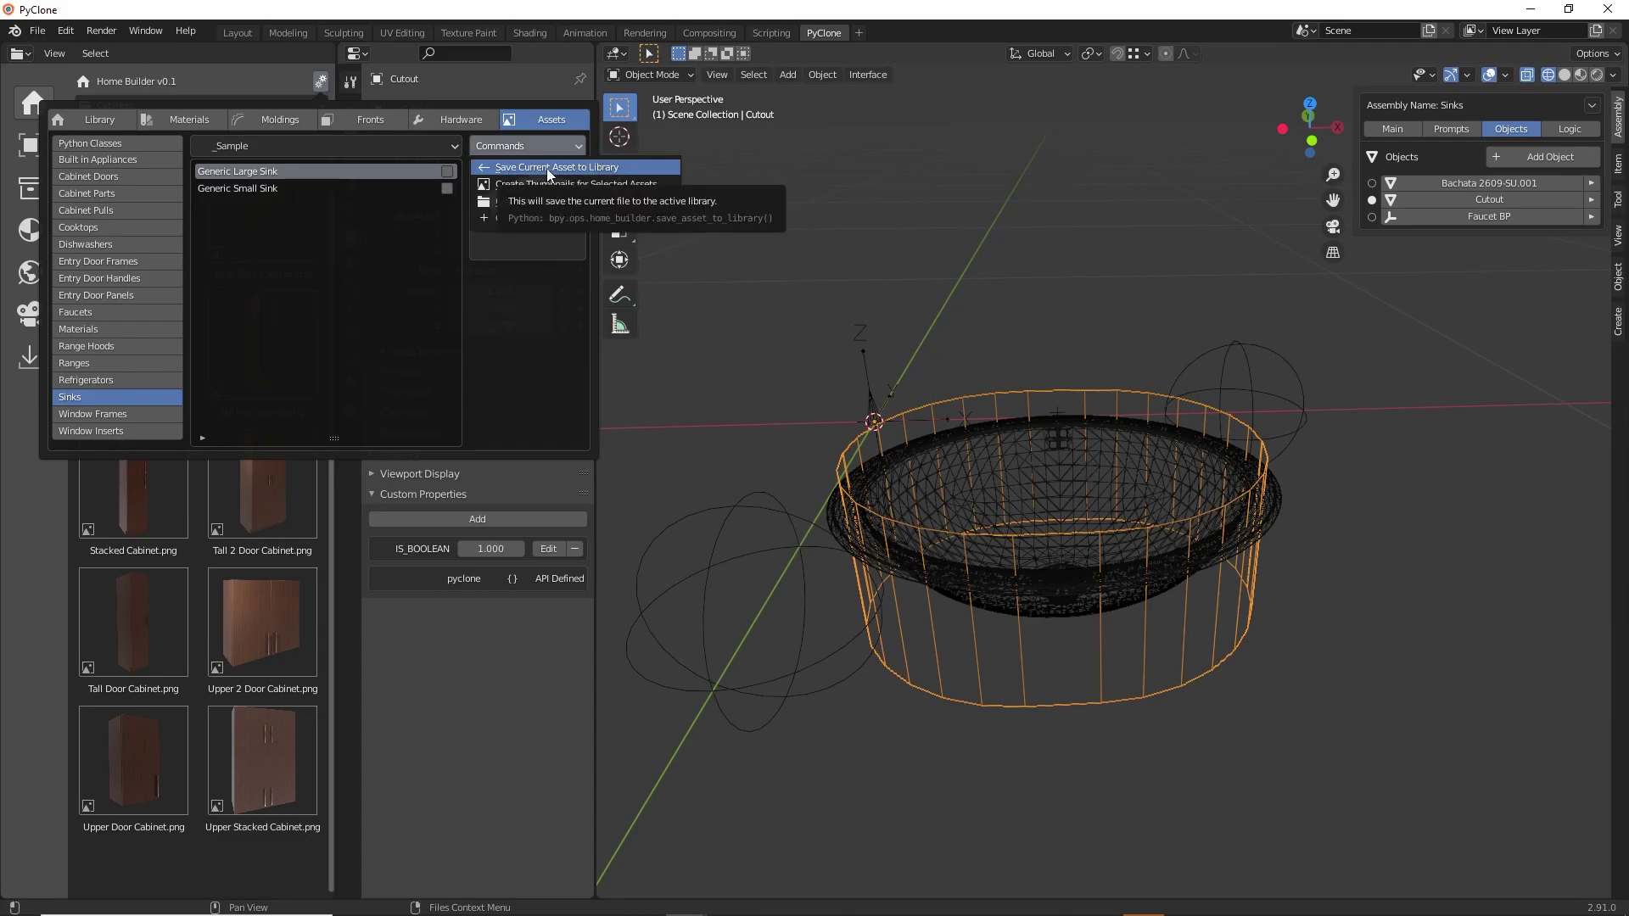
pyautogui.click(984, 272)
pyautogui.click(1093, 391)
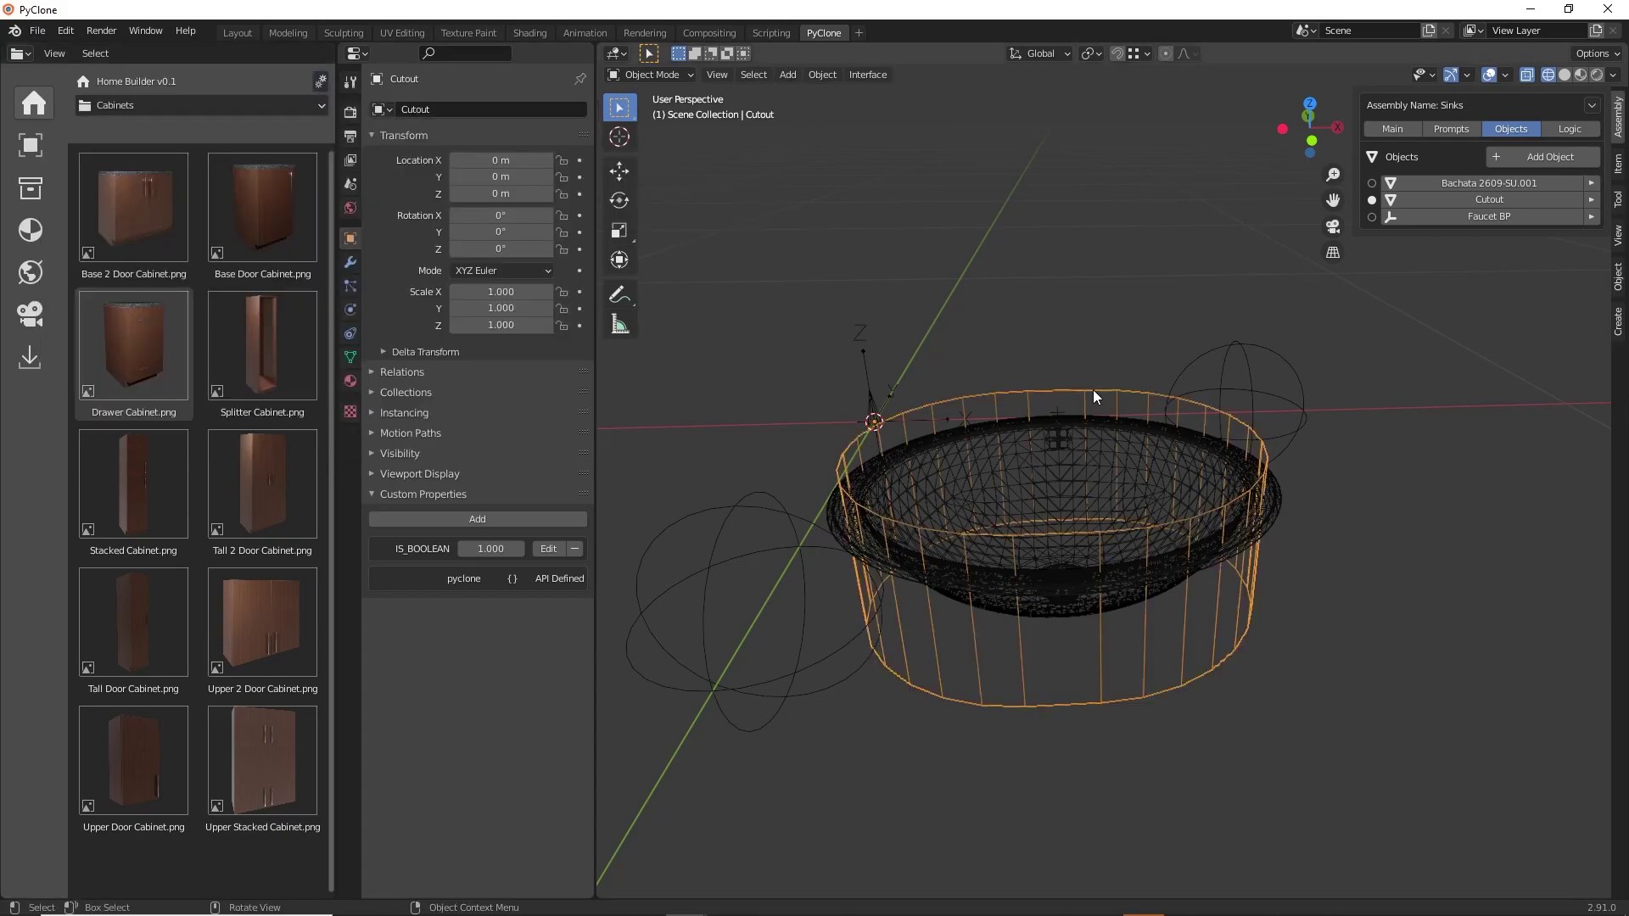
# Disable the Cutout object in both the viewport and renders.
pyautogui.click(1592, 200)
pyautogui.click(1529, 455)
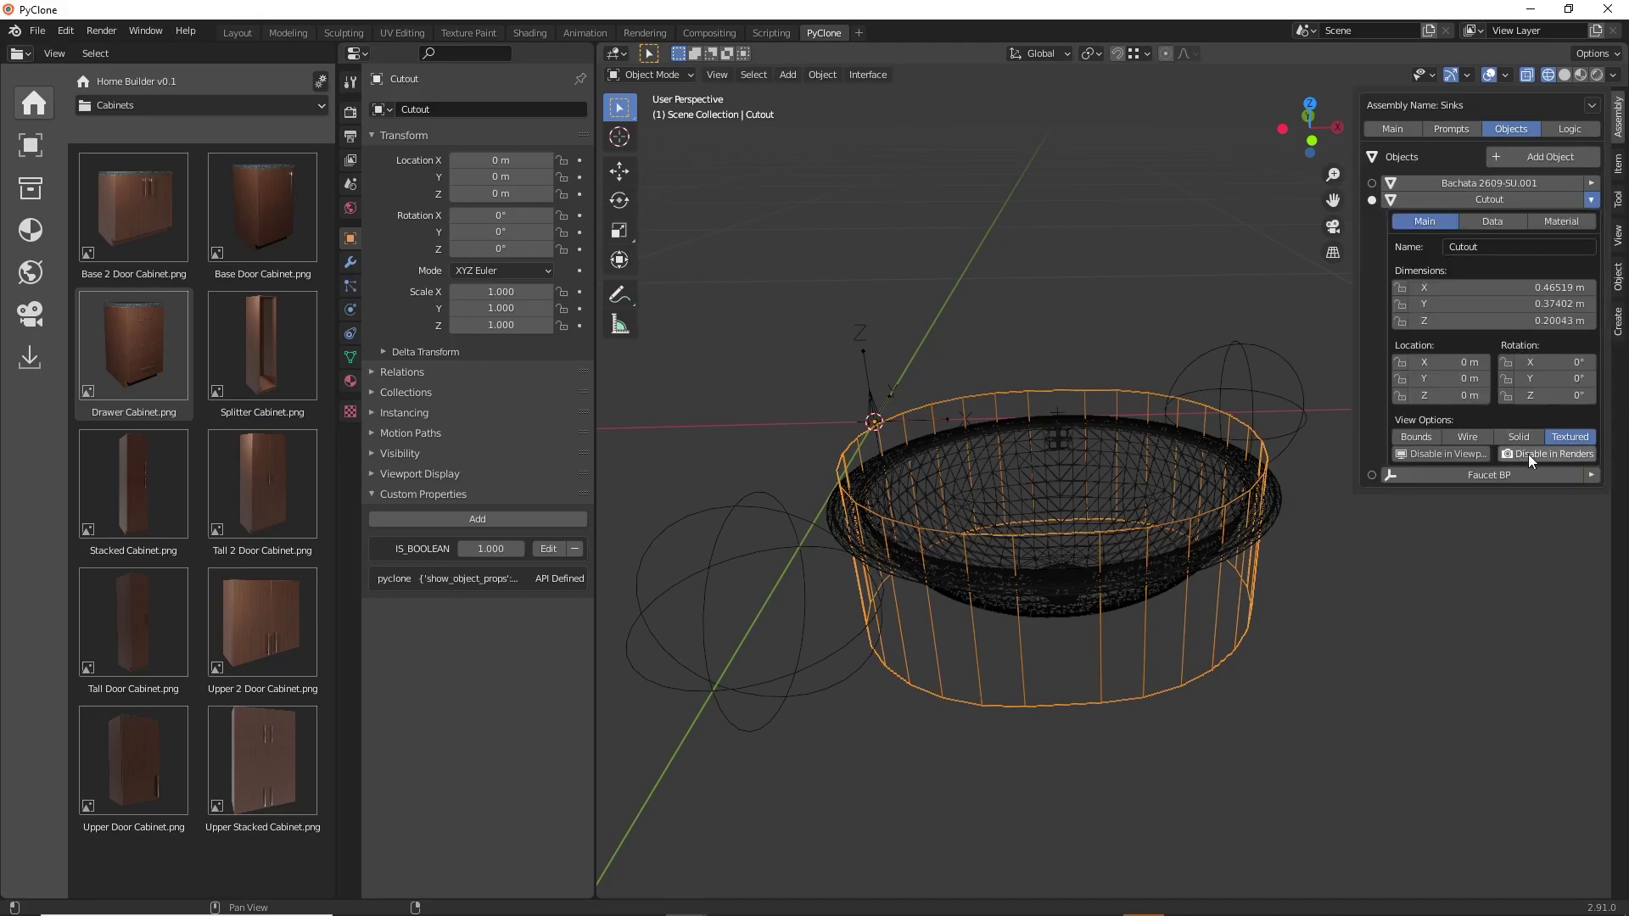
pyautogui.click(1447, 456)
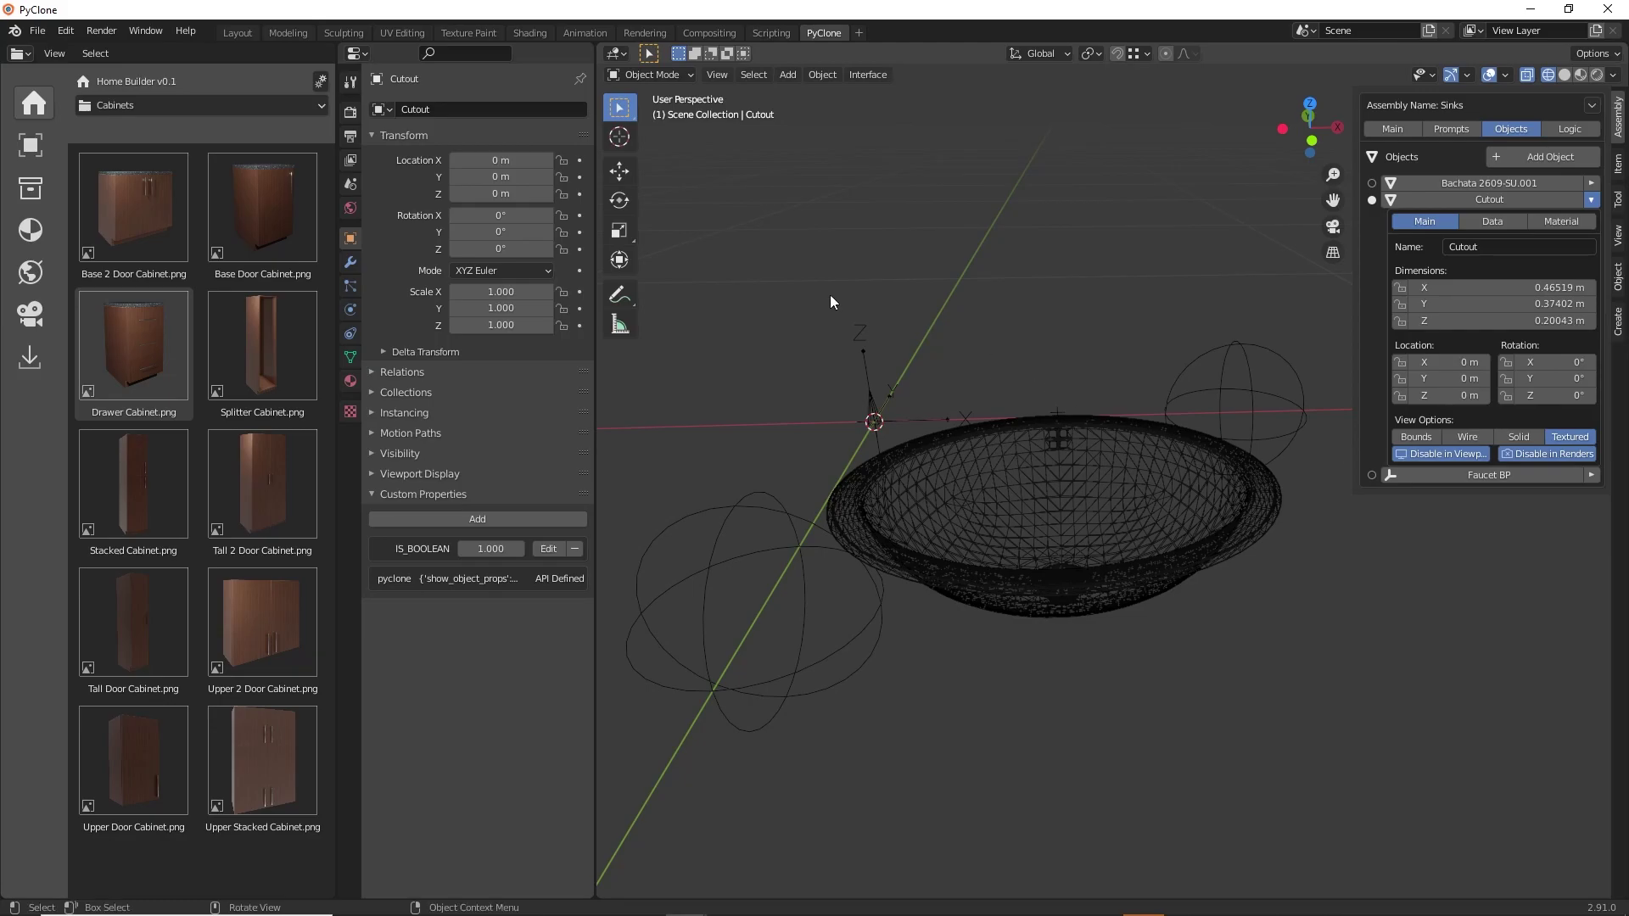
pyautogui.click(320, 80)
pyautogui.click(495, 146)
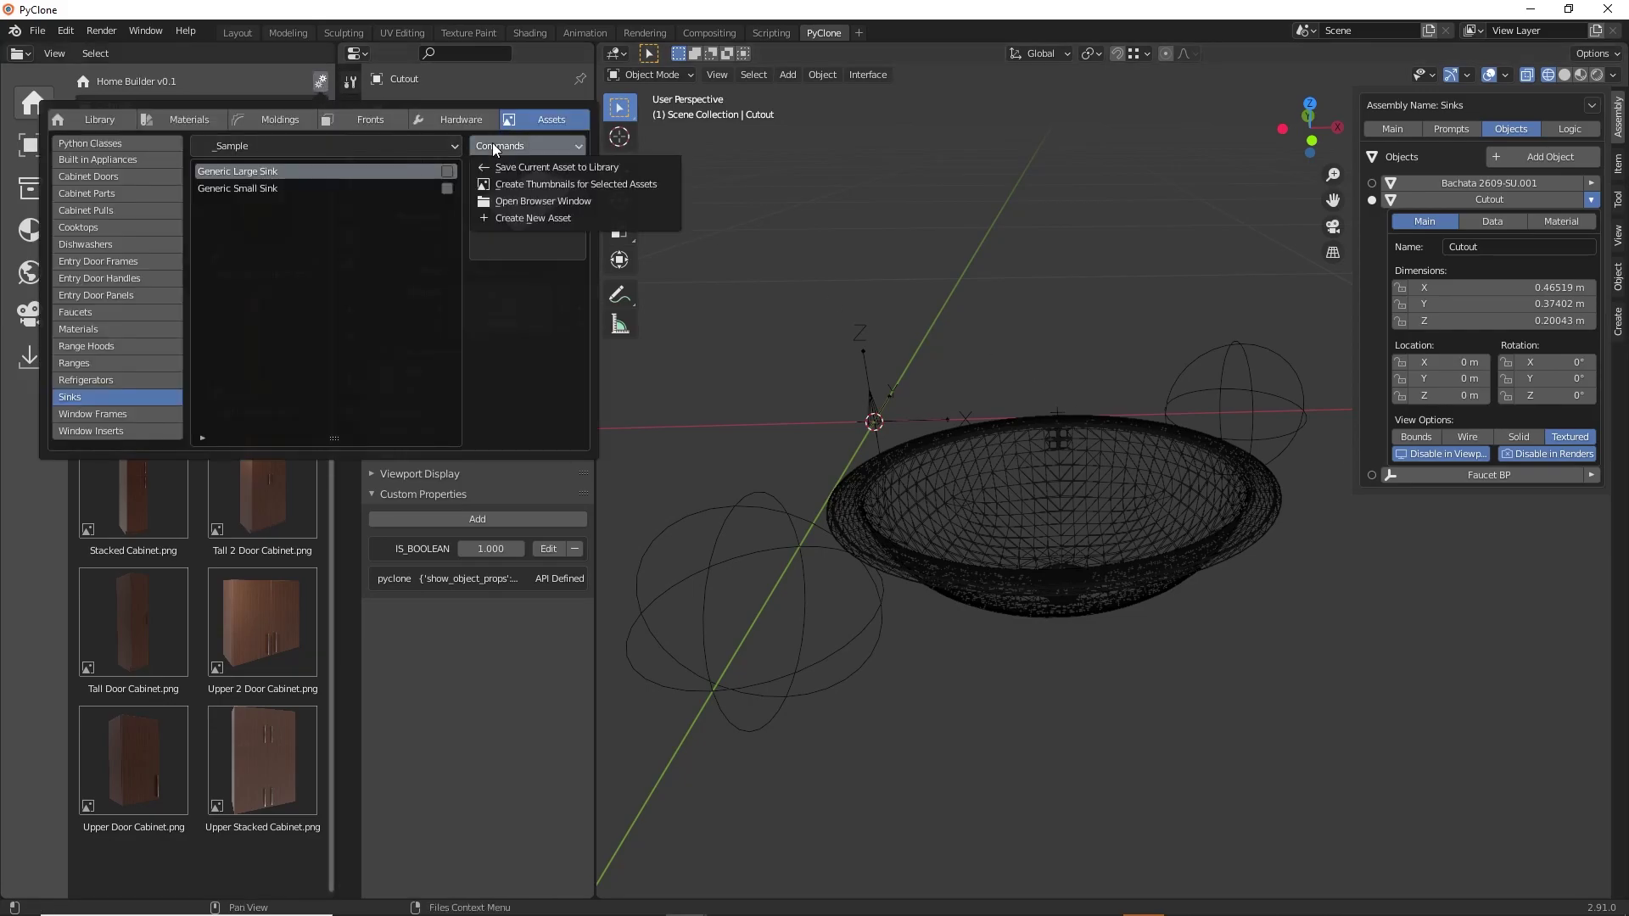
pyautogui.click(532, 166)
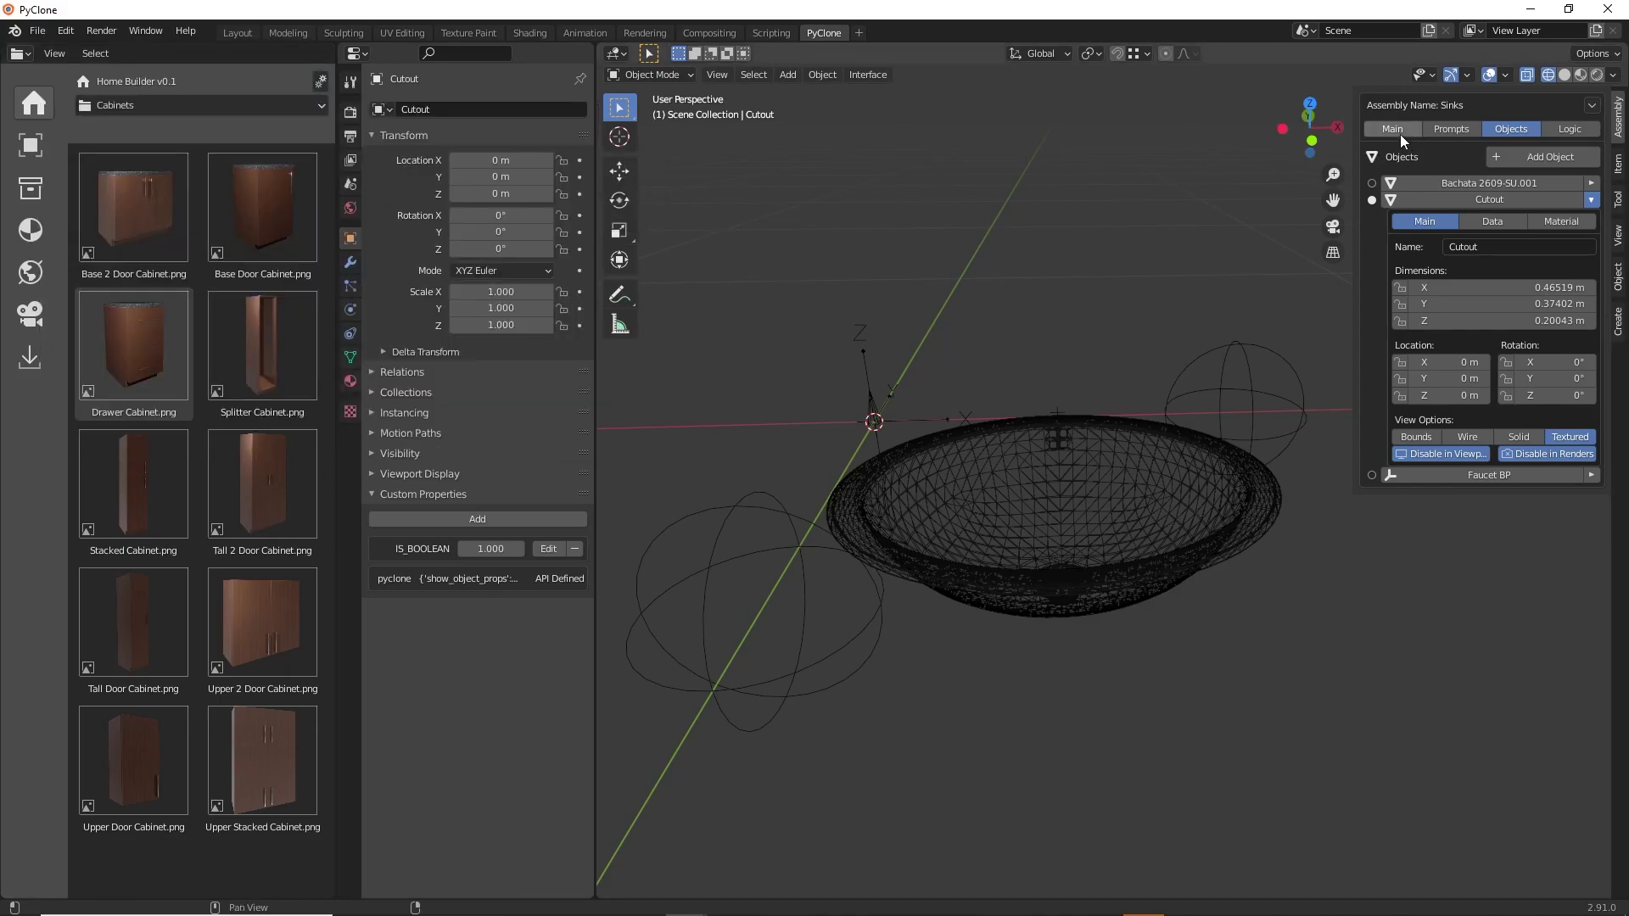
# Rename the Sinks assembly to Bachata 2609-SU, matching the name of its sink mesh without the numeric suffix.
pyautogui.click(1591, 182)
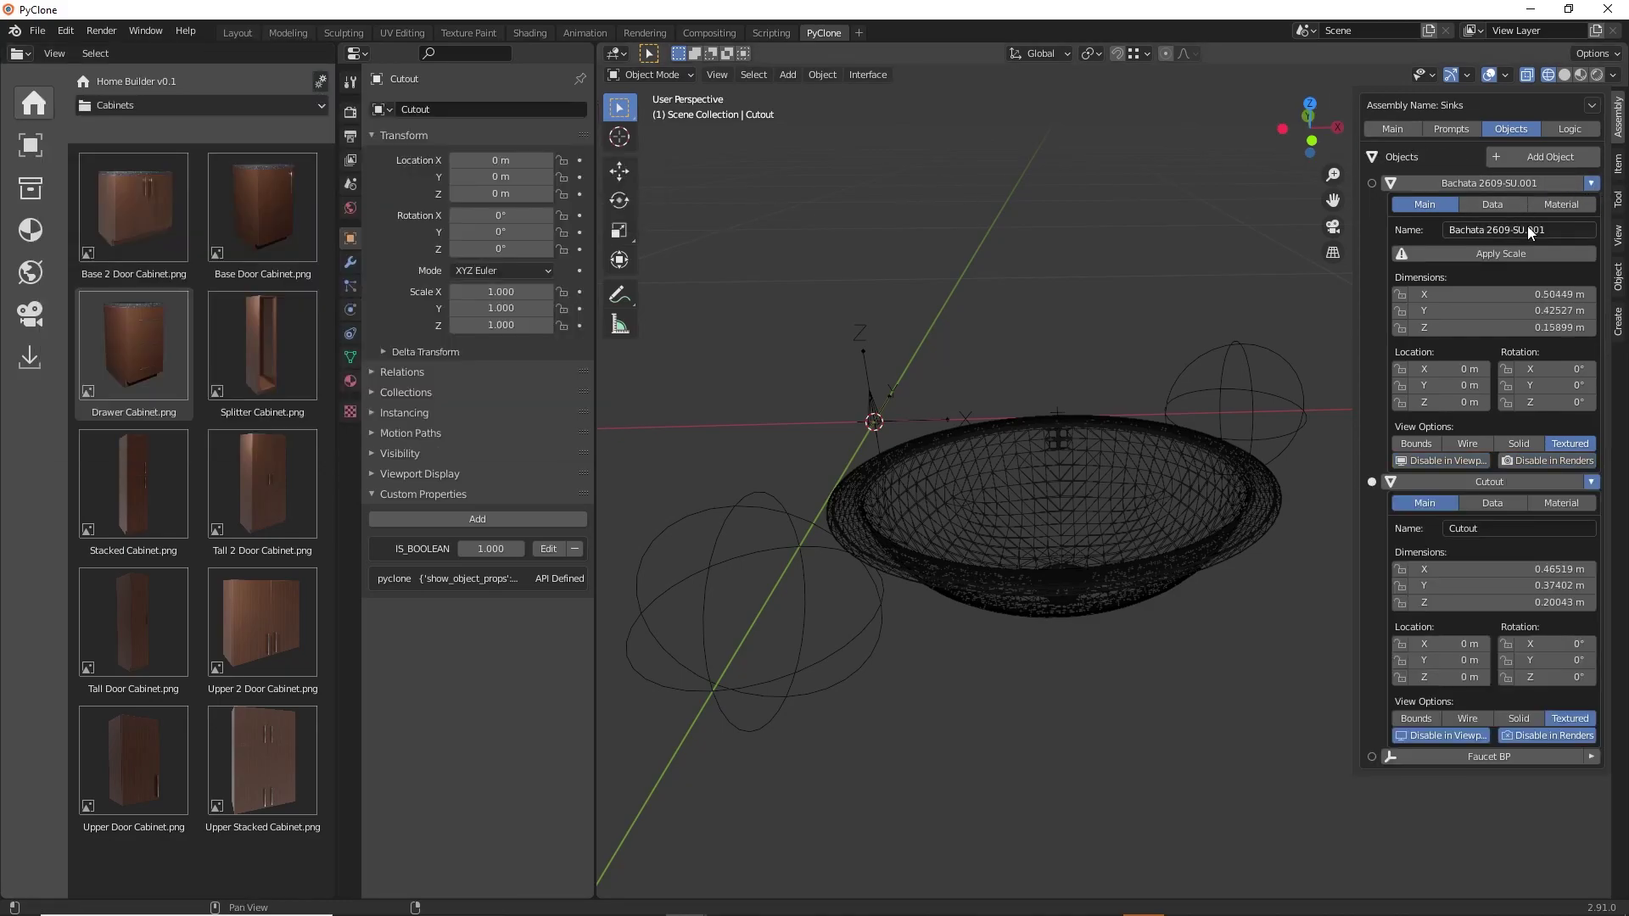
pyautogui.click(1534, 230)
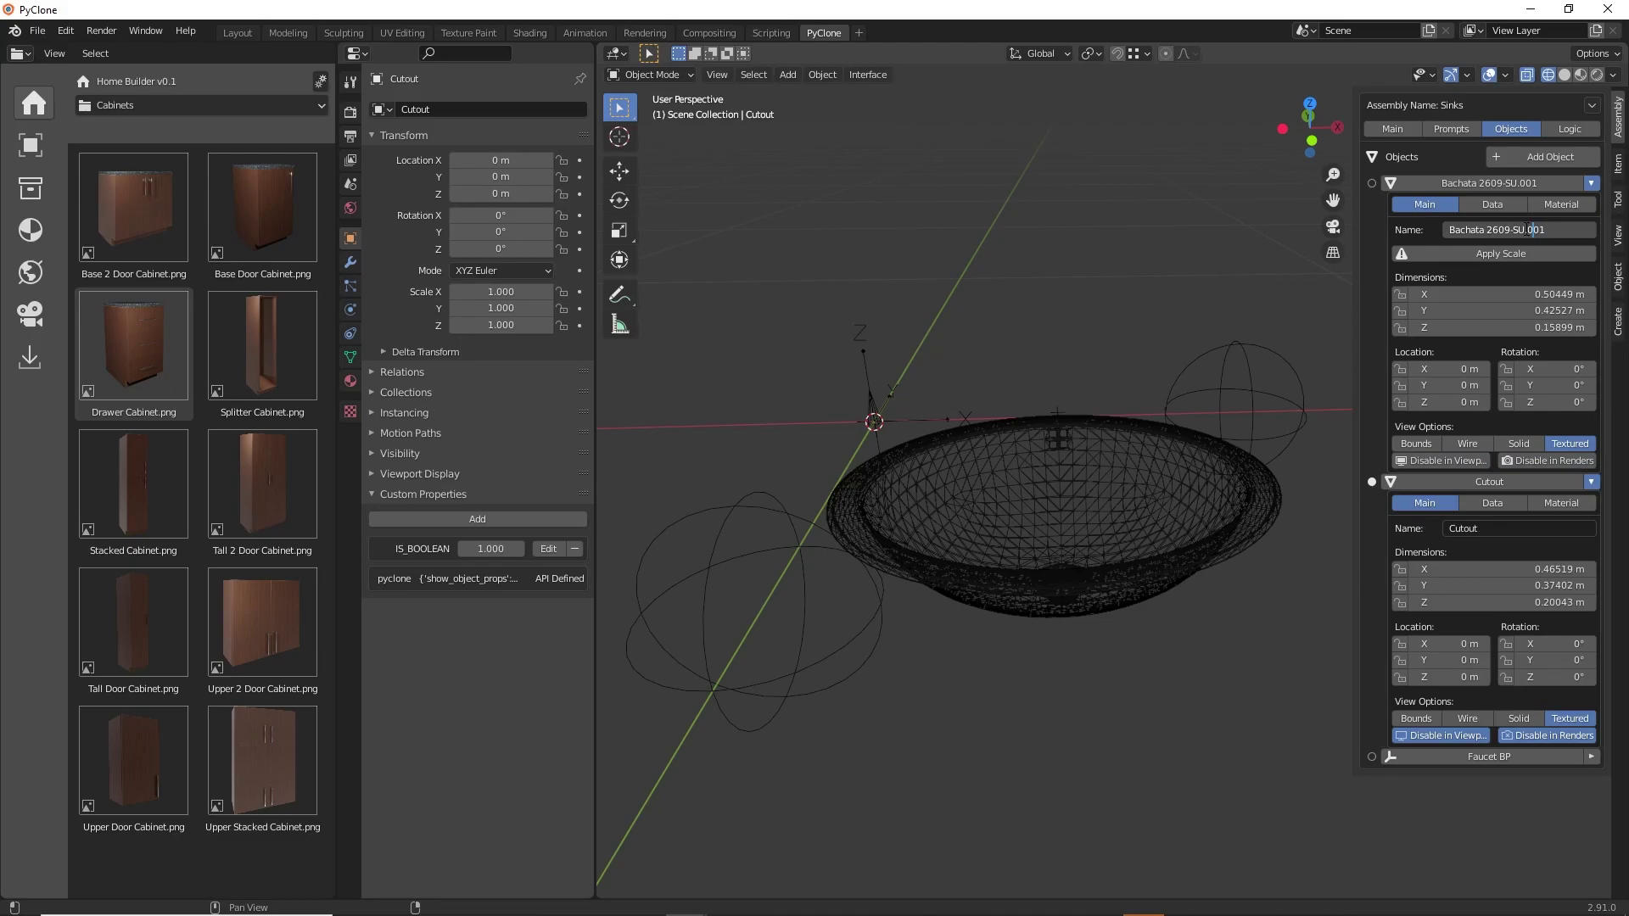
pyautogui.click(1395, 129)
pyautogui.click(1479, 158)
pyautogui.write('Bachata 2609-SU')
pyautogui.press('Return')
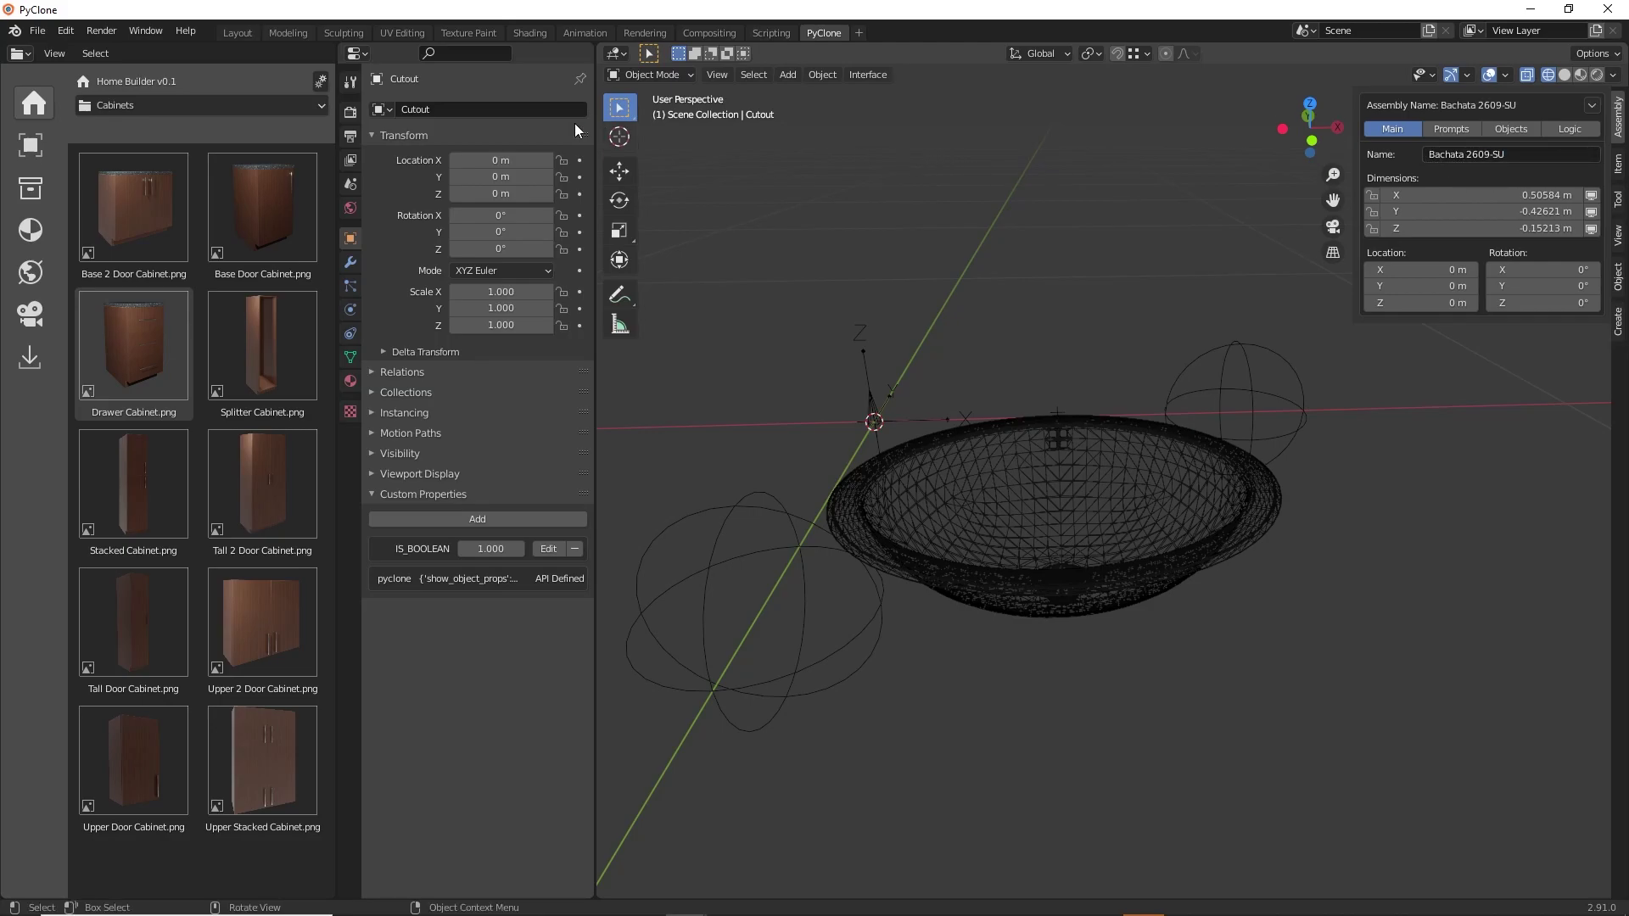
# Save the current Bachata 2609-SU asset to the Sinks asset library in the _Sample category.
pyautogui.click(322, 80)
pyautogui.click(496, 150)
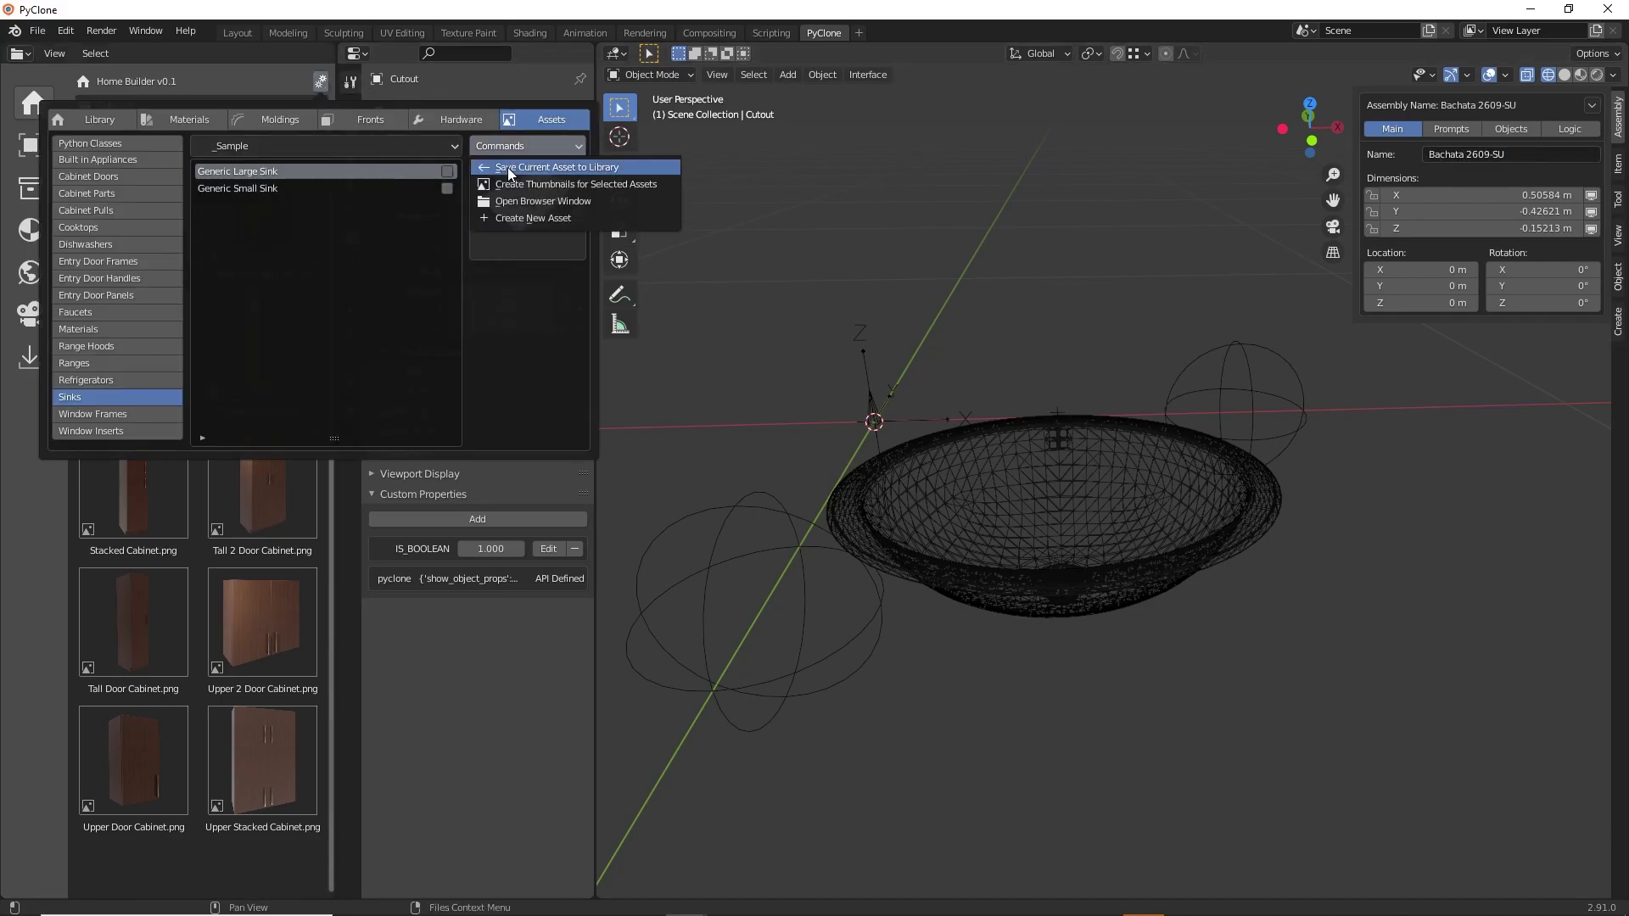
pyautogui.click(530, 170)
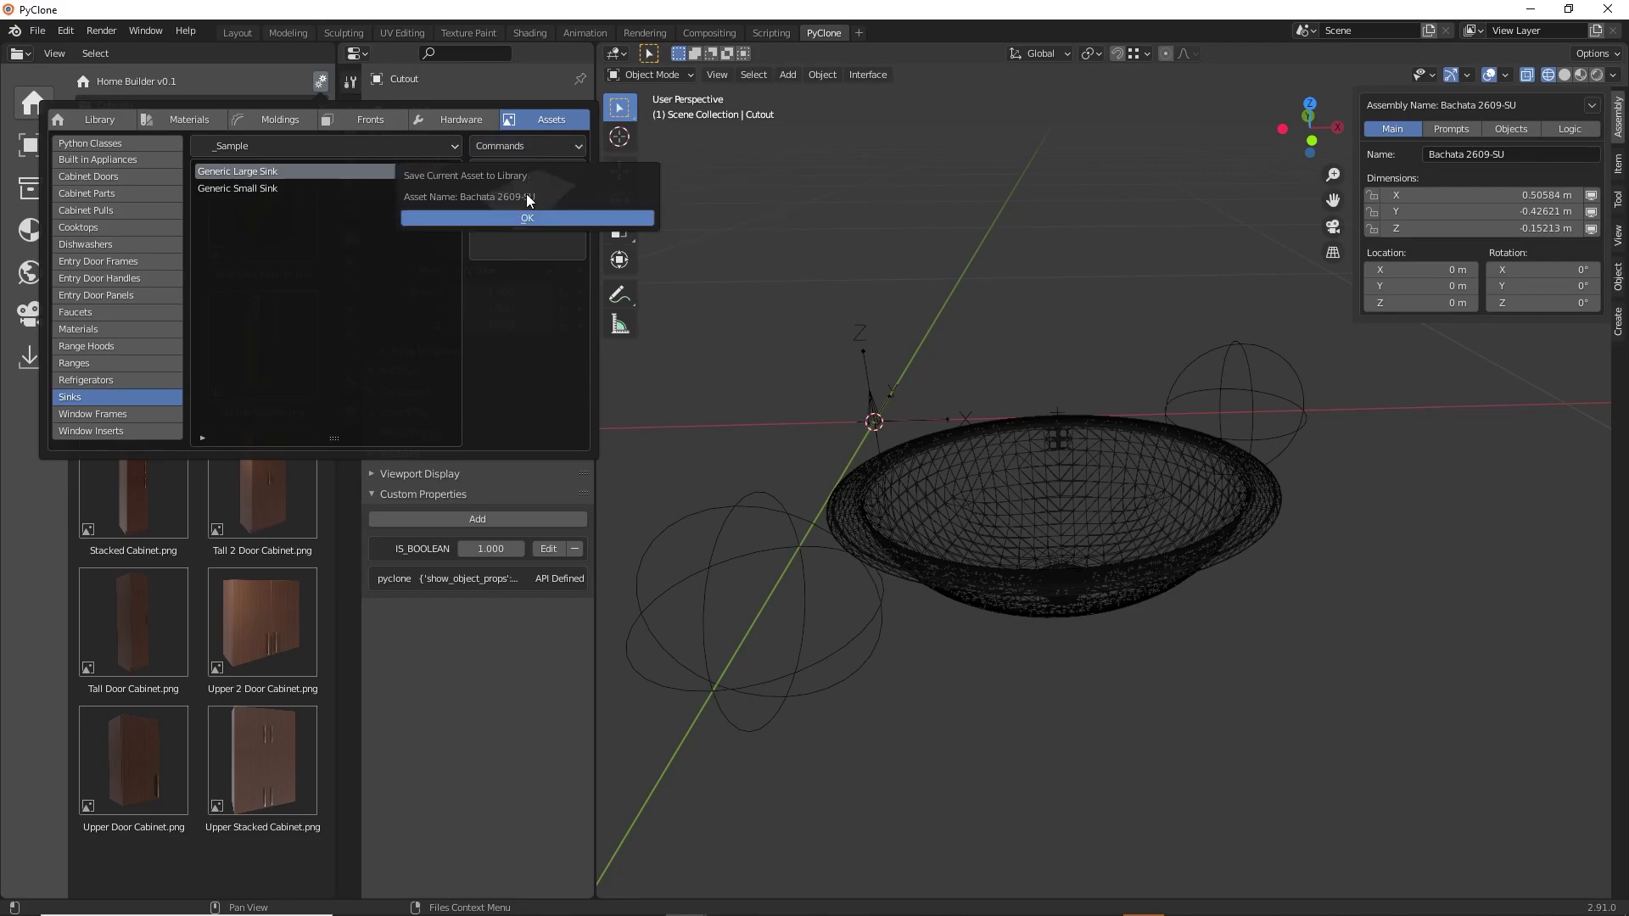
pyautogui.click(521, 219)
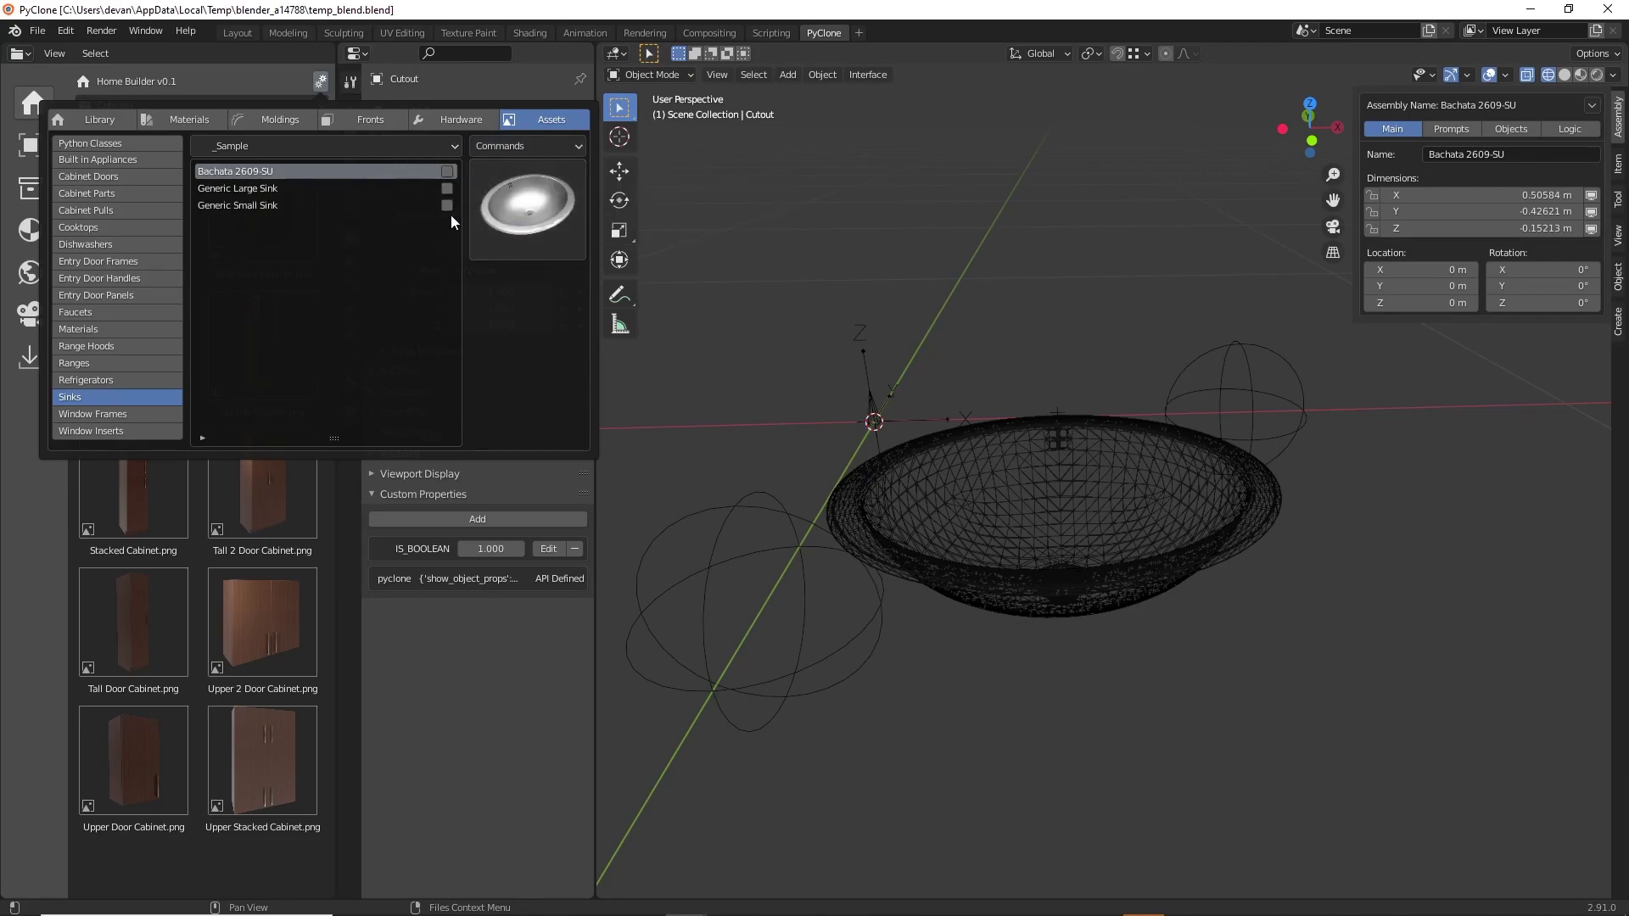